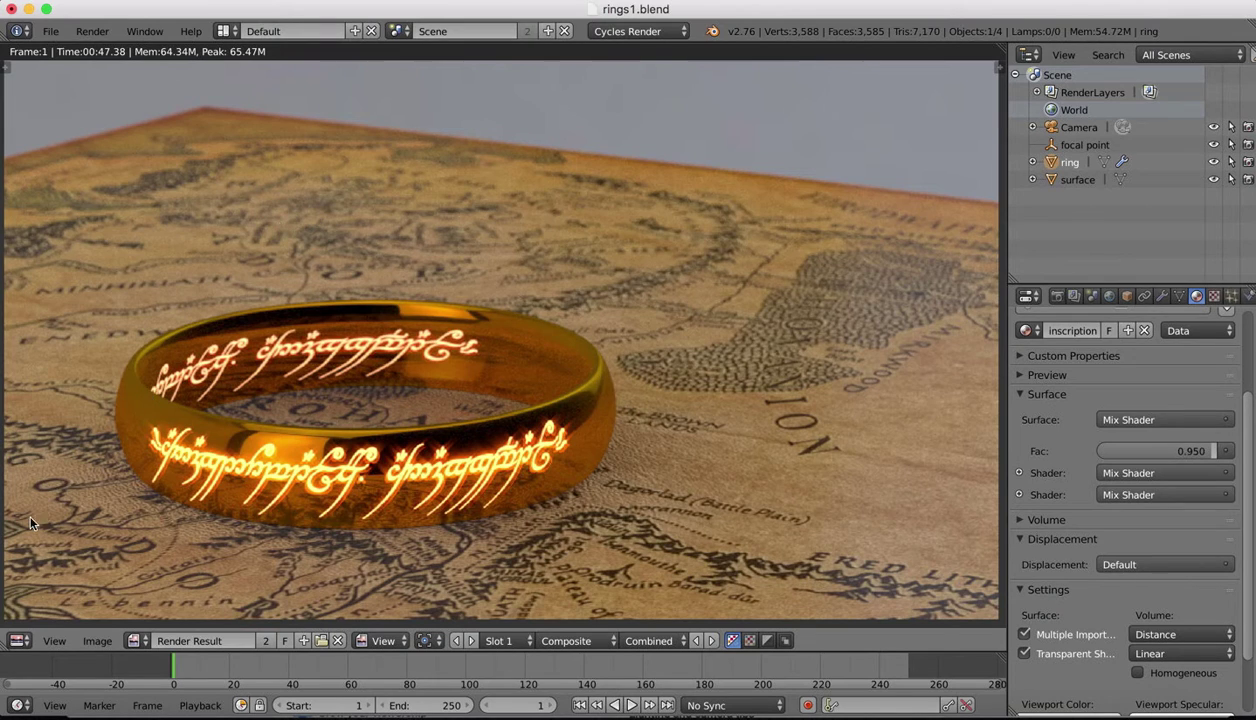
Step: Turn the render area into a free 3D viewport framing the plane, ring and camera
{"action": "left_click", "coordinate": [20, 645]}
{"action": "left_click", "coordinate": [62, 697]}
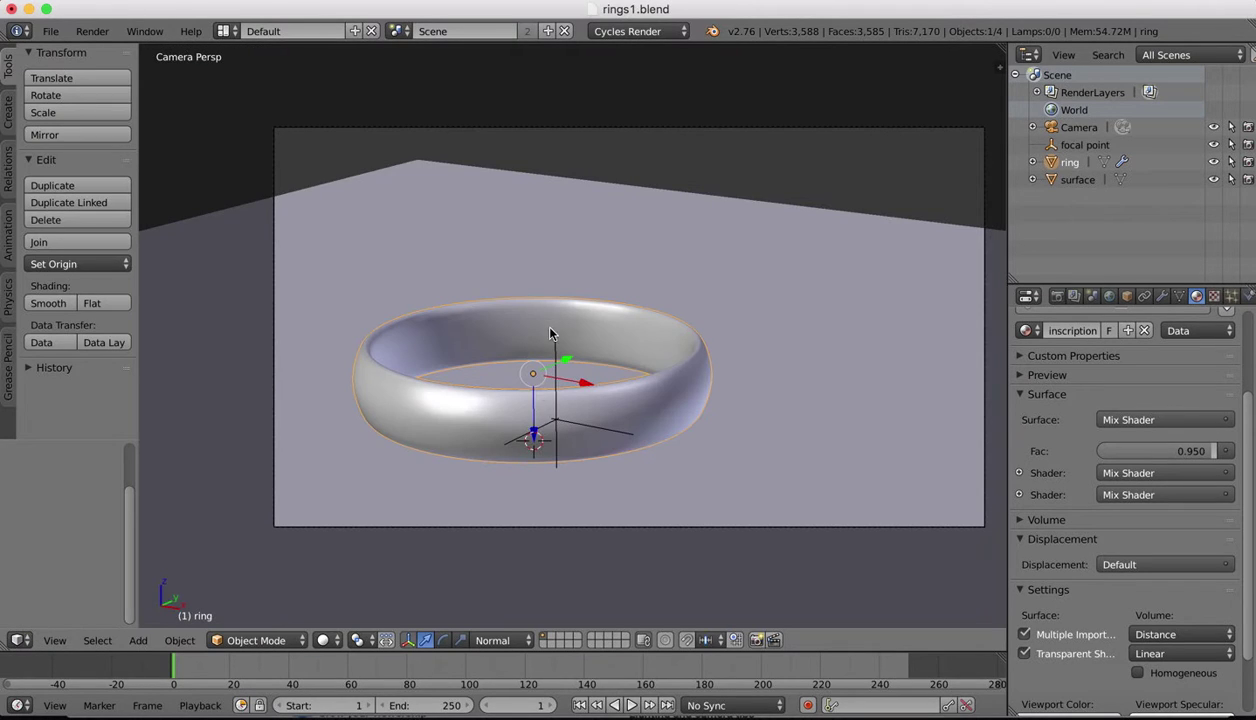
{"action": "key", "text": "KP_0"}
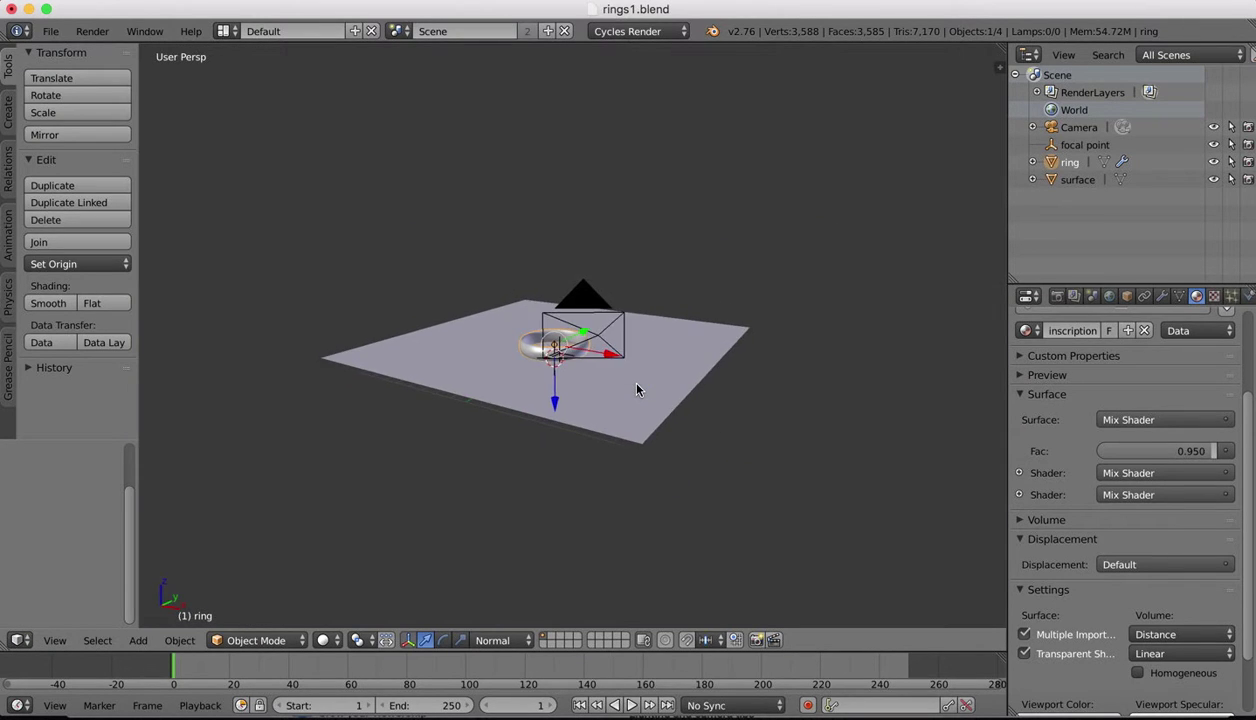
{"action": "scroll", "coordinate": [557, 580], "scroll_direction": "down", "scroll_amount": 3}
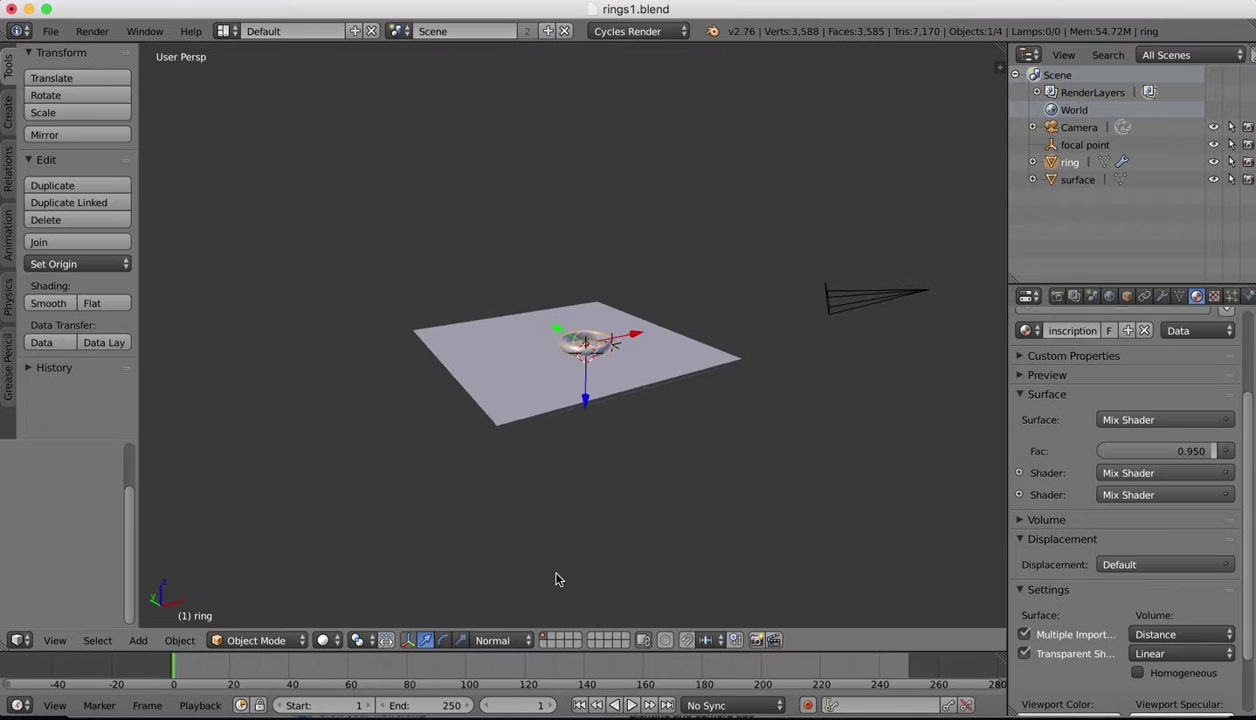
{"action": "scroll", "coordinate": [552, 566], "scroll_direction": "up", "scroll_amount": 4}
{"action": "scroll", "coordinate": [552, 566], "scroll_direction": "down", "scroll_amount": 2}
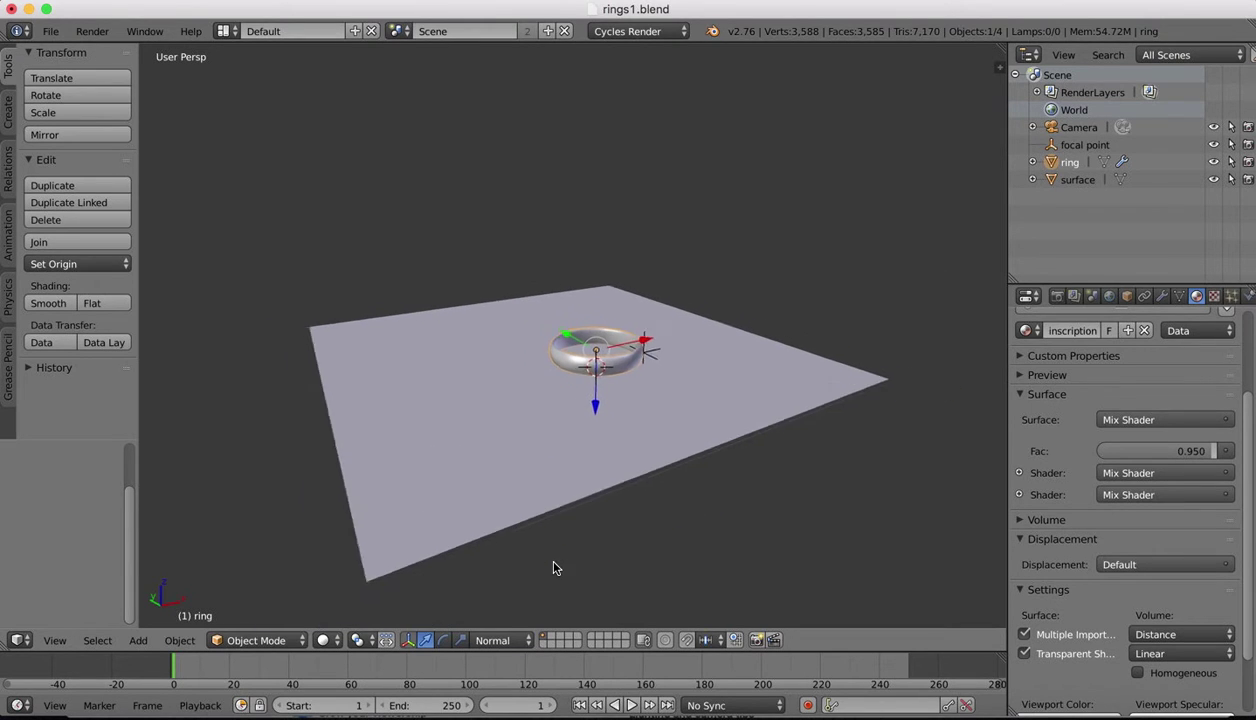
Step: Start a new blank file and delete the default cube
{"action": "left_click", "coordinate": [51, 31]}
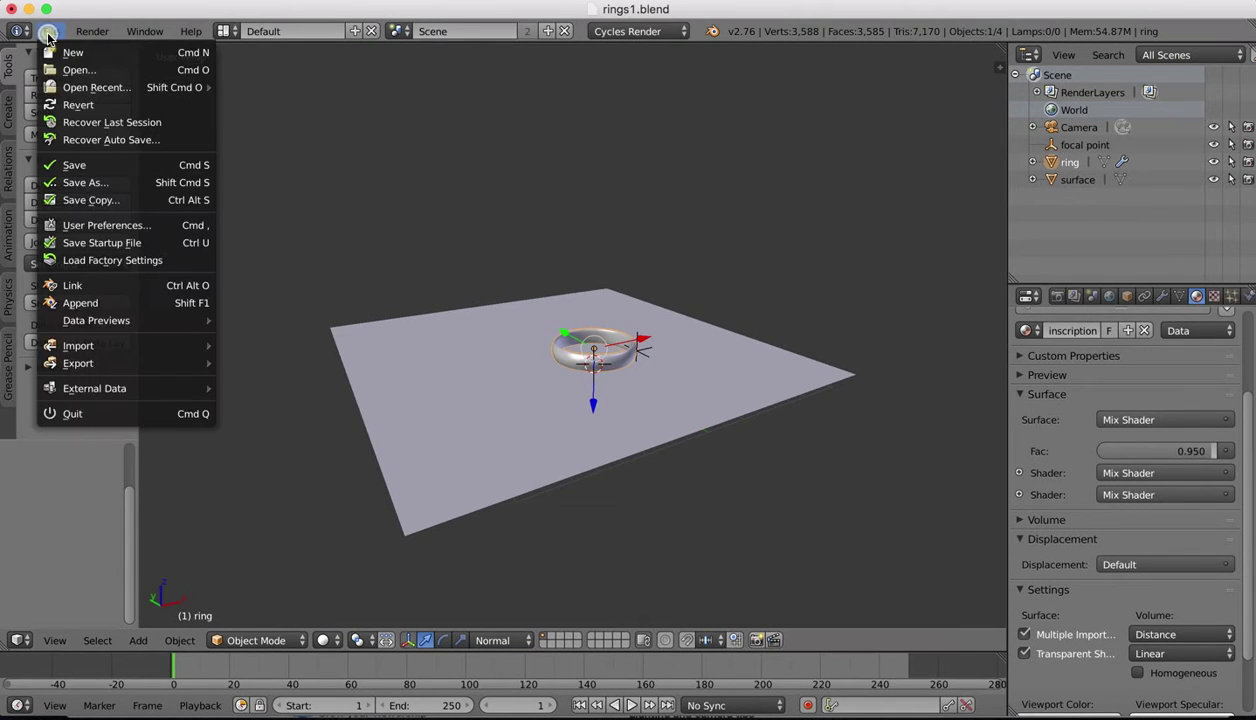
{"action": "left_click", "coordinate": [62, 48]}
{"action": "left_click", "coordinate": [72, 60]}
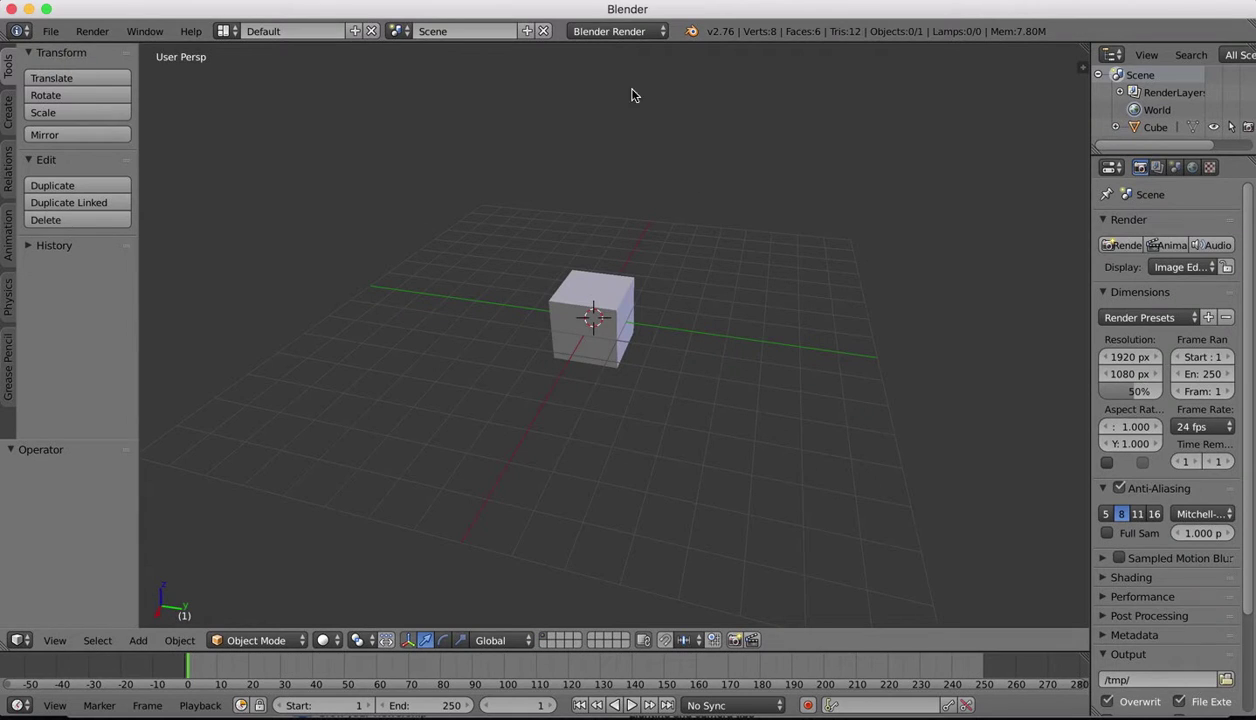
{"action": "right_click", "coordinate": [587, 281]}
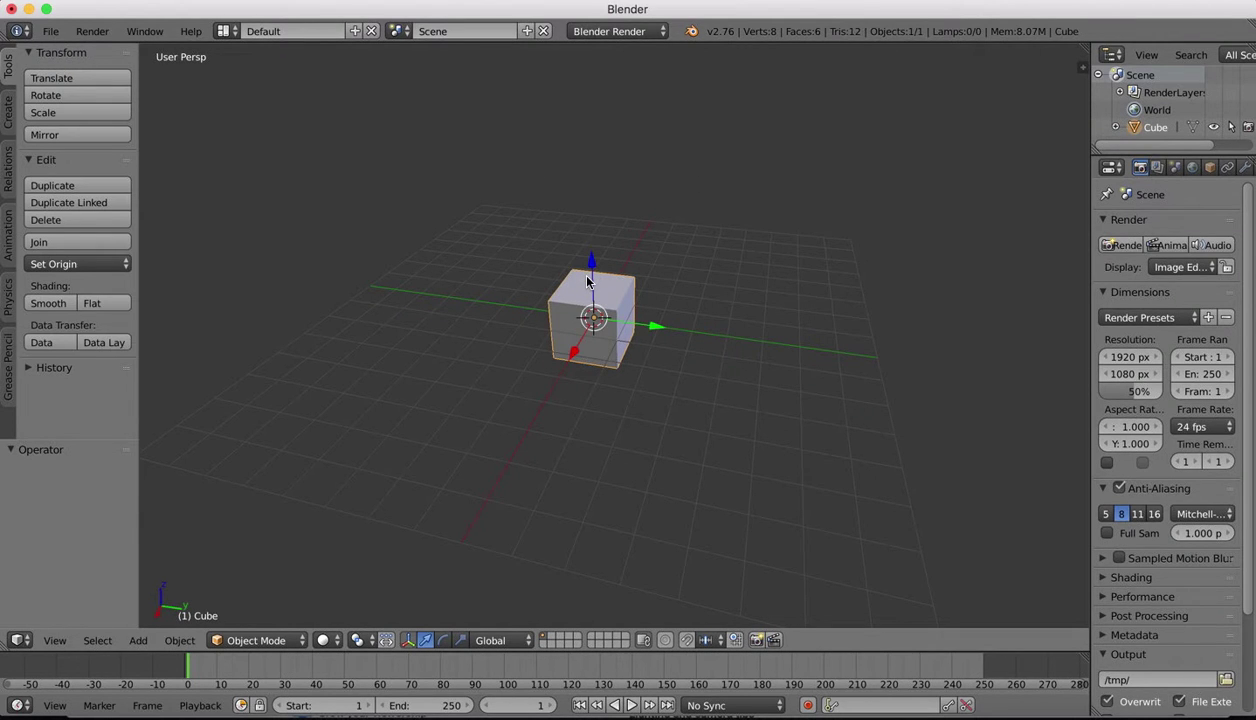
{"action": "key", "text": "x"}
{"action": "left_click", "coordinate": [566, 274]}
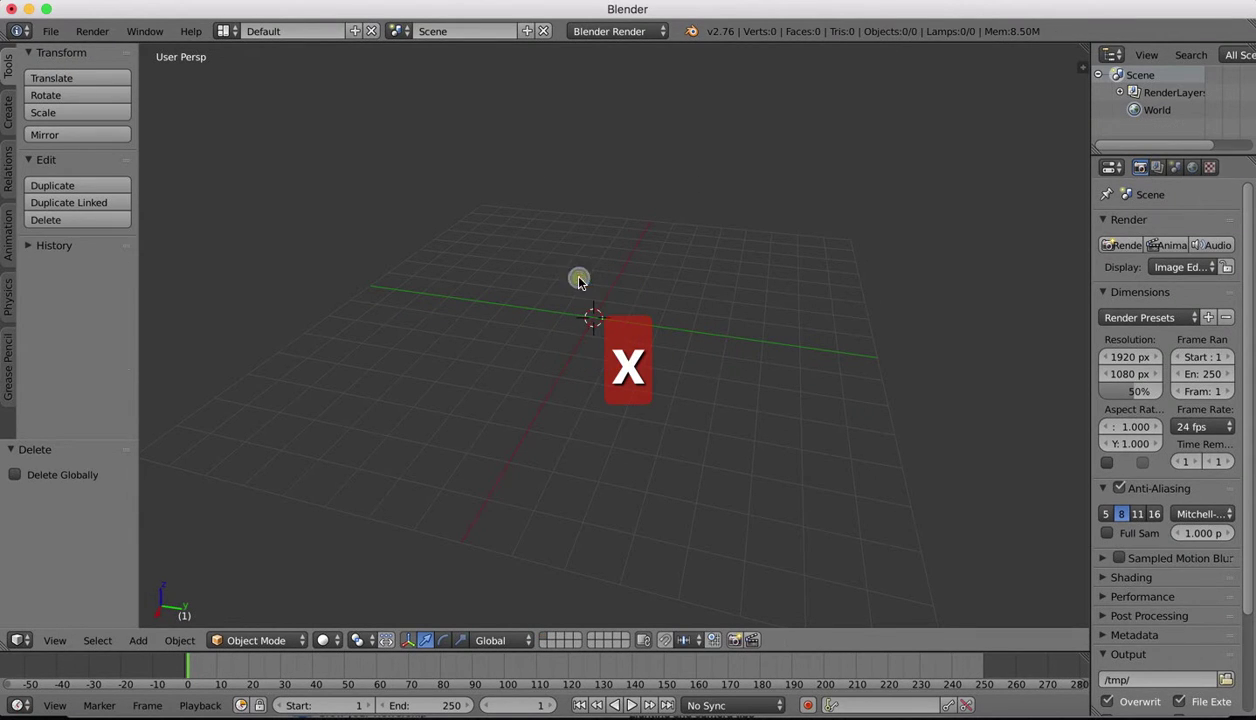
Step: Add a cylinder with Cap Fill Type set to Nothing
{"action": "left_click", "coordinate": [8, 112]}
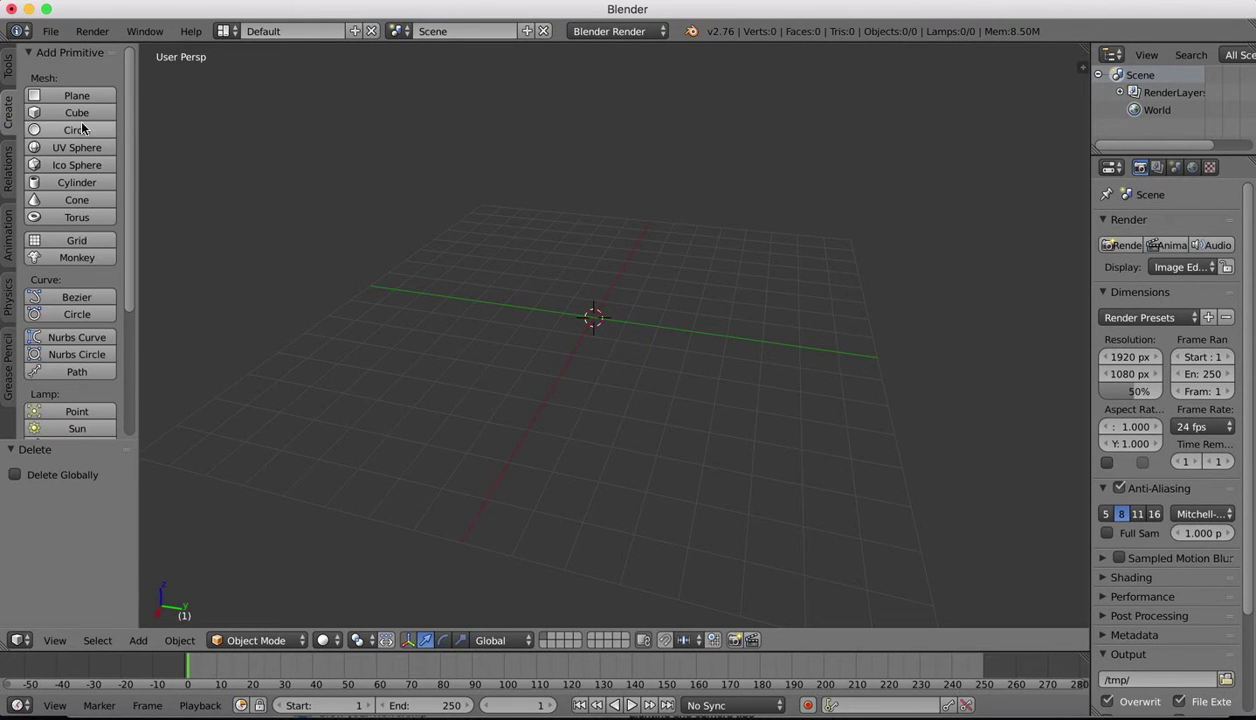
{"action": "left_click", "coordinate": [78, 182]}
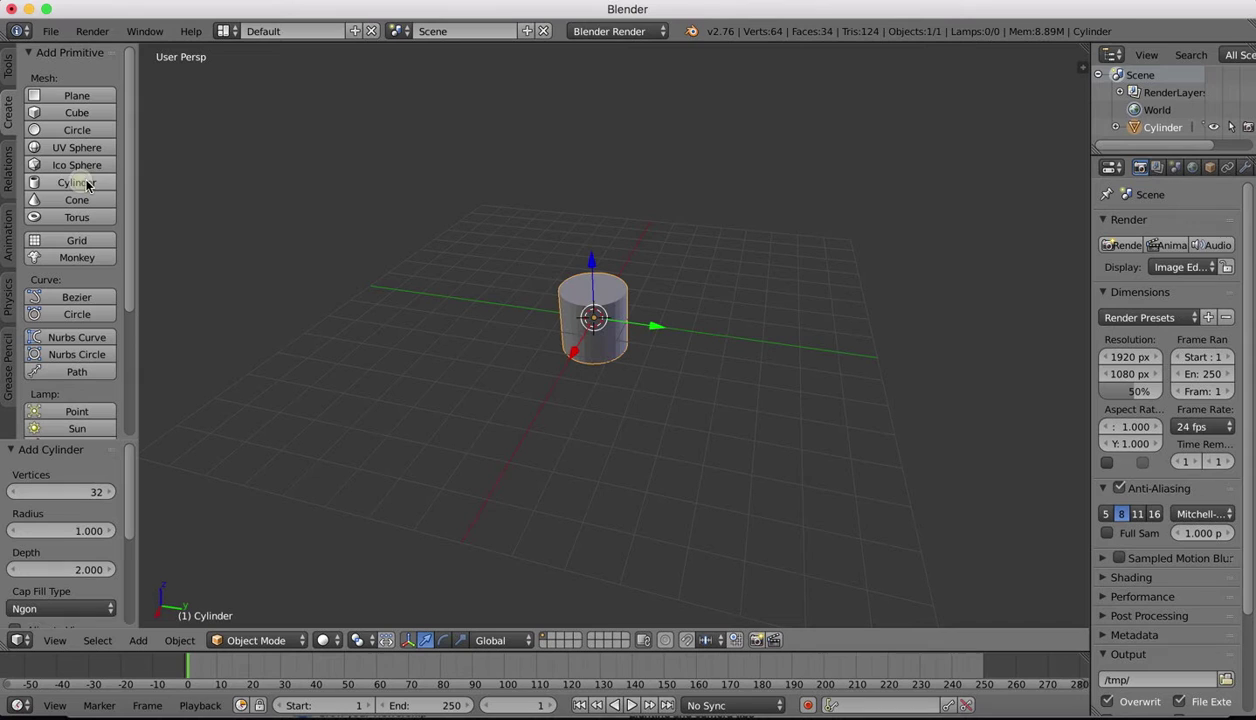
{"action": "scroll", "coordinate": [686, 197], "scroll_direction": "up", "scroll_amount": 5}
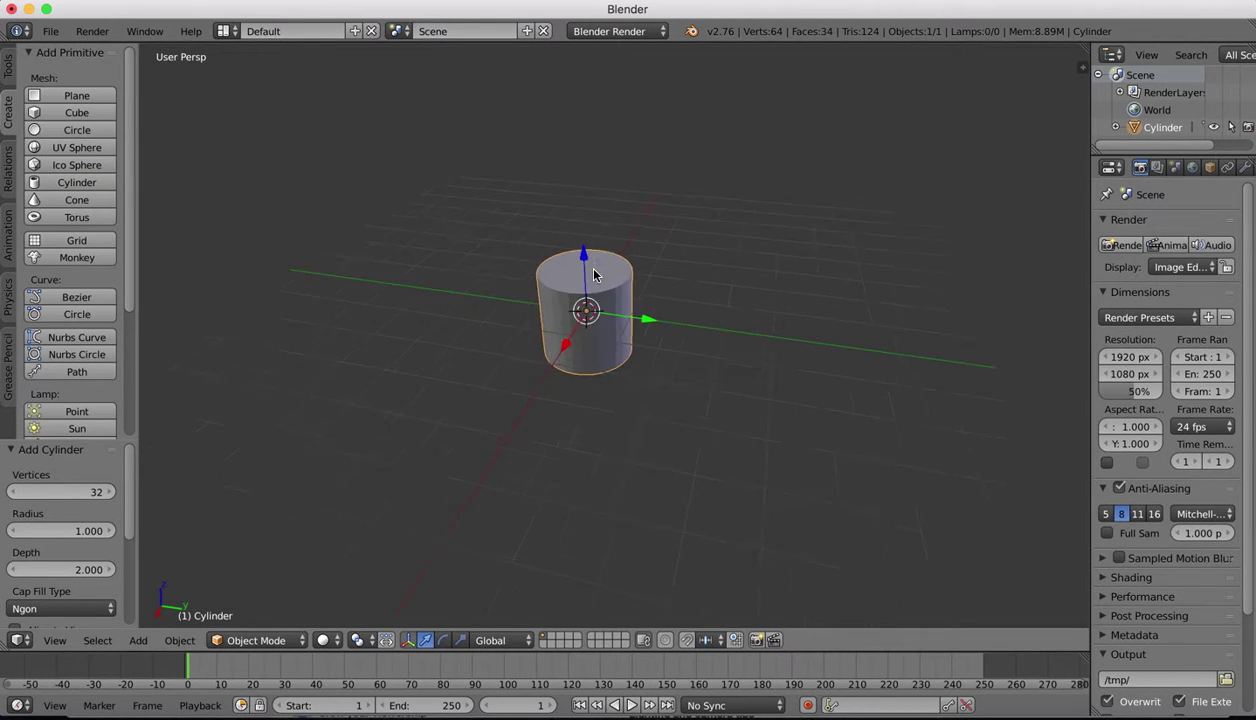
{"action": "scroll", "coordinate": [65, 548], "scroll_direction": "down", "scroll_amount": 3}
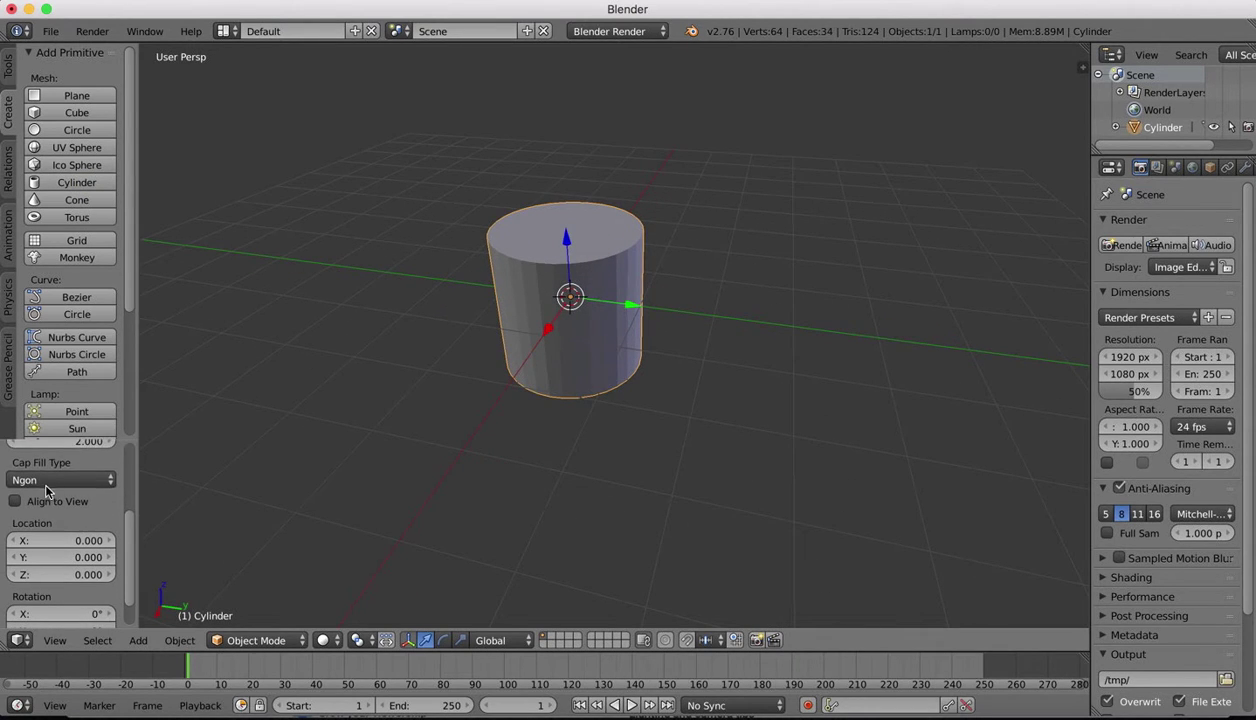
{"action": "left_click", "coordinate": [44, 480]}
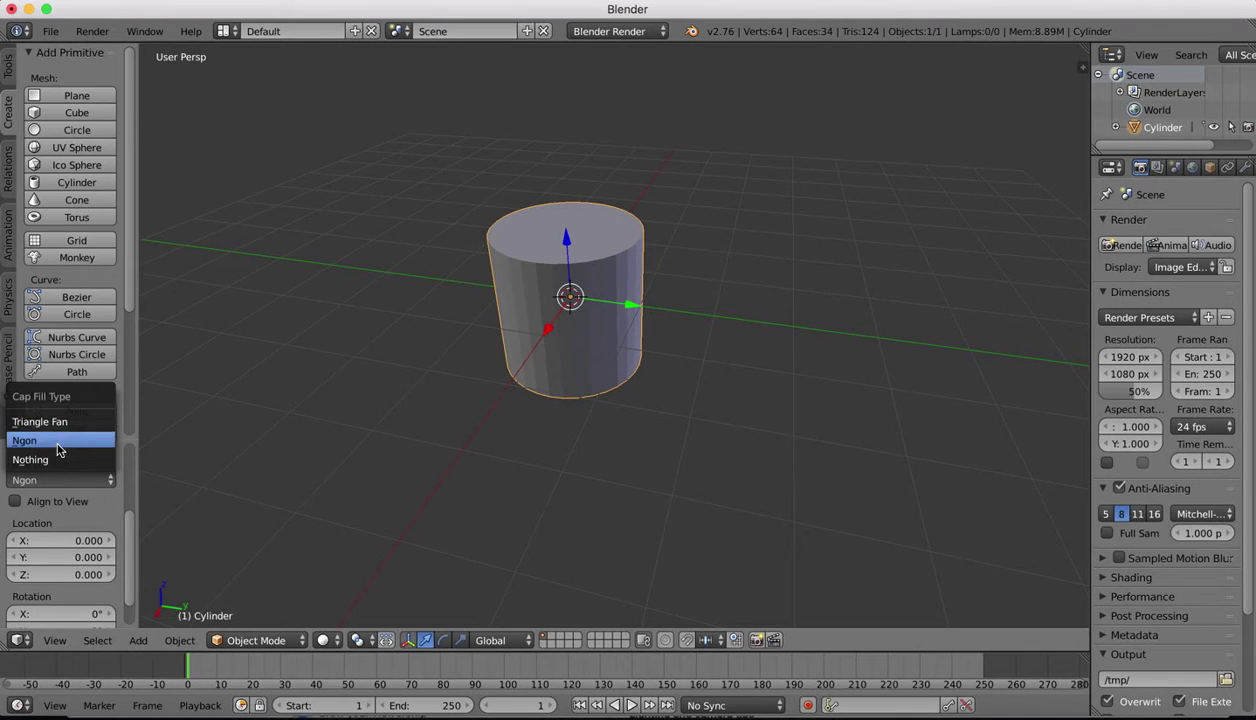
{"action": "left_click", "coordinate": [45, 459]}
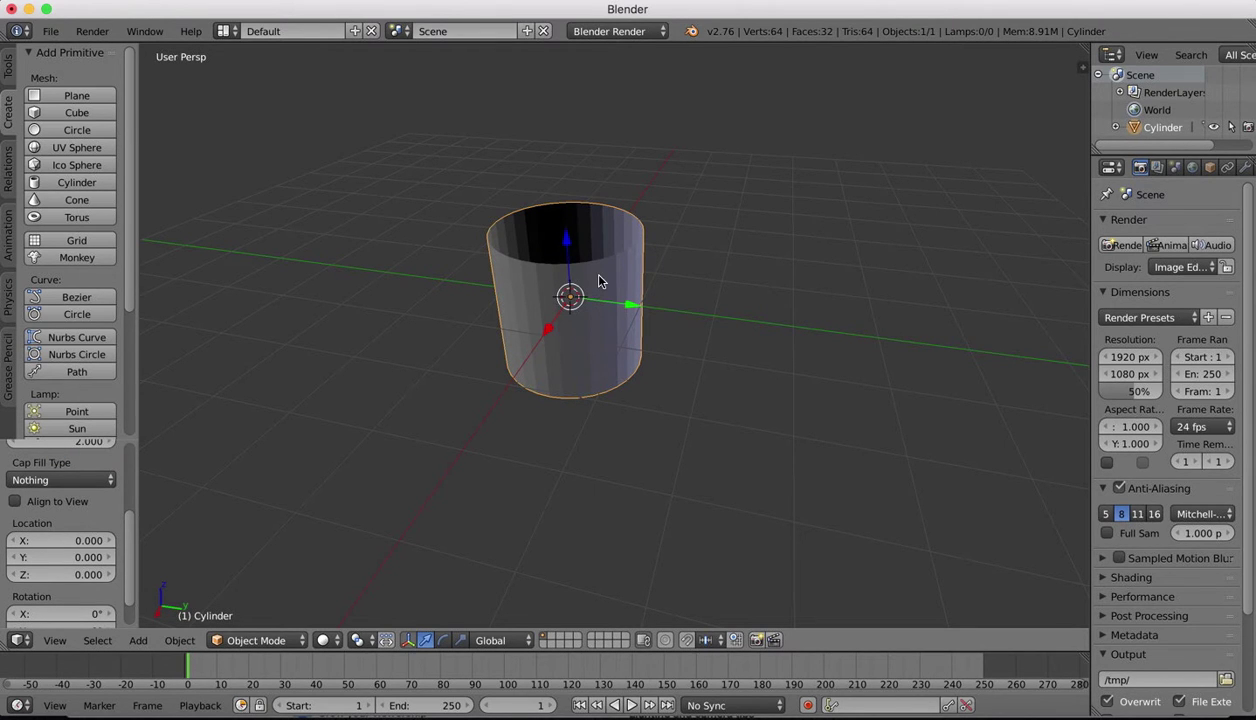
Step: Squash the cylinder flat along Z and switch to the orthographic Front view
{"action": "middle_click_drag", "start_coordinate": [622, 297], "coordinate": [520, 311]}
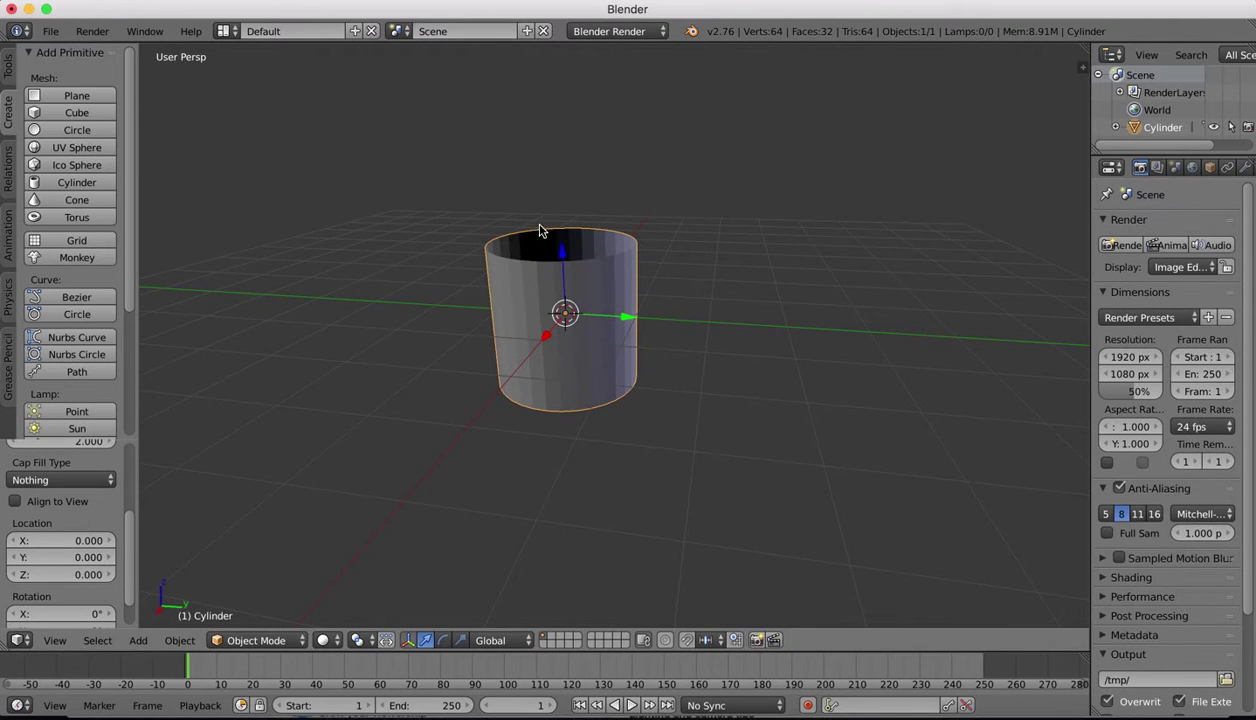
{"action": "key", "text": "s"}
{"action": "key", "text": "z"}
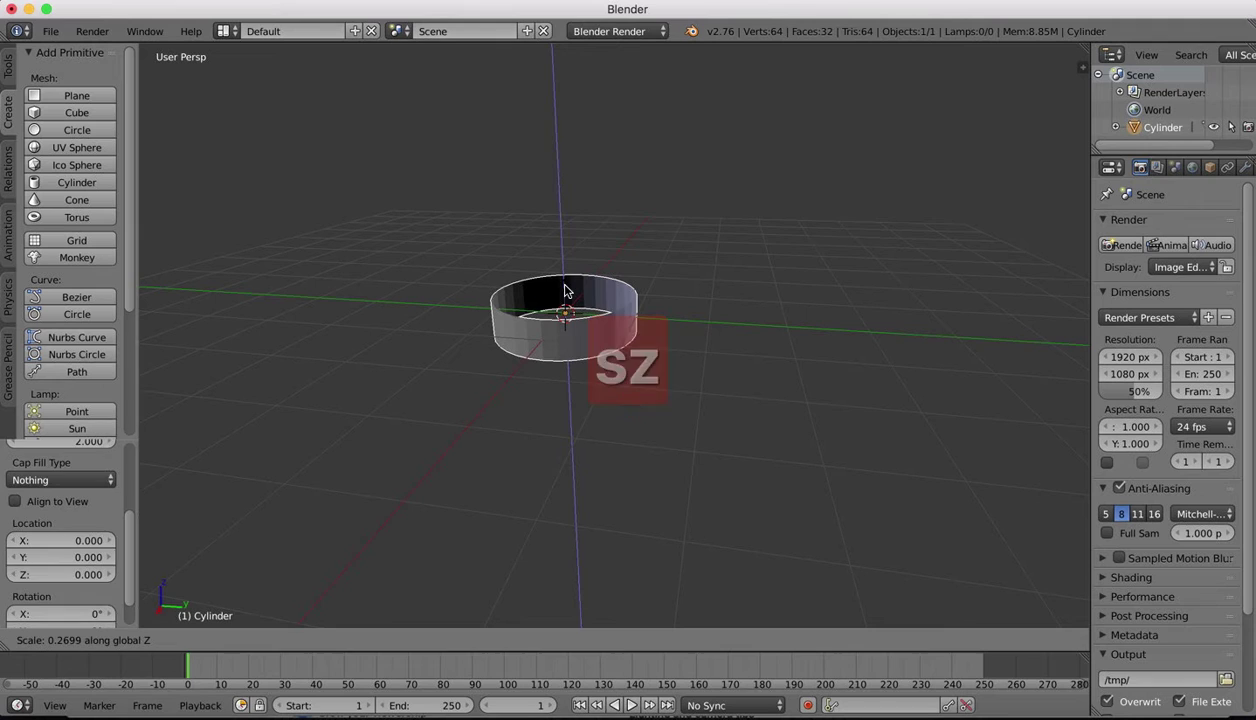
{"action": "left_click", "coordinate": [565, 292]}
{"action": "left_click", "coordinate": [64, 637]}
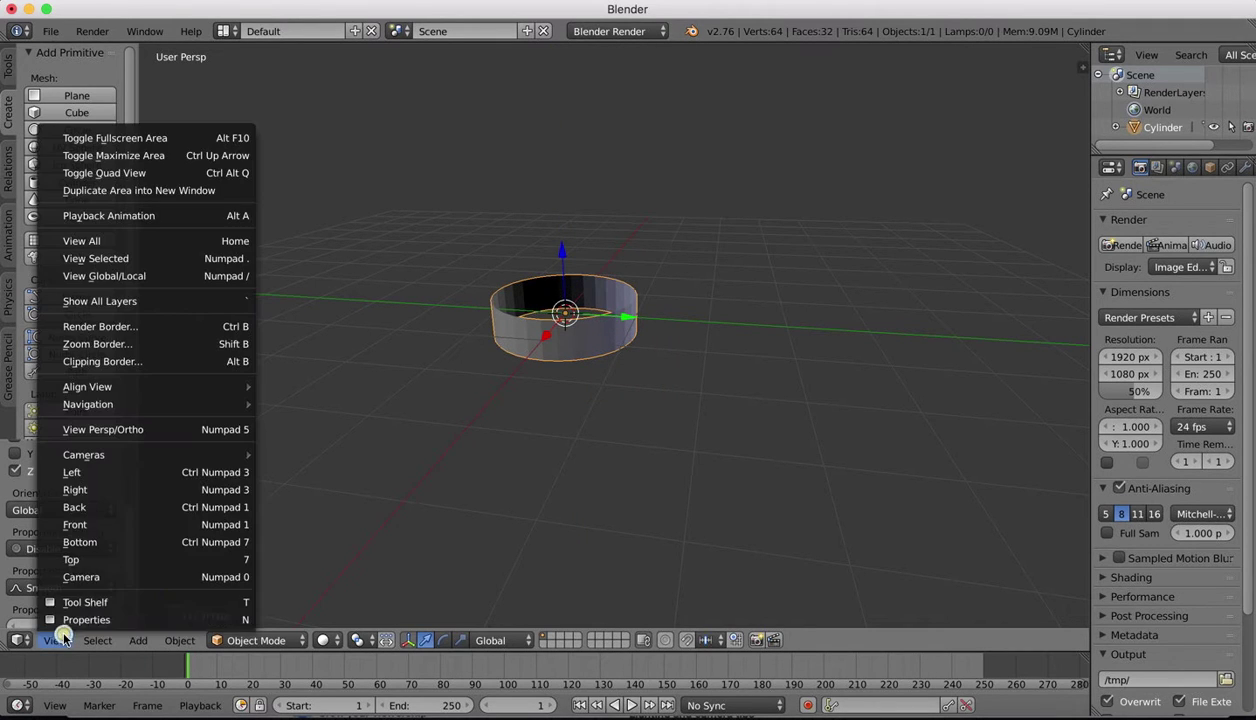
{"action": "left_click", "coordinate": [90, 532]}
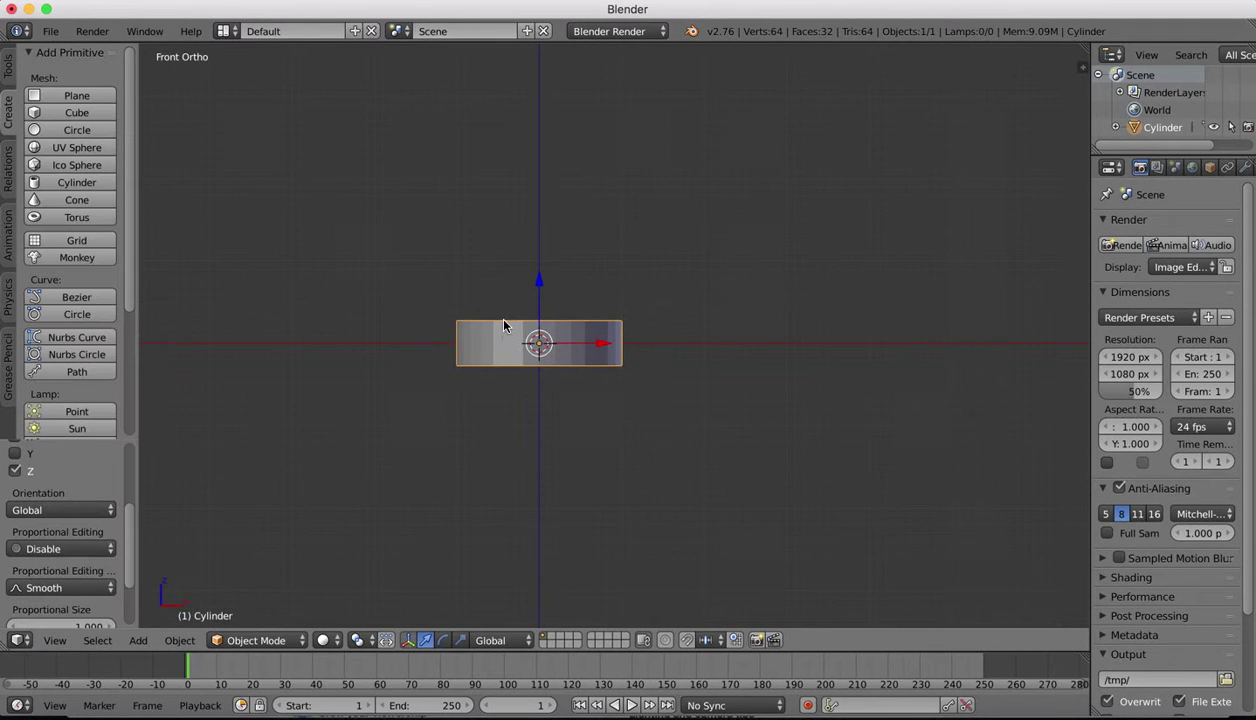
{"action": "scroll", "coordinate": [499, 231], "scroll_direction": "up", "scroll_amount": 3}
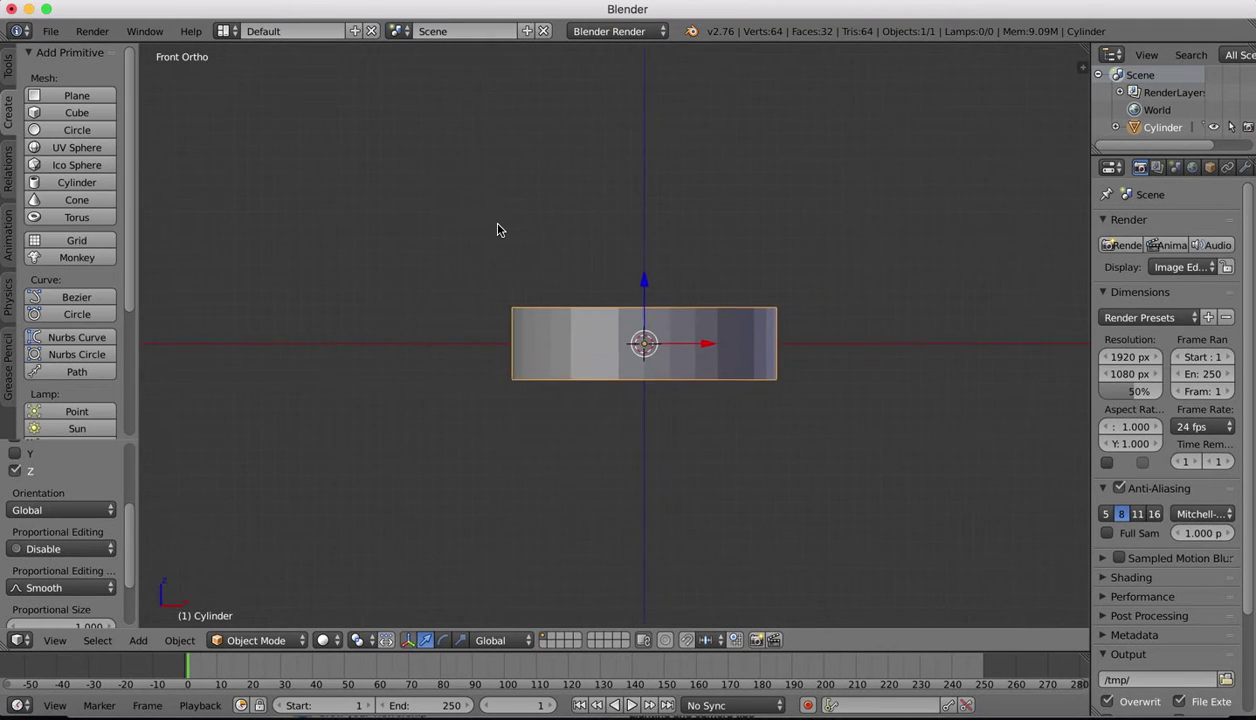
{"action": "scroll", "coordinate": [499, 231], "scroll_direction": "down", "scroll_amount": 2, "text": "ctrl"}
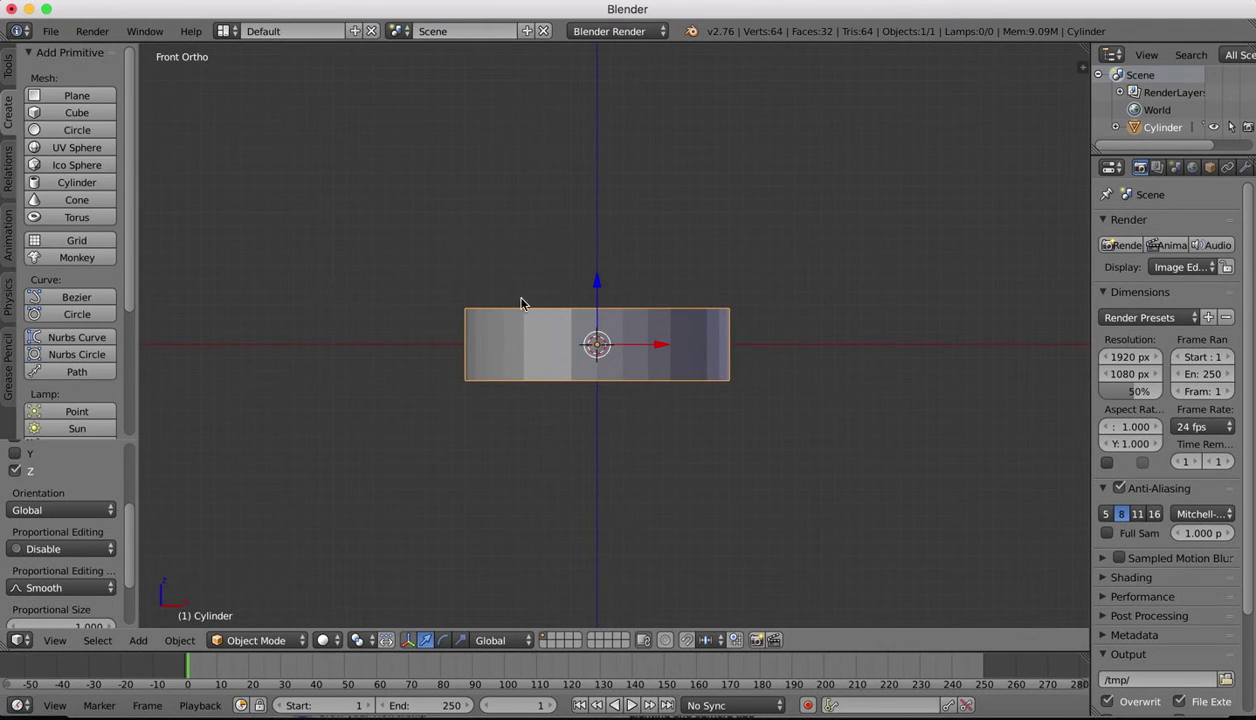
Step: In Edit Mode, add a middle loop cut and scale it outward; undo a trial subdivision
{"action": "key", "text": "Tab"}
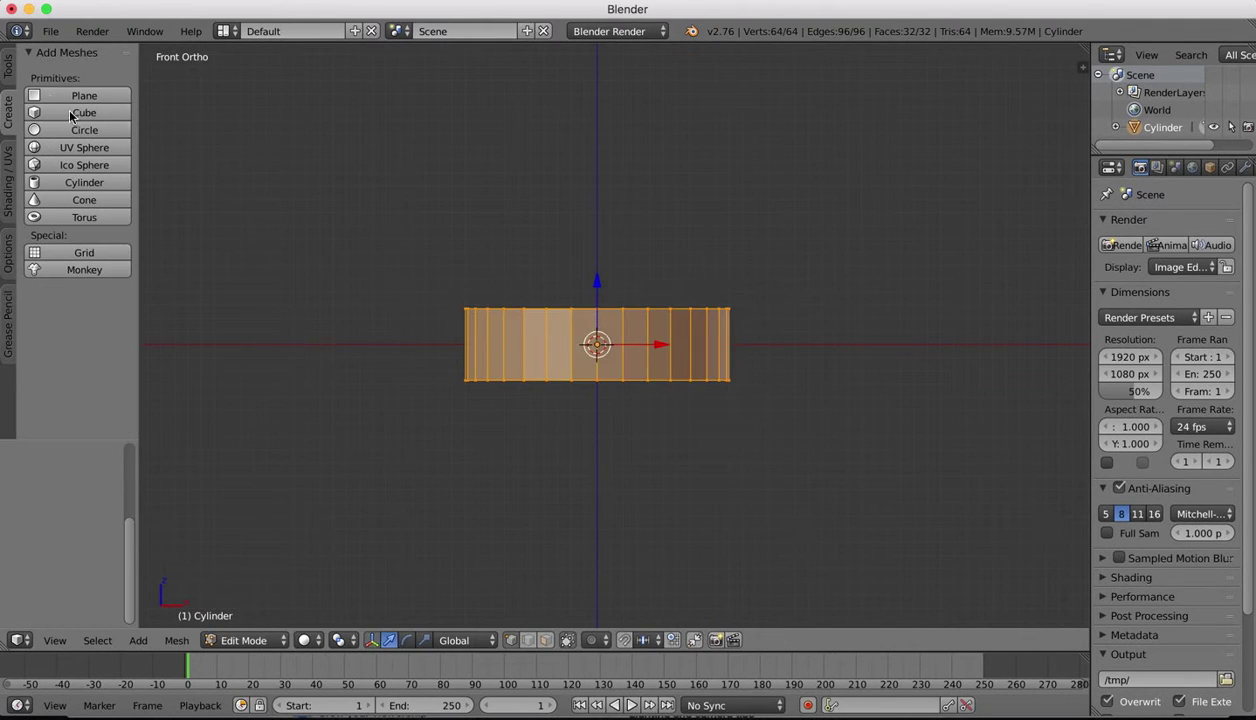
{"action": "left_click", "coordinate": [9, 68]}
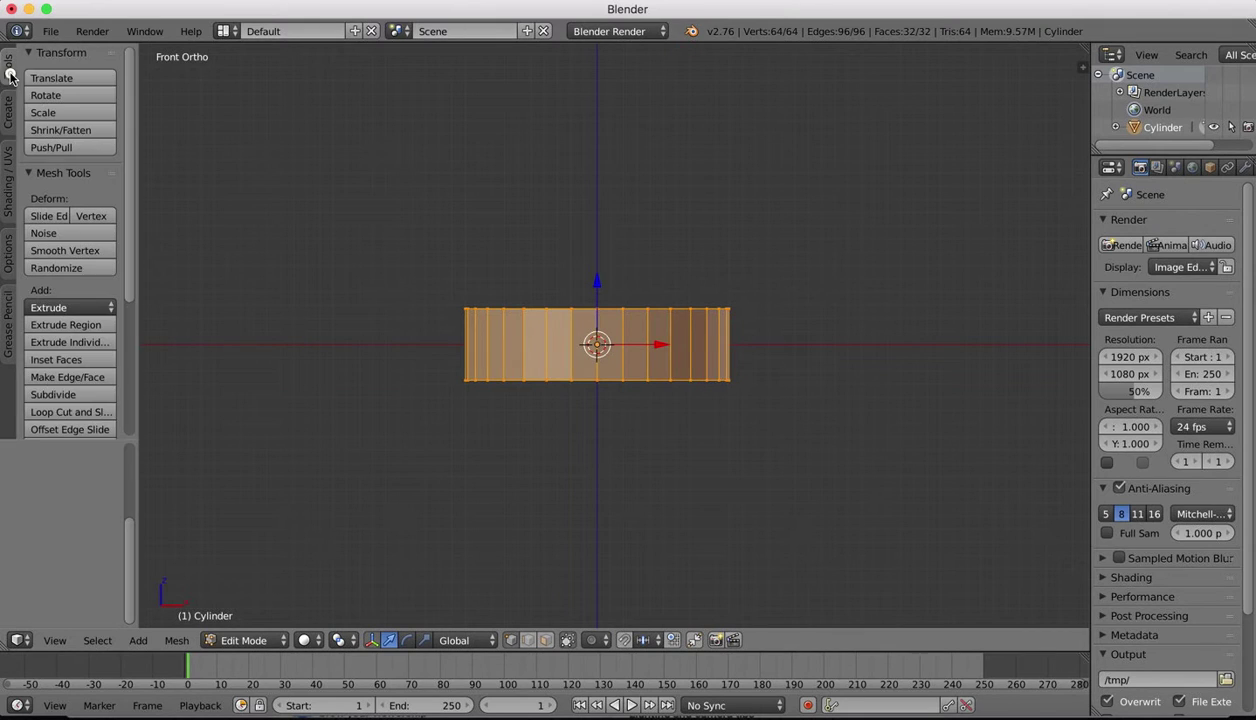
{"action": "left_click", "coordinate": [81, 413]}
{"action": "left_click", "coordinate": [519, 347]}
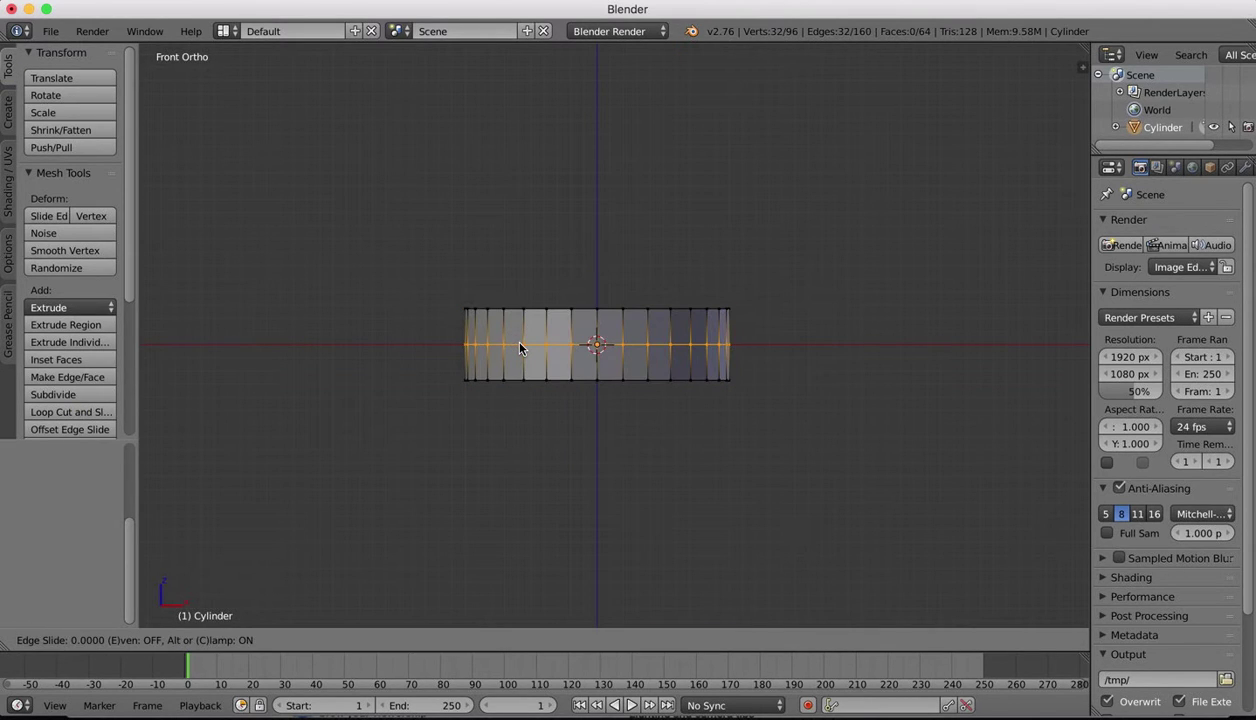
{"action": "left_click", "coordinate": [519, 347]}
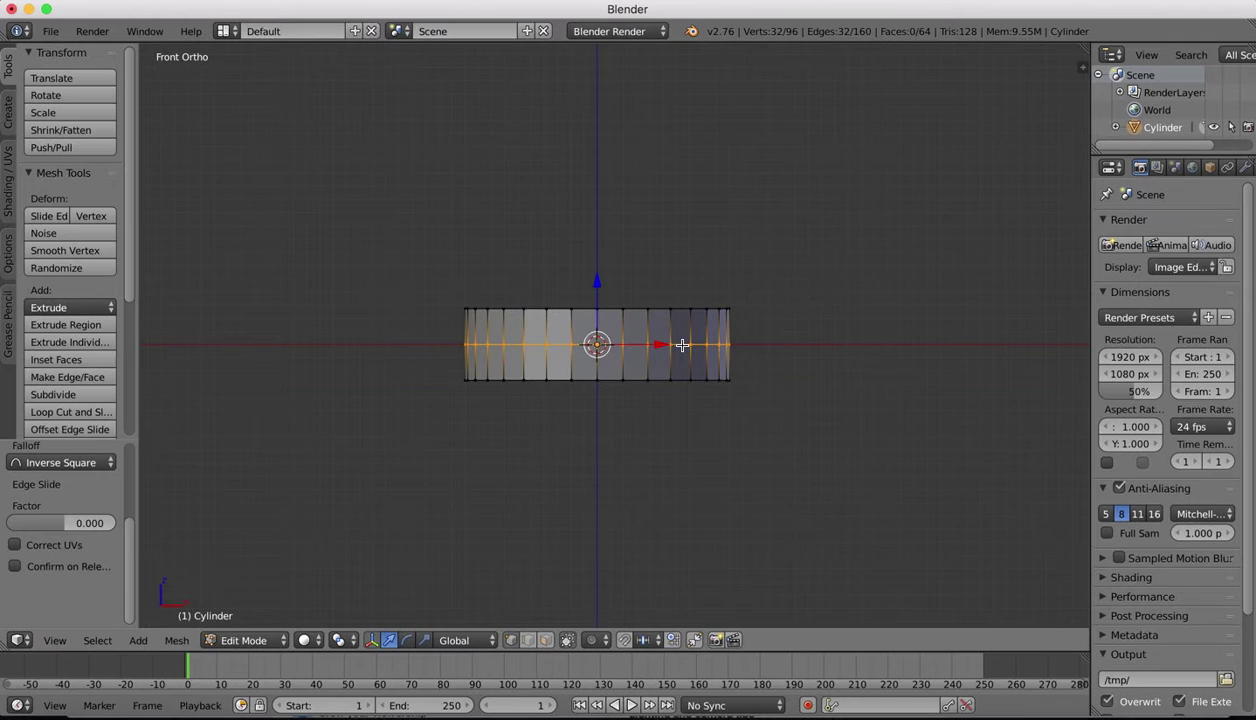
{"action": "key", "text": "s"}
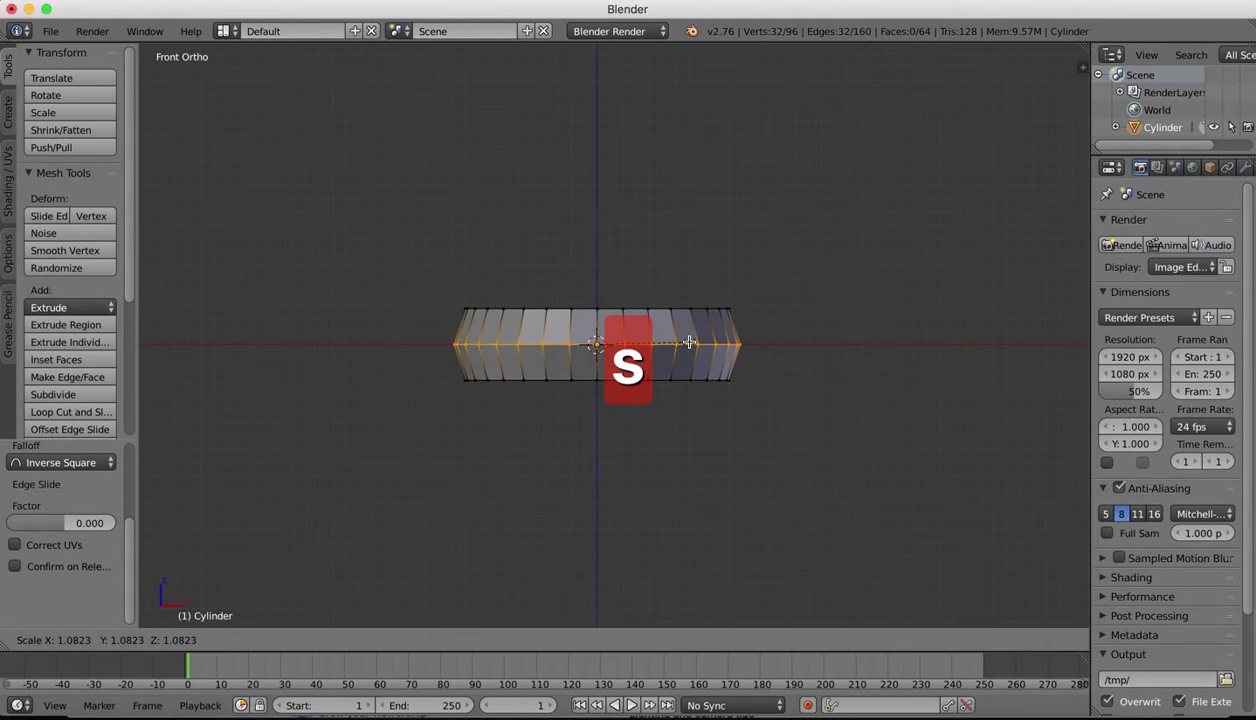
{"action": "left_click", "coordinate": [690, 343]}
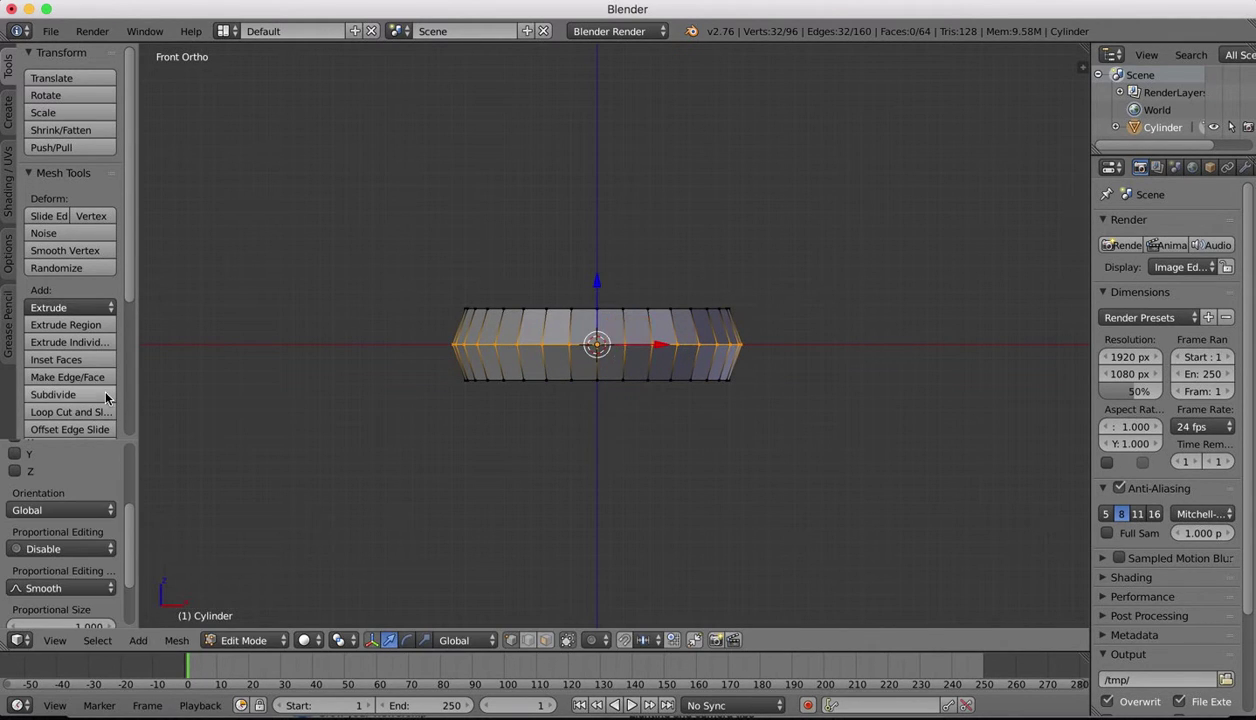
{"action": "left_click", "coordinate": [74, 397]}
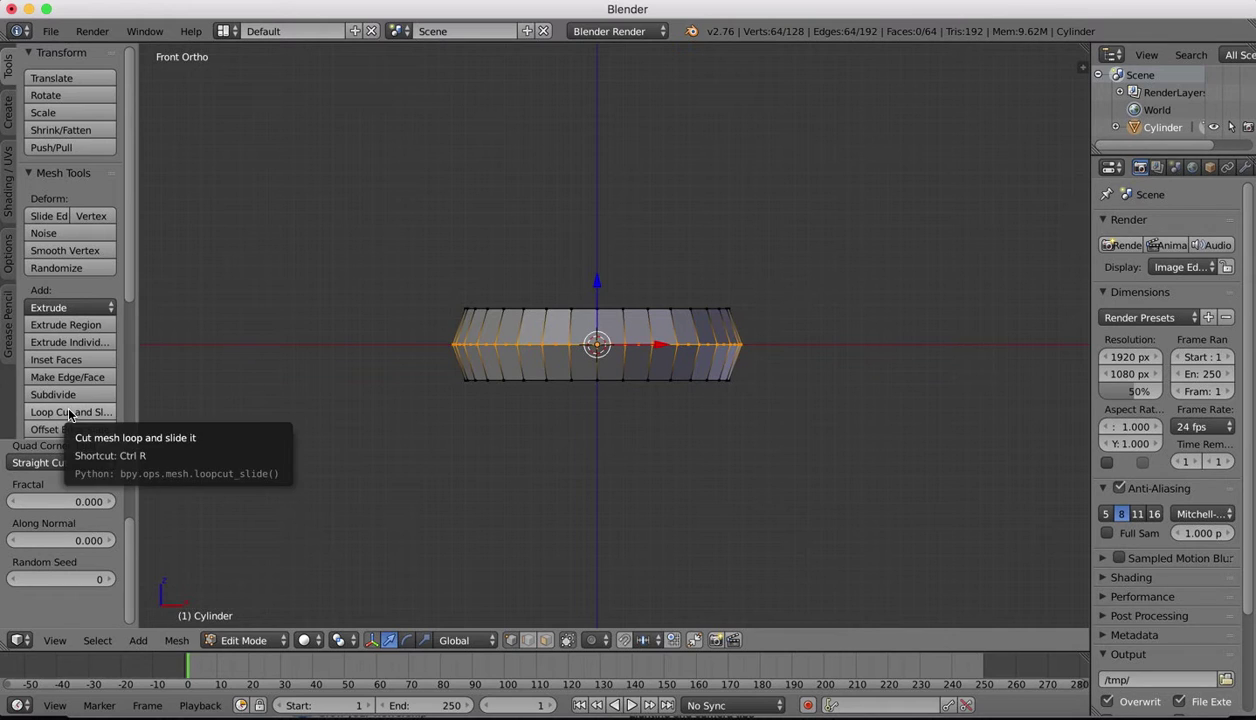
{"action": "key", "text": "super+z"}
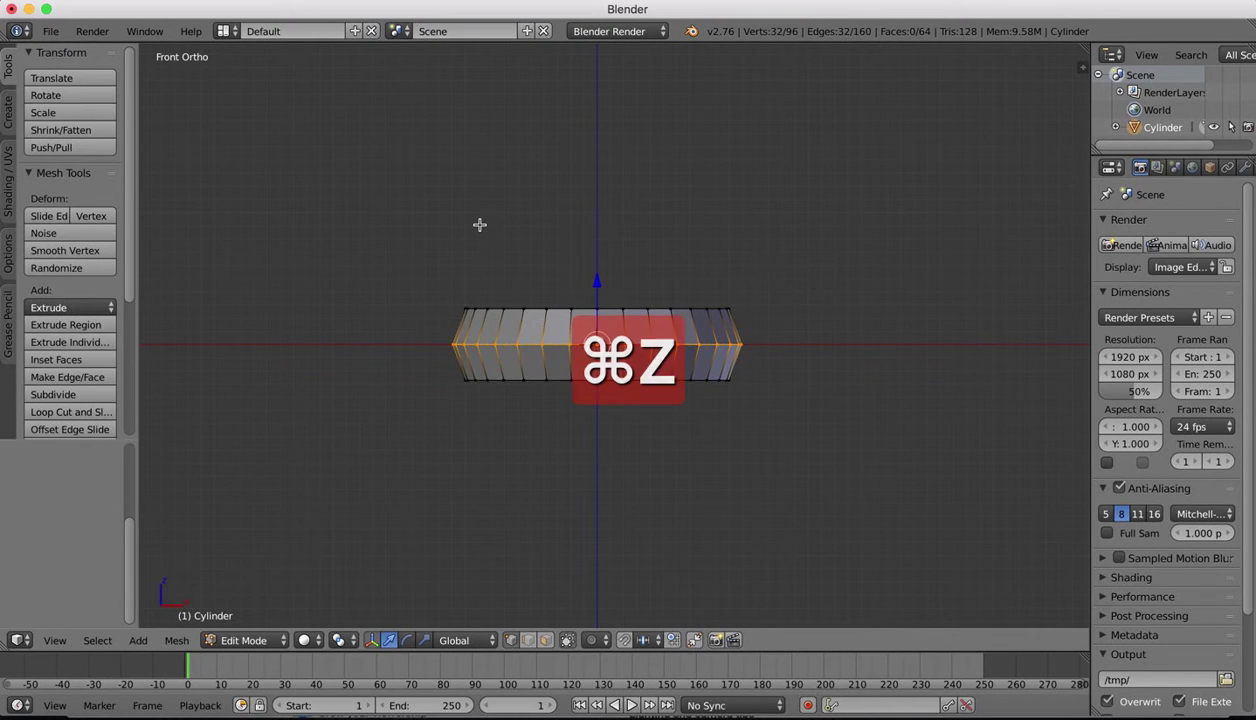
Step: Add loop cuts near the upper edge and in the lower half, and scale both loops
{"action": "left_click", "coordinate": [58, 412]}
{"action": "left_click", "coordinate": [502, 321]}
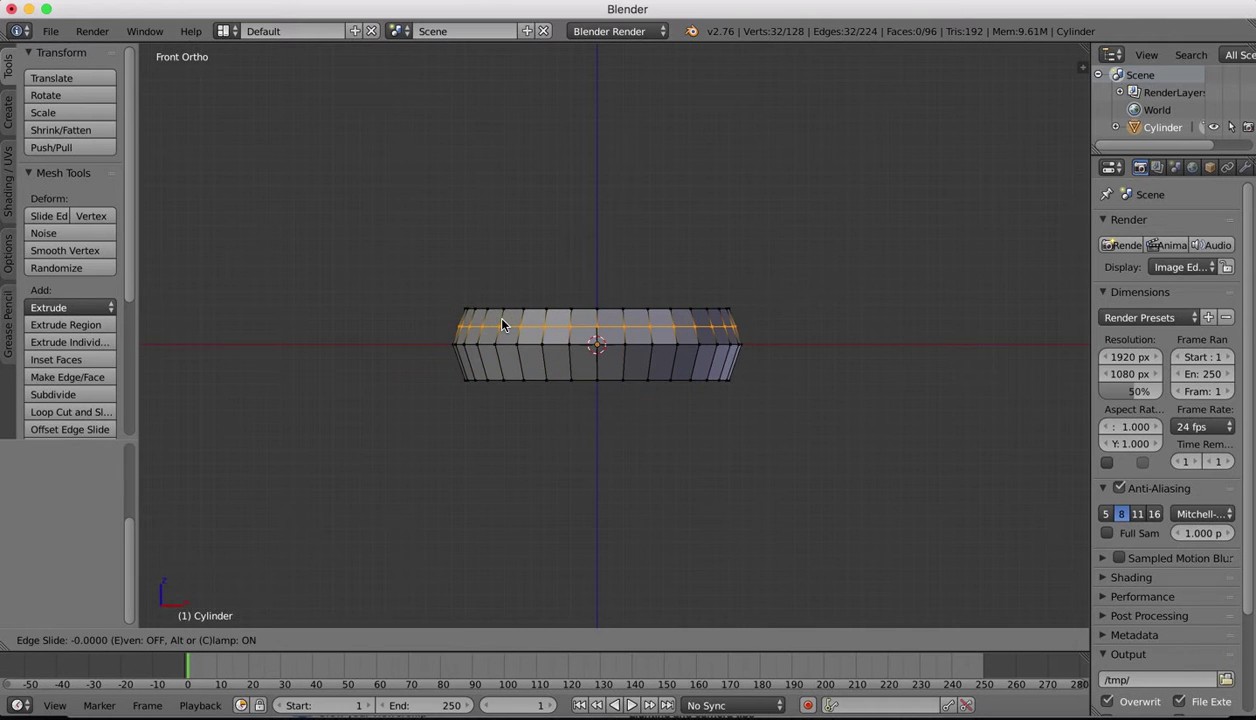
{"action": "left_click", "coordinate": [502, 325]}
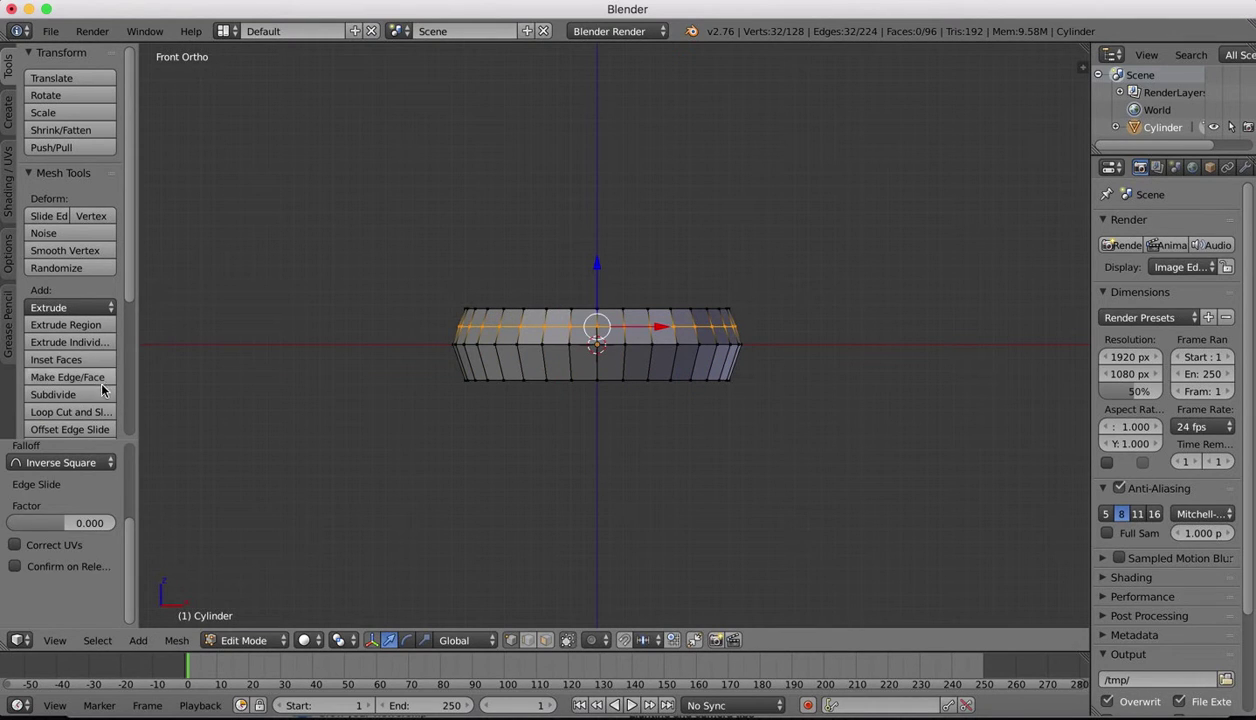
{"action": "left_click", "coordinate": [82, 416]}
{"action": "left_click", "coordinate": [486, 359]}
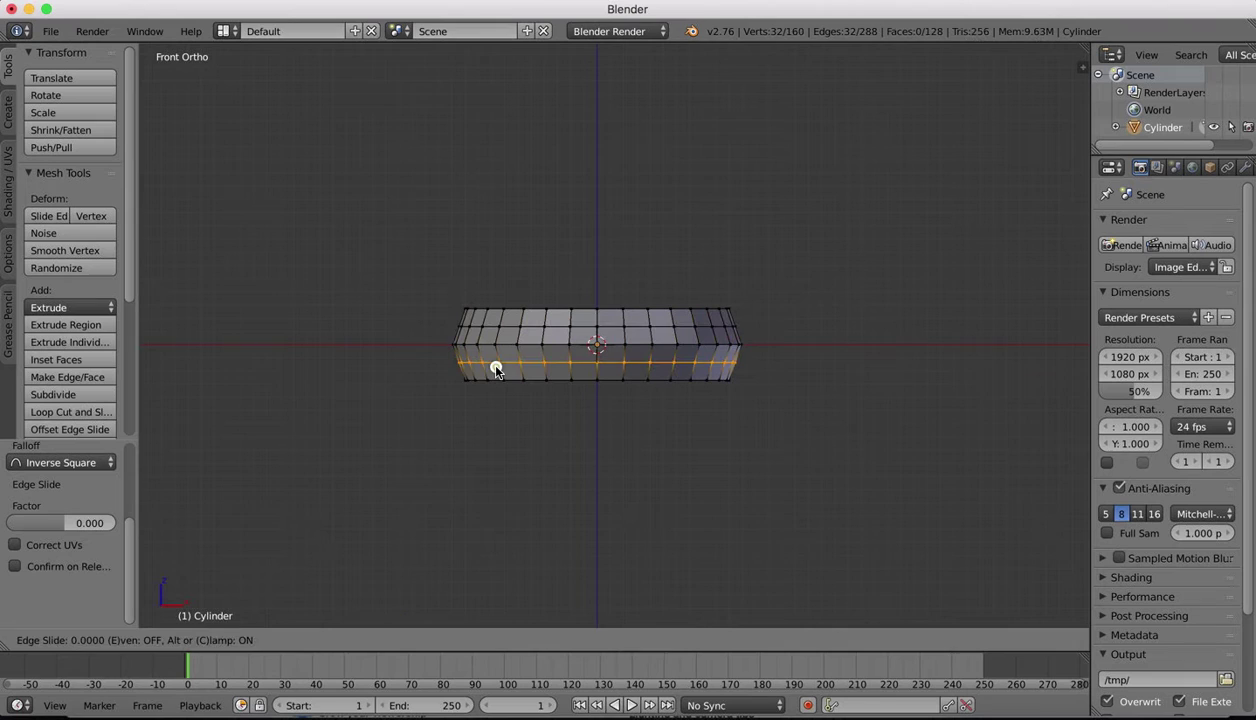
{"action": "left_click", "coordinate": [497, 372]}
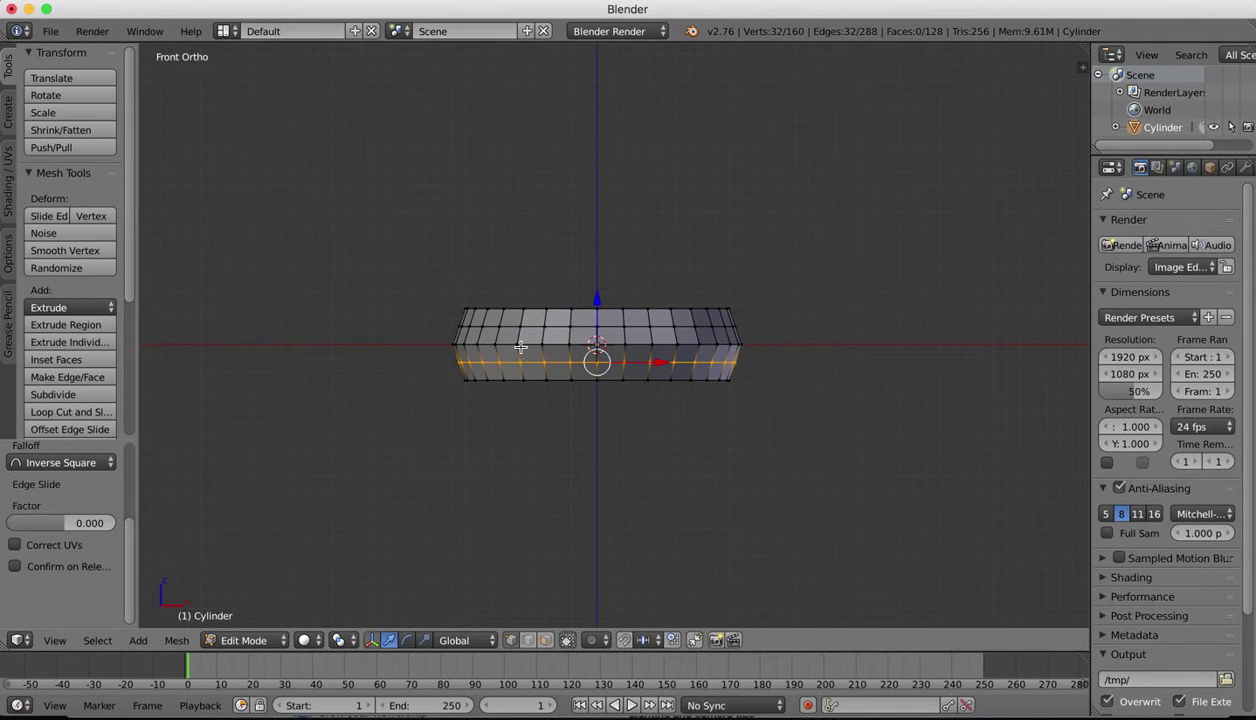
{"action": "left_click", "coordinate": [514, 327], "text": "alt+shift"}
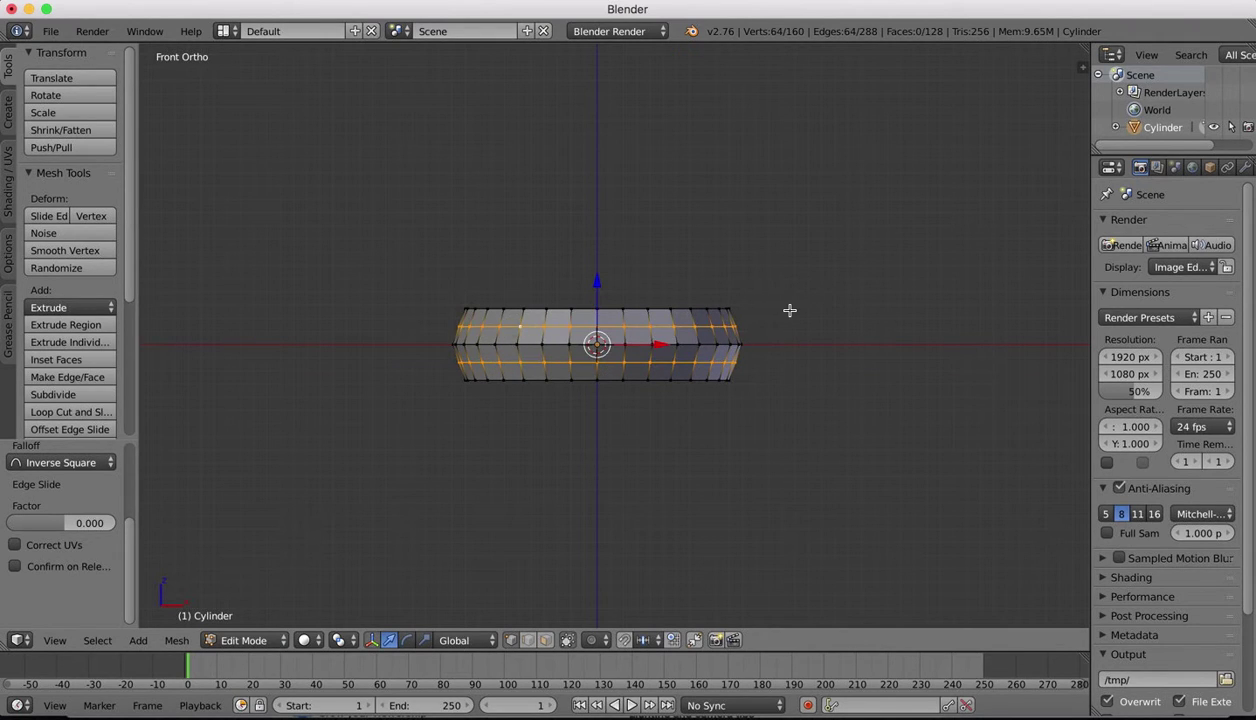
{"action": "key", "text": "s"}
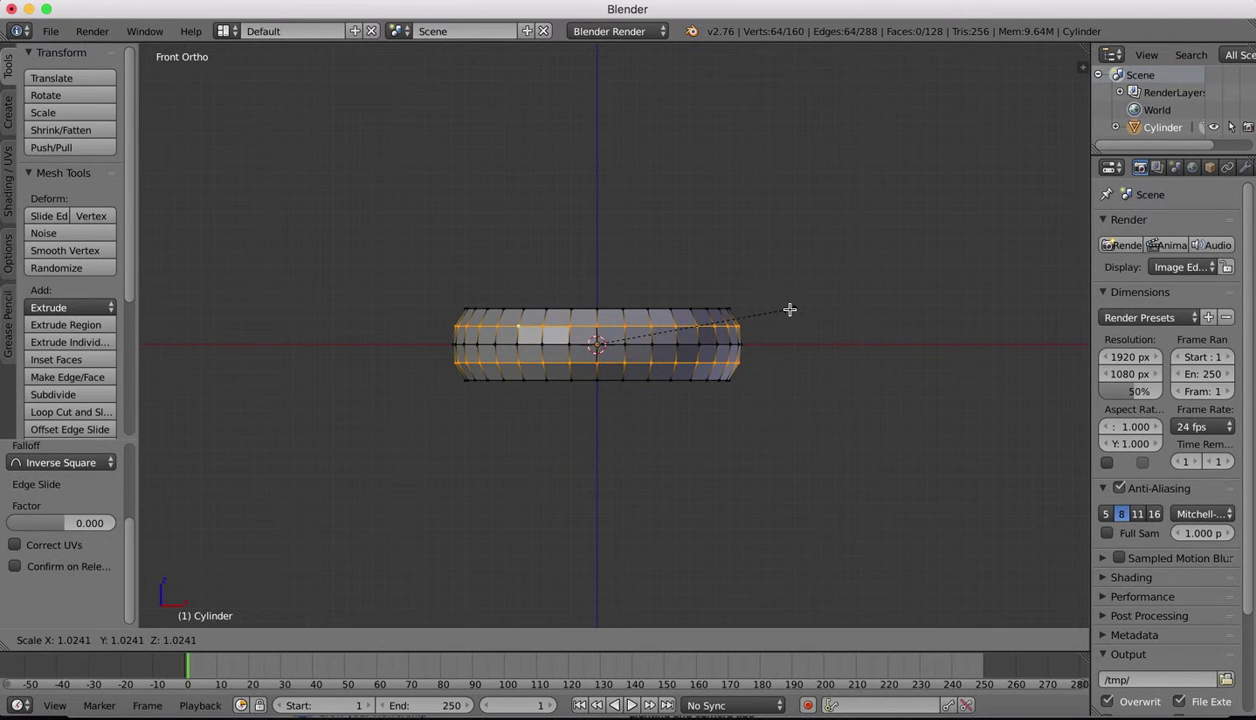
Step: Confirm the outward scale of the middle loops, then rescale them along Z
{"action": "left_click", "coordinate": [789, 310]}
{"action": "scroll", "coordinate": [662, 272], "scroll_direction": "down", "scroll_amount": 8}
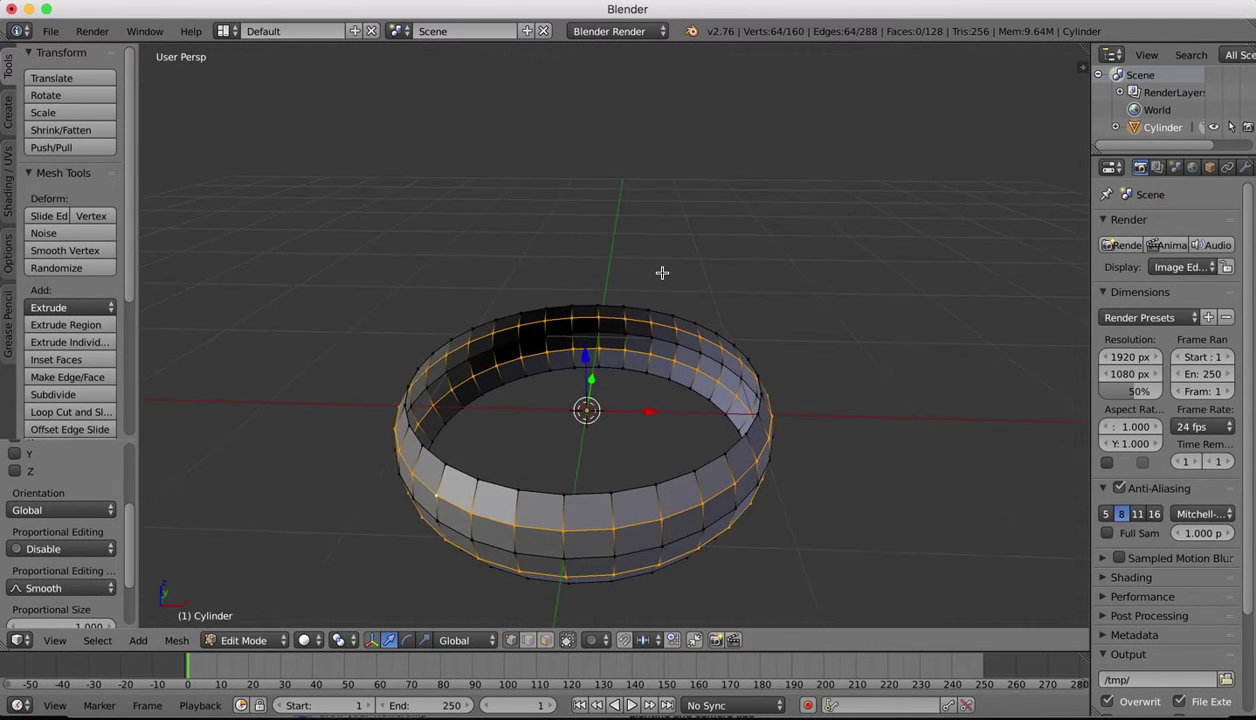
{"action": "scroll", "coordinate": [662, 272], "scroll_direction": "down", "scroll_amount": 1}
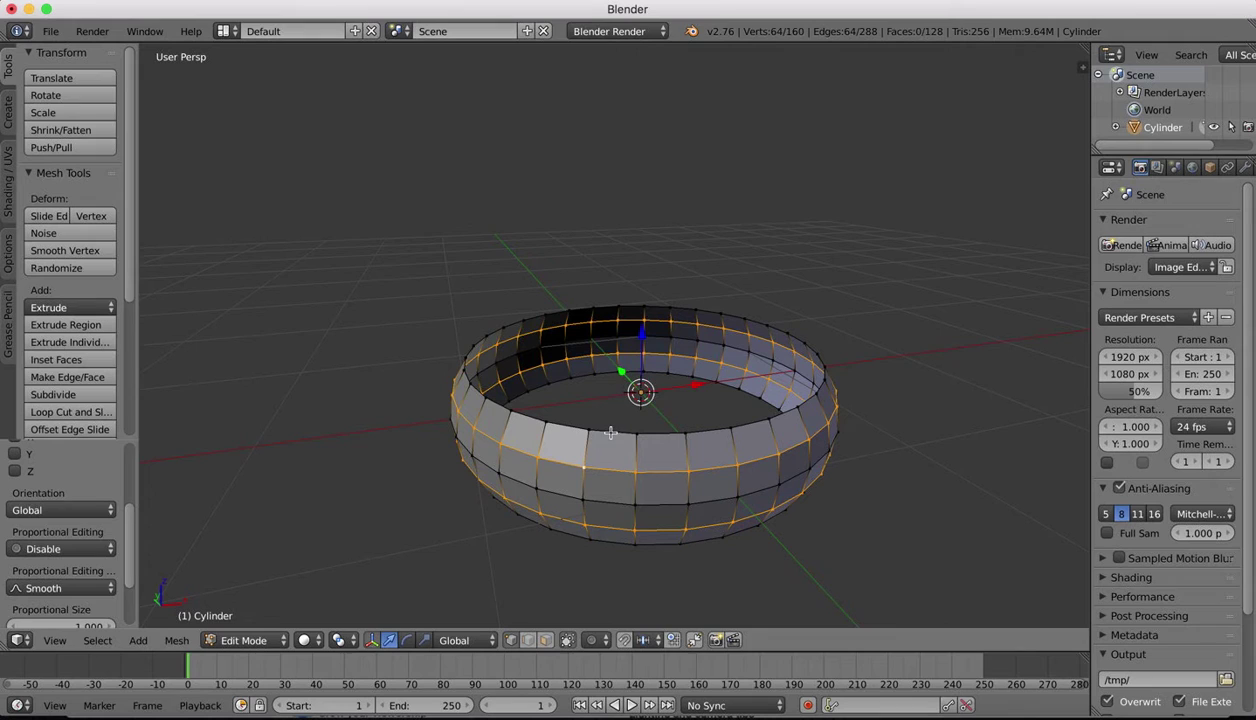
{"action": "key", "text": "s"}
{"action": "key", "text": "z"}
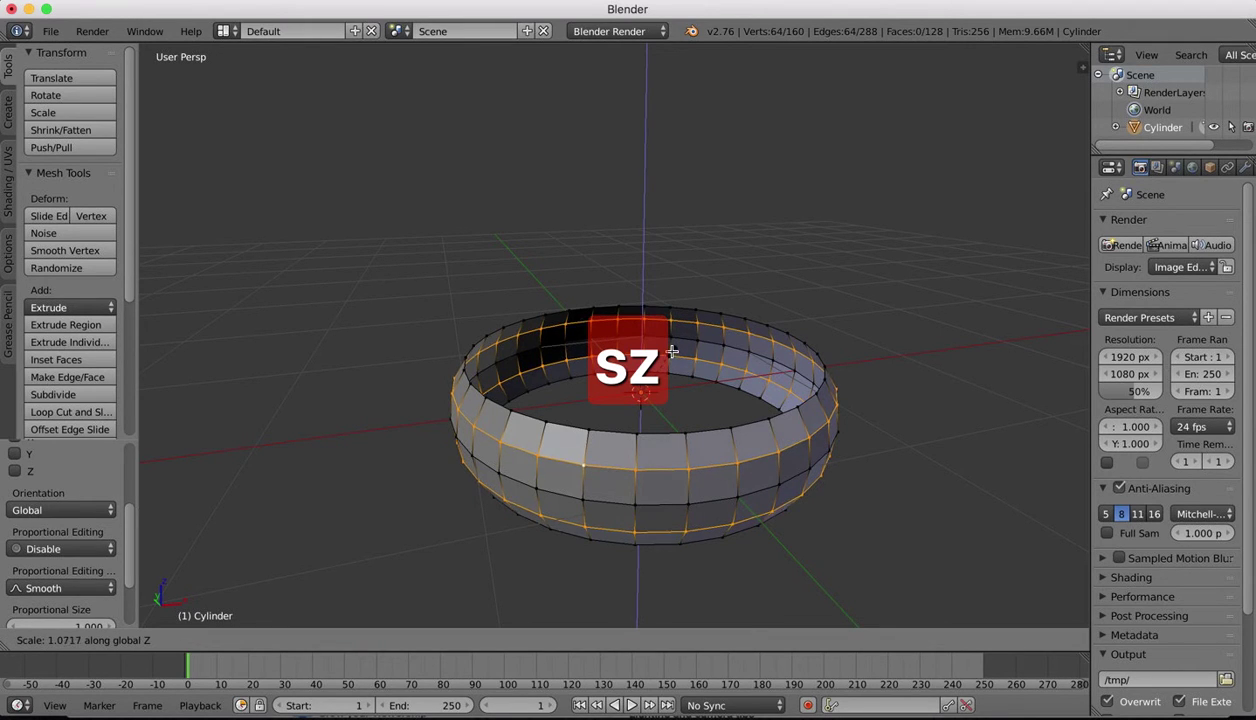
{"action": "left_click", "coordinate": [672, 351]}
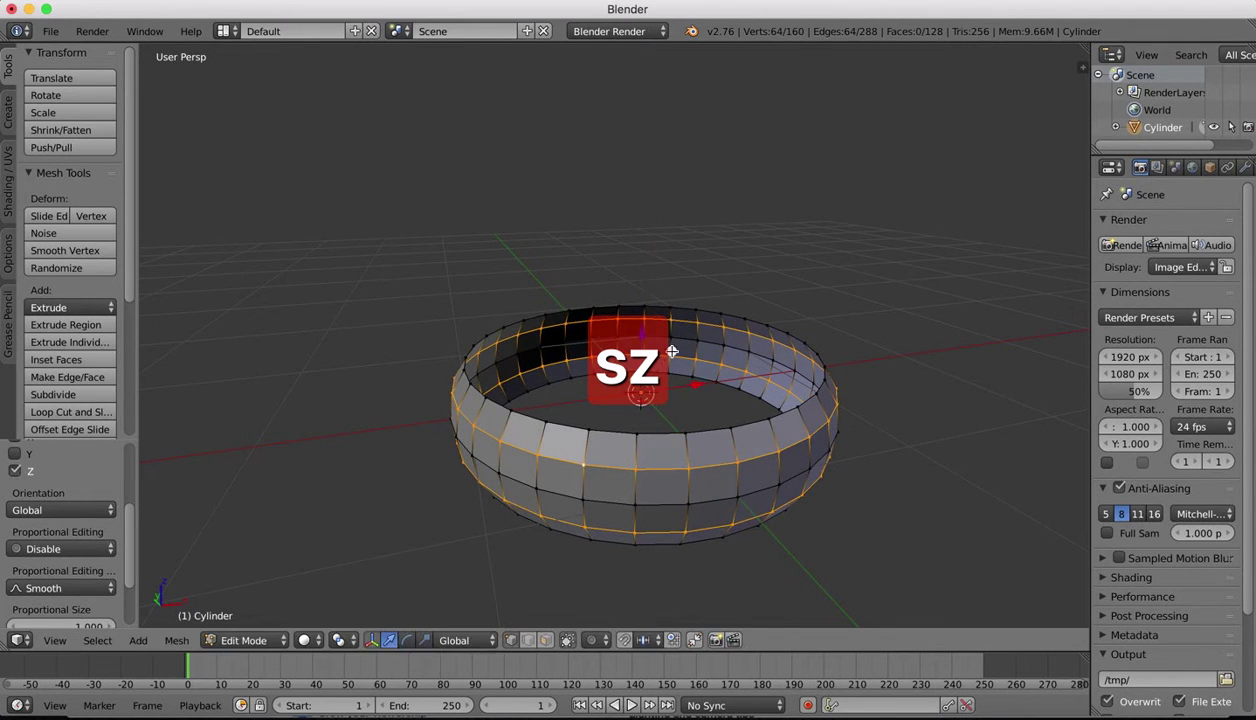
Step: Reduce the selection to a single vertex and switch from Top to Front view
{"action": "right_click", "coordinate": [614, 430]}
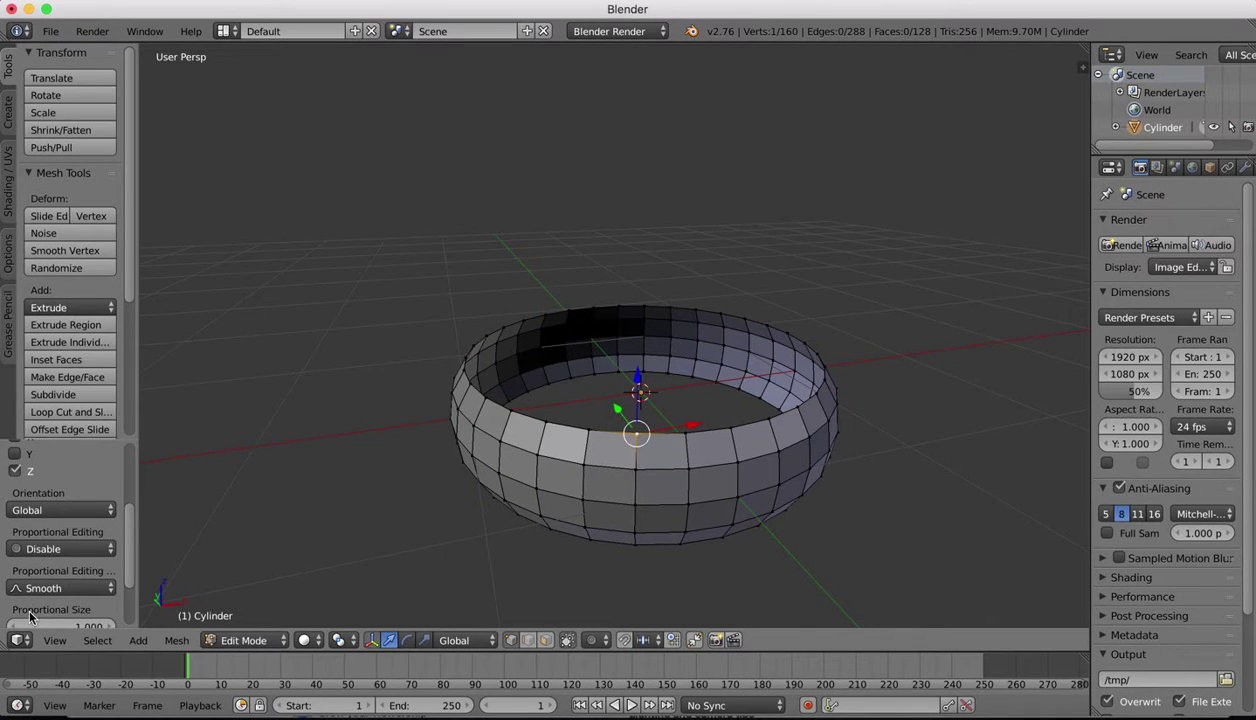
{"action": "left_click", "coordinate": [50, 640]}
{"action": "left_click", "coordinate": [81, 565]}
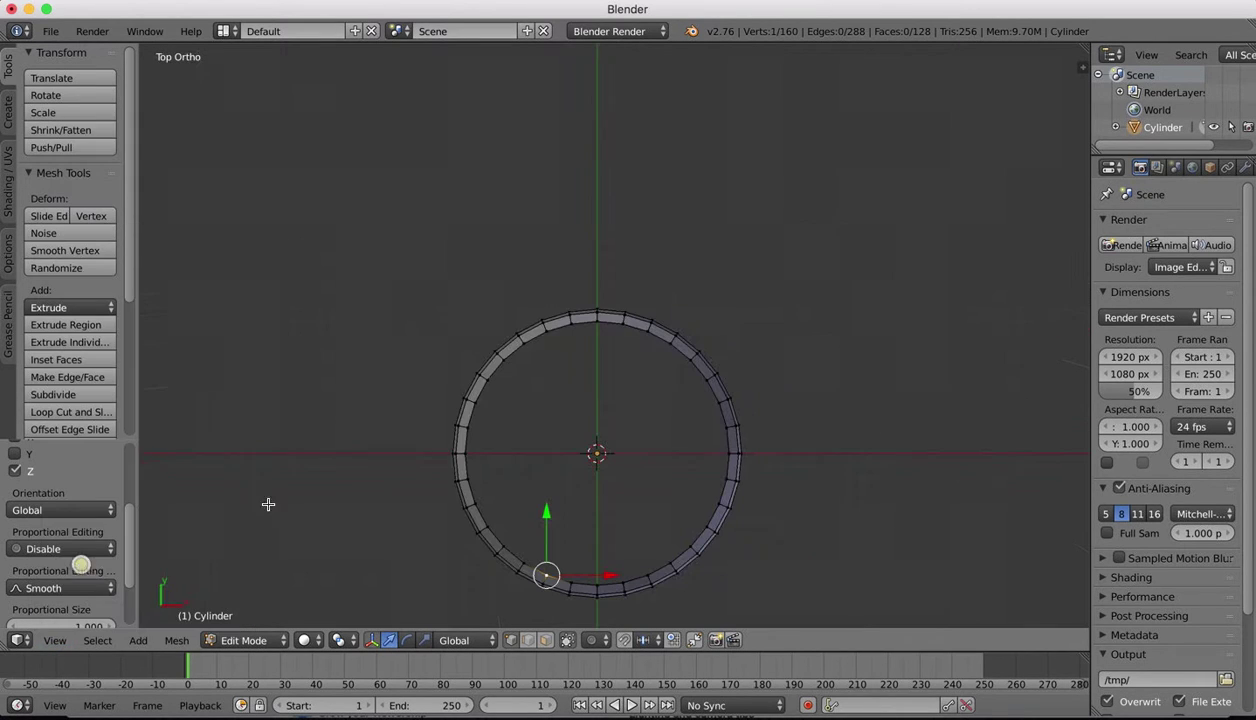
{"action": "left_click", "coordinate": [54, 640]}
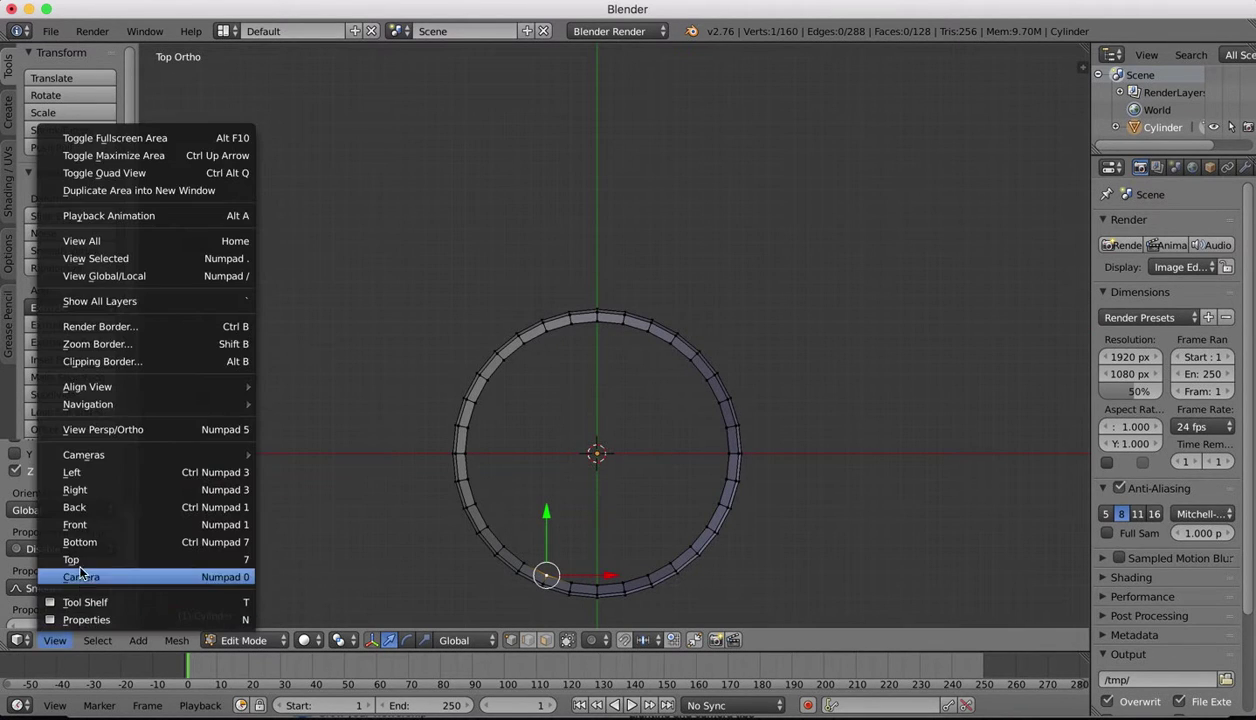
{"action": "left_click", "coordinate": [75, 524]}
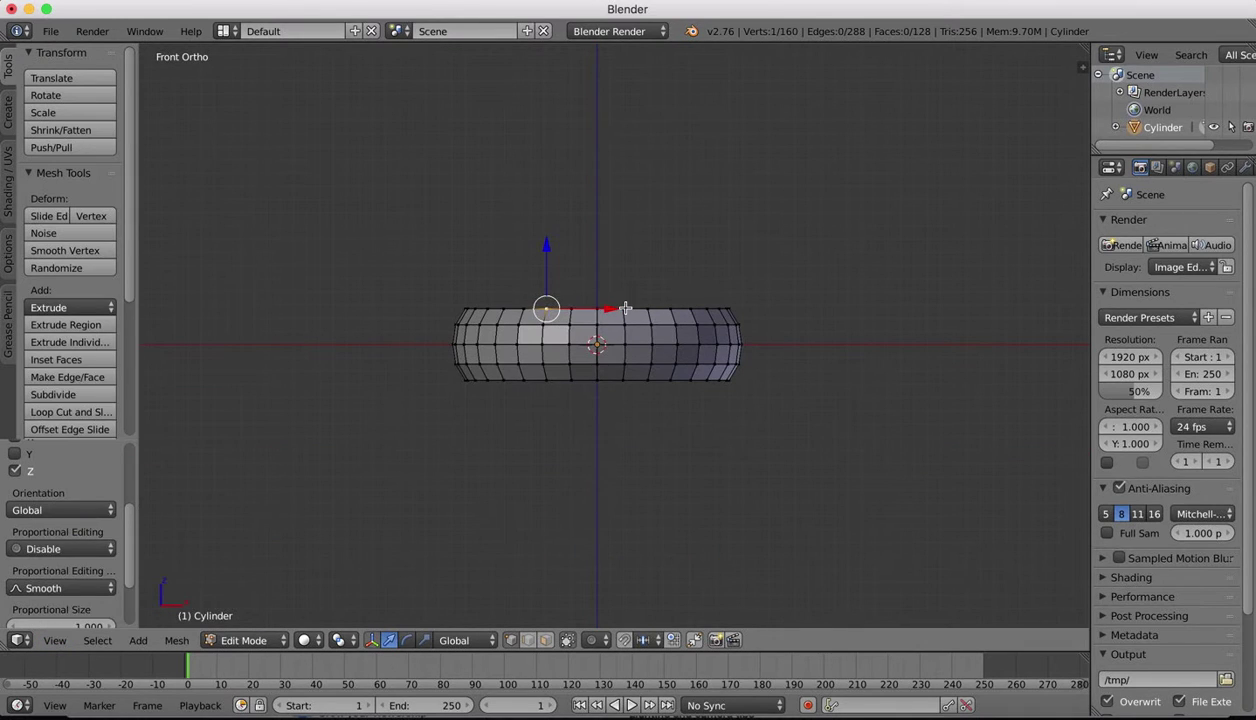
Step: Select the top and bottom edge loops, stretch them along Z, and return to Object Mode
{"action": "left_click", "coordinate": [528, 640]}
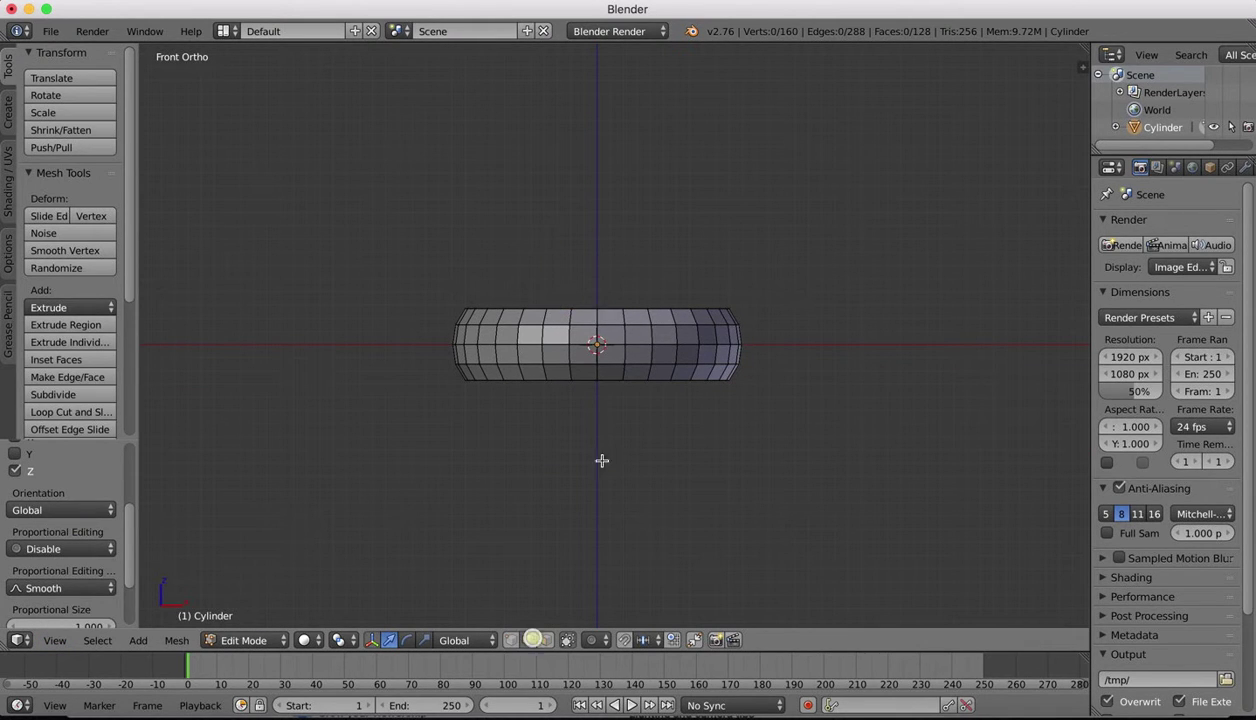
{"action": "left_click", "coordinate": [613, 312], "text": "alt"}
{"action": "left_click", "coordinate": [614, 378], "text": "alt+shift"}
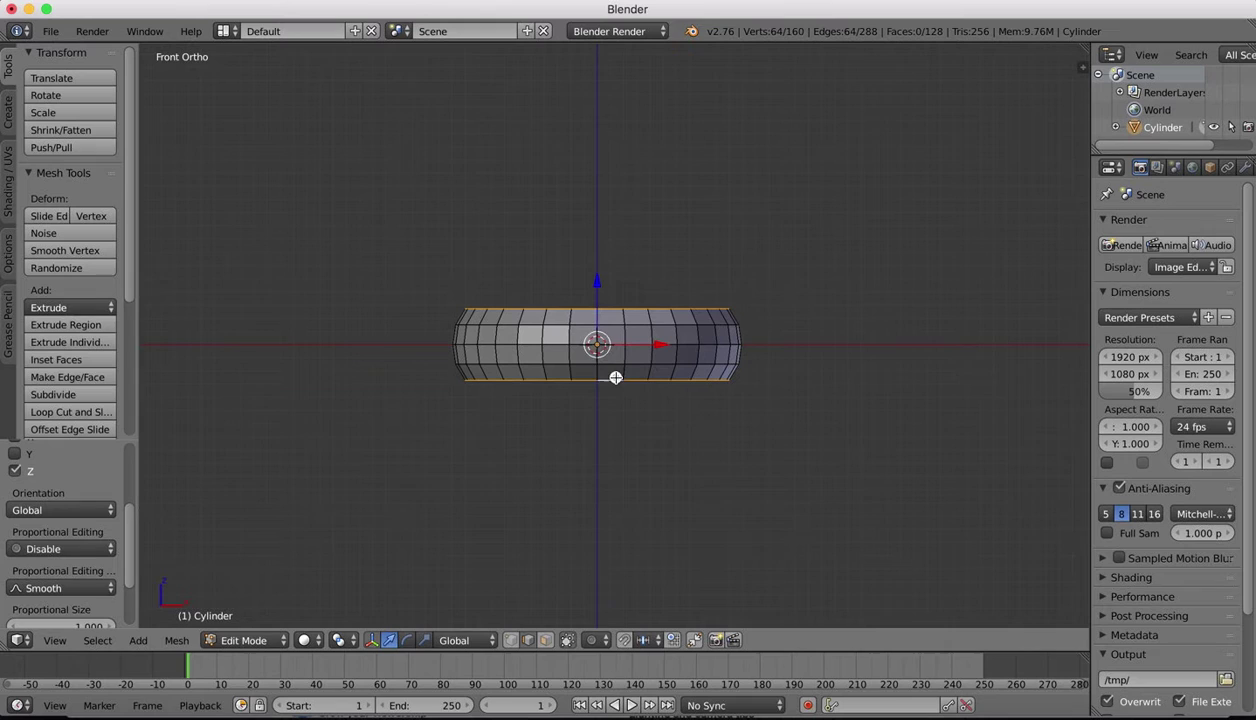
{"action": "key", "text": "s"}
{"action": "key", "text": "z"}
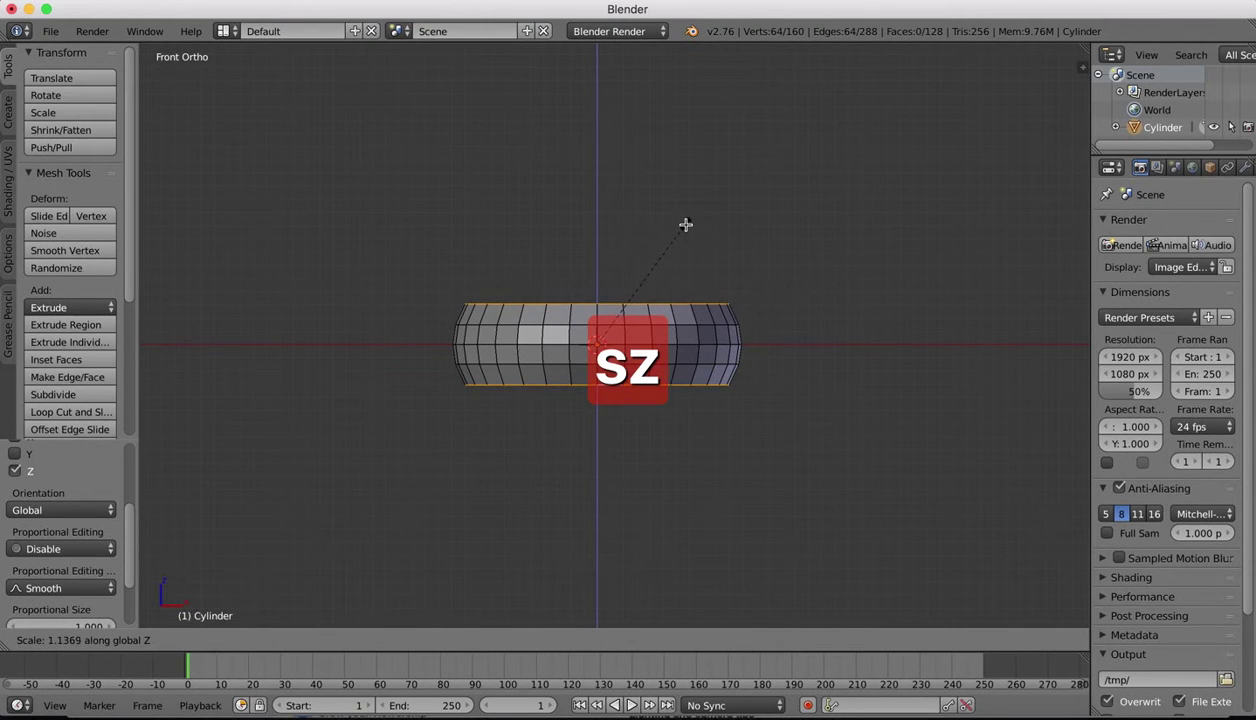
{"action": "left_click", "coordinate": [685, 224]}
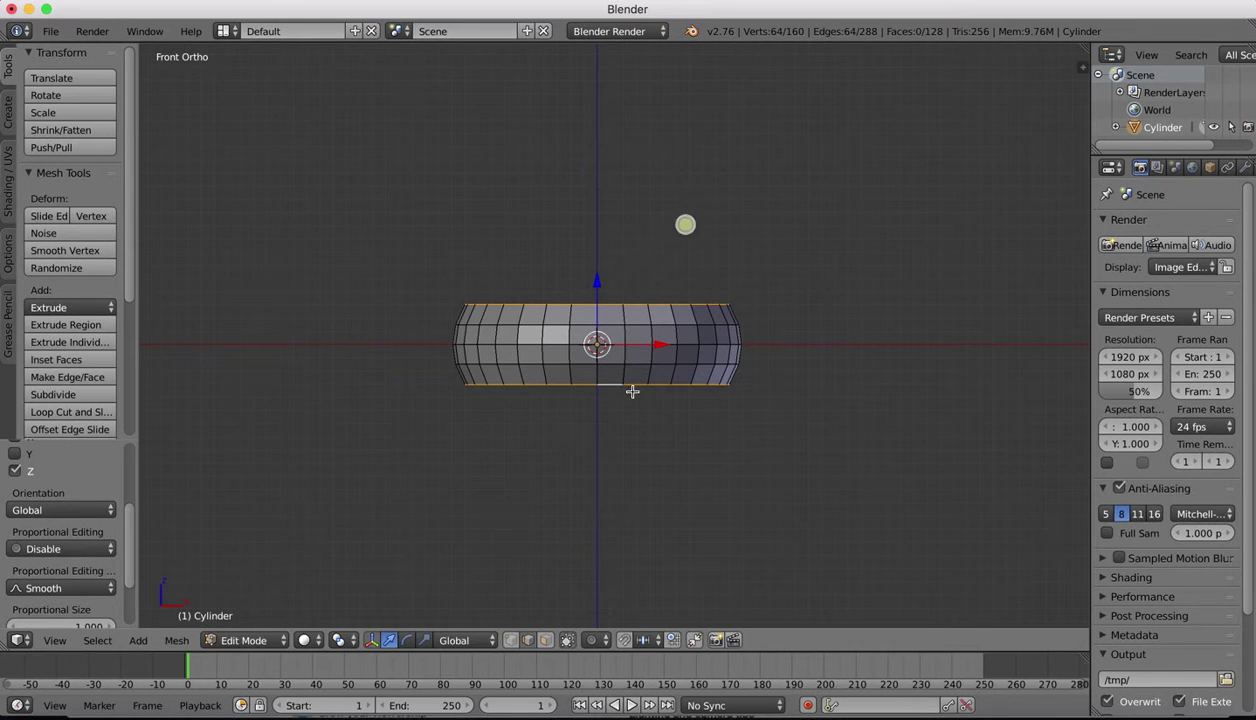
{"action": "scroll", "coordinate": [807, 437], "scroll_direction": "down", "scroll_amount": 10}
{"action": "scroll", "coordinate": [806, 437], "scroll_direction": "right", "scroll_amount": 3}
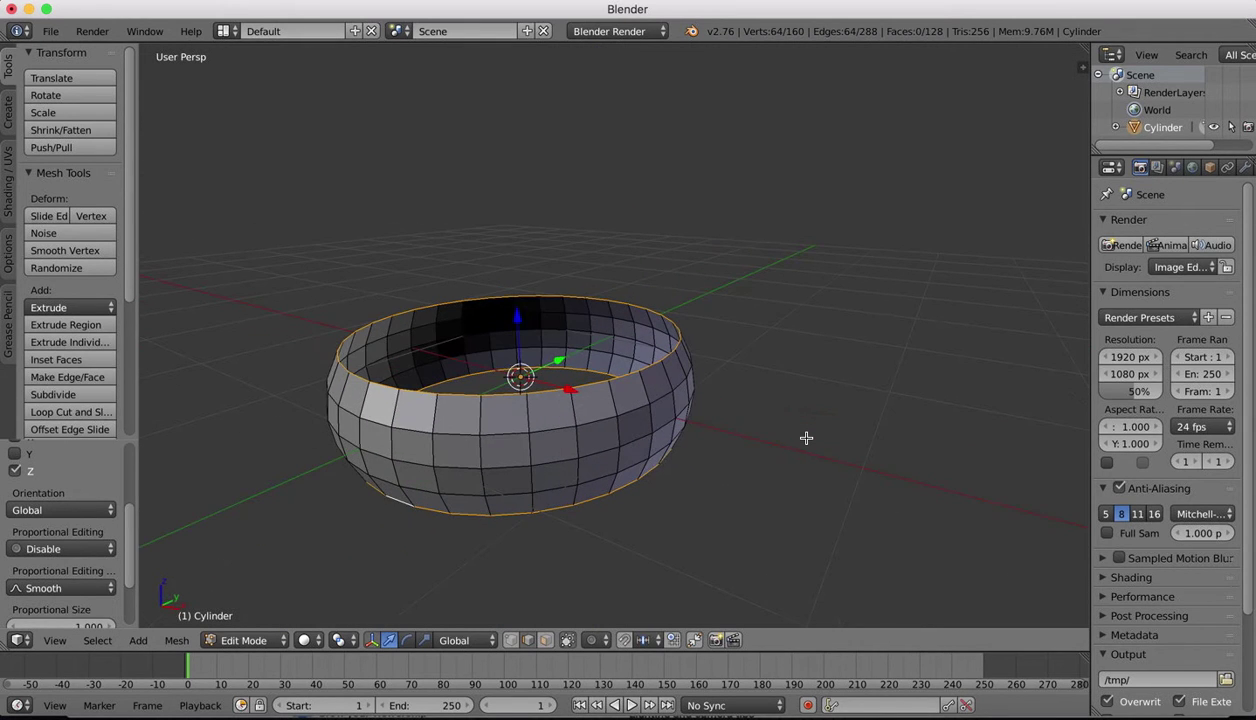
{"action": "scroll", "coordinate": [806, 437], "scroll_direction": "right", "scroll_amount": 5}
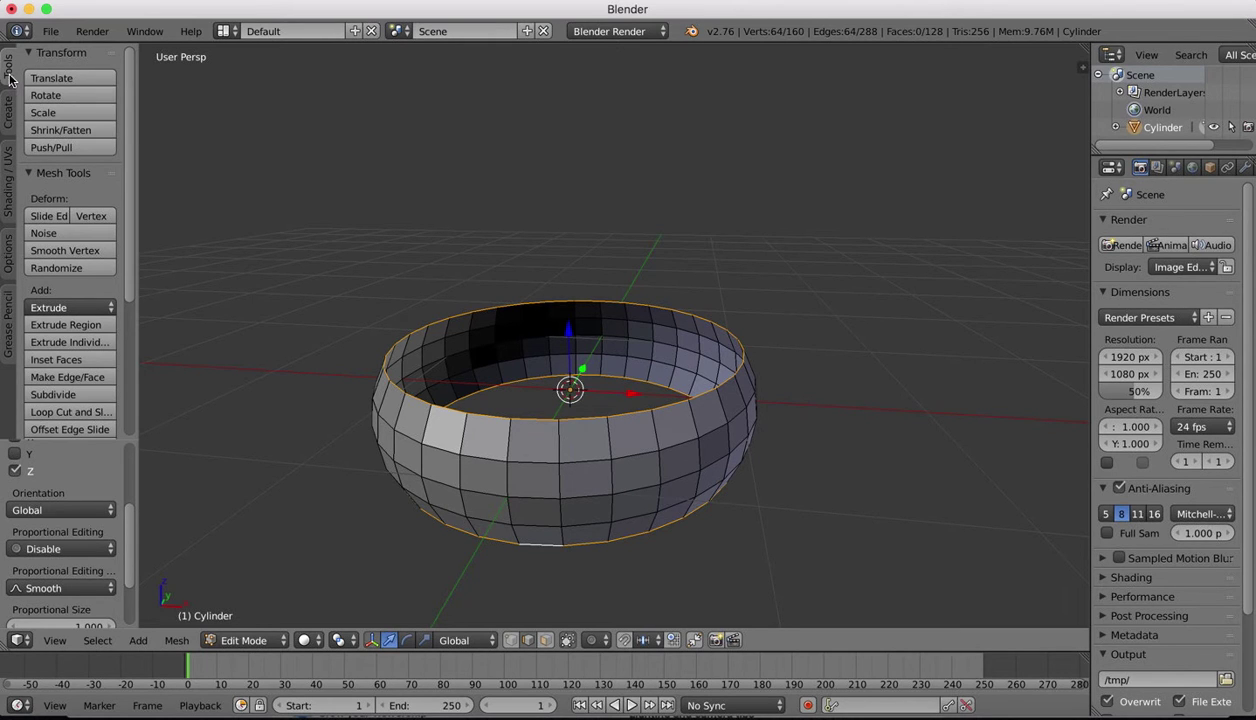
{"action": "key", "text": "Tab"}
Step: Apply smooth shading to the ring and widen the properties panel
{"action": "left_click", "coordinate": [51, 307]}
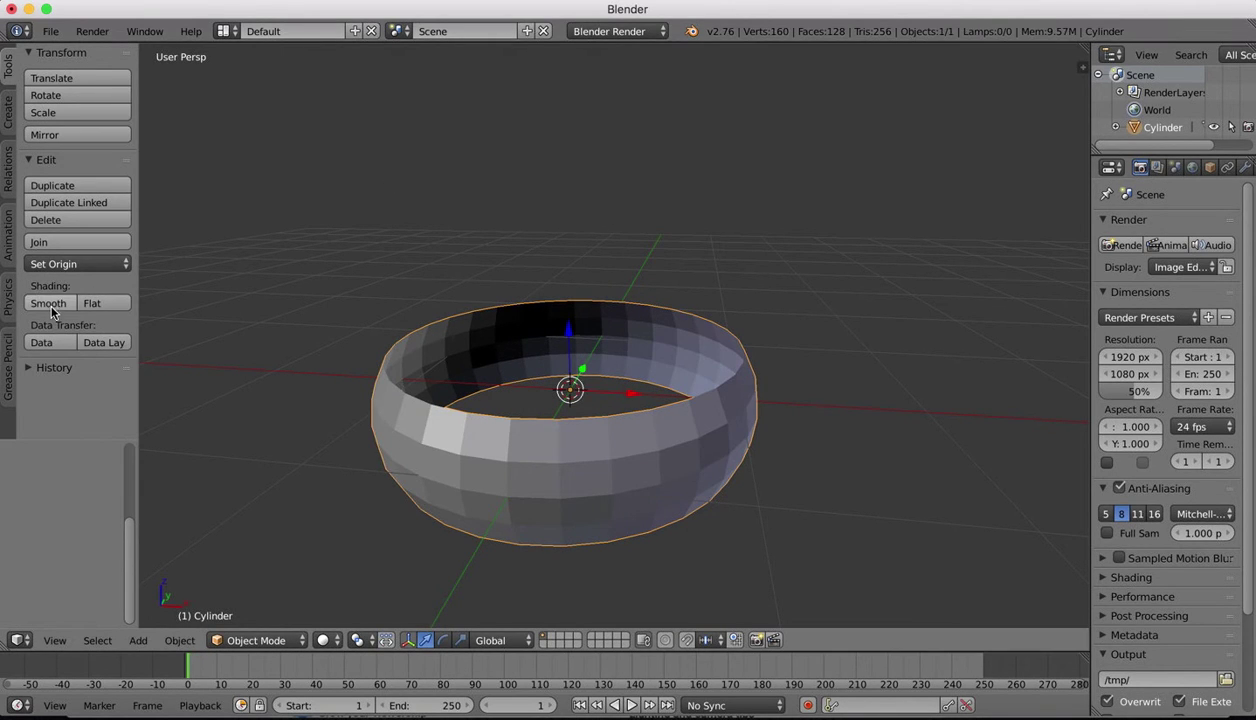
{"action": "left_click", "coordinate": [51, 305]}
{"action": "scroll", "coordinate": [663, 262], "scroll_direction": "up", "scroll_amount": 10}
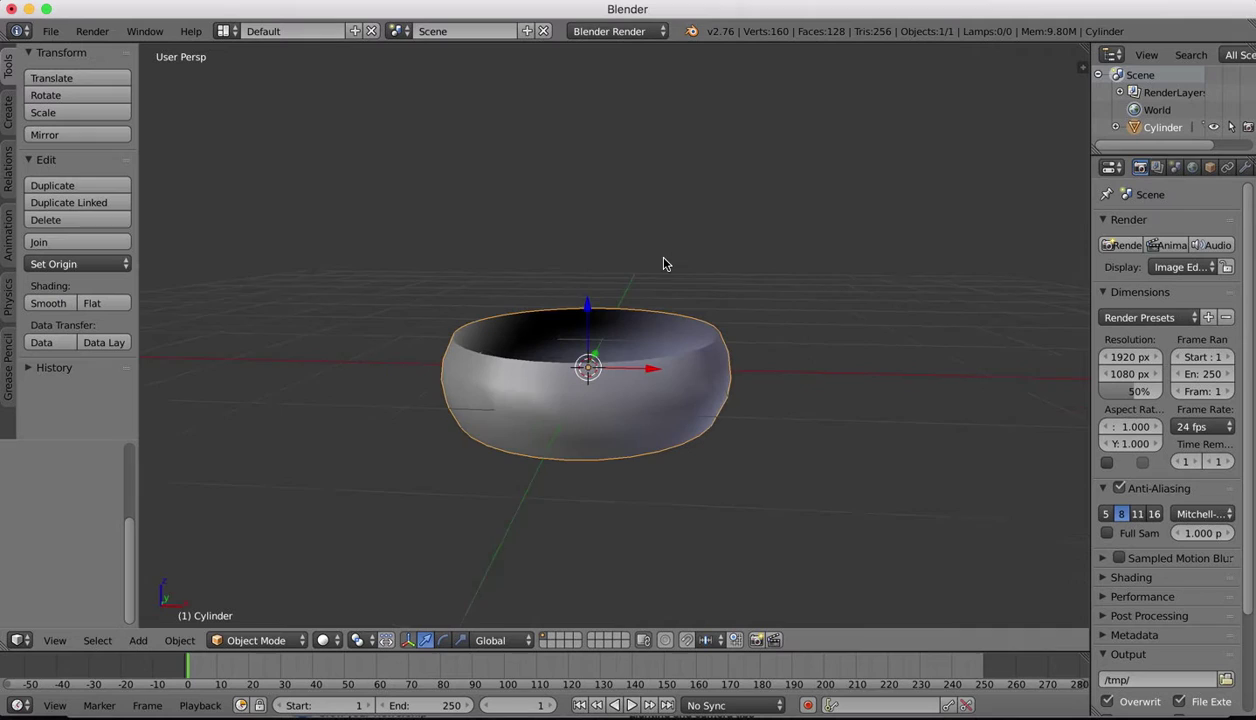
{"action": "middle_click_drag", "start_coordinate": [663, 262], "coordinate": [700, 258]}
{"action": "left_click_drag", "start_coordinate": [1090, 188], "coordinate": [955, 188]}
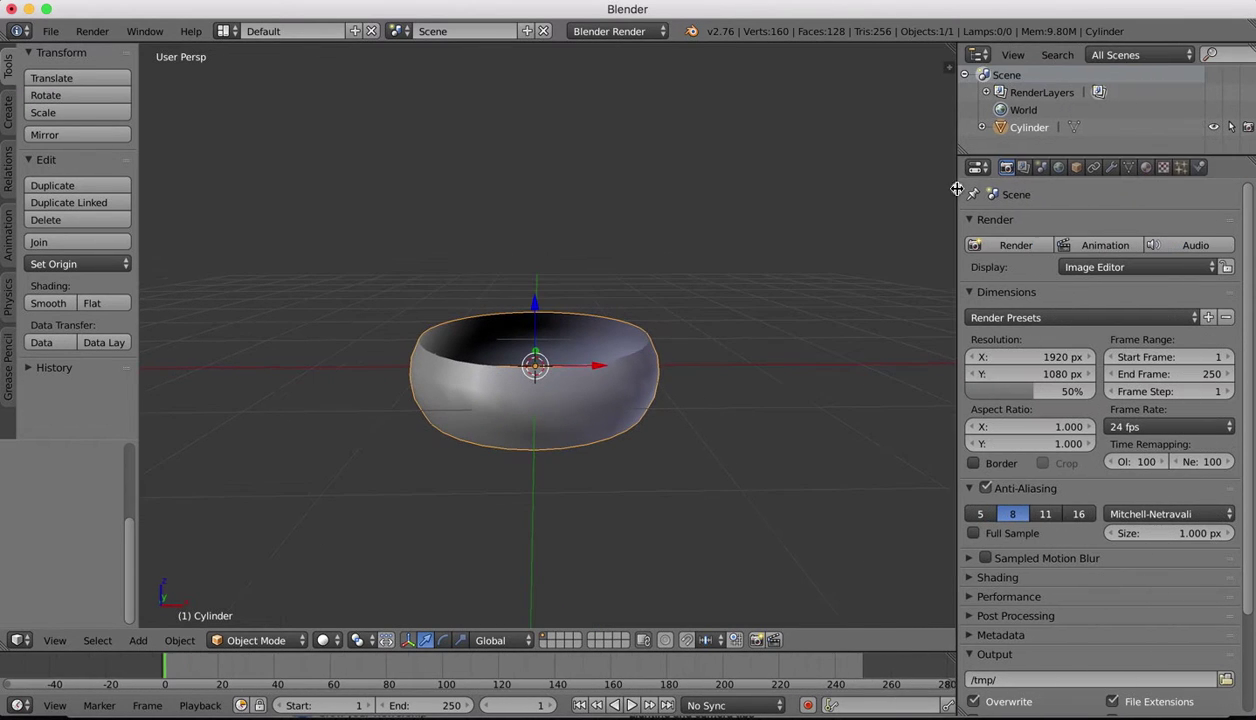
Step: Add a Solidify modifier and set its Thickness to 0.0700
{"action": "left_click", "coordinate": [1111, 167]}
{"action": "left_click", "coordinate": [1050, 227]}
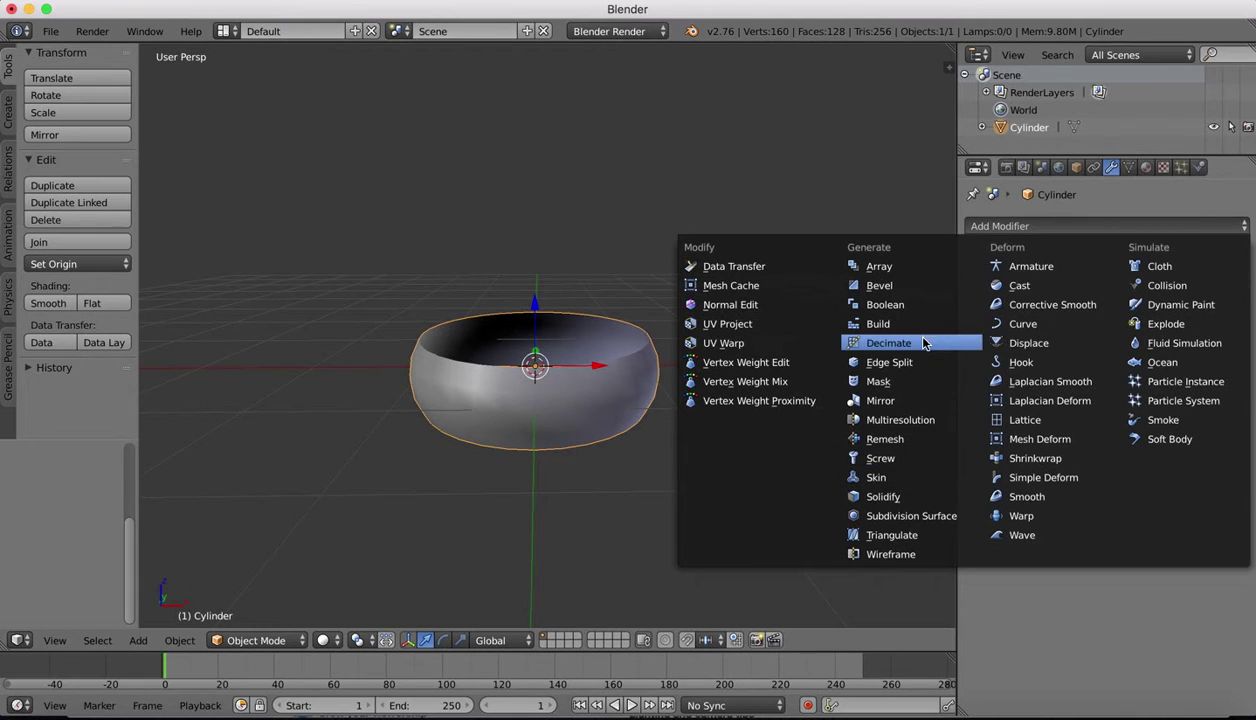
{"action": "left_click", "coordinate": [892, 497]}
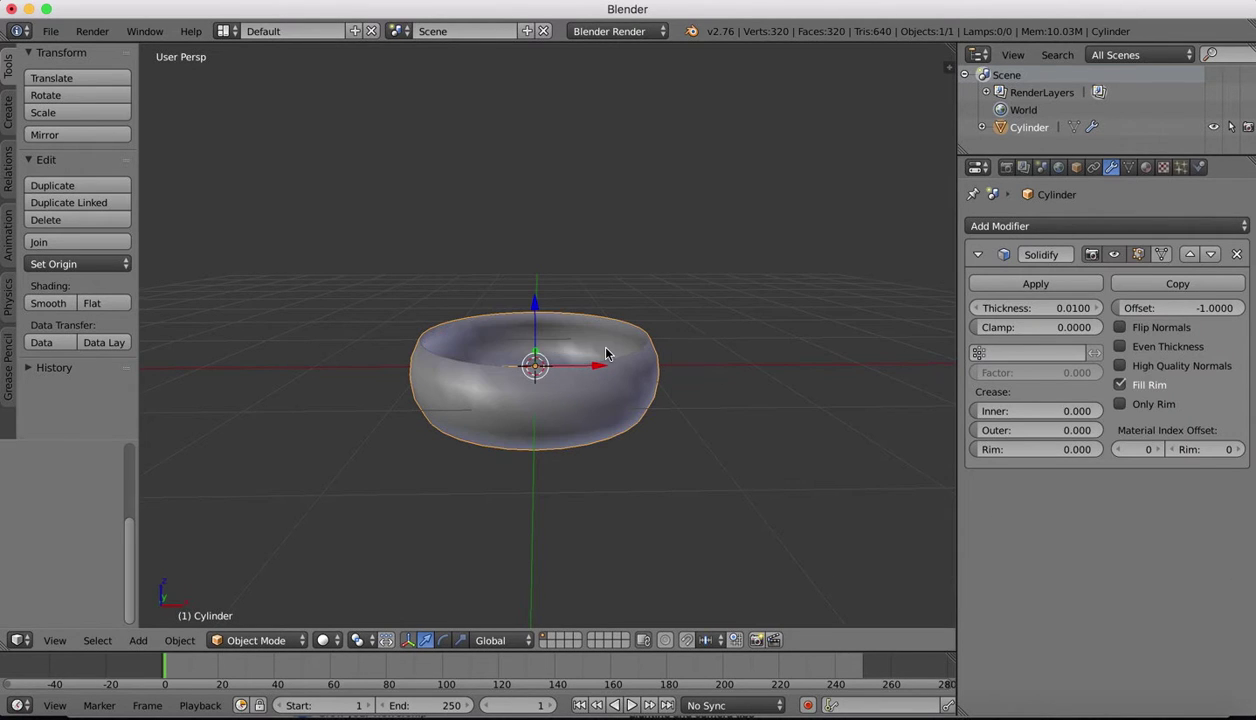
{"action": "middle_click_drag", "start_coordinate": [443, 262], "coordinate": [443, 314]}
{"action": "scroll", "coordinate": [423, 272], "scroll_direction": "up", "scroll_amount": 3}
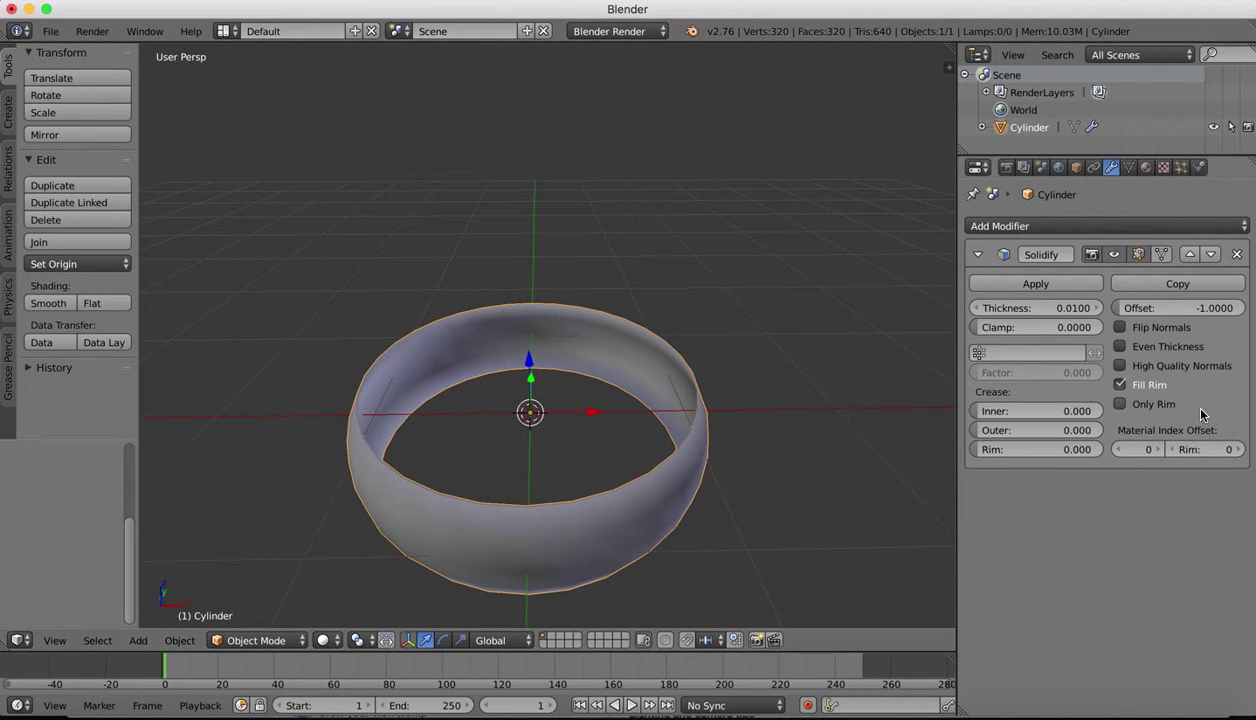
{"action": "mouse_move", "coordinate": [1053, 315]}
{"action": "left_mouse_down"}
{"action": "mouse_move", "coordinate": [1084, 310]}
{"action": "mouse_move", "coordinate": [1053, 308]}
{"action": "left_mouse_up"}
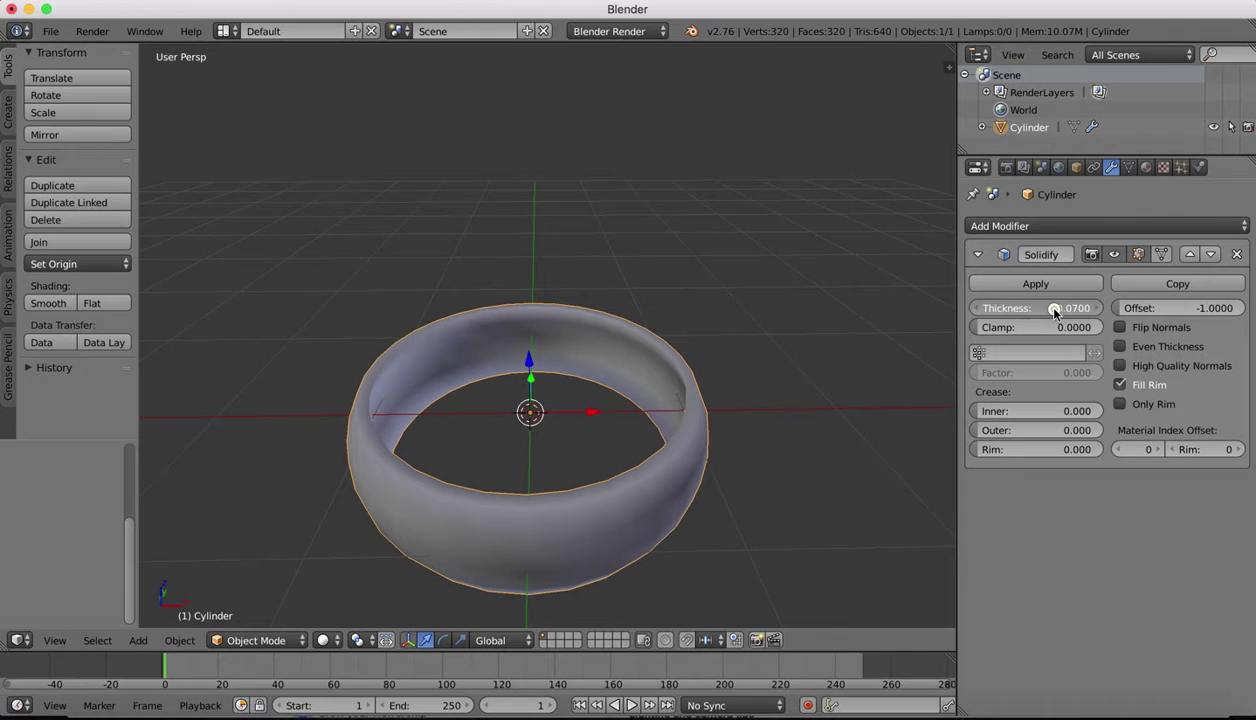
{"action": "left_click_drag", "start_coordinate": [1053, 312], "coordinate": [1053, 312]}
{"action": "scroll", "coordinate": [720, 380], "scroll_direction": "down", "scroll_amount": 5}
{"action": "scroll", "coordinate": [720, 380], "scroll_direction": "up", "scroll_amount": 4}
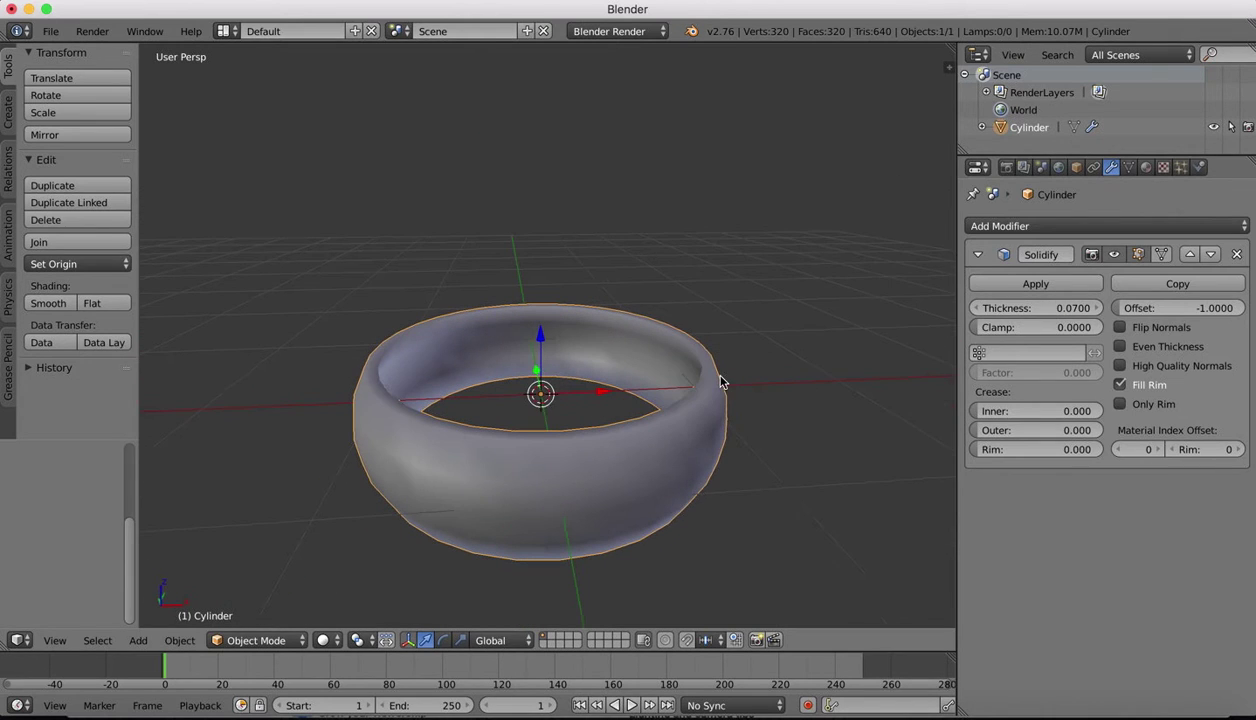
Step: Add a Subdivision Surface modifier with viewport subdivisions set to 2
{"action": "left_click", "coordinate": [1137, 225]}
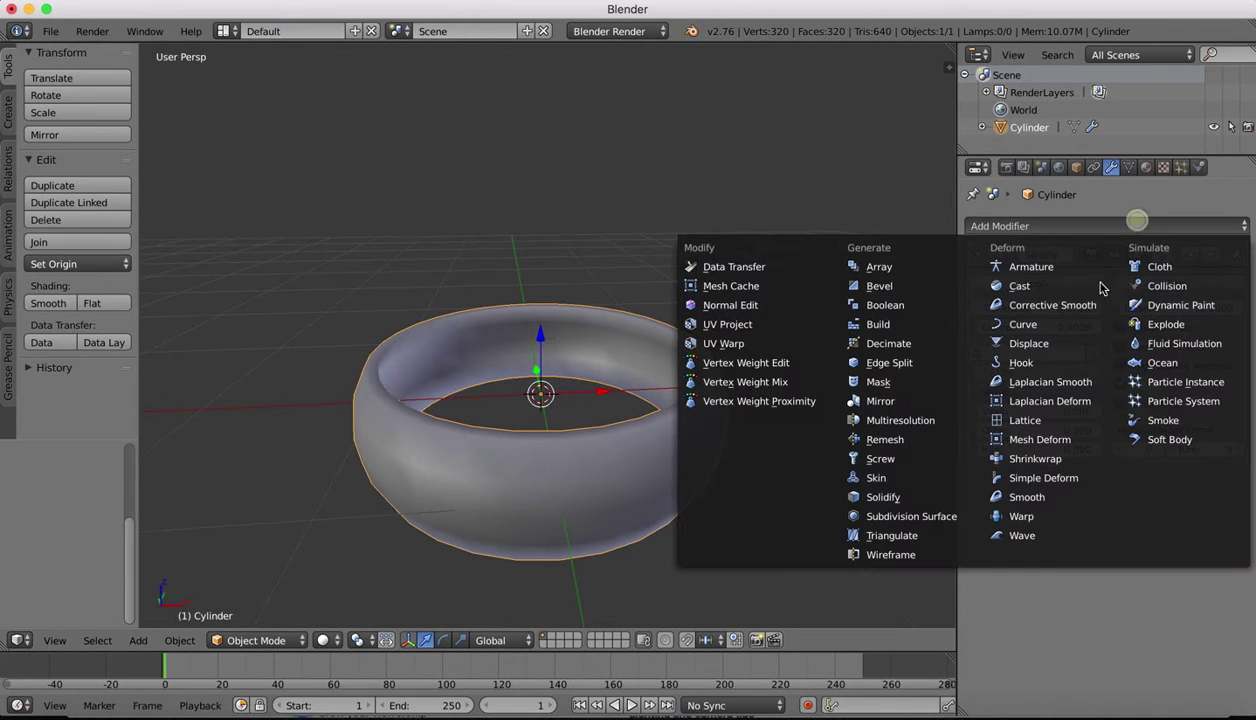
{"action": "left_click", "coordinate": [903, 514]}
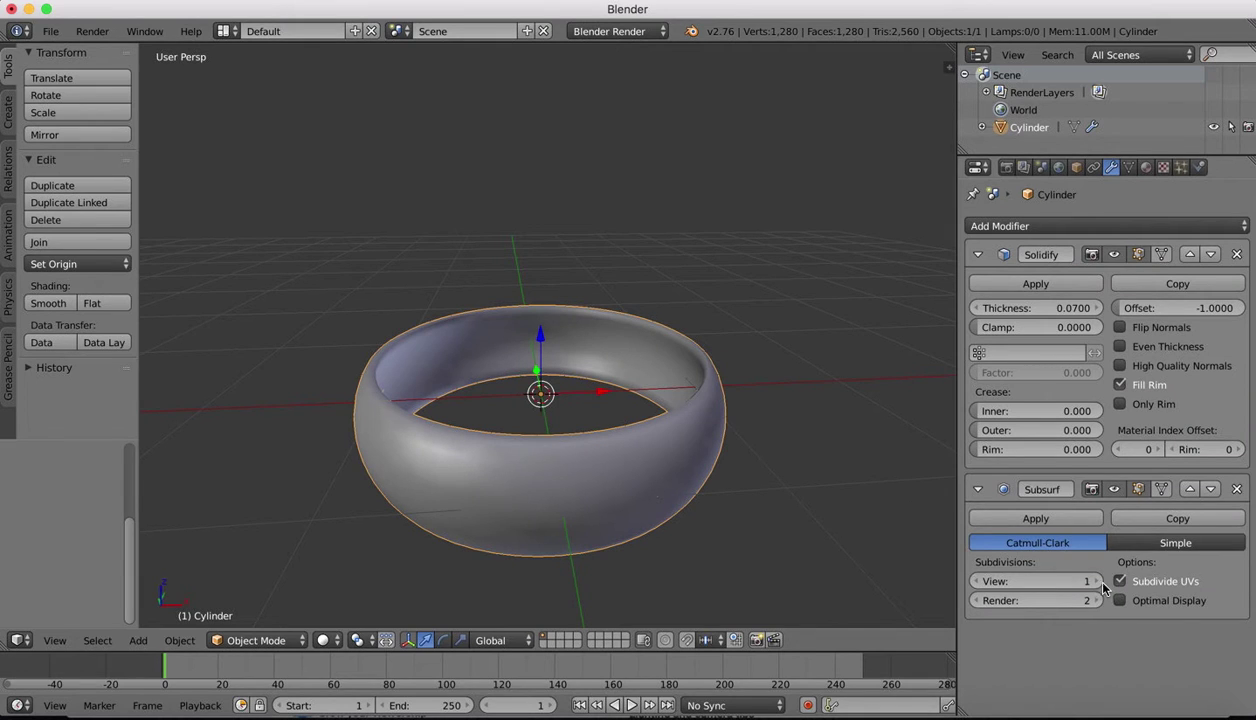
{"action": "left_click", "coordinate": [1100, 583]}
{"action": "middle_click_drag", "start_coordinate": [575, 340], "coordinate": [533, 328]}
{"action": "scroll", "coordinate": [345, 373], "scroll_direction": "up", "scroll_amount": 3}
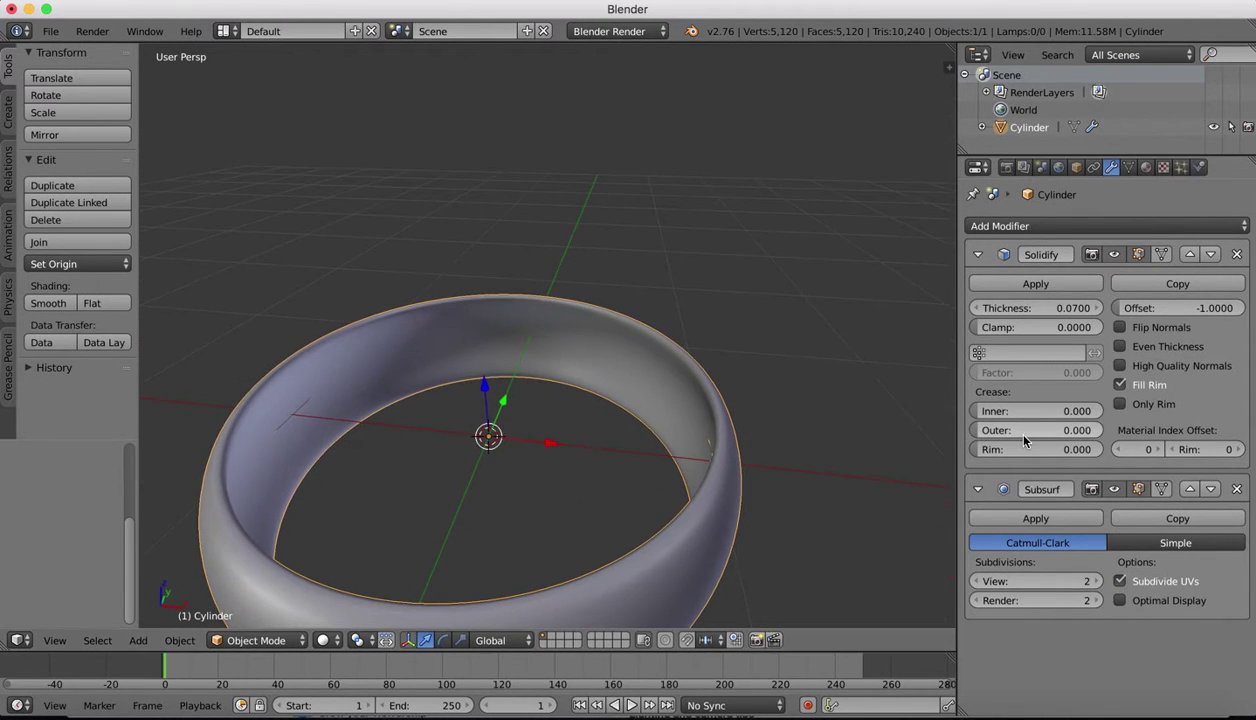
Step: Adjust the Solidify Thickness to 0.0840
{"action": "left_click_drag", "start_coordinate": [1030, 307], "coordinate": [976, 308]}
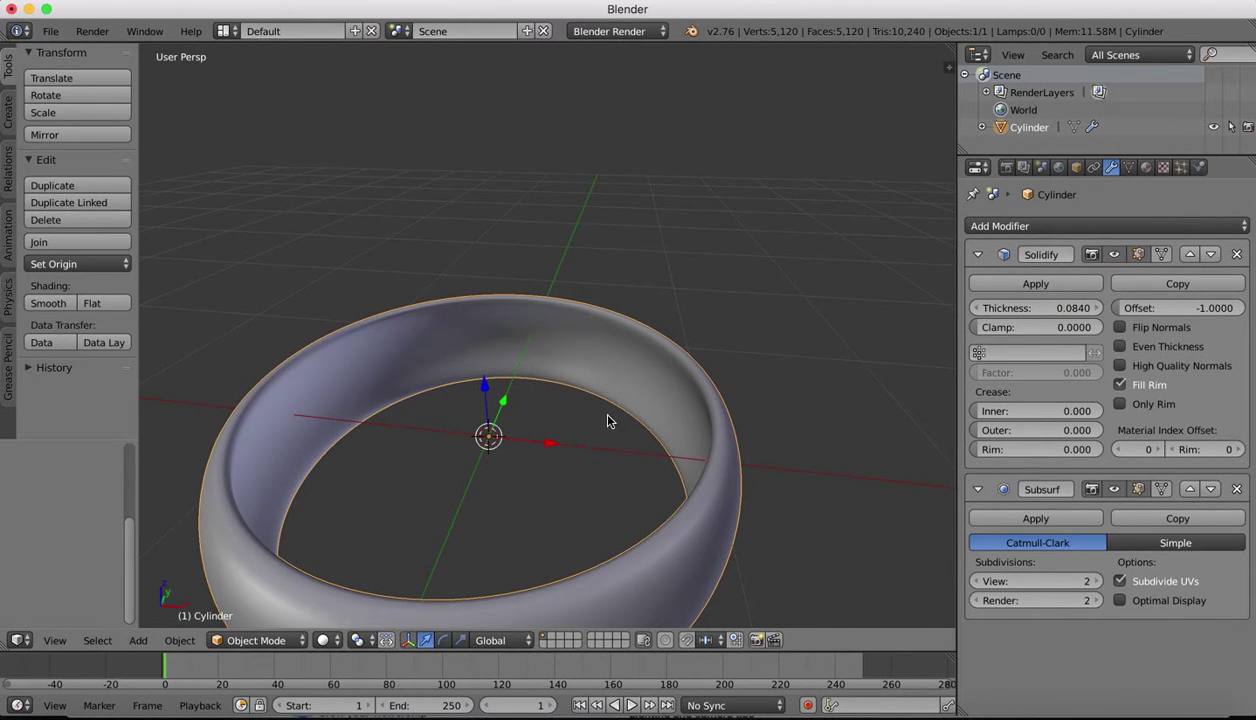
{"action": "middle_click_drag", "start_coordinate": [608, 421], "coordinate": [531, 519]}
{"action": "scroll", "coordinate": [533, 488], "scroll_direction": "down", "scroll_amount": 5}
{"action": "scroll", "coordinate": [533, 488], "scroll_direction": "up", "scroll_amount": 5}
{"action": "scroll", "coordinate": [574, 484], "scroll_direction": "up", "scroll_amount": 3}
{"action": "scroll", "coordinate": [575, 482], "scroll_direction": "down", "scroll_amount": 3}
Step: In Edit Mode, add a horizontal edge loop near the ring's top rim
{"action": "key", "text": "Tab"}
{"action": "scroll", "coordinate": [600, 471], "scroll_direction": "up", "scroll_amount": 3}
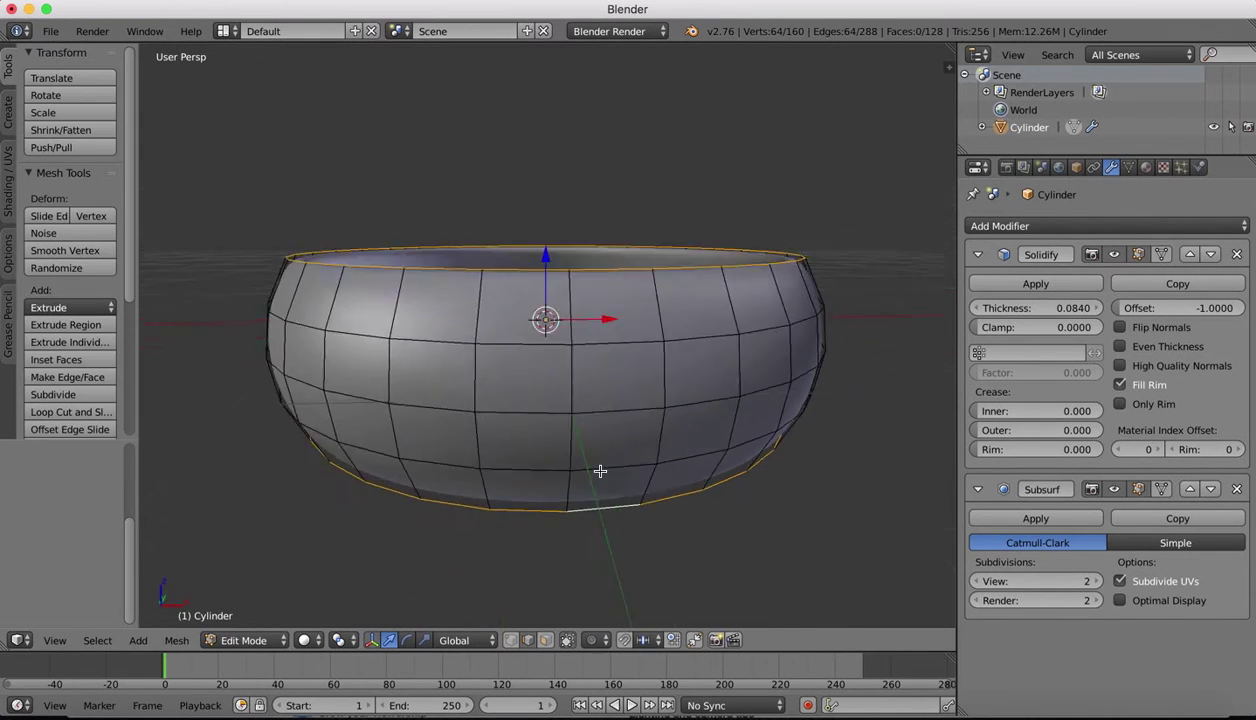
{"action": "scroll", "coordinate": [600, 471], "scroll_direction": "down", "scroll_amount": 2}
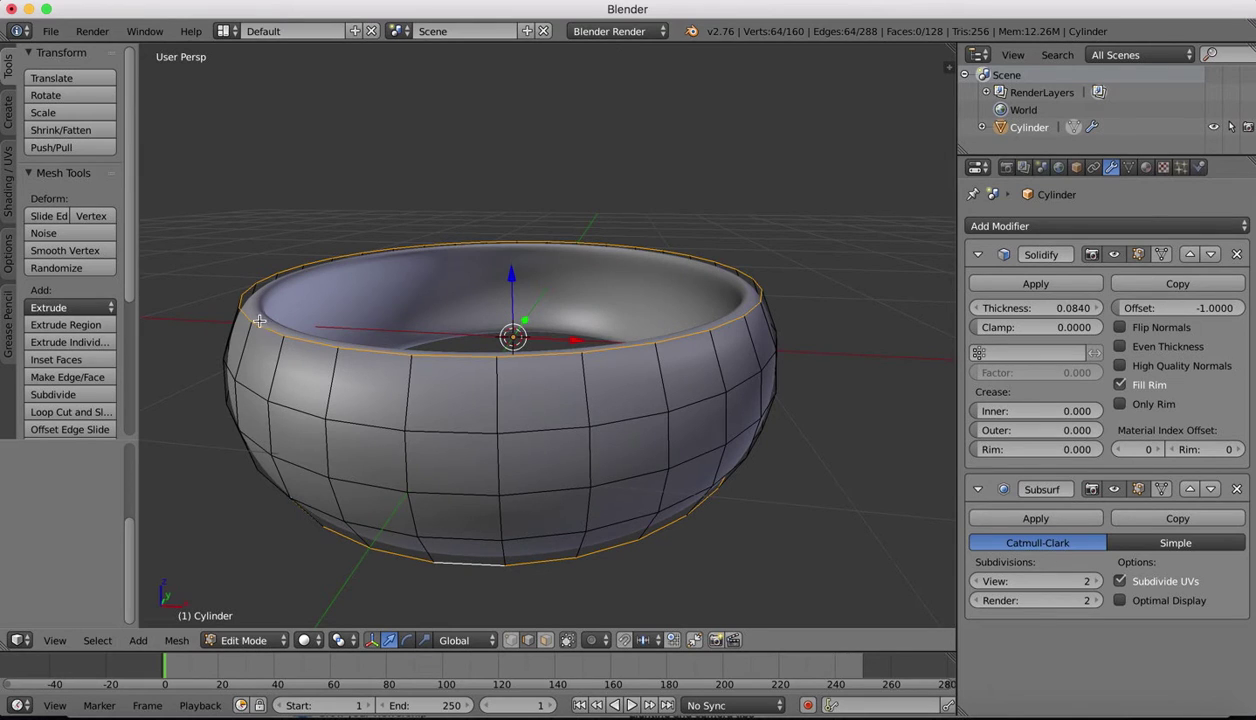
{"action": "left_click", "coordinate": [60, 416]}
{"action": "left_click", "coordinate": [405, 405]}
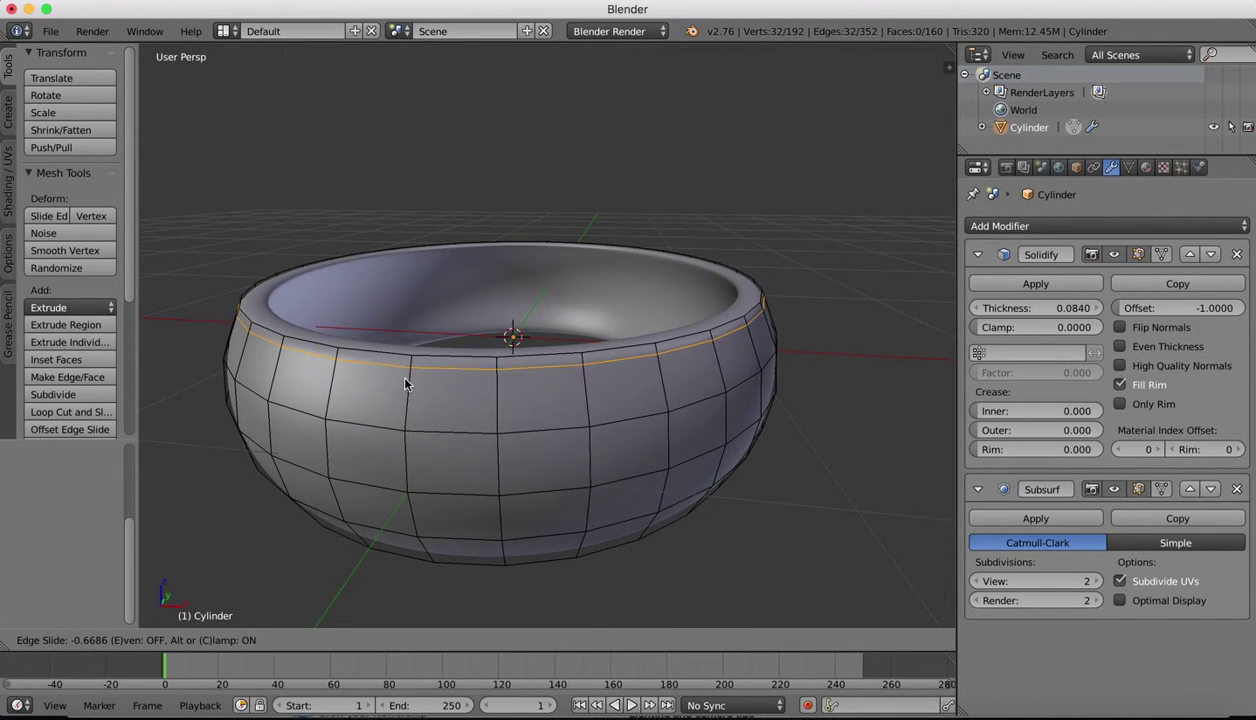
{"action": "left_click", "coordinate": [405, 385]}
{"action": "middle_click_drag", "start_coordinate": [405, 385], "coordinate": [507, 370]}
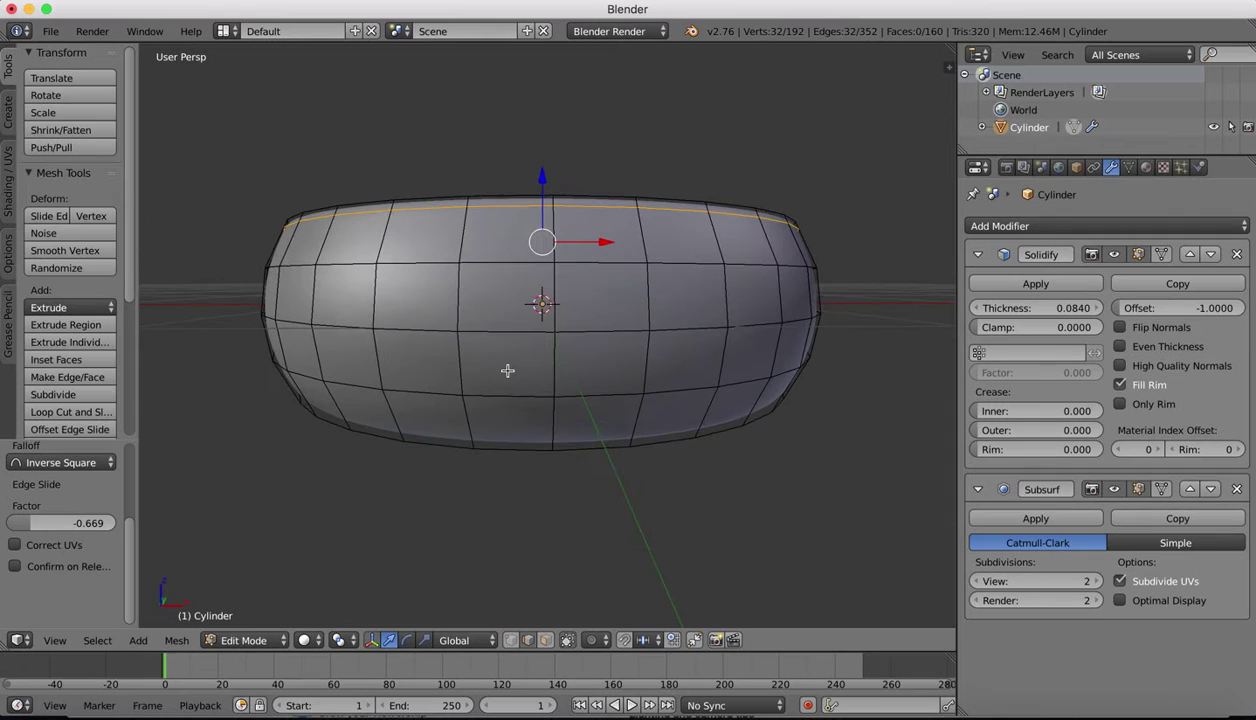
Step: Add a second edge loop near the bottom rim and return to Object Mode
{"action": "left_click", "coordinate": [70, 413]}
{"action": "left_click", "coordinate": [468, 412]}
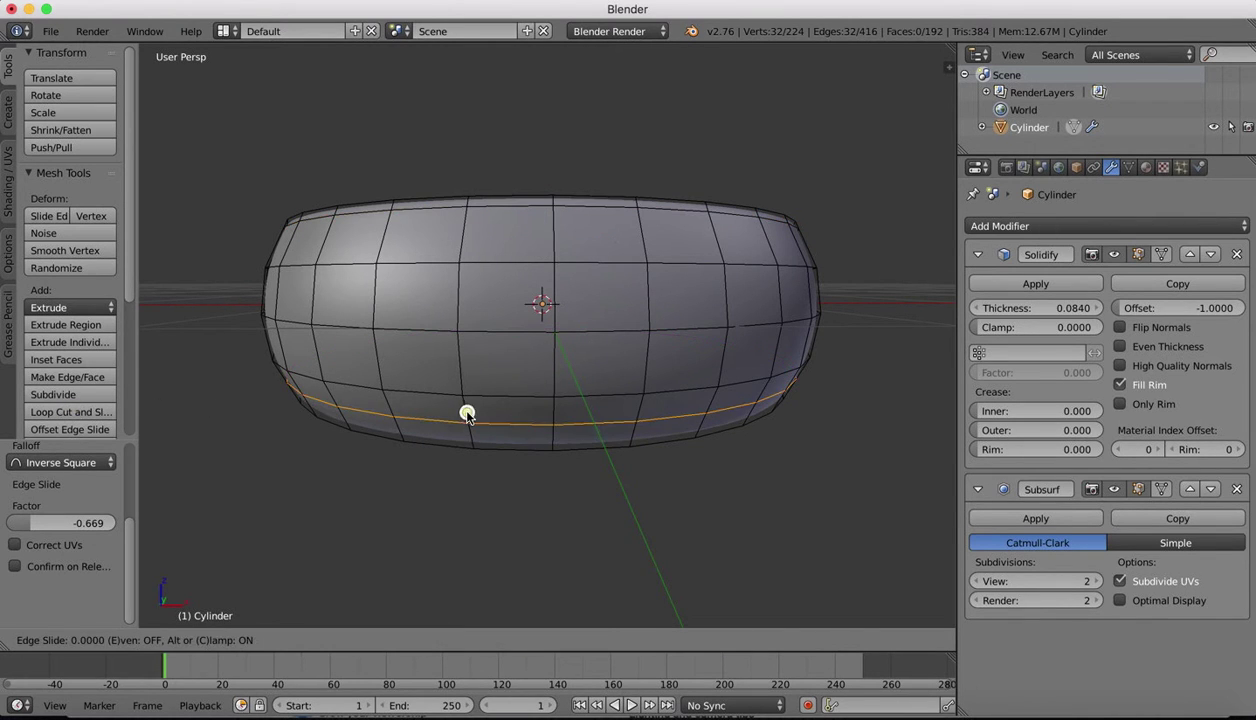
{"action": "left_click", "coordinate": [468, 429]}
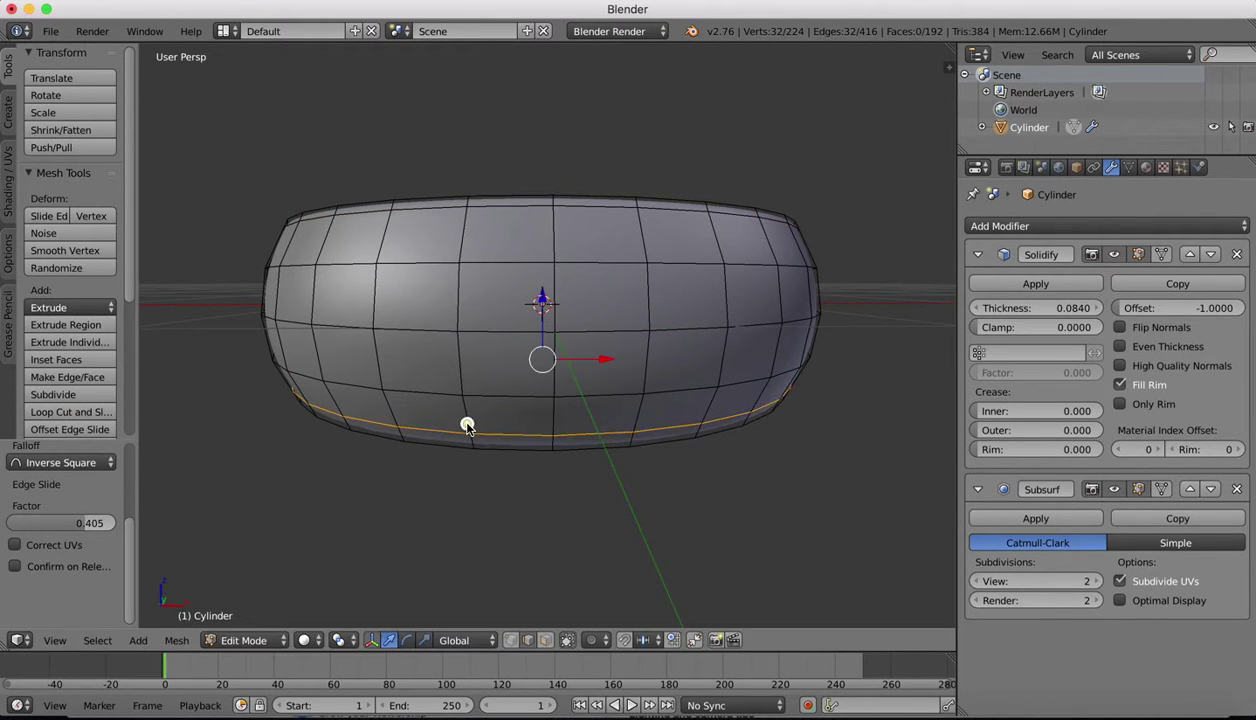
{"action": "scroll", "coordinate": [505, 360], "scroll_direction": "down", "scroll_amount": 5}
{"action": "key", "text": "Tab"}
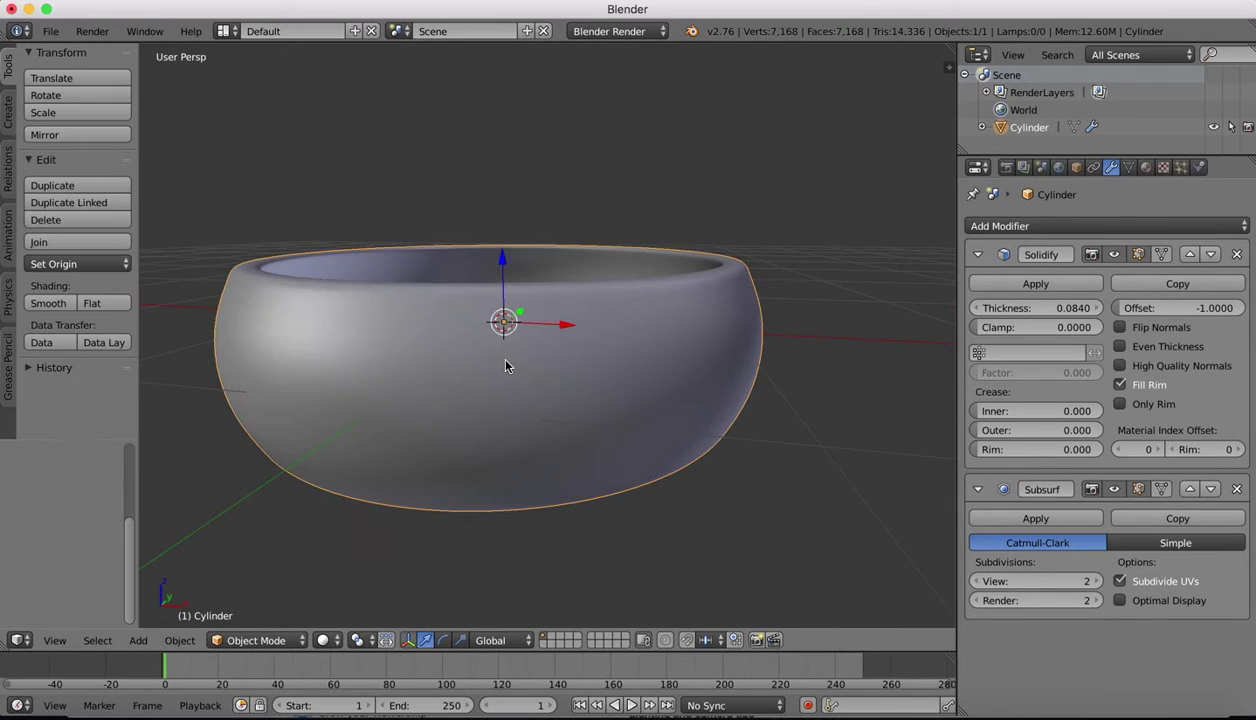
{"action": "scroll", "coordinate": [505, 366], "scroll_direction": "down", "scroll_amount": 10}
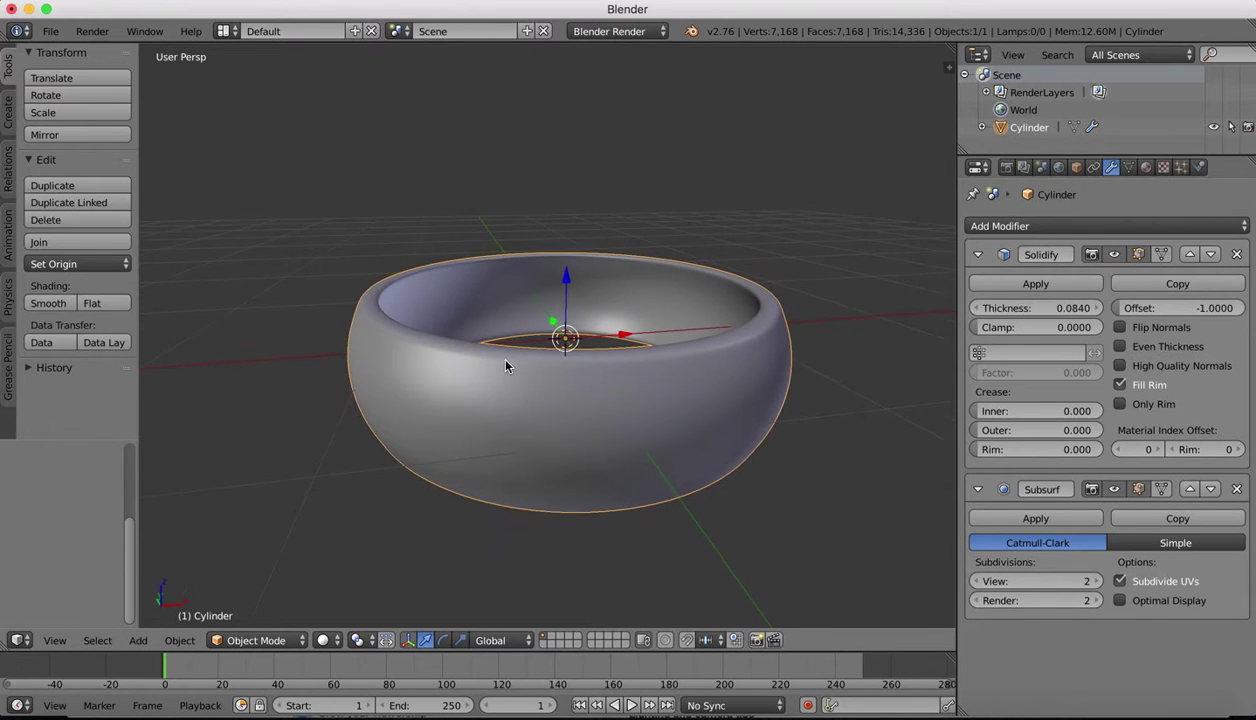
{"action": "scroll", "coordinate": [505, 366], "scroll_direction": "up", "scroll_amount": 10}
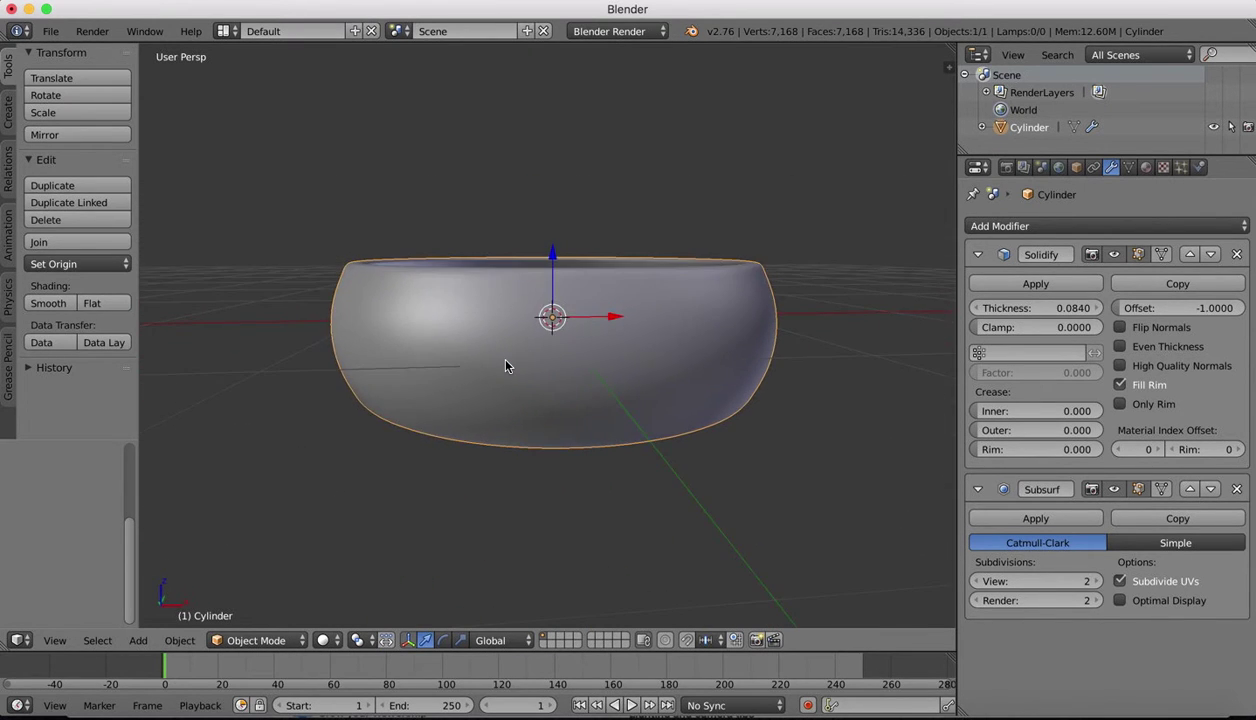
{"action": "scroll", "coordinate": [470, 275], "scroll_direction": "up", "scroll_amount": 2}
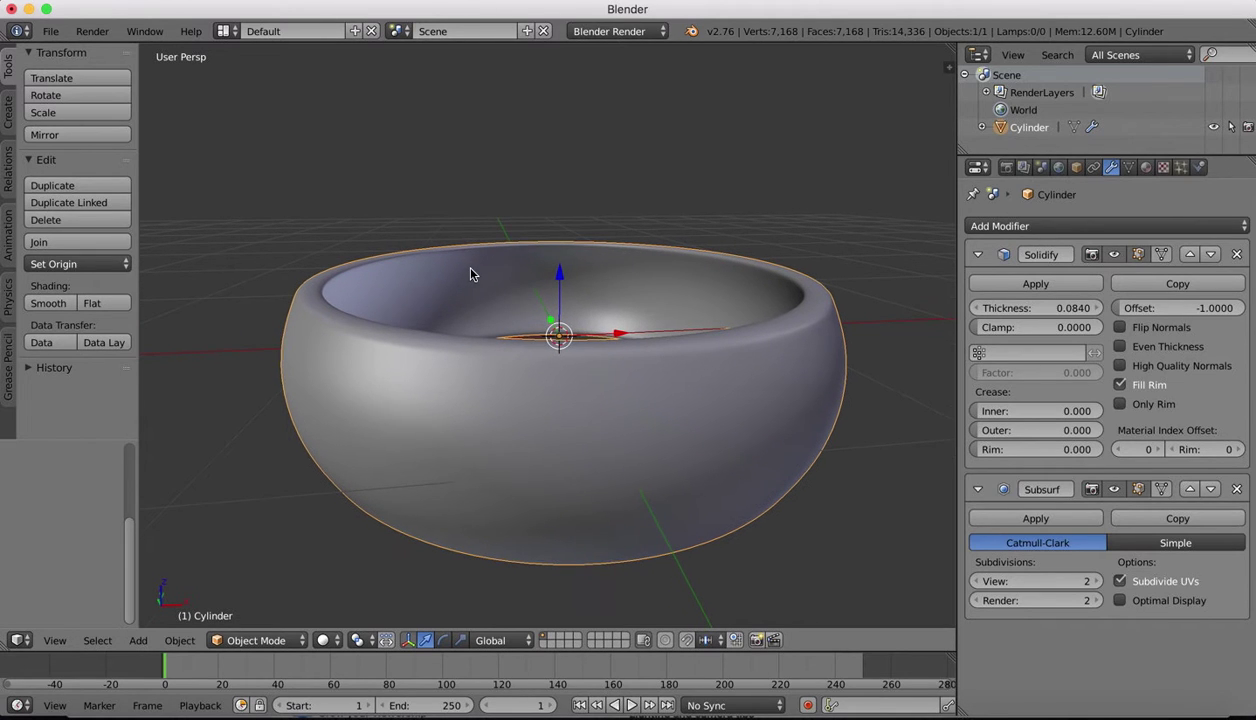
Step: Undo both loop cuts, redo one, and recut the upper loop slightly slid
{"action": "key", "text": "Tab"}
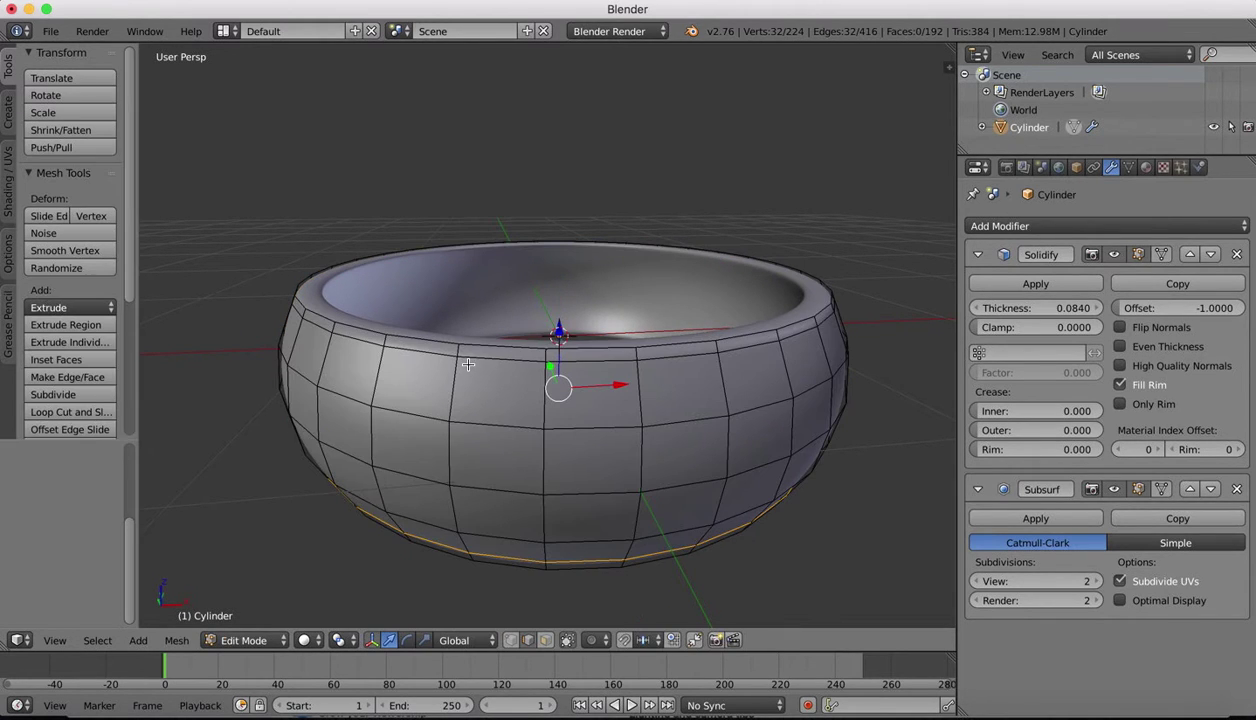
{"action": "key", "text": "super+z"}
{"action": "key", "text": "super+z"}
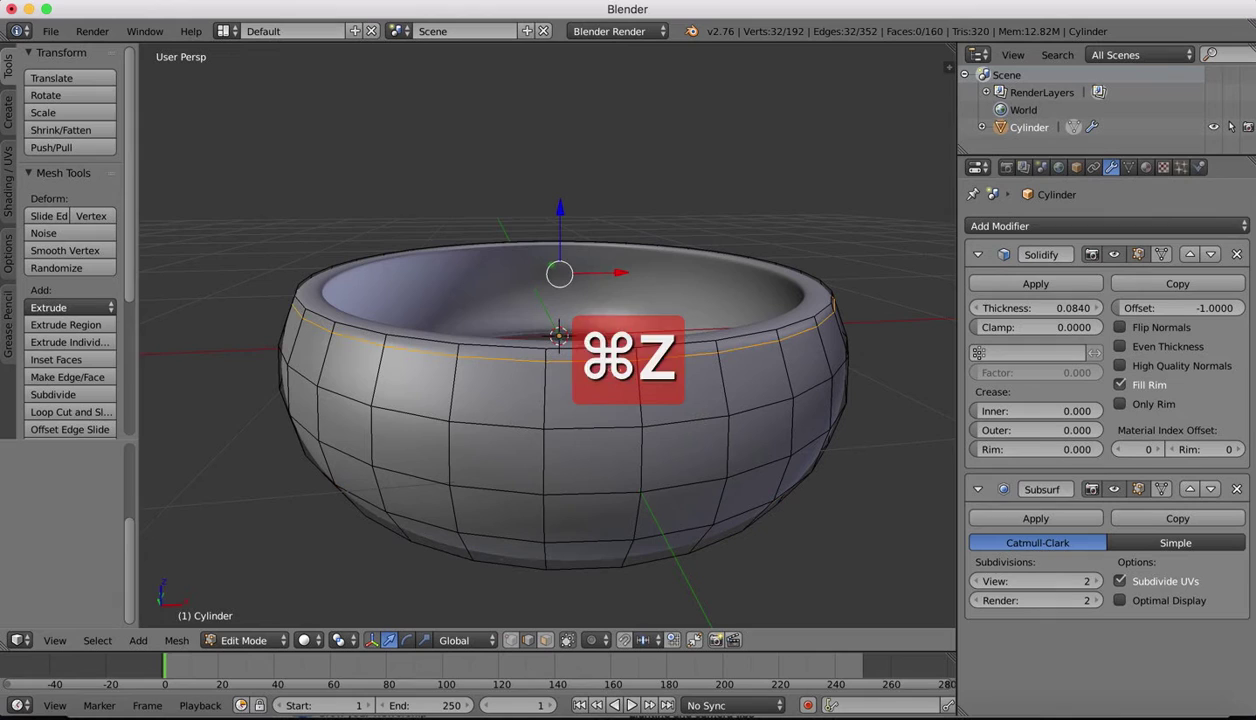
{"action": "key", "text": "super+z"}
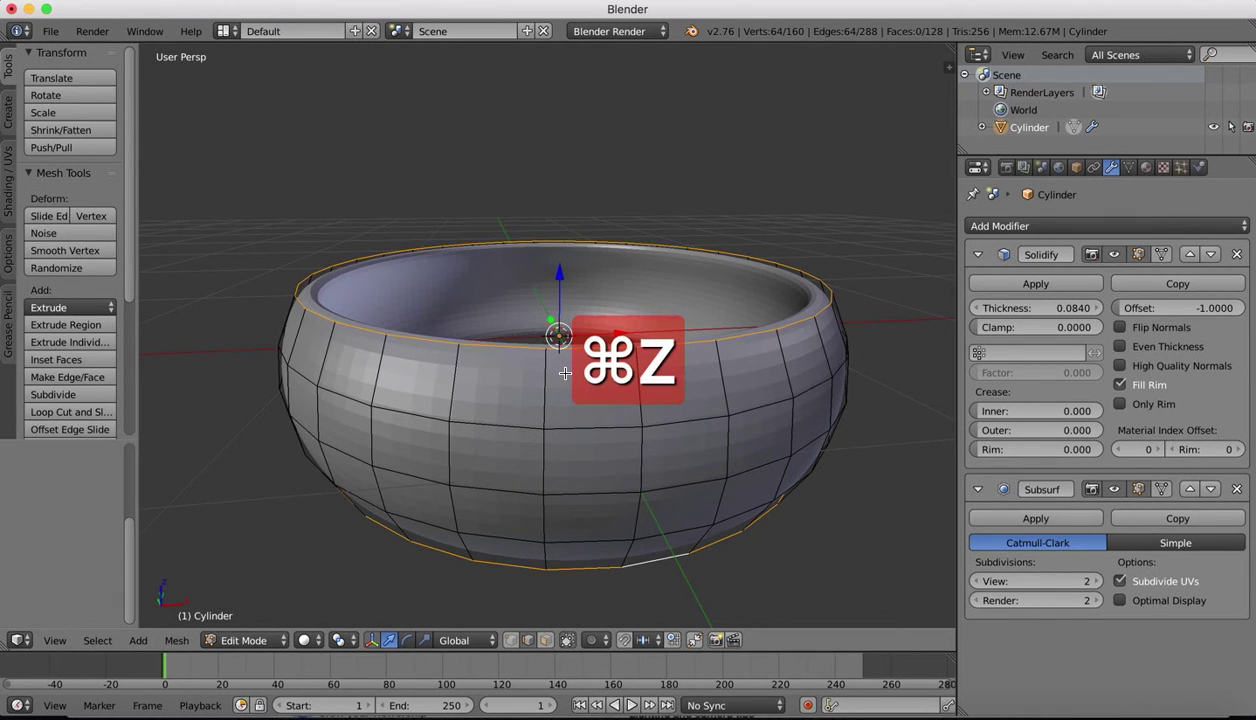
{"action": "key", "text": "super+shift+z"}
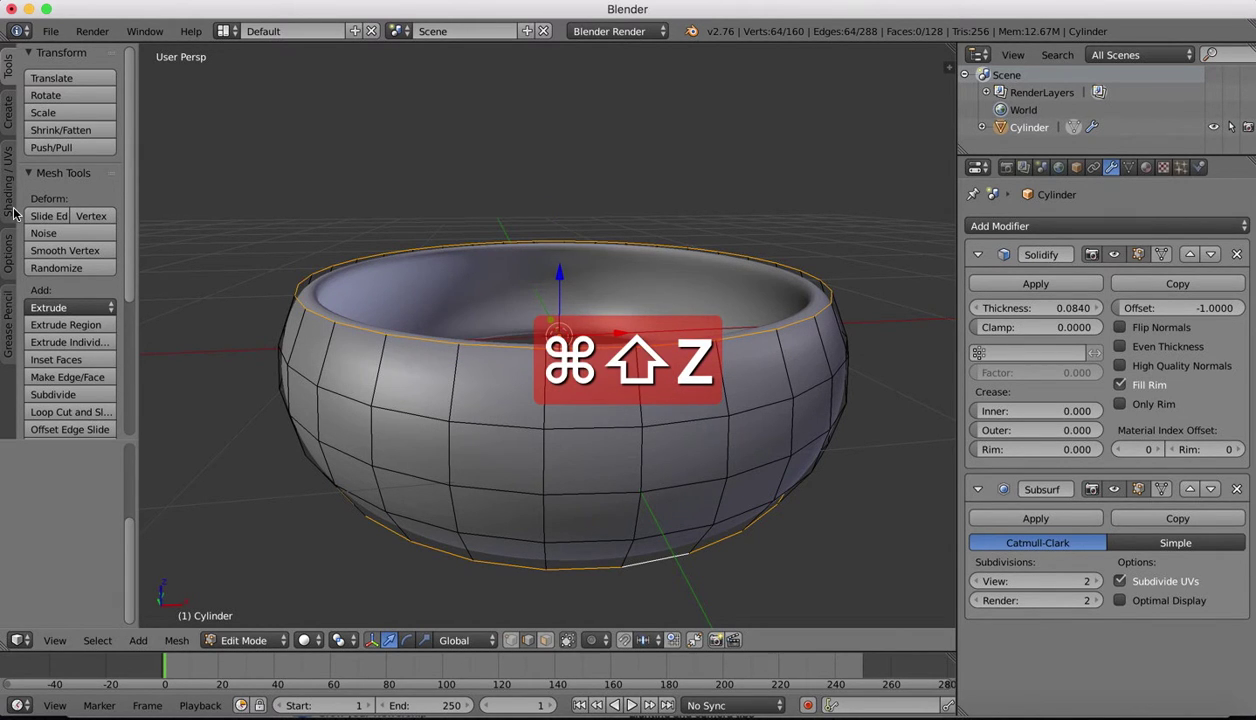
{"action": "left_click", "coordinate": [57, 414]}
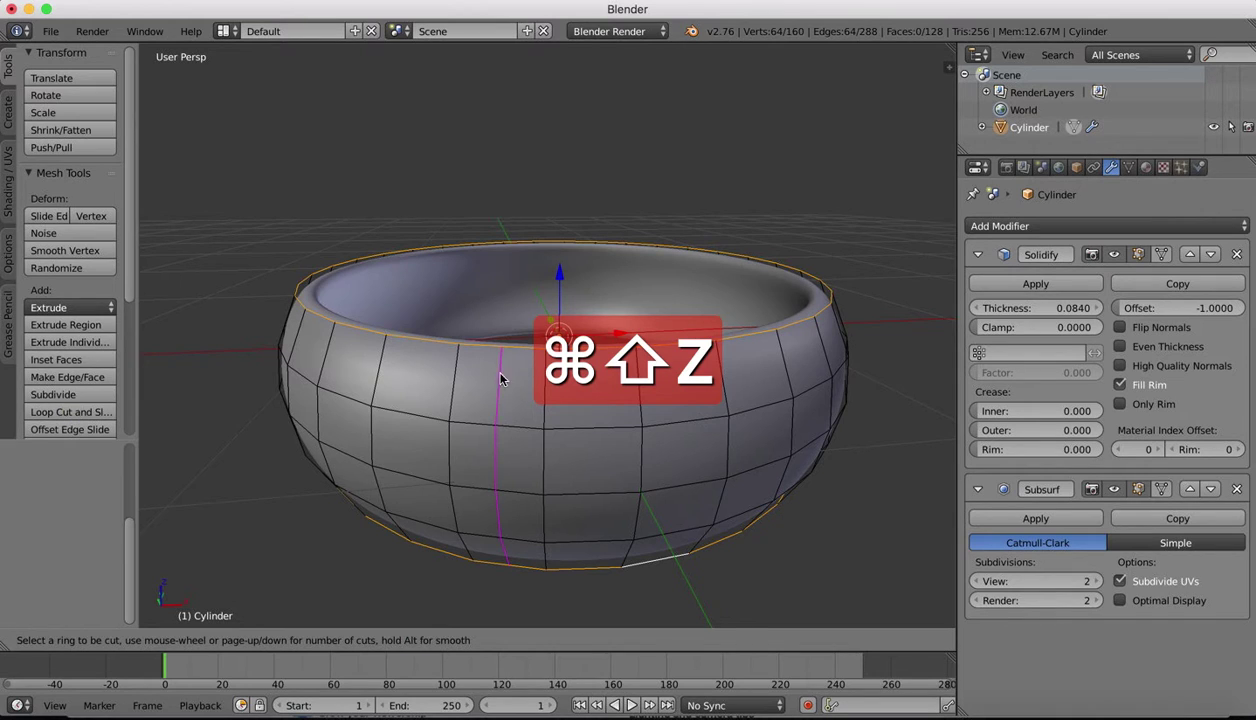
{"action": "left_click", "coordinate": [475, 383]}
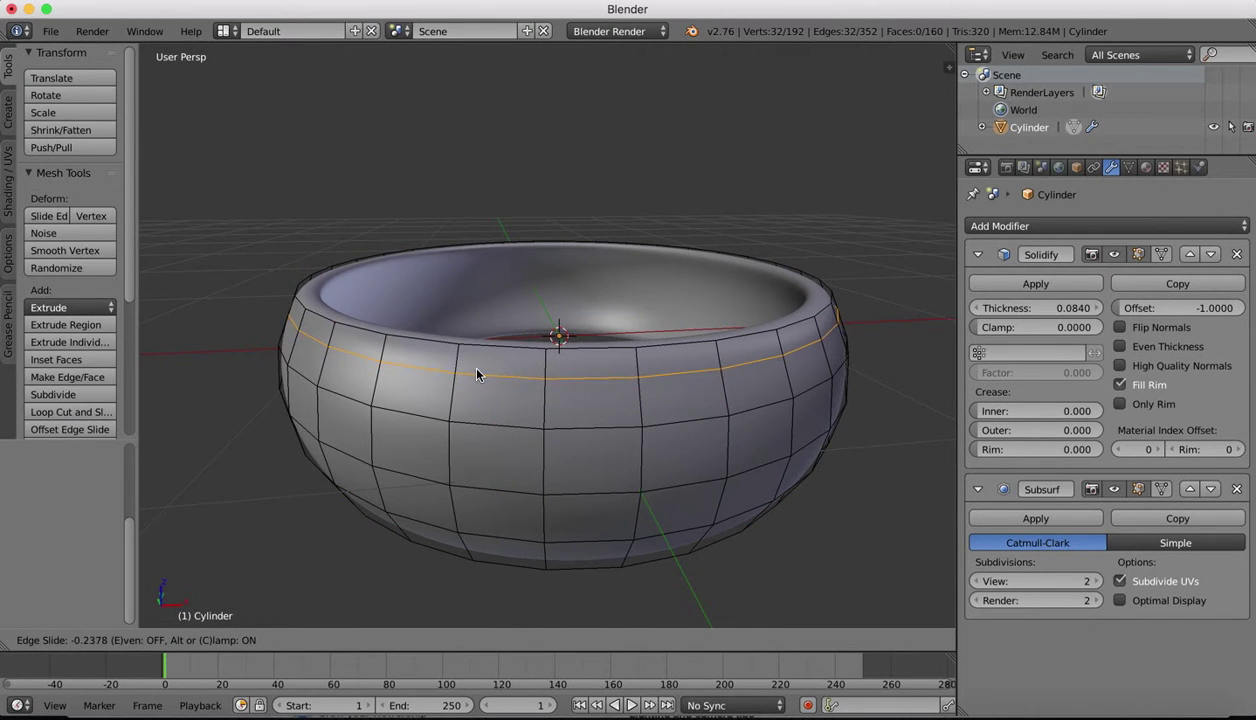
{"action": "left_click", "coordinate": [467, 360]}
{"action": "middle_click_drag", "start_coordinate": [470, 362], "coordinate": [548, 330]}
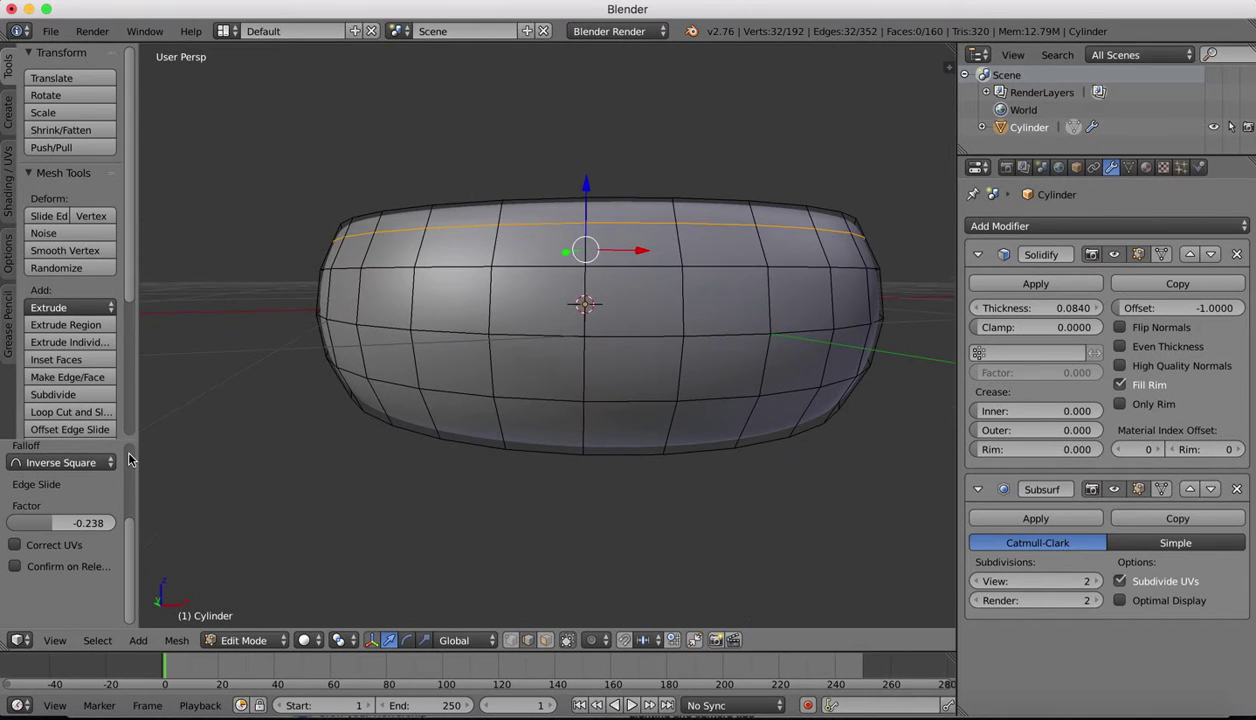
Step: Add a centred edge loop near the bottom rim and return to Object Mode
{"action": "left_click", "coordinate": [80, 412]}
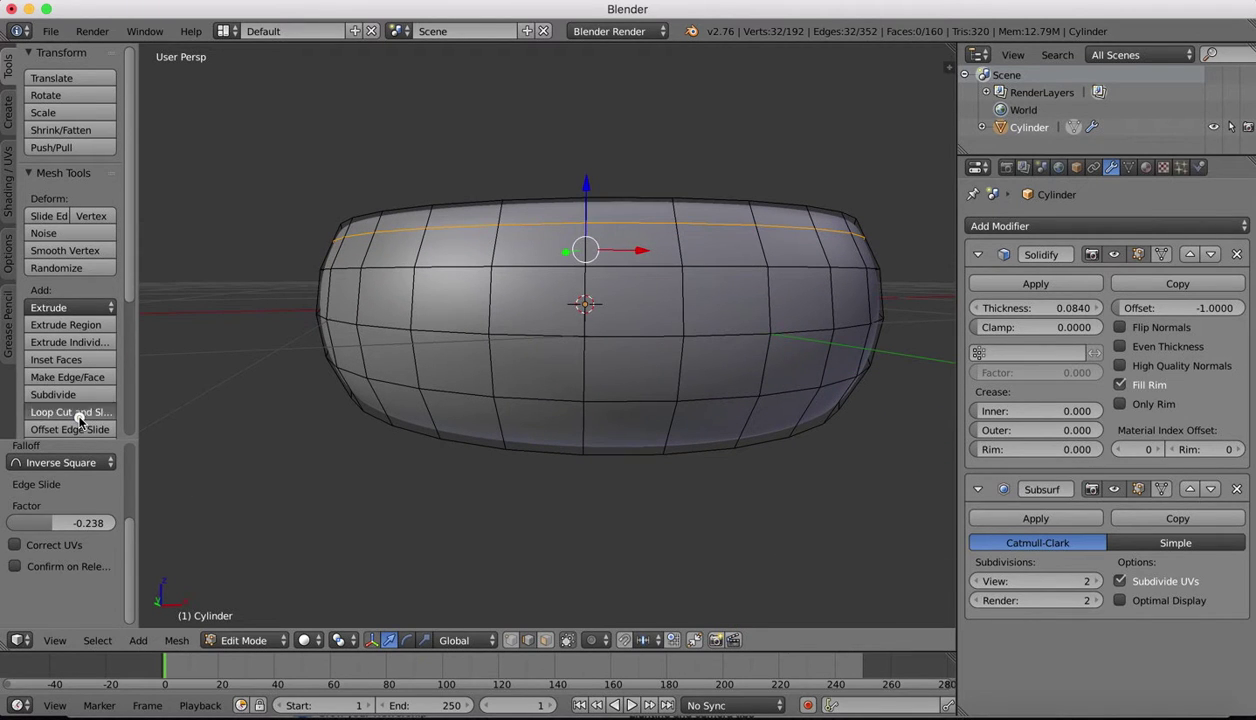
{"action": "left_click", "coordinate": [578, 438]}
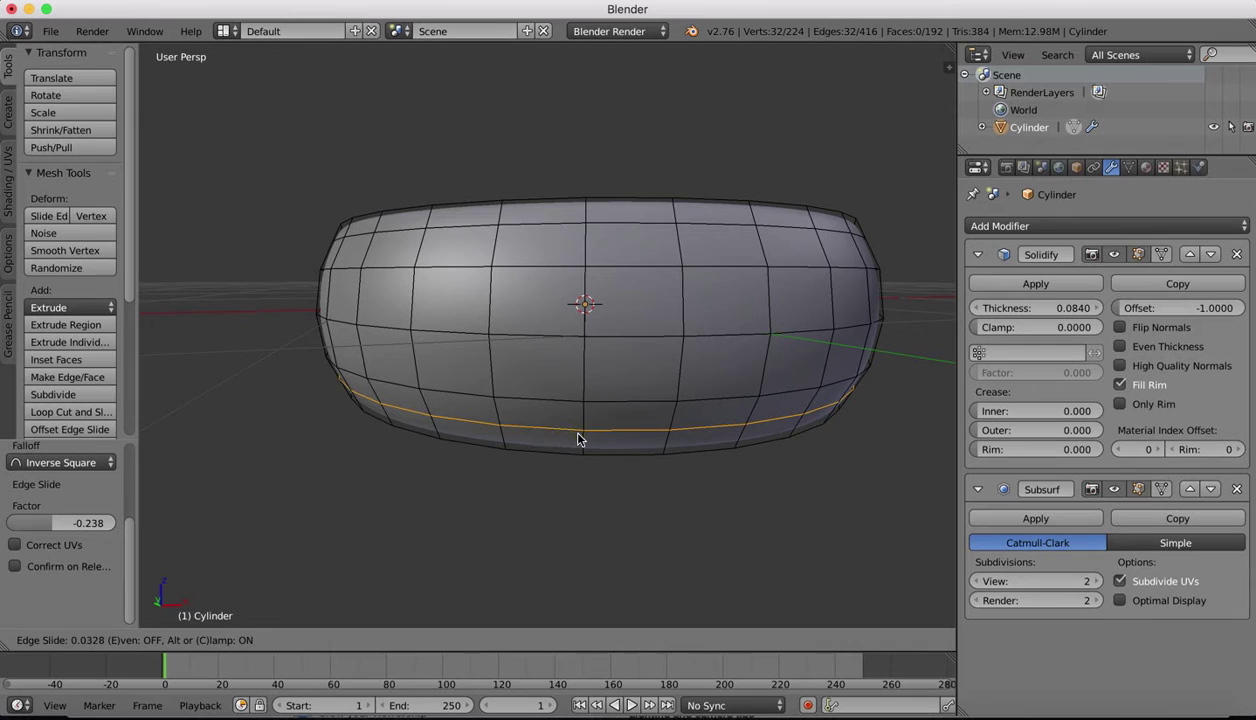
{"action": "right_click", "coordinate": [578, 438]}
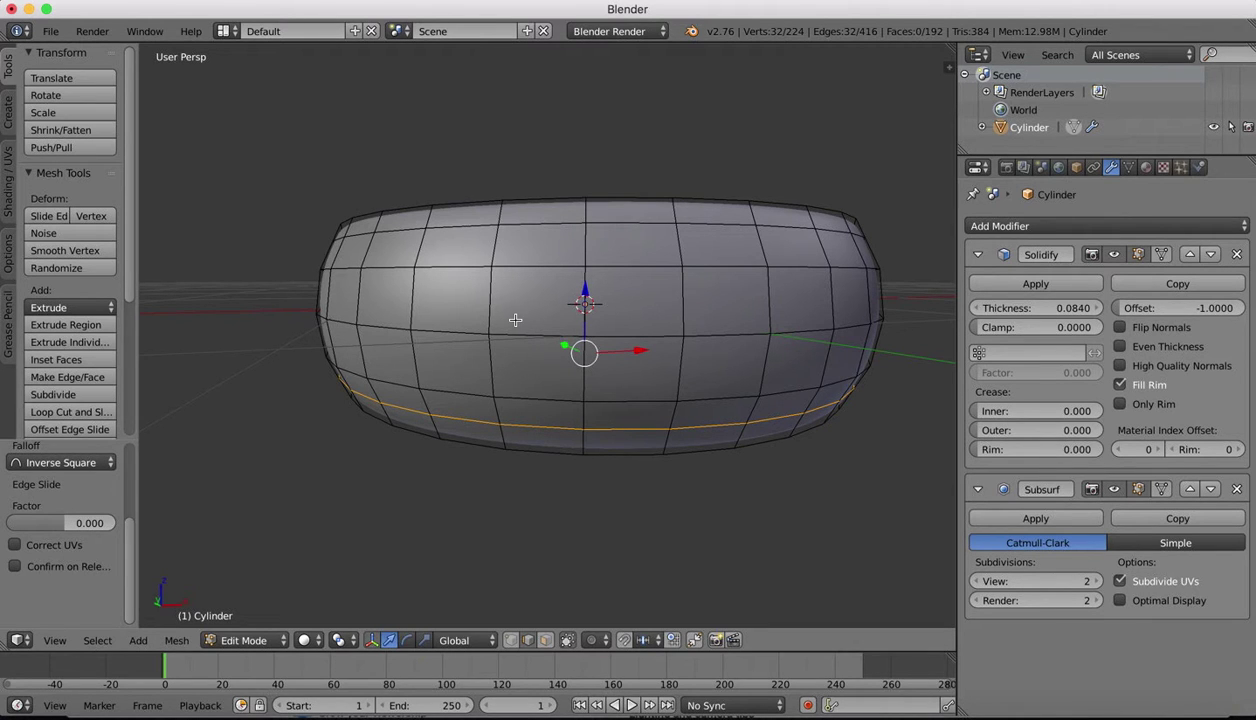
{"action": "middle_click_drag", "start_coordinate": [582, 368], "coordinate": [576, 366]}
{"action": "key", "text": "Tab"}
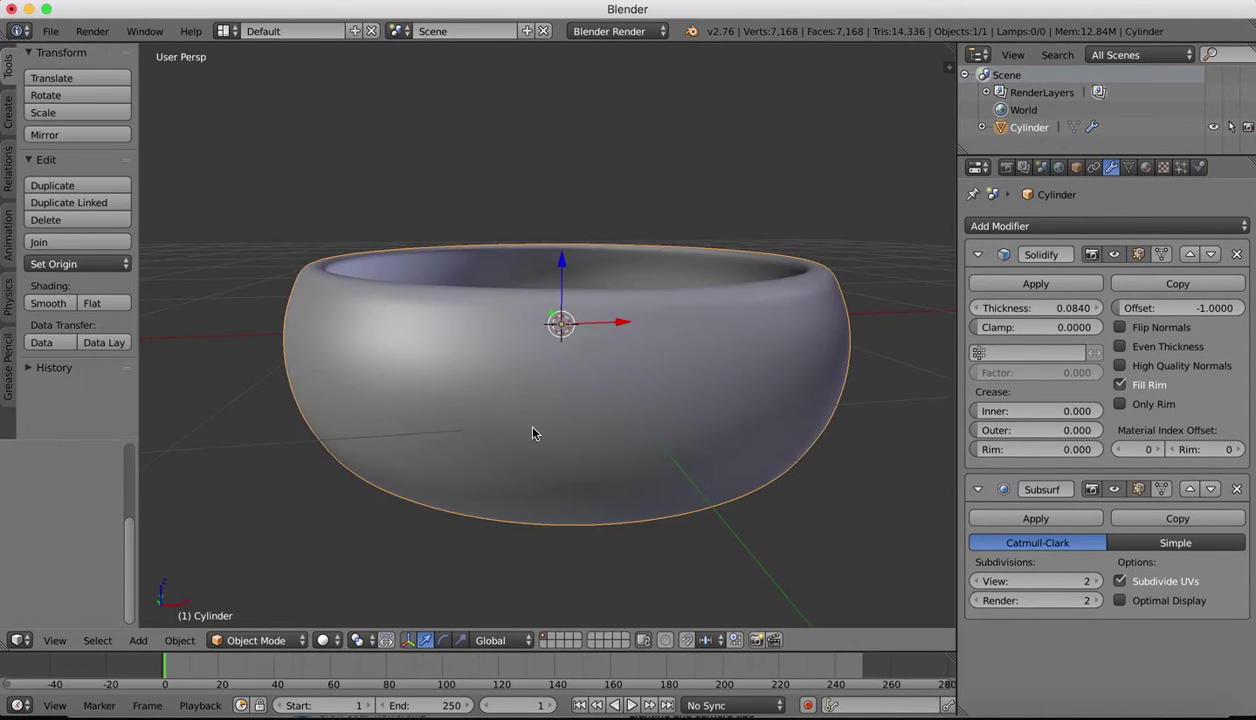
{"action": "middle_click_drag", "start_coordinate": [532, 432], "coordinate": [270, 400]}
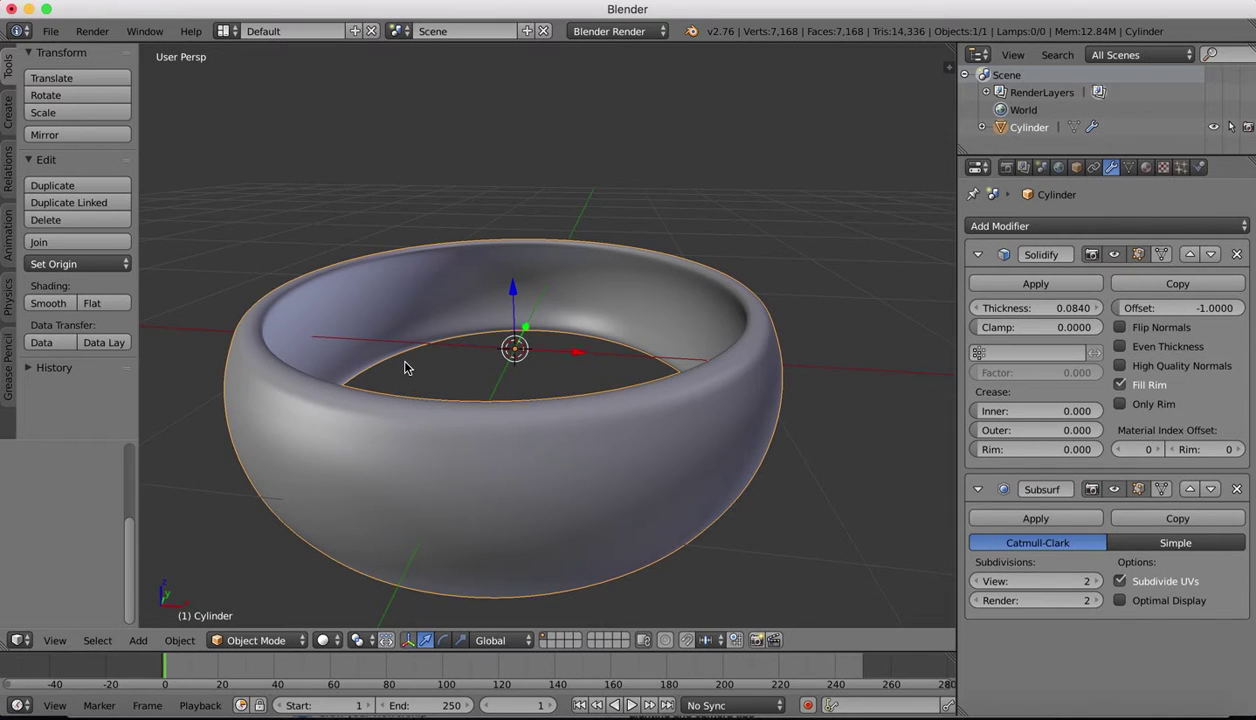
{"action": "middle_click_drag", "start_coordinate": [405, 368], "coordinate": [430, 400]}
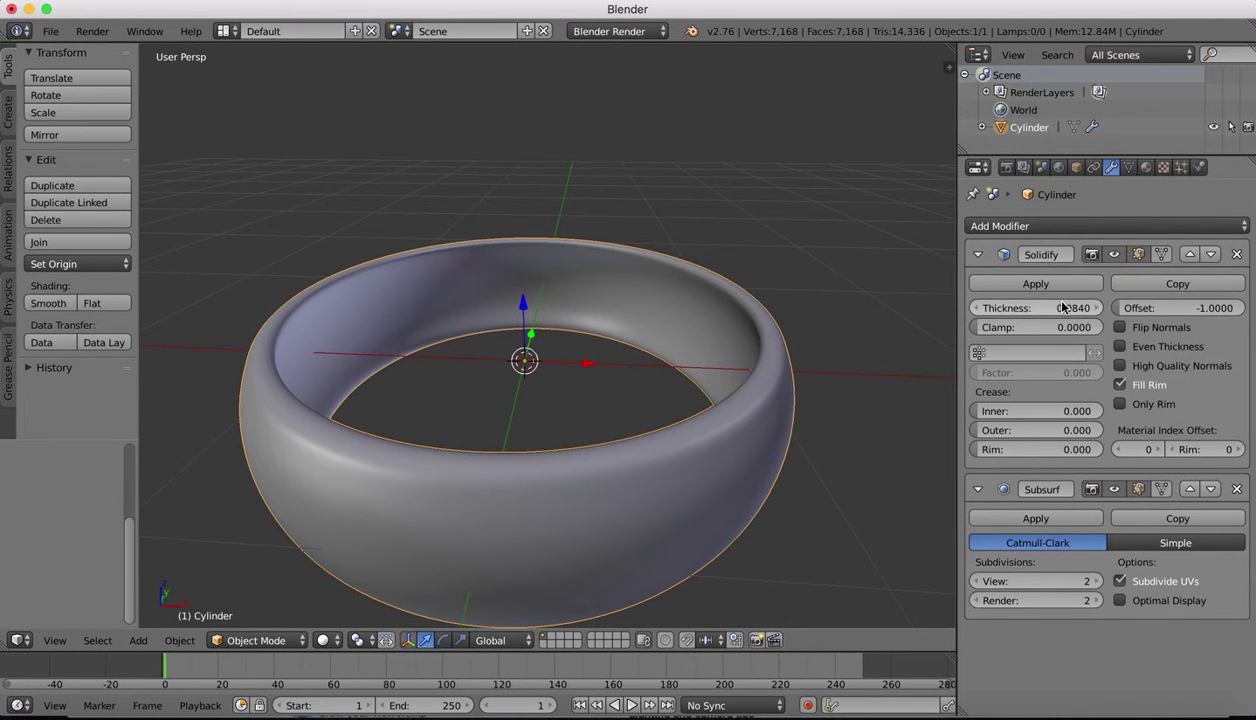
Step: Thin the Solidify wall thickness to 0.0660
{"action": "left_click_drag", "start_coordinate": [1064, 308], "coordinate": [1061, 307]}
{"action": "middle_click_drag", "start_coordinate": [664, 339], "coordinate": [661, 339]}
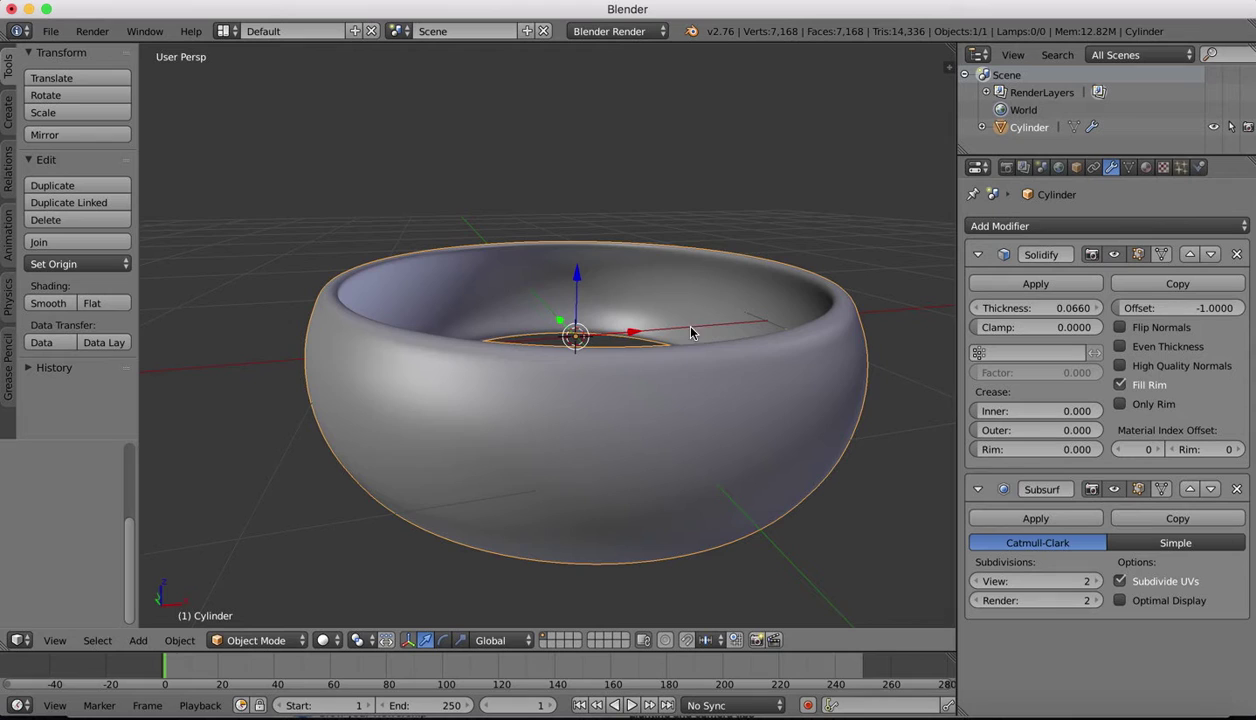
{"action": "scroll", "coordinate": [701, 278], "scroll_direction": "down", "scroll_amount": 5}
Step: Raise the ring about 0.367 units along Z above the grid floor
{"action": "middle_click_drag", "start_coordinate": [701, 278], "coordinate": [701, 278]}
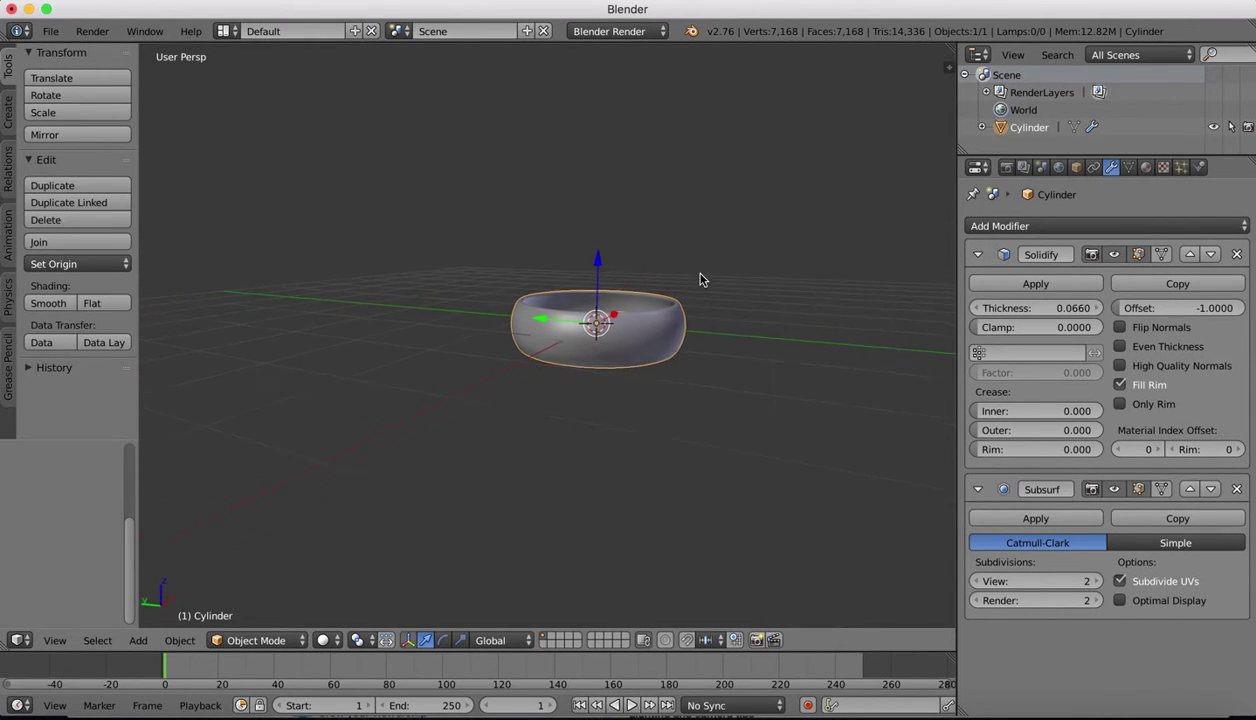
{"action": "left_click_drag", "start_coordinate": [596, 267], "coordinate": [592, 241]}
{"action": "middle_click_drag", "start_coordinate": [668, 297], "coordinate": [678, 300]}
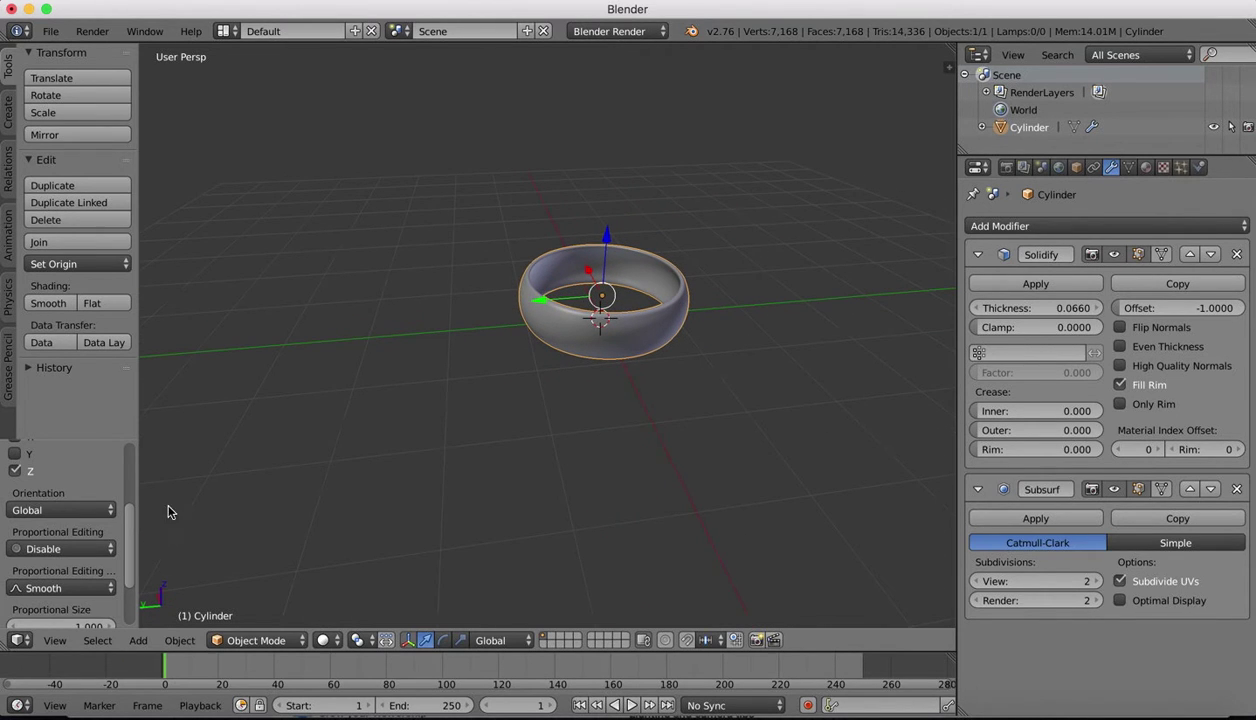
Step: Add a plane and scale it up into a large floor beneath the ring
{"action": "left_click", "coordinate": [8, 110]}
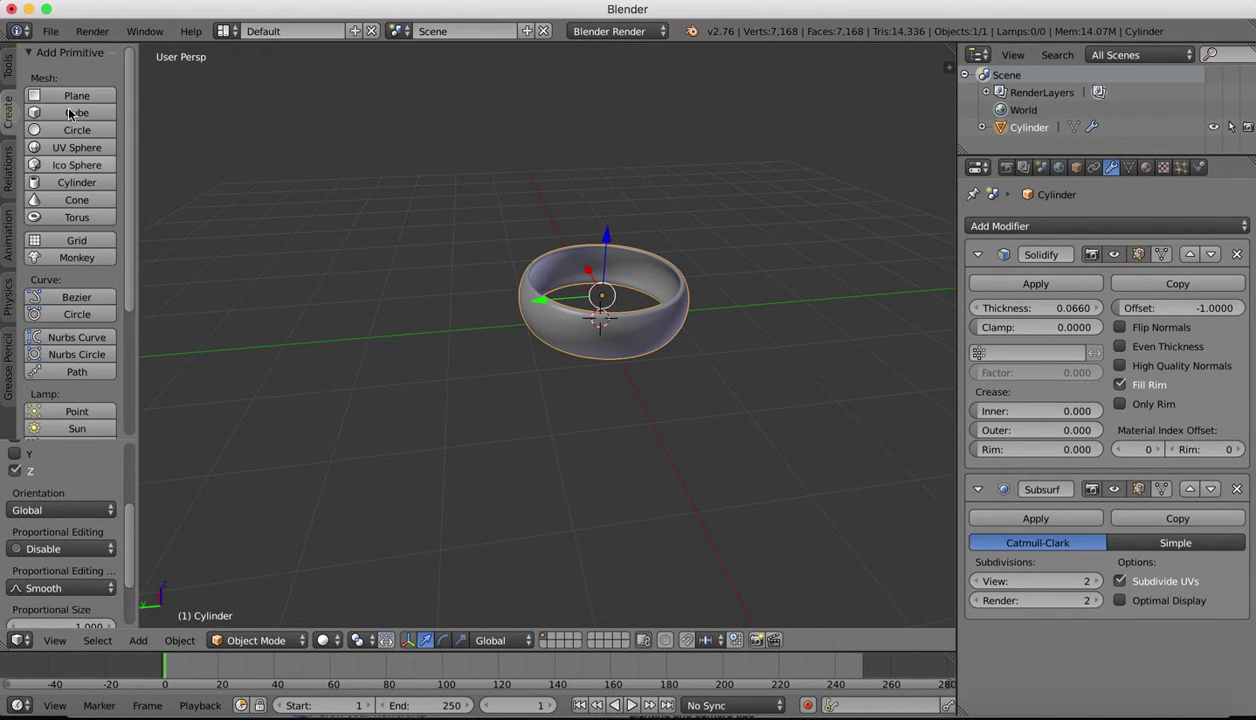
{"action": "left_click", "coordinate": [70, 94]}
{"action": "scroll", "coordinate": [560, 177], "scroll_direction": "down", "scroll_amount": 4}
{"action": "middle_click_drag", "start_coordinate": [561, 176], "coordinate": [665, 249]}
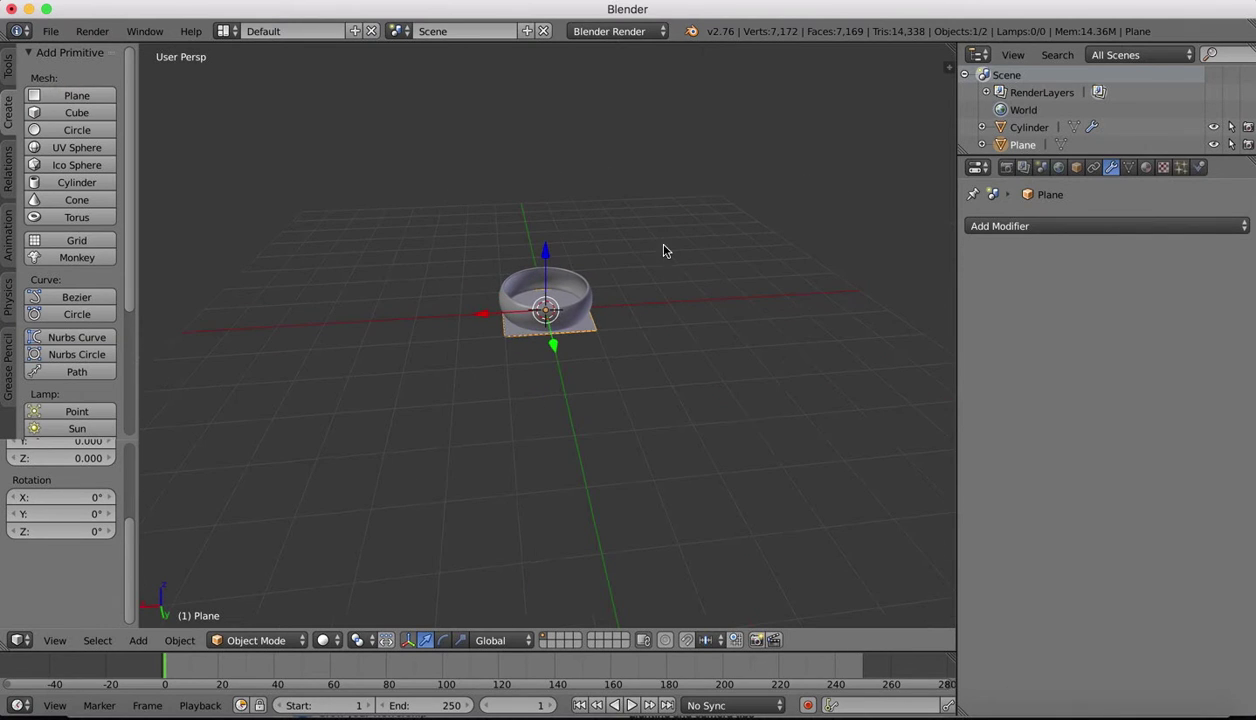
{"action": "key", "text": "s"}
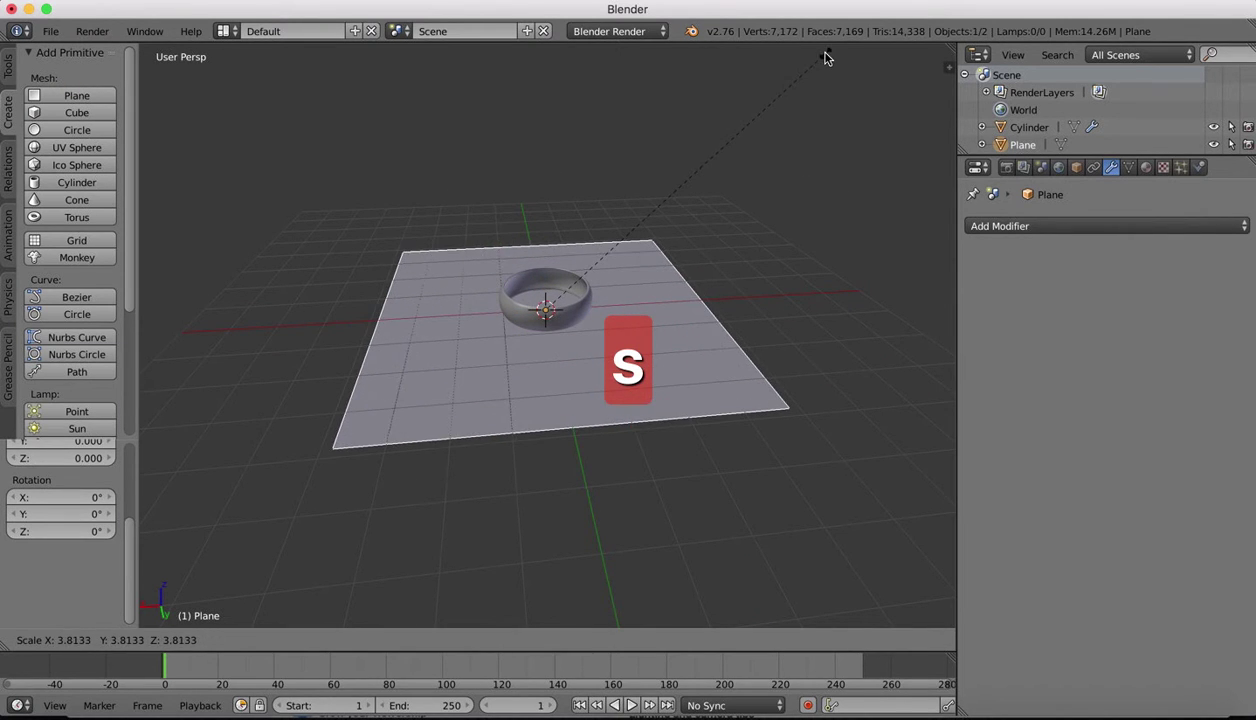
{"action": "left_click", "coordinate": [902, 570]}
Step: Drag the plane along its X and Y arrows until the ring sits near its centre
{"action": "middle_click_drag", "start_coordinate": [770, 508], "coordinate": [500, 358]}
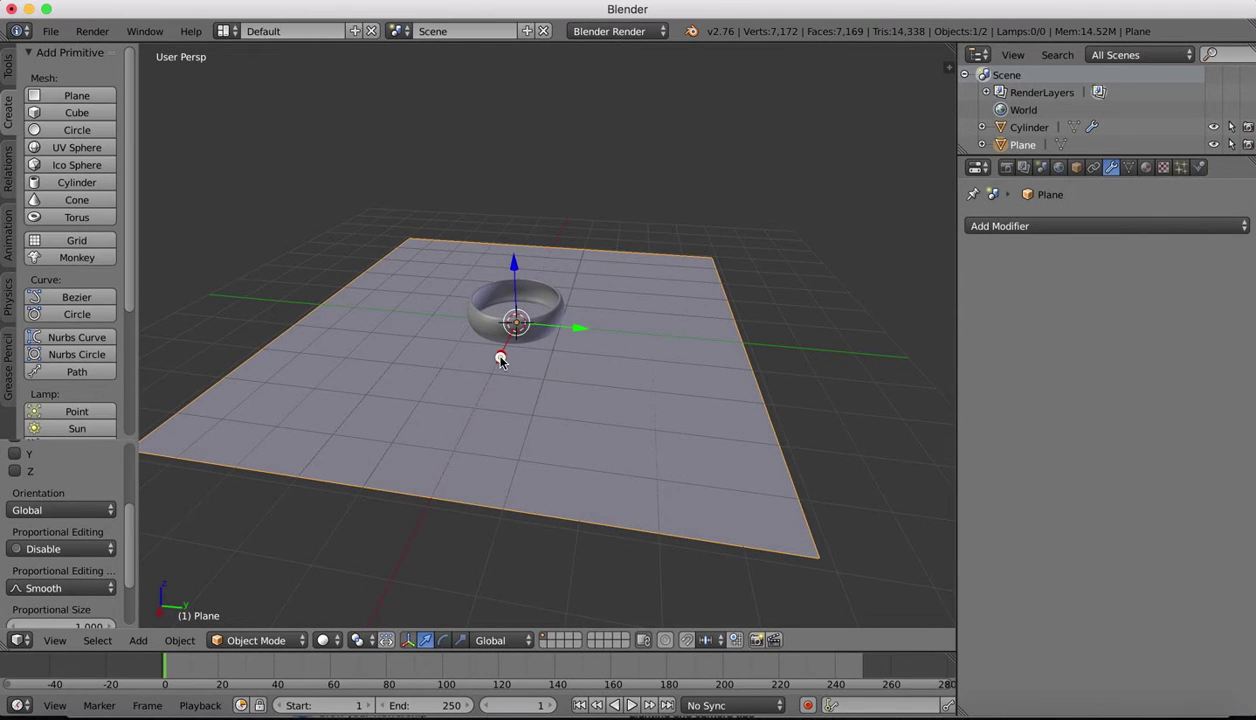
{"action": "left_click_drag", "start_coordinate": [500, 358], "coordinate": [510, 318]}
{"action": "middle_click_drag", "start_coordinate": [510, 318], "coordinate": [690, 341]}
{"action": "left_click_drag", "start_coordinate": [651, 340], "coordinate": [645, 303]}
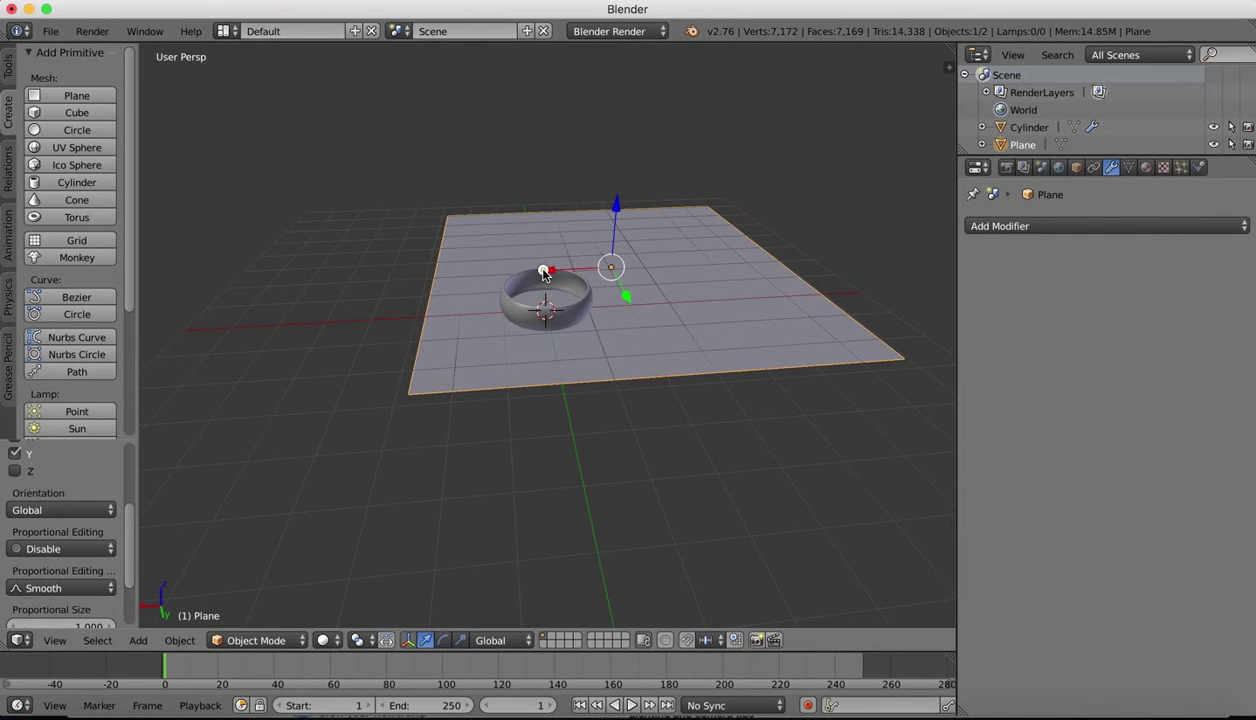
{"action": "left_click_drag", "start_coordinate": [545, 275], "coordinate": [533, 272]}
{"action": "middle_click_drag", "start_coordinate": [533, 272], "coordinate": [493, 154]}
Step: Zoom and pan the view to check the plane's placement under the ring
{"action": "scroll", "coordinate": [493, 154], "scroll_direction": "up", "scroll_amount": 5}
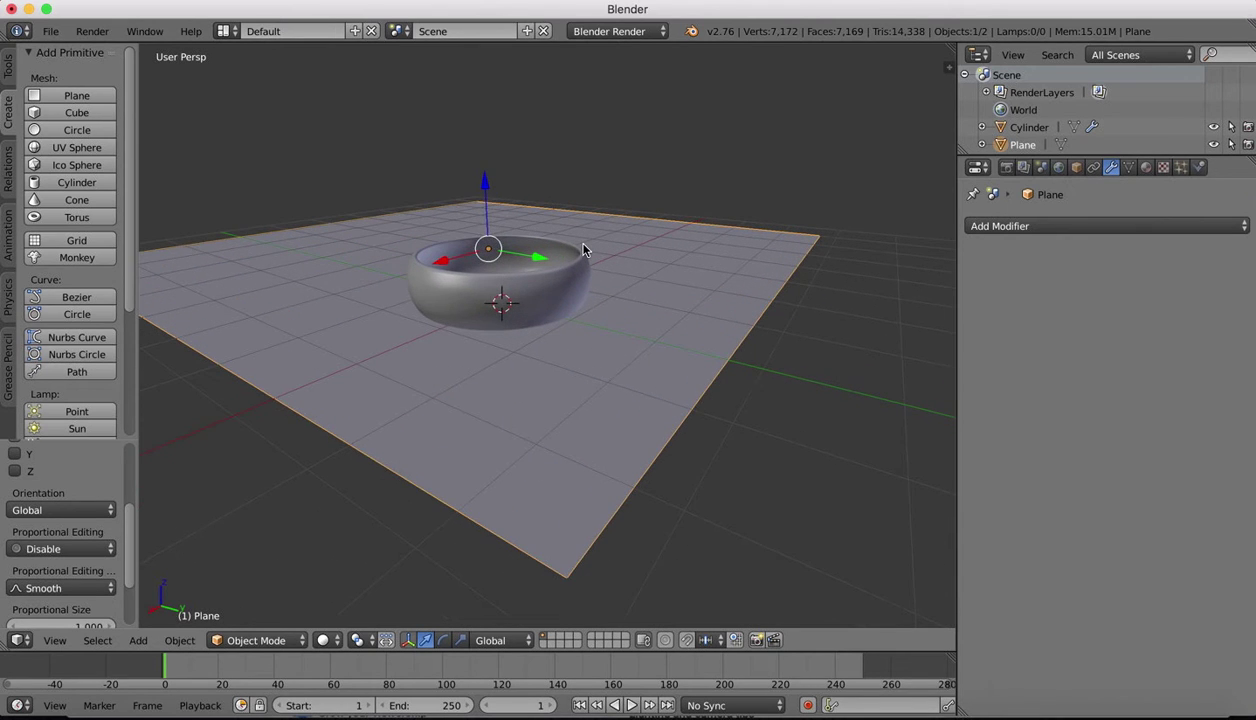
{"action": "scroll", "coordinate": [584, 250], "scroll_direction": "down", "scroll_amount": 5}
{"action": "scroll", "coordinate": [584, 250], "scroll_direction": "up", "scroll_amount": 3}
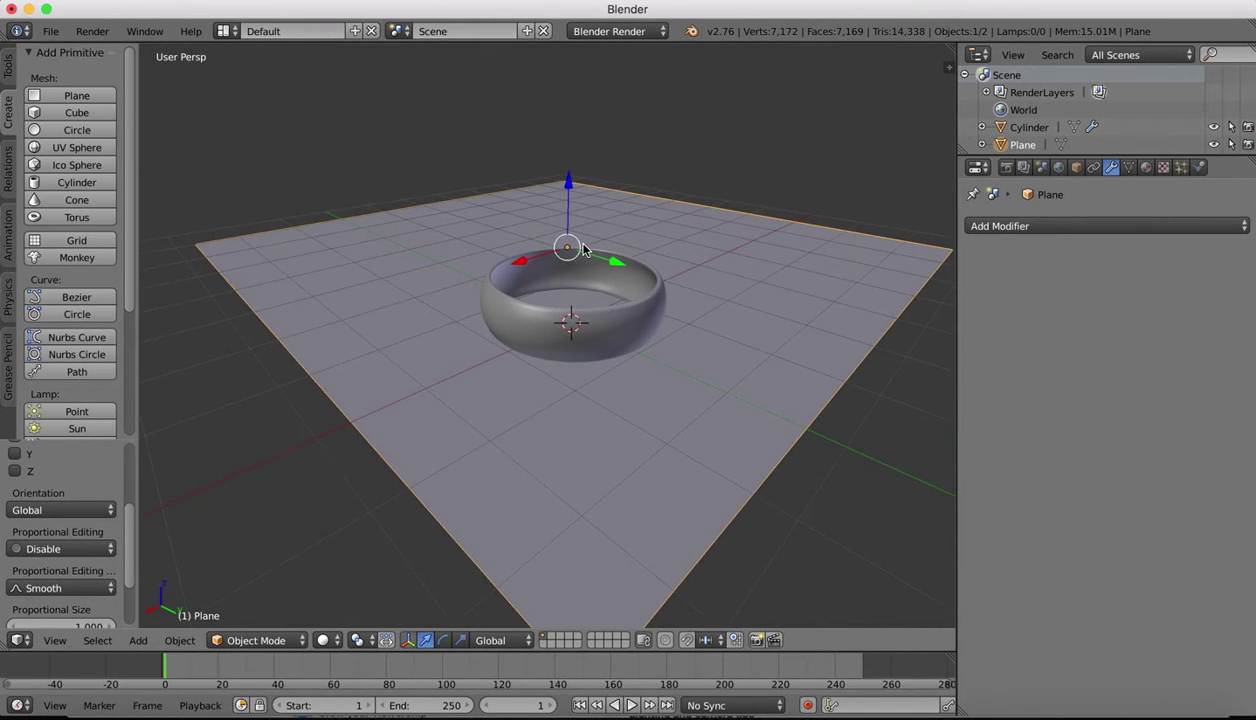
{"action": "scroll", "coordinate": [584, 250], "scroll_direction": "right", "scroll_amount": 2}
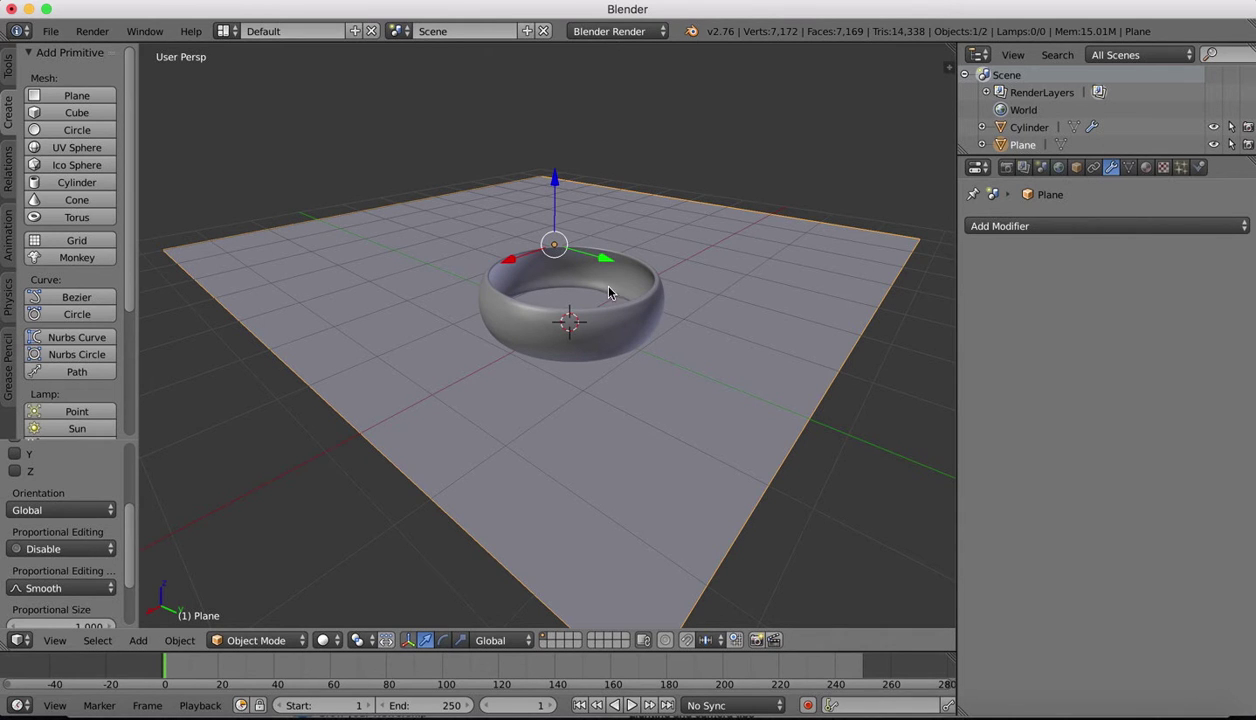
{"action": "scroll", "coordinate": [605, 290], "scroll_direction": "left", "scroll_amount": 4}
{"action": "scroll", "coordinate": [590, 278], "scroll_direction": "right", "scroll_amount": 4}
{"action": "scroll", "coordinate": [590, 281], "scroll_direction": "up", "scroll_amount": 3}
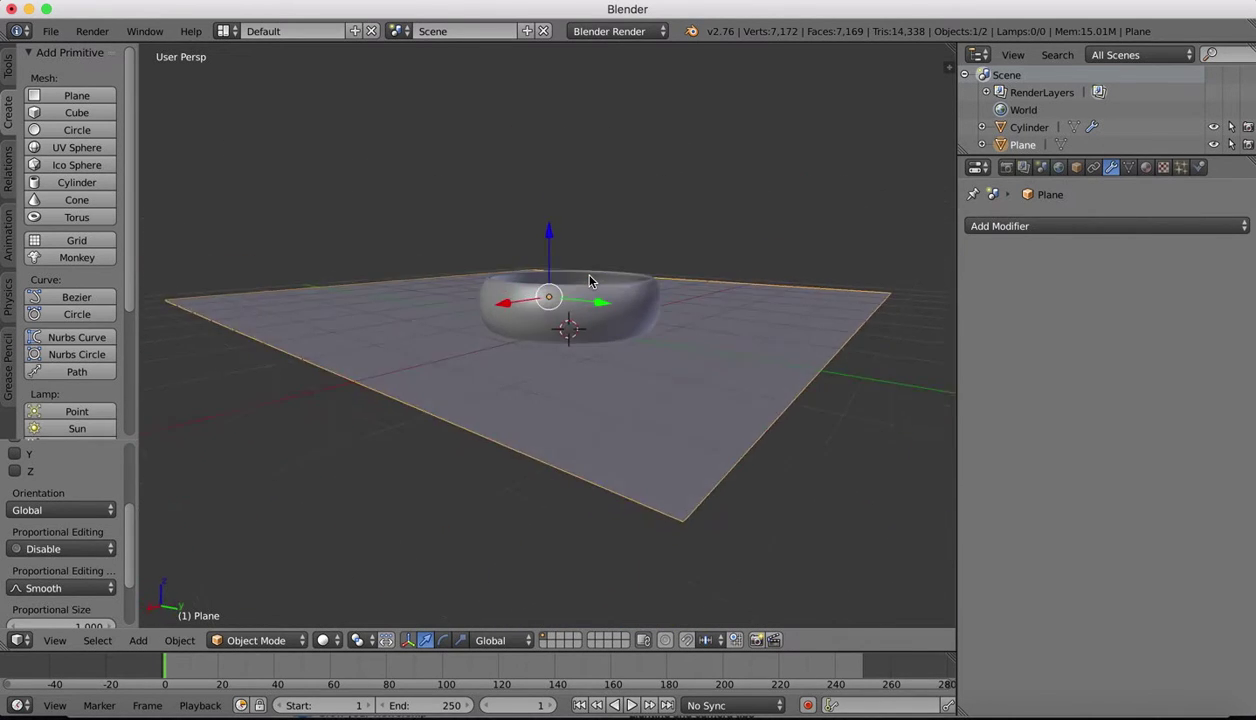
{"action": "scroll", "coordinate": [590, 280], "scroll_direction": "up", "scroll_amount": 3}
Step: Switch the viewport to the Front orthographic view
{"action": "left_click", "coordinate": [54, 641]}
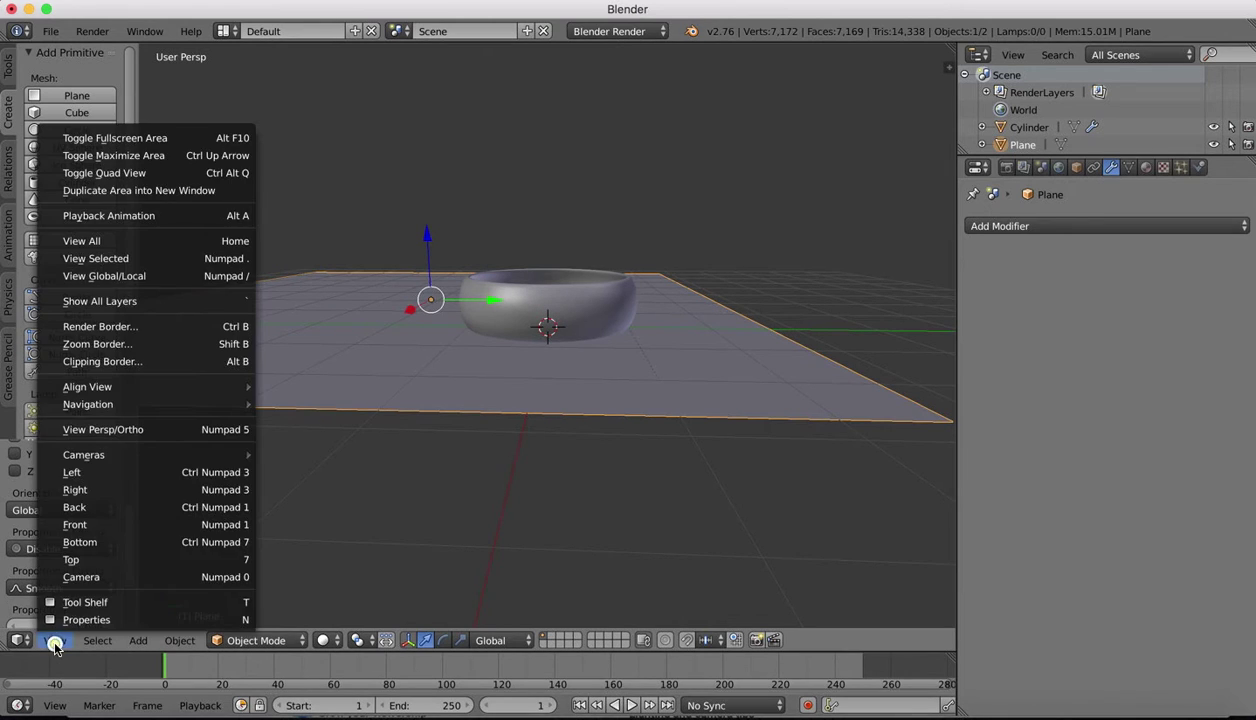
{"action": "left_click", "coordinate": [78, 524]}
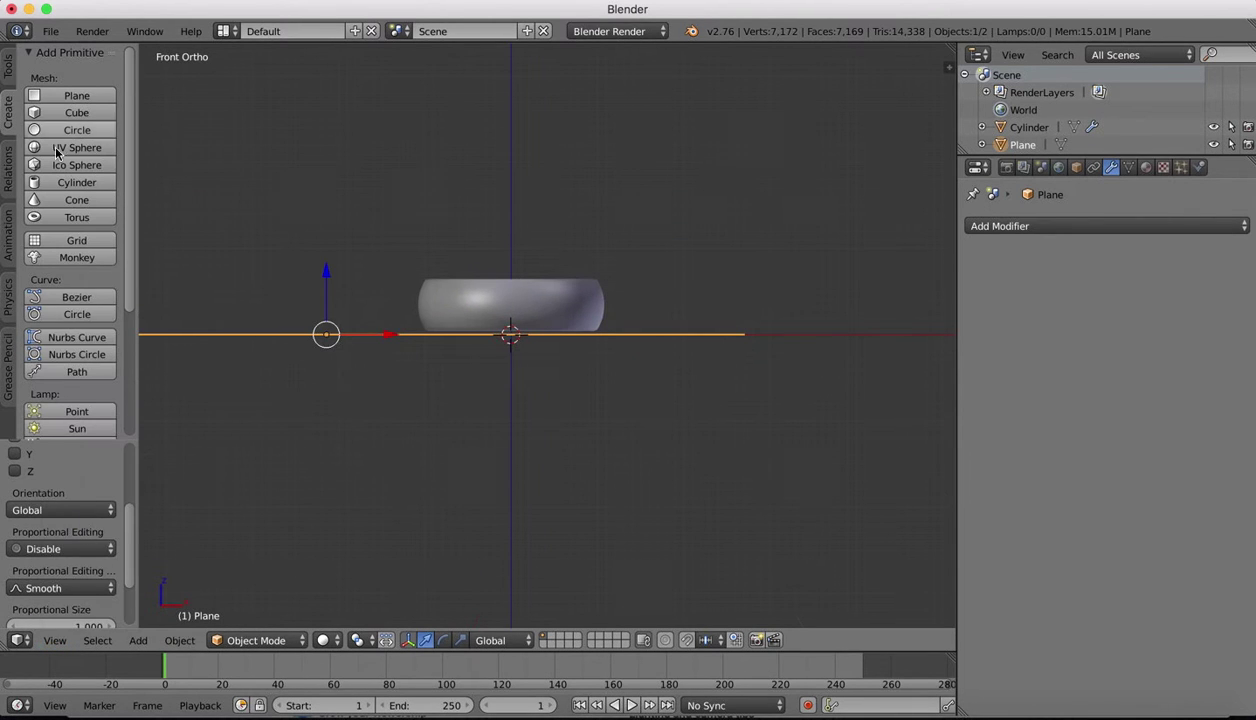
{"action": "left_click", "coordinate": [10, 75]}
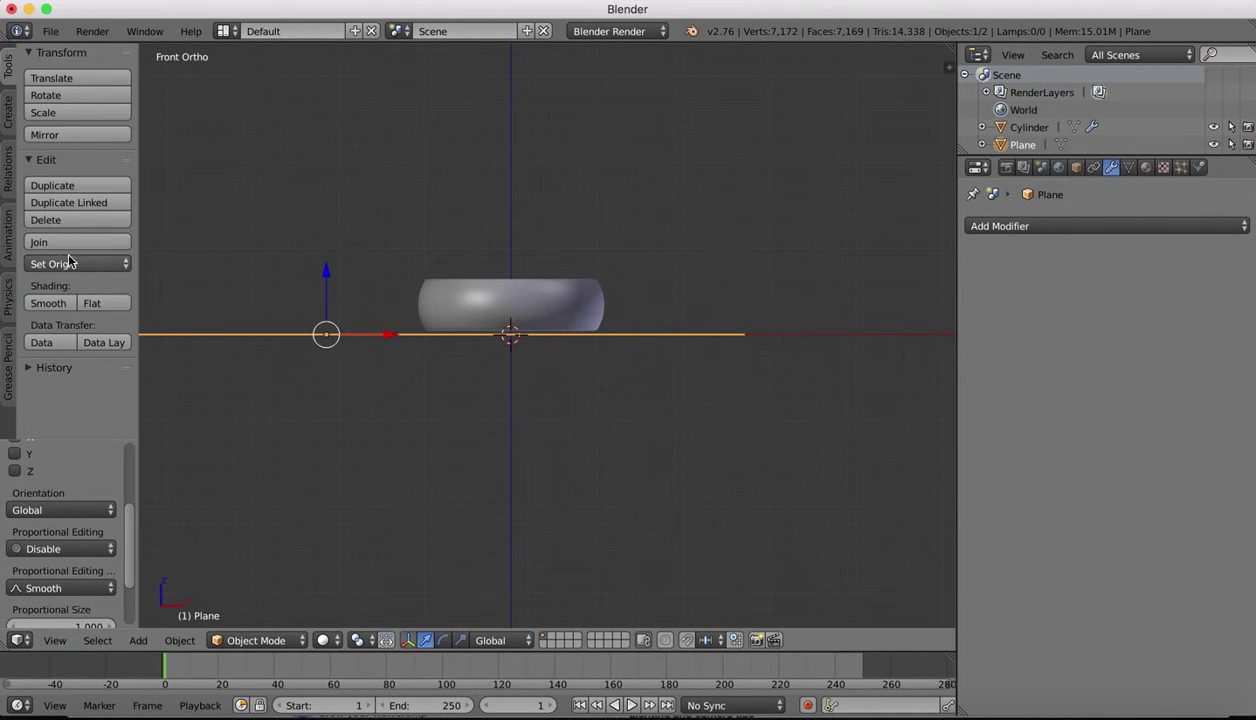
{"action": "left_click", "coordinate": [9, 110]}
Step: Add a camera and drag it along X to 3.69941 beside the ring
{"action": "scroll", "coordinate": [52, 346], "scroll_direction": "down", "scroll_amount": 5}
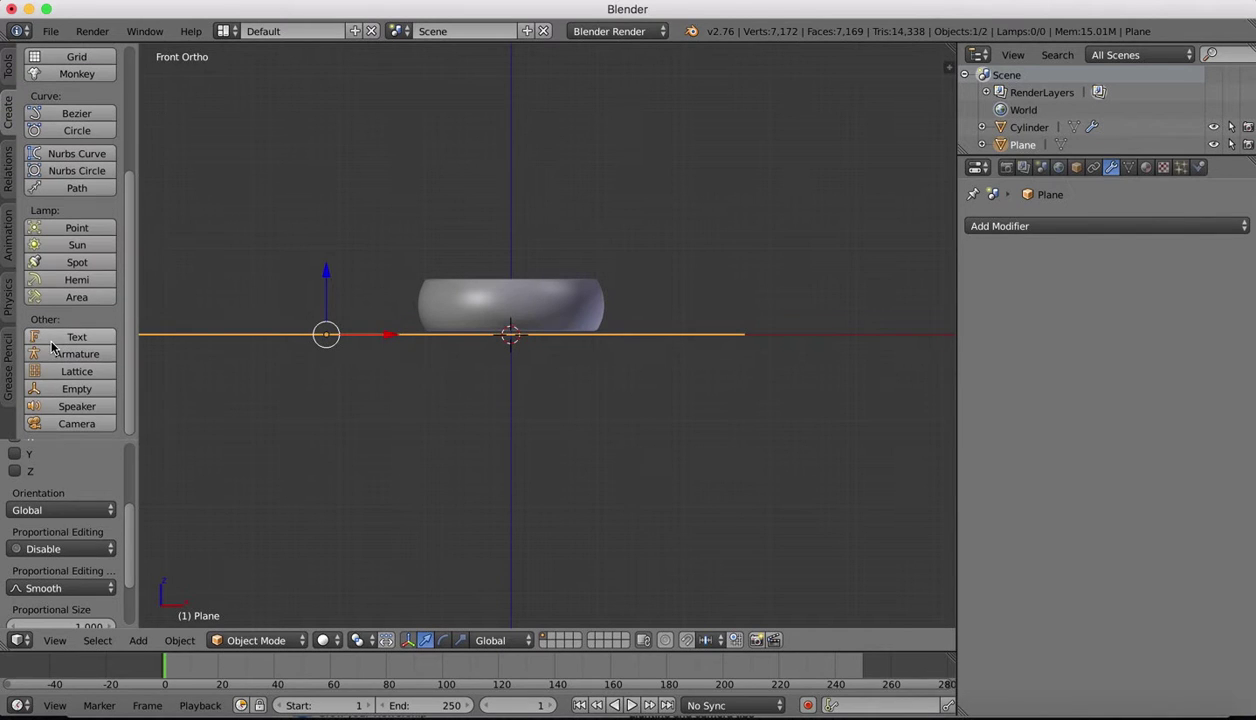
{"action": "left_click", "coordinate": [68, 424]}
{"action": "scroll", "coordinate": [463, 258], "scroll_direction": "down", "scroll_amount": 10}
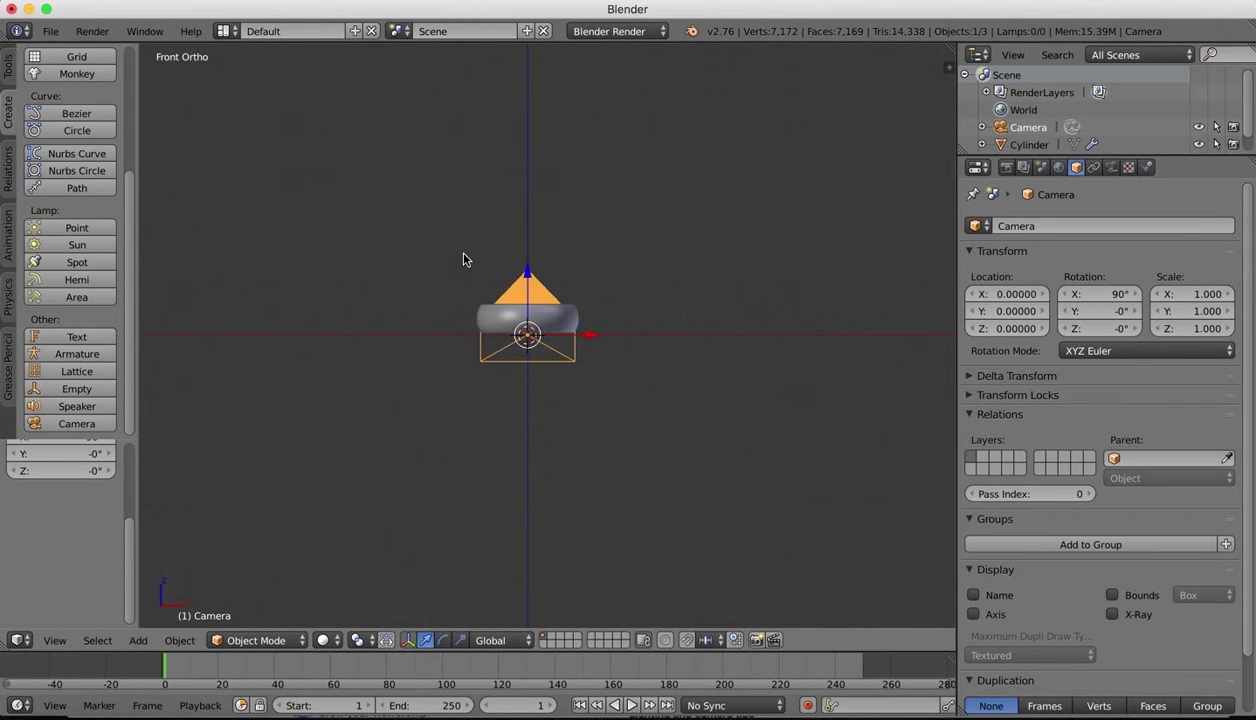
{"action": "scroll", "coordinate": [463, 258], "scroll_direction": "right", "scroll_amount": 5}
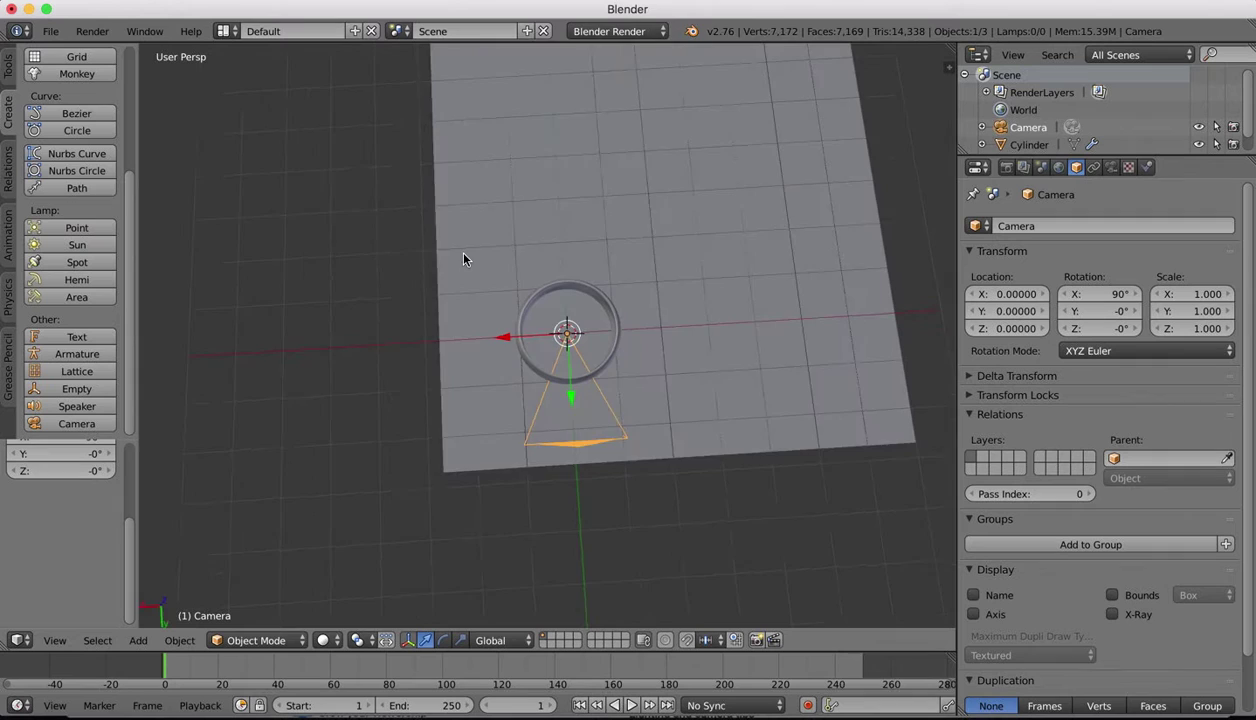
{"action": "left_click_drag", "start_coordinate": [495, 343], "coordinate": [322, 336]}
Step: Rotate the camera to 128.331° about Z and set transform orientation to Normal
{"action": "left_click", "coordinate": [442, 642]}
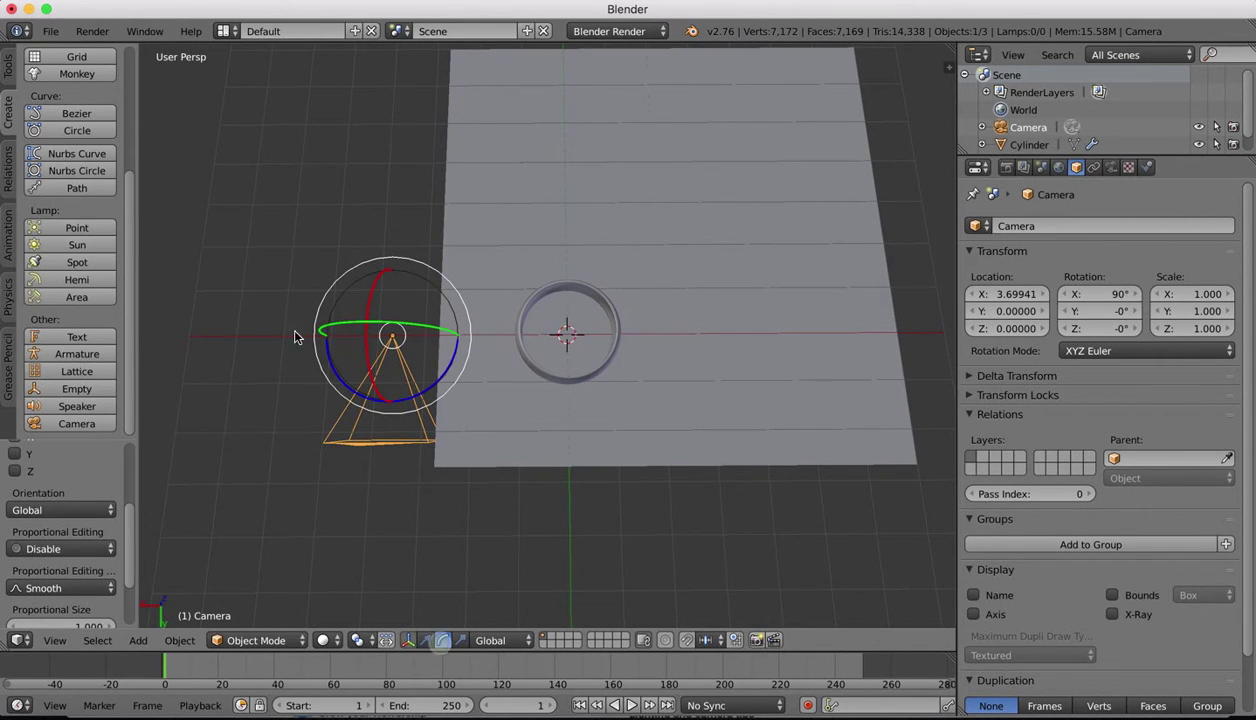
{"action": "left_click_drag", "start_coordinate": [330, 367], "coordinate": [446, 367]}
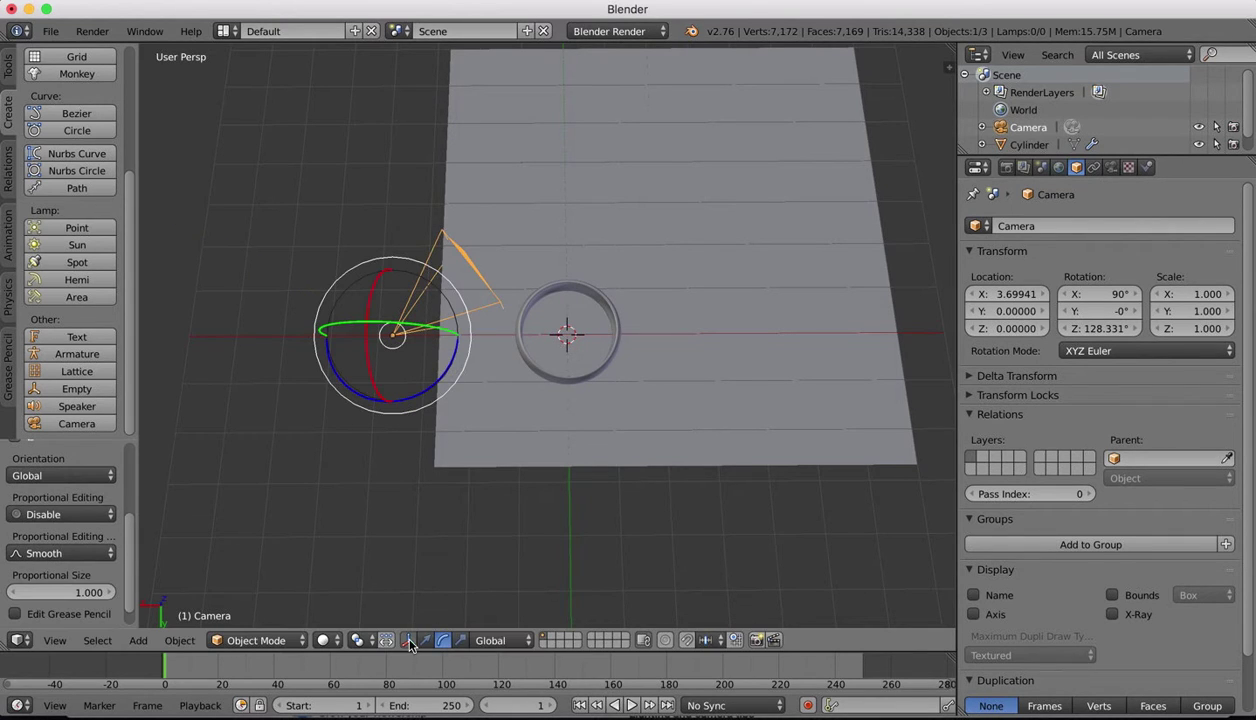
{"action": "left_click", "coordinate": [409, 641]}
{"action": "left_click", "coordinate": [490, 641]}
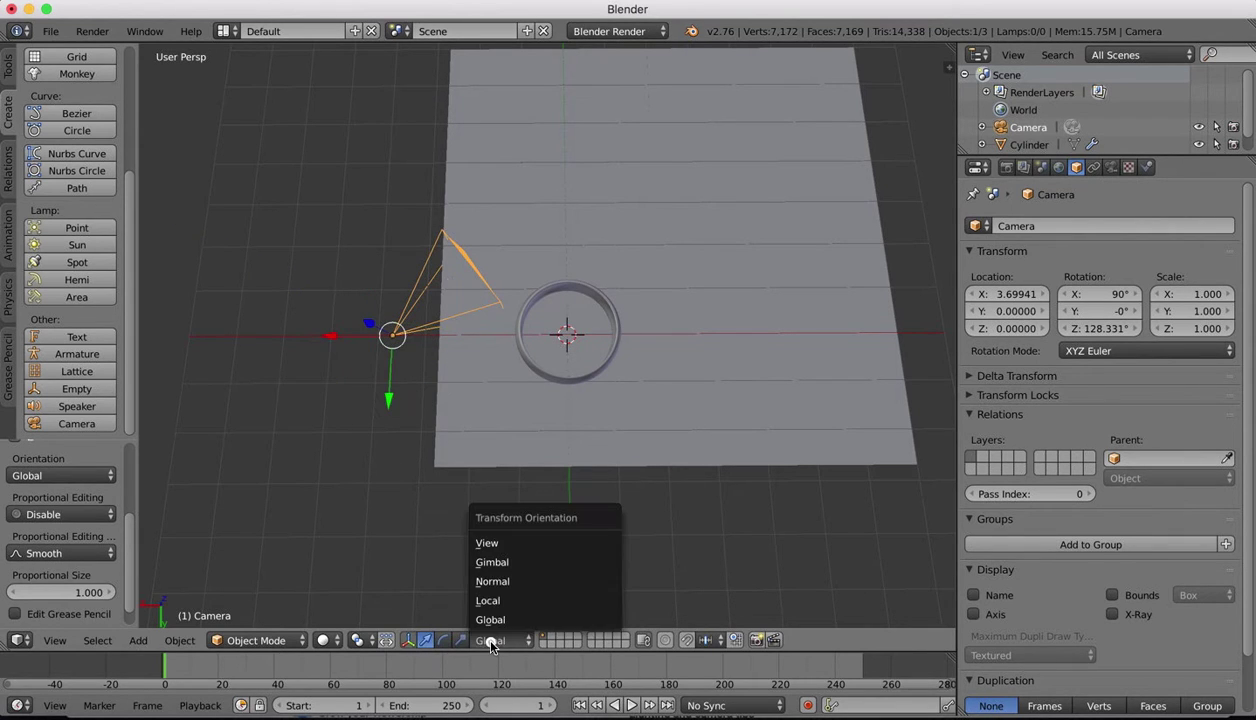
{"action": "left_click", "coordinate": [502, 580]}
Step: Move the camera along its local axes and reposition it from the camera view
{"action": "left_click_drag", "start_coordinate": [426, 387], "coordinate": [507, 479]}
{"action": "left_click_drag", "start_coordinate": [409, 479], "coordinate": [262, 585]}
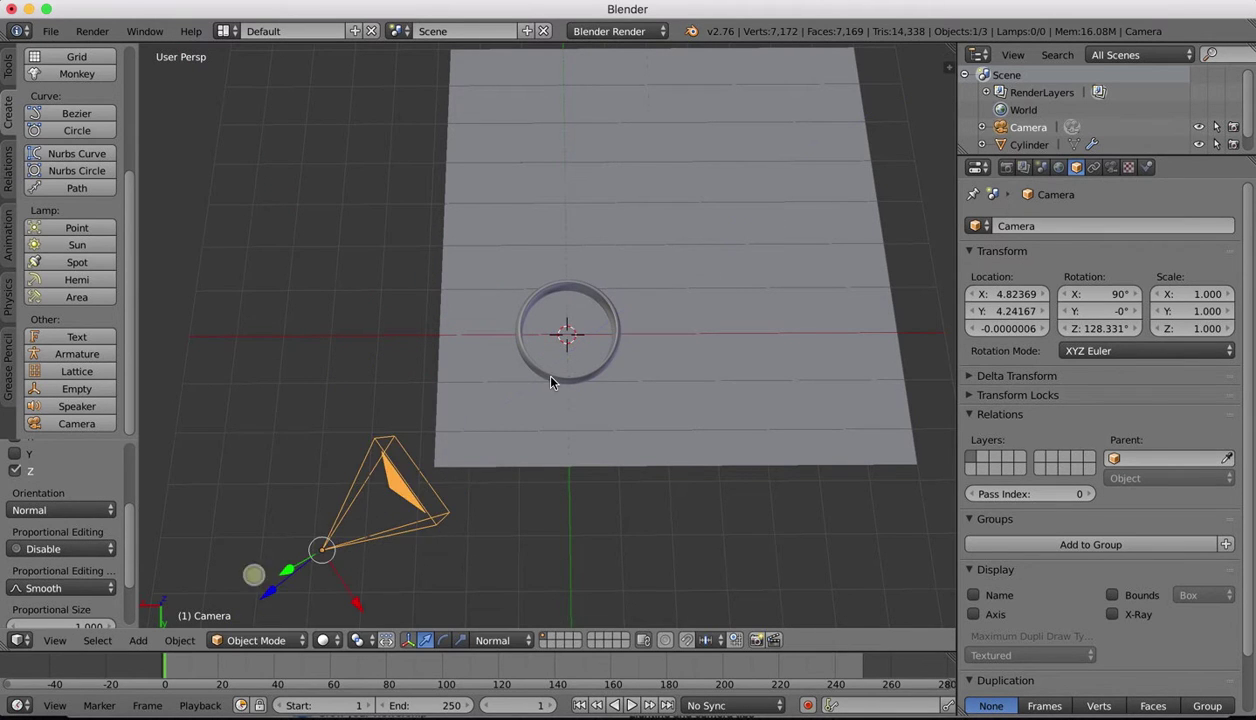
{"action": "scroll", "coordinate": [540, 368], "scroll_direction": "down", "scroll_amount": 5}
{"action": "scroll", "coordinate": [550, 382], "scroll_direction": "down", "scroll_amount": 5}
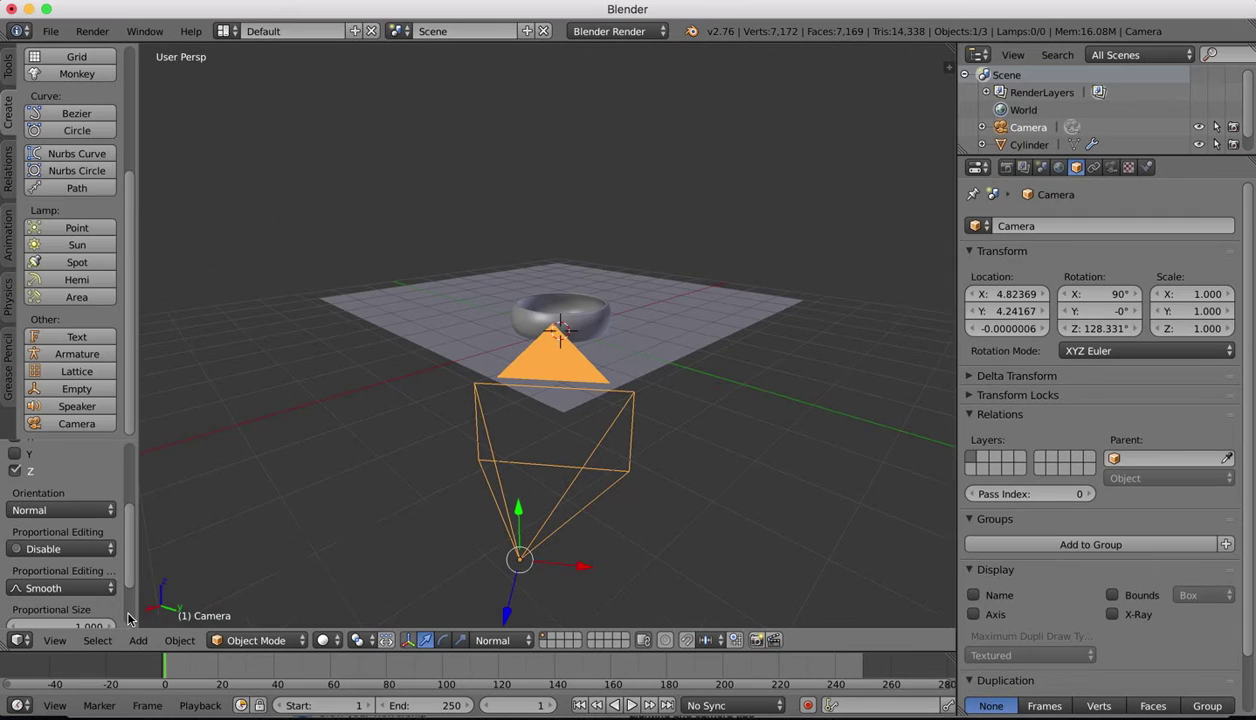
{"action": "left_click", "coordinate": [54, 640]}
{"action": "left_click", "coordinate": [104, 577]}
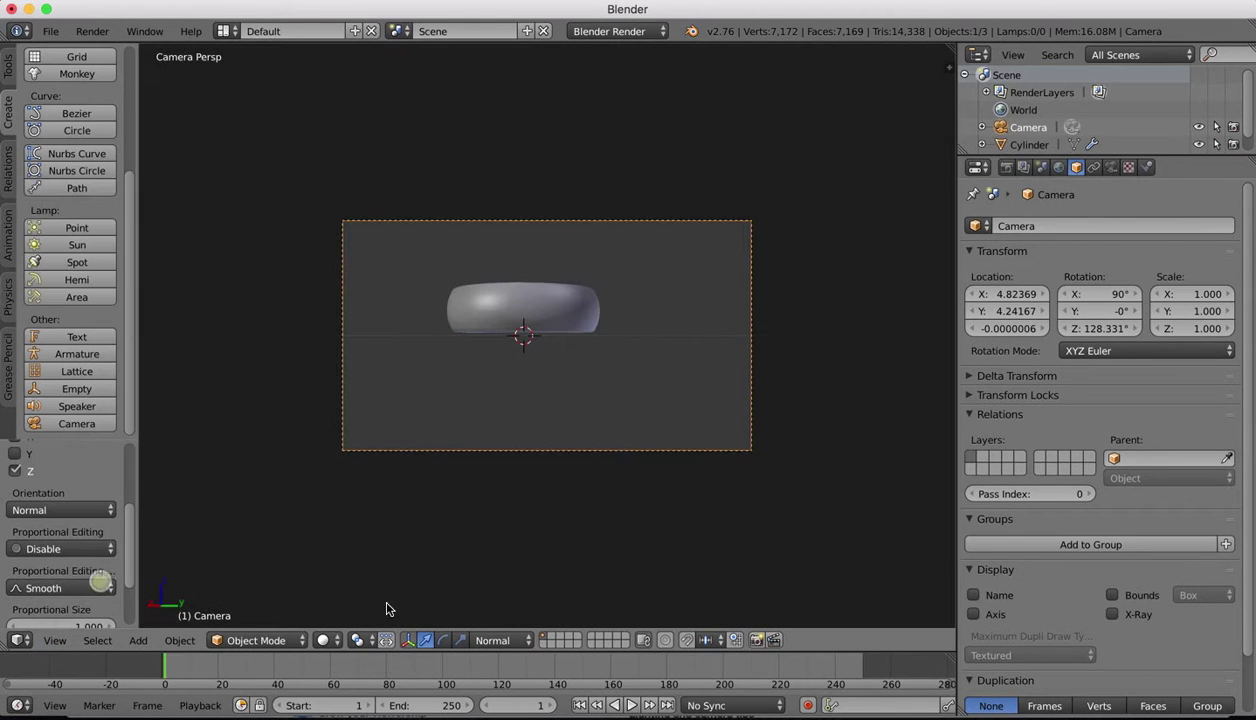
{"action": "key", "text": "g"}
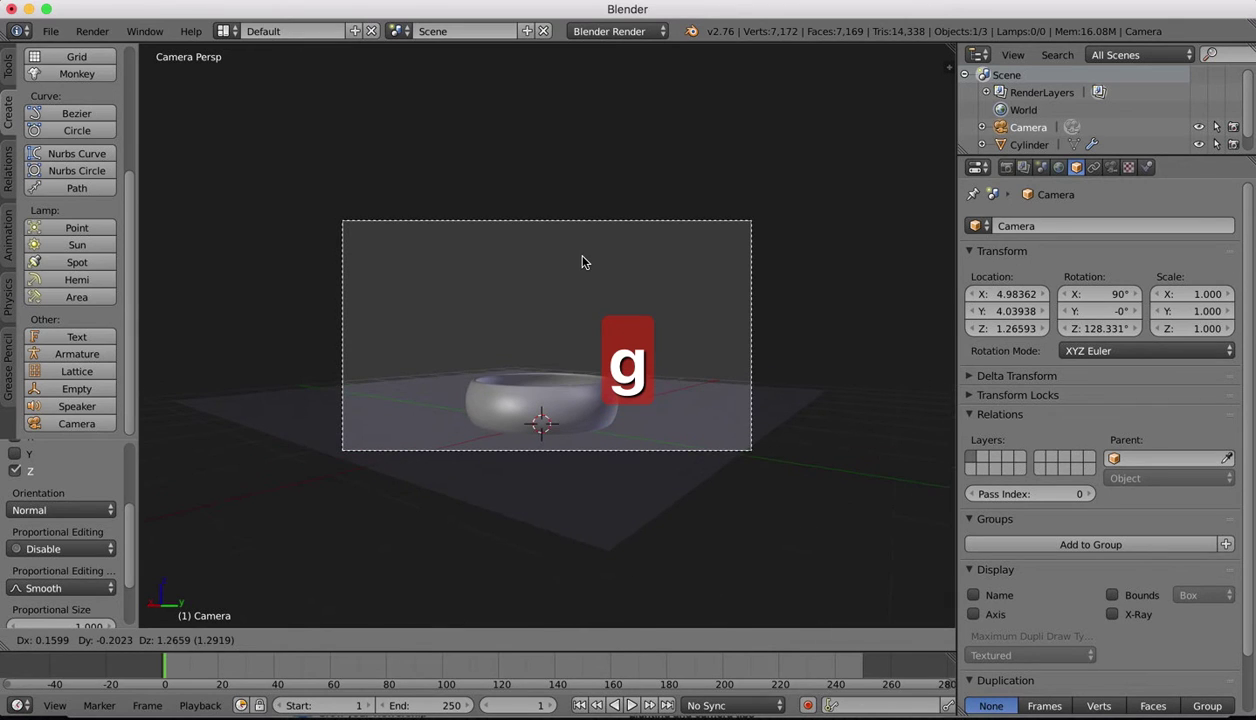
{"action": "left_click", "coordinate": [584, 263]}
Step: Back in perspective, slide the camera back along its viewing Z axis
{"action": "key", "text": "KP_0"}
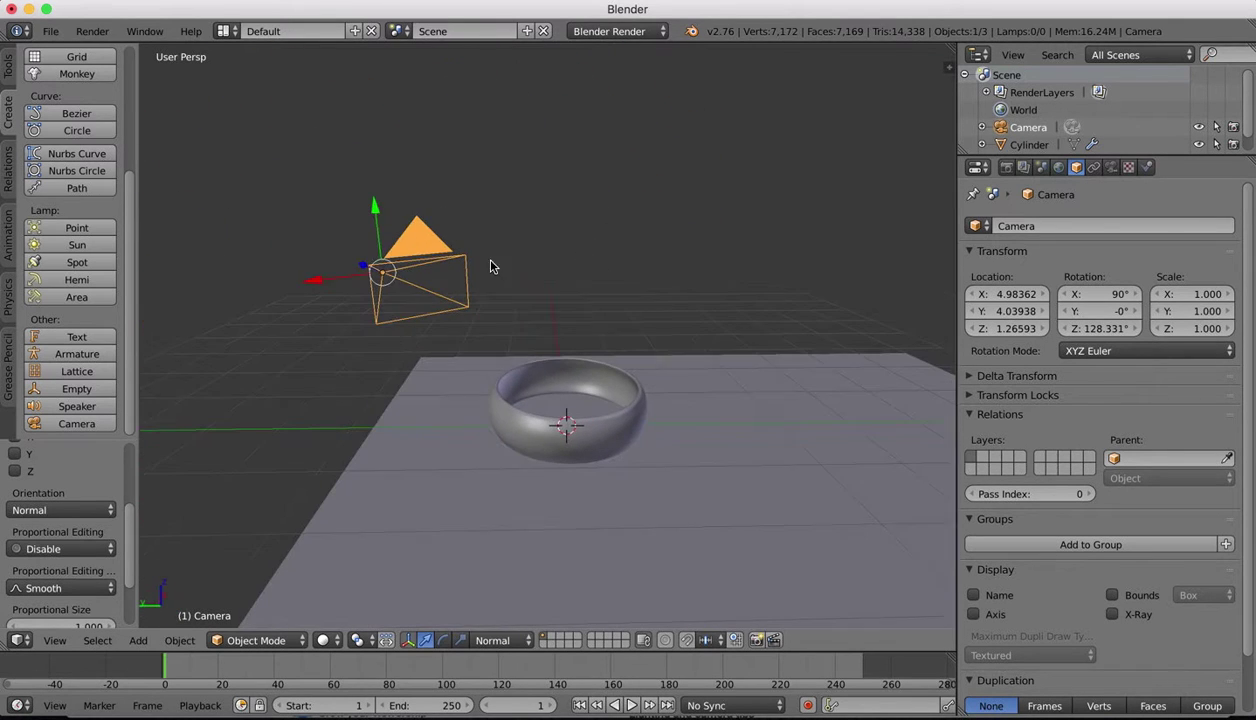
{"action": "scroll", "coordinate": [625, 275], "scroll_direction": "down", "scroll_amount": 6}
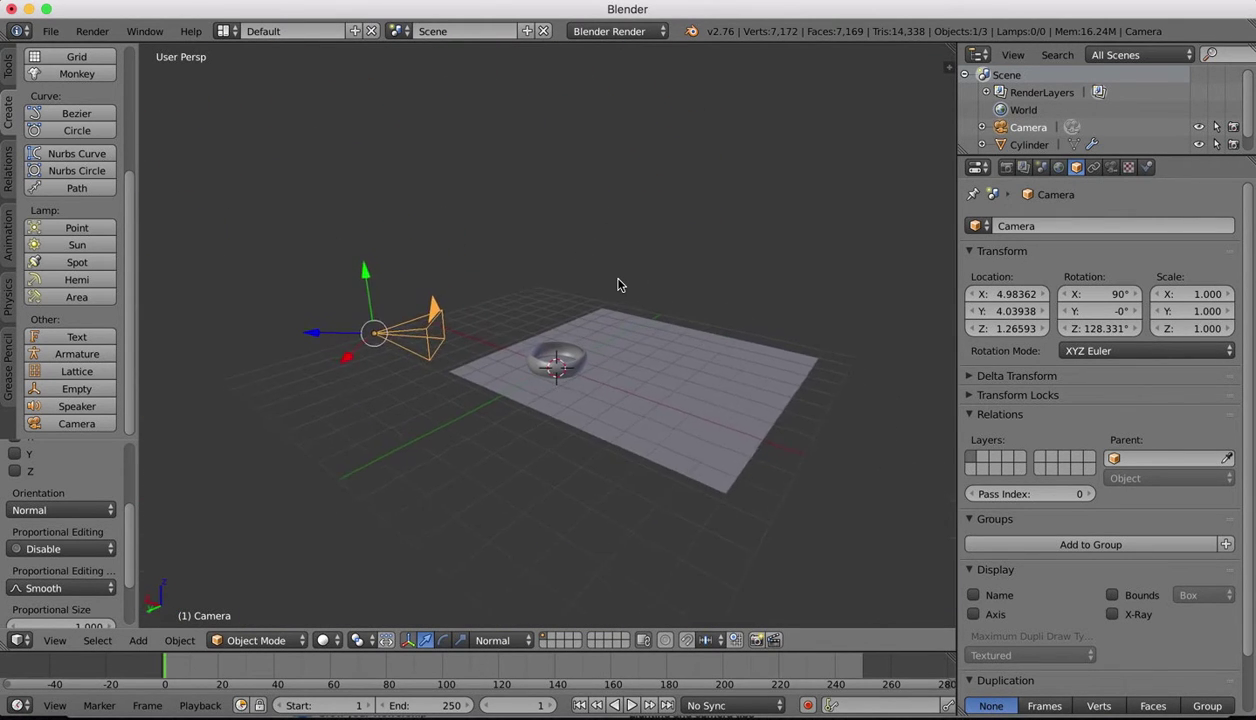
{"action": "key", "text": "g"}
{"action": "key", "text": "z"}
{"action": "key", "text": "z"}
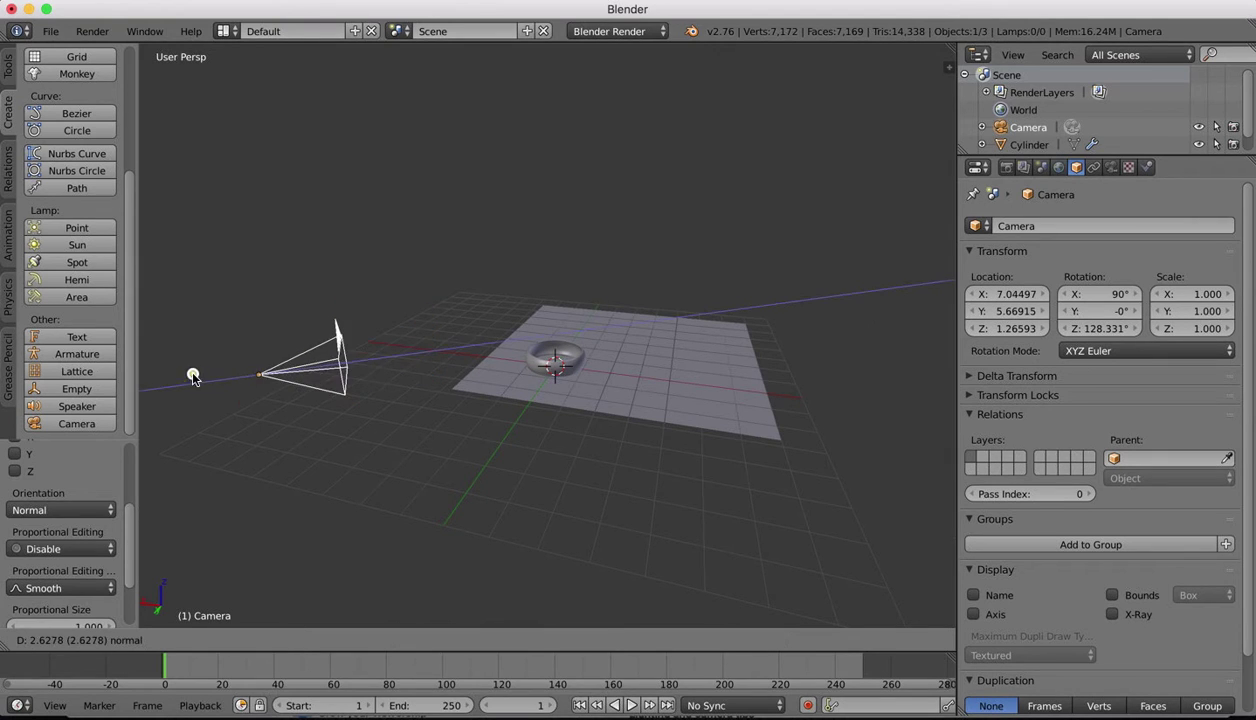
{"action": "left_click", "coordinate": [195, 368]}
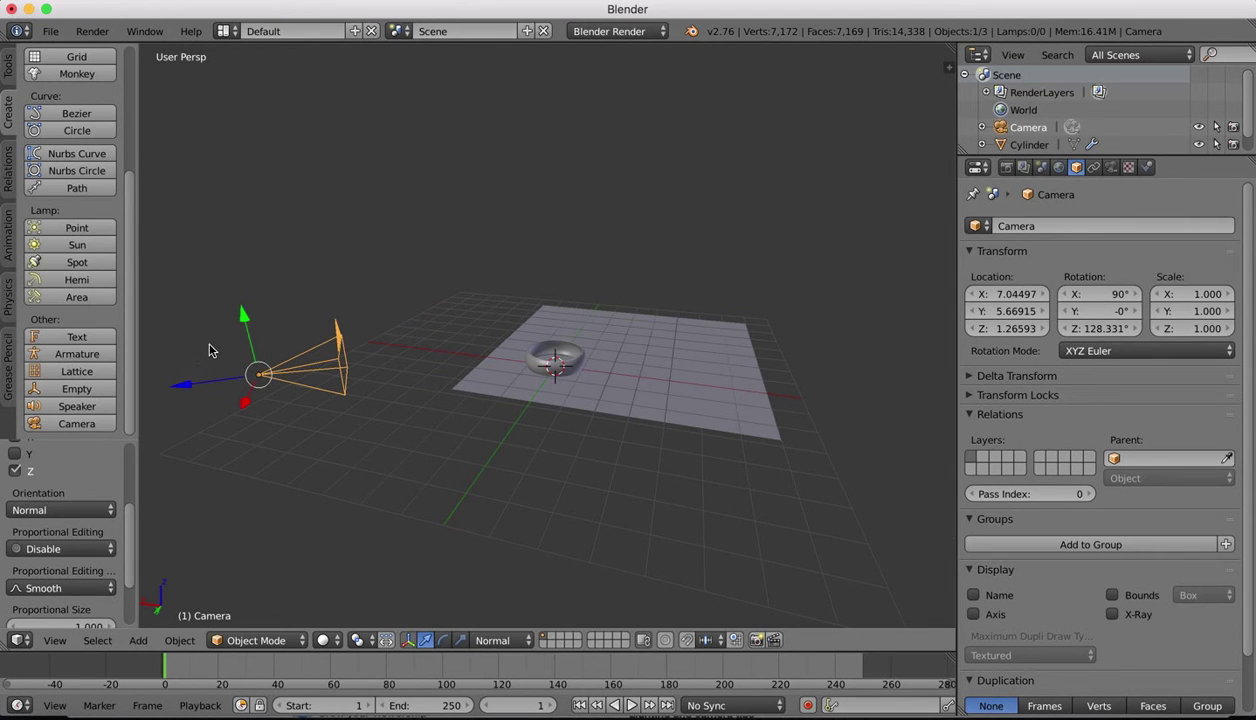
Step: Tilt the camera to 84.087° on X and refine its framing through the camera view
{"action": "left_click", "coordinate": [443, 643]}
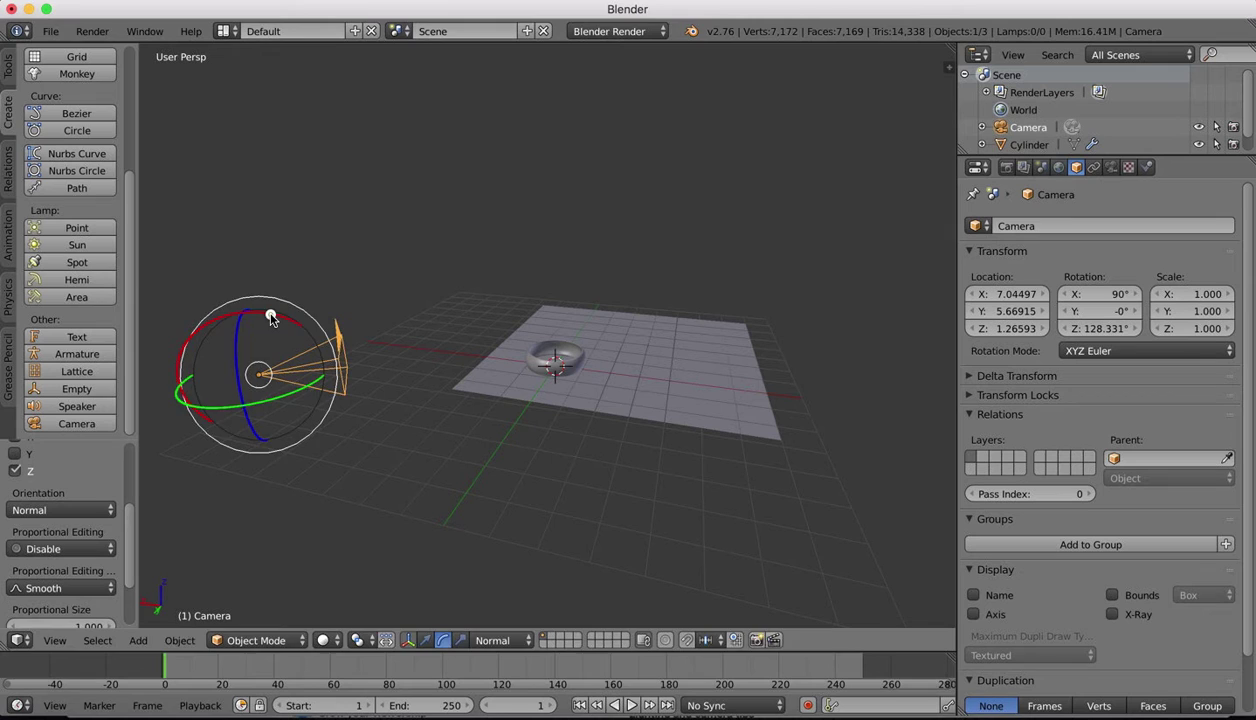
{"action": "left_click_drag", "start_coordinate": [270, 318], "coordinate": [275, 326]}
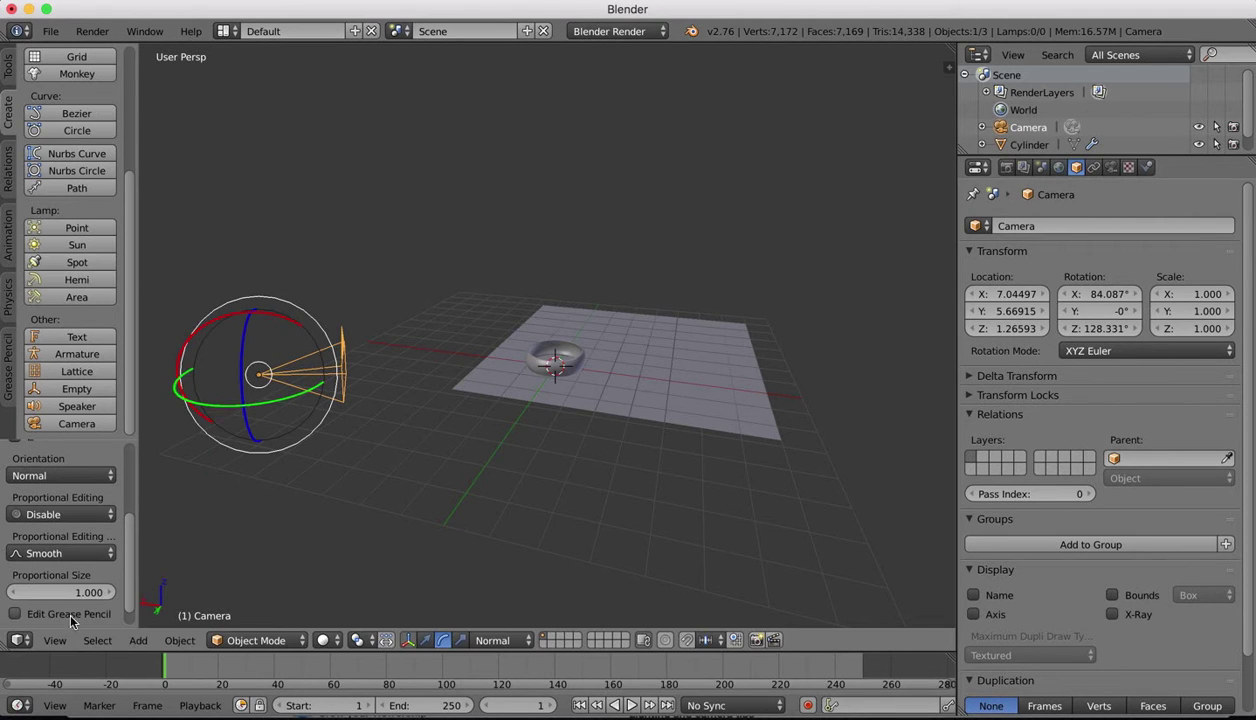
{"action": "left_click", "coordinate": [55, 640]}
{"action": "left_click", "coordinate": [81, 578]}
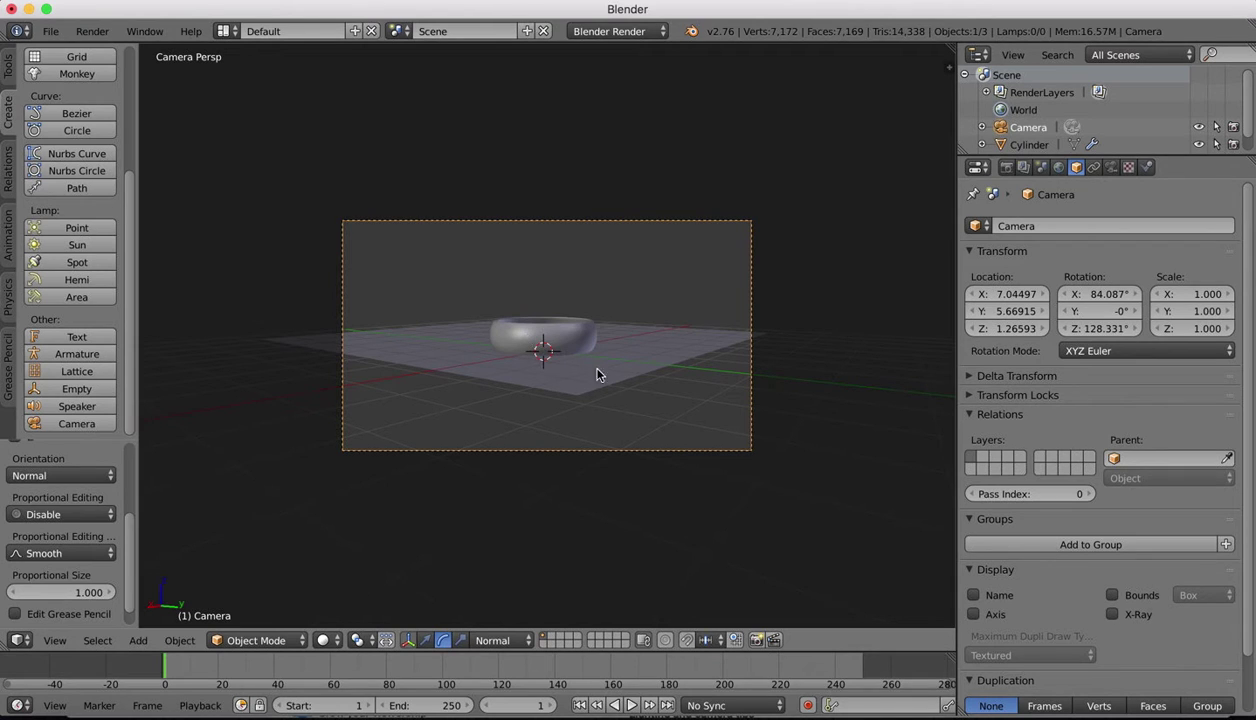
{"action": "key", "text": "g"}
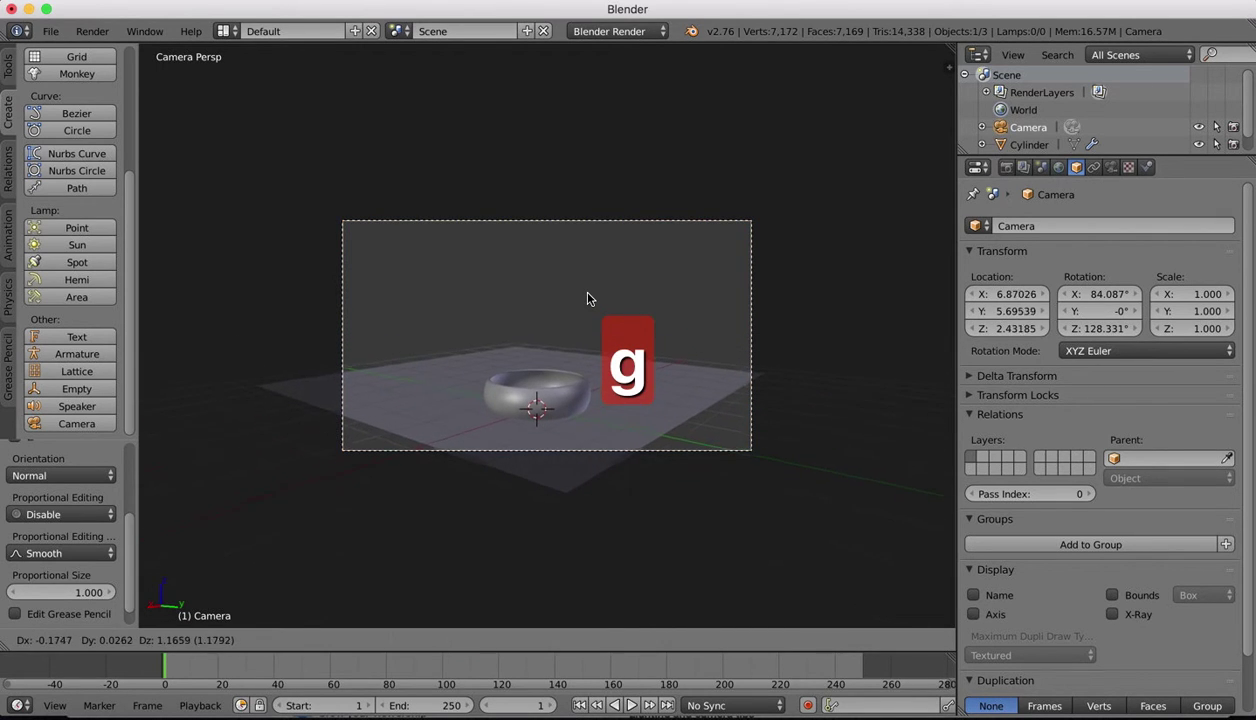
{"action": "left_click", "coordinate": [586, 300]}
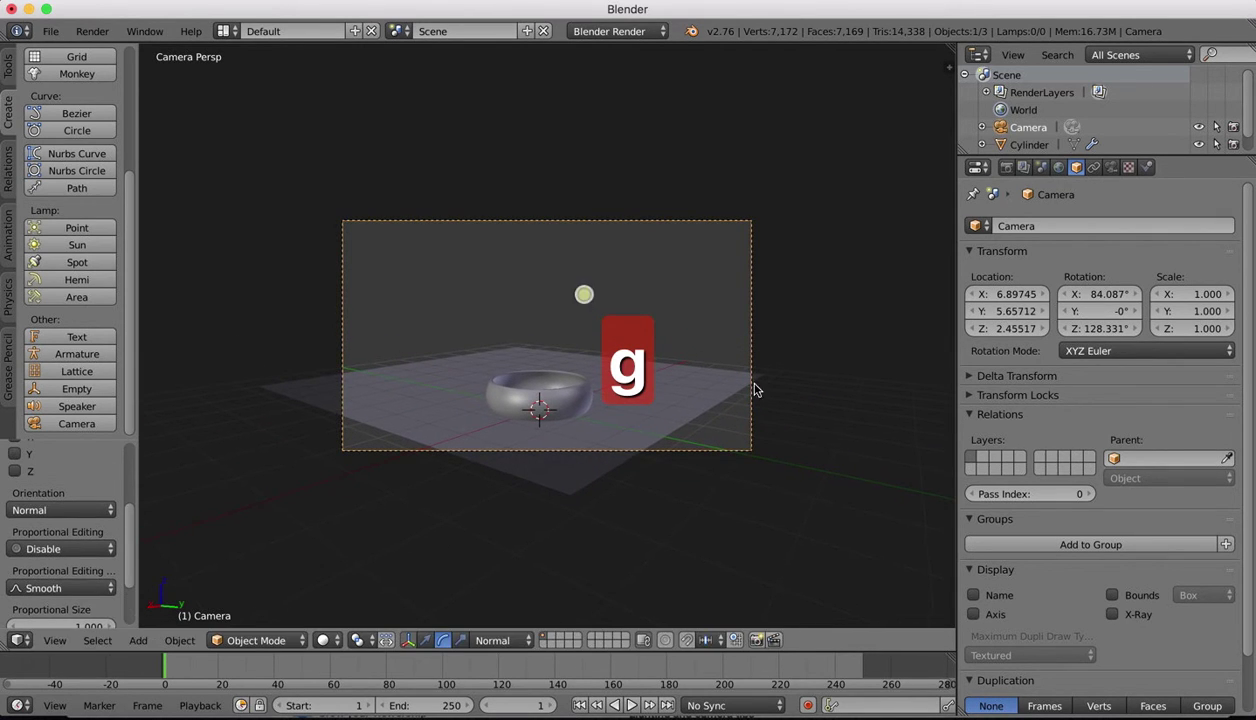
Step: Increase the camera's focal length and move the camera to reframe the ring
{"action": "left_click", "coordinate": [1112, 167]}
{"action": "left_click_drag", "start_coordinate": [1037, 298], "coordinate": [1037, 298]}
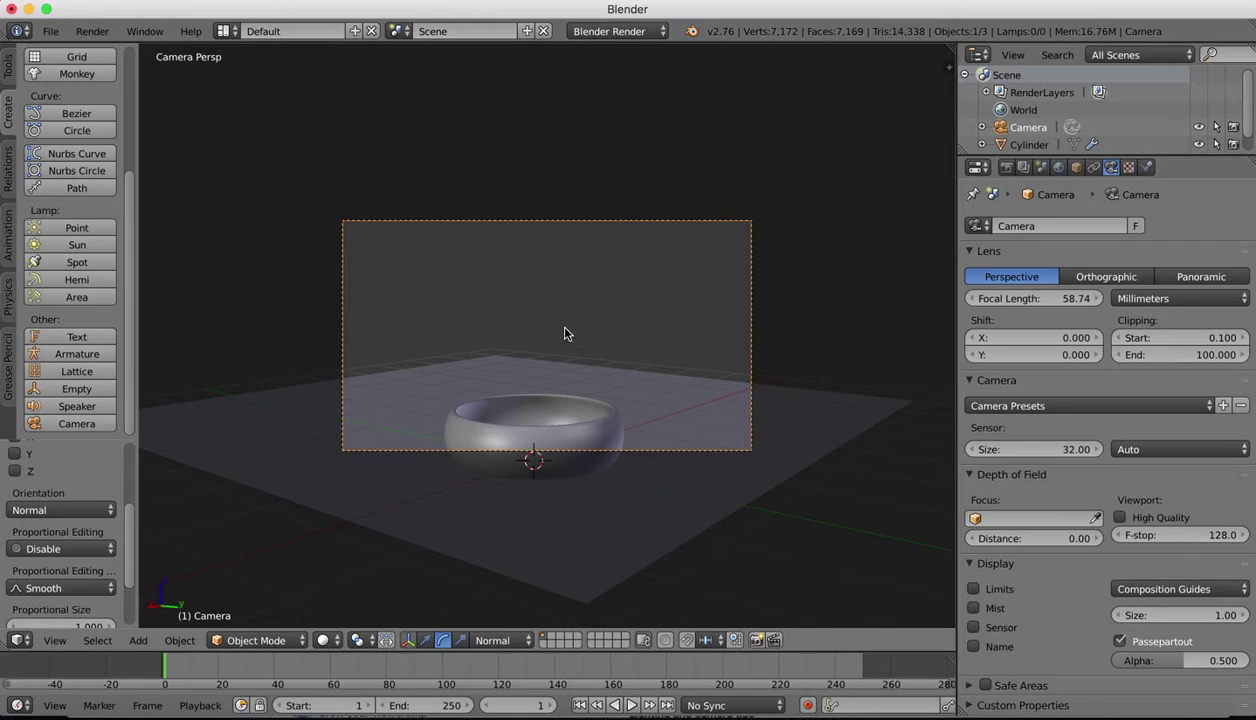
{"action": "key", "text": "g"}
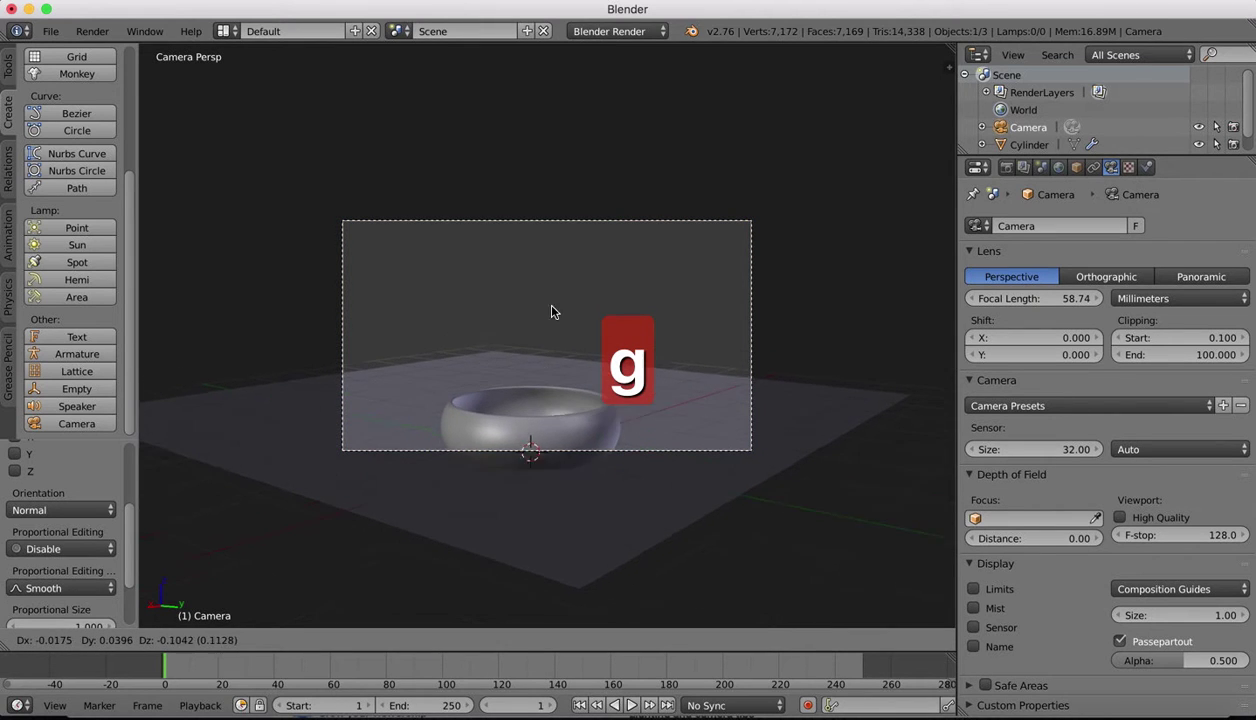
{"action": "left_click", "coordinate": [549, 286]}
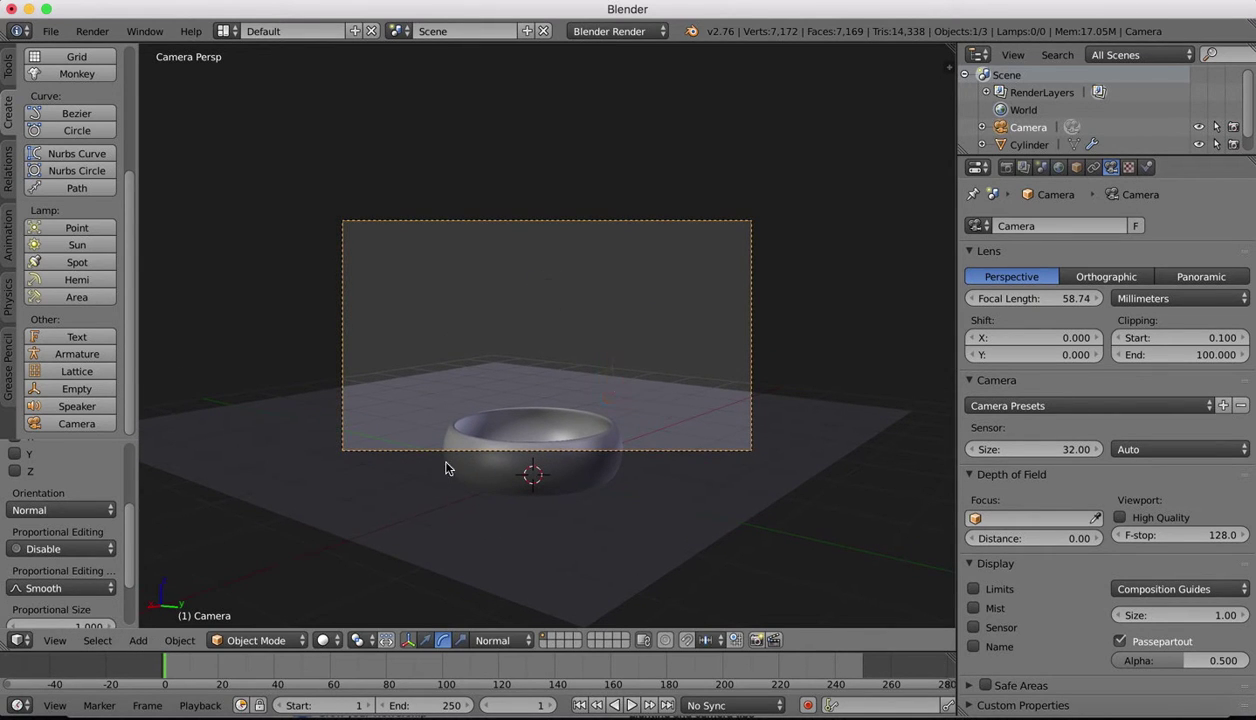
Step: Abandon a trial tilt and reposition the camera again from the camera view
{"action": "middle_click_drag", "start_coordinate": [446, 468], "coordinate": [533, 476]}
{"action": "scroll", "coordinate": [535, 478], "scroll_direction": "down", "scroll_amount": 5}
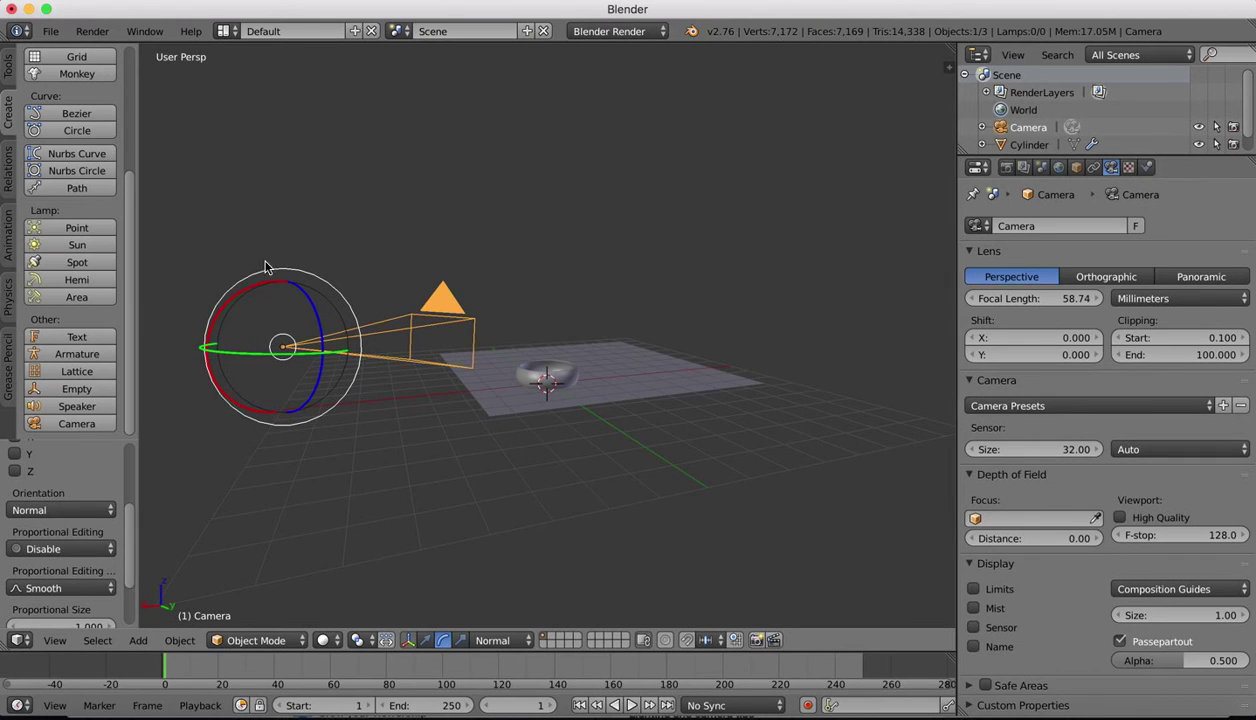
{"action": "left_click_drag", "start_coordinate": [229, 306], "coordinate": [233, 300]}
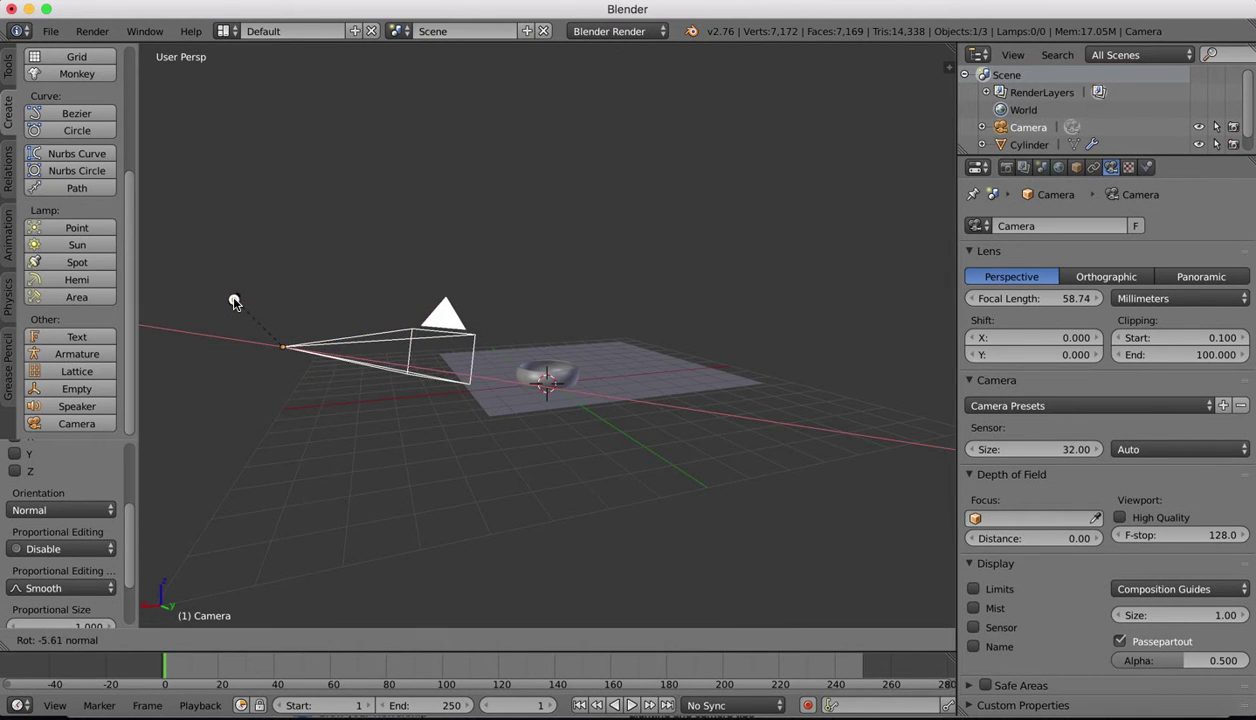
{"action": "right_click", "coordinate": [233, 300]}
{"action": "left_click", "coordinate": [45, 640]}
{"action": "left_click", "coordinate": [82, 578]}
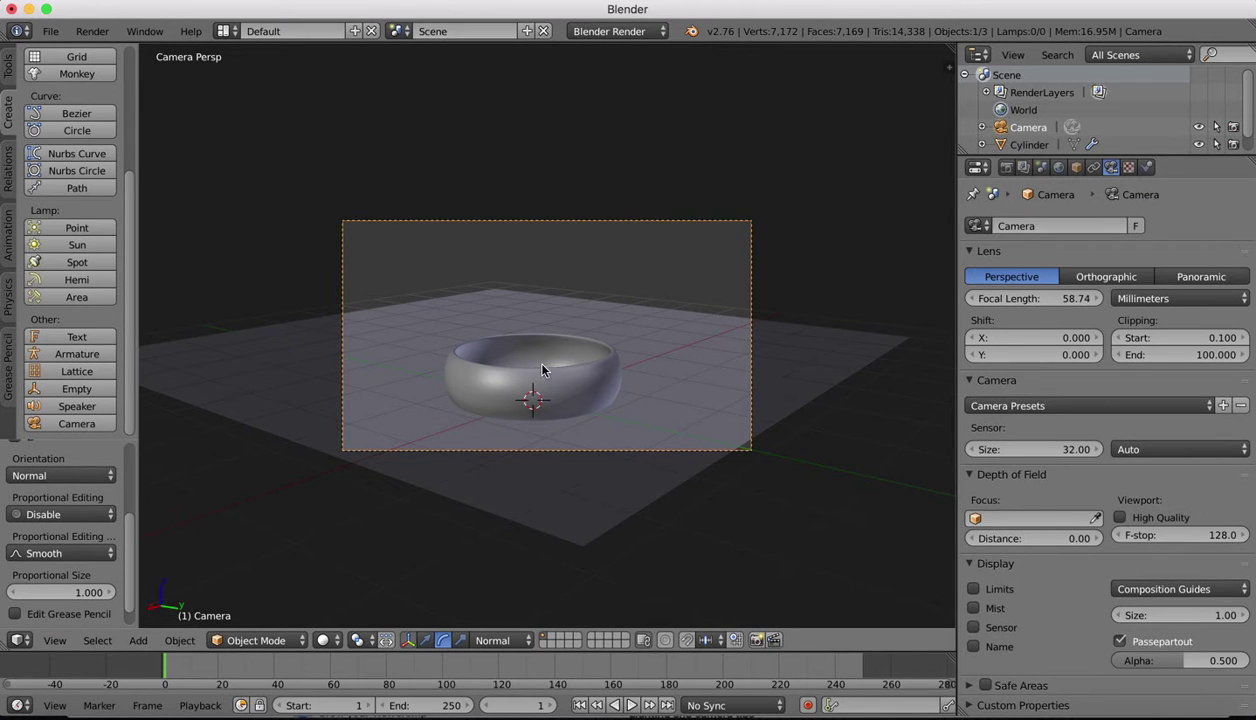
{"action": "key", "text": "g"}
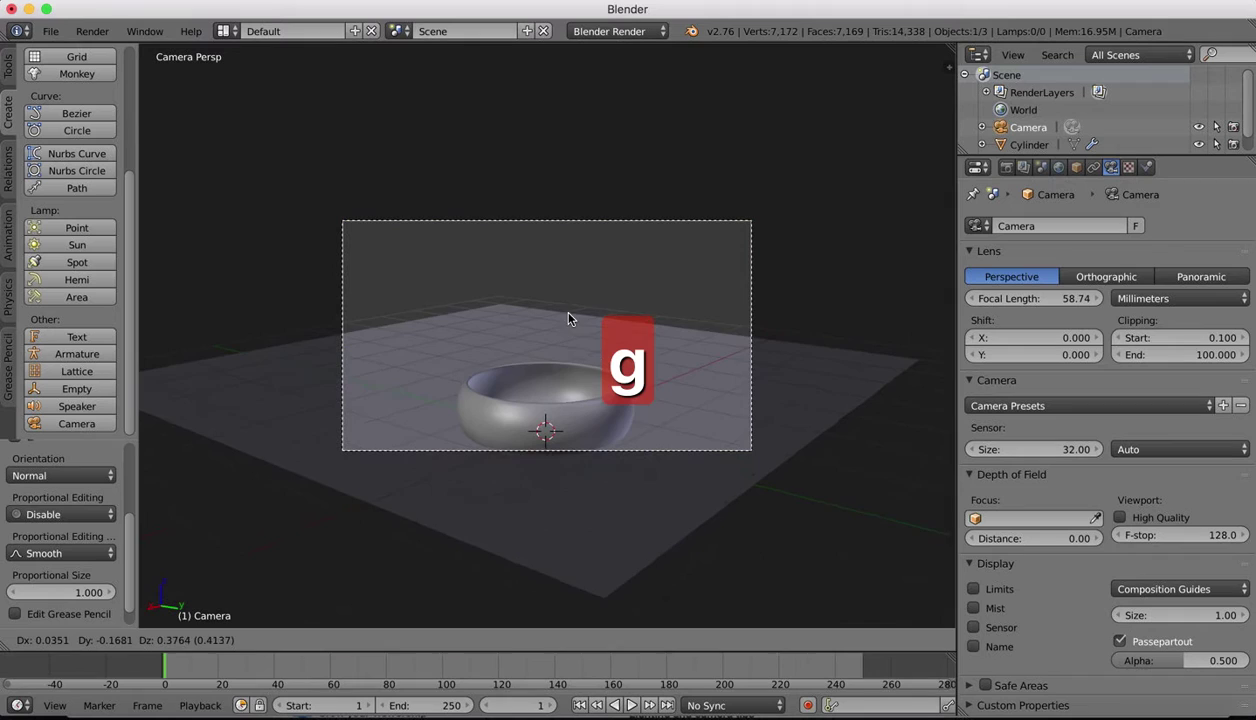
{"action": "left_click", "coordinate": [565, 290]}
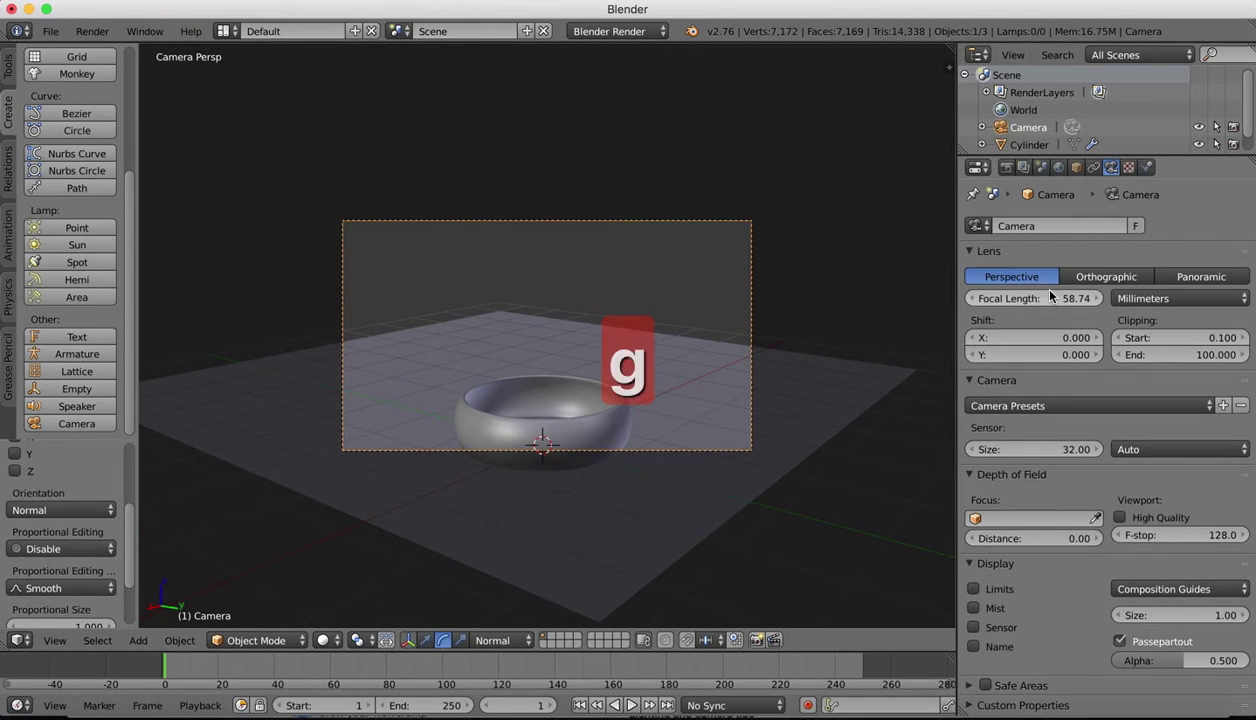
Step: Set focal length to 59.68 mm, tilt the camera on X, and refine the close-up framing
{"action": "left_click_drag", "start_coordinate": [1045, 298], "coordinate": [1058, 298]}
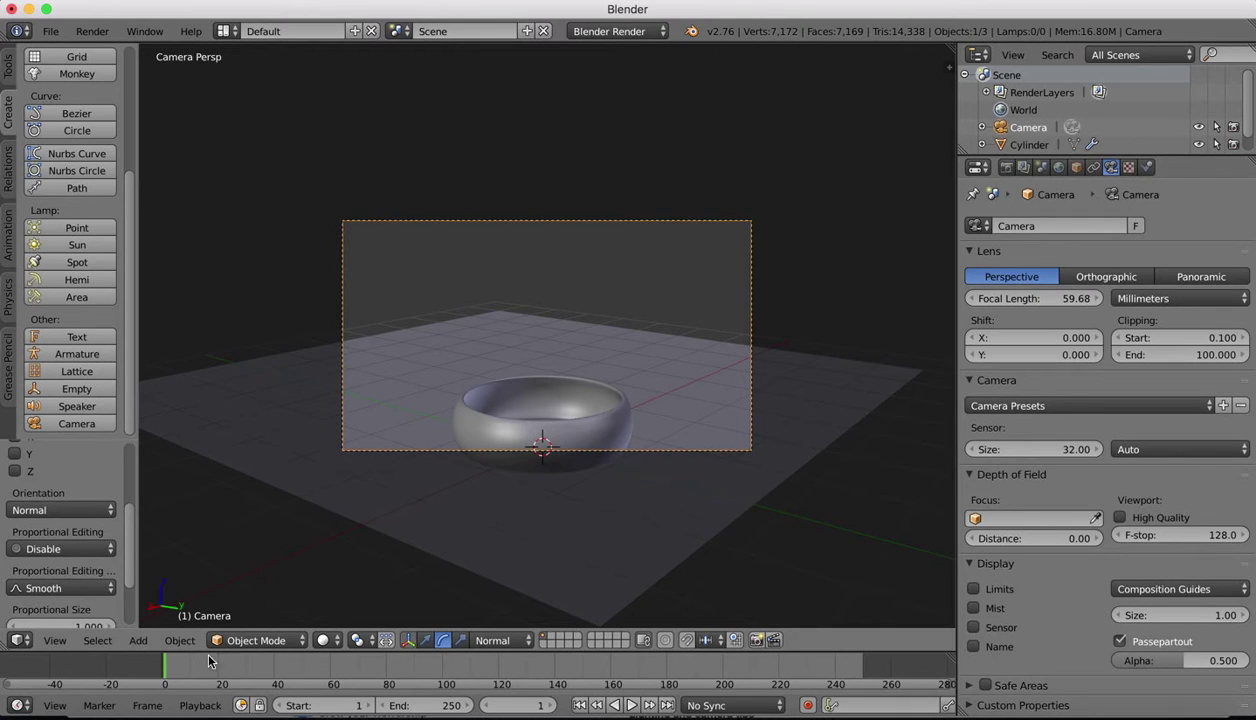
{"action": "middle_click_drag", "start_coordinate": [381, 359], "coordinate": [389, 396]}
{"action": "left_click_drag", "start_coordinate": [387, 393], "coordinate": [390, 390]}
{"action": "left_click", "coordinate": [46, 647]}
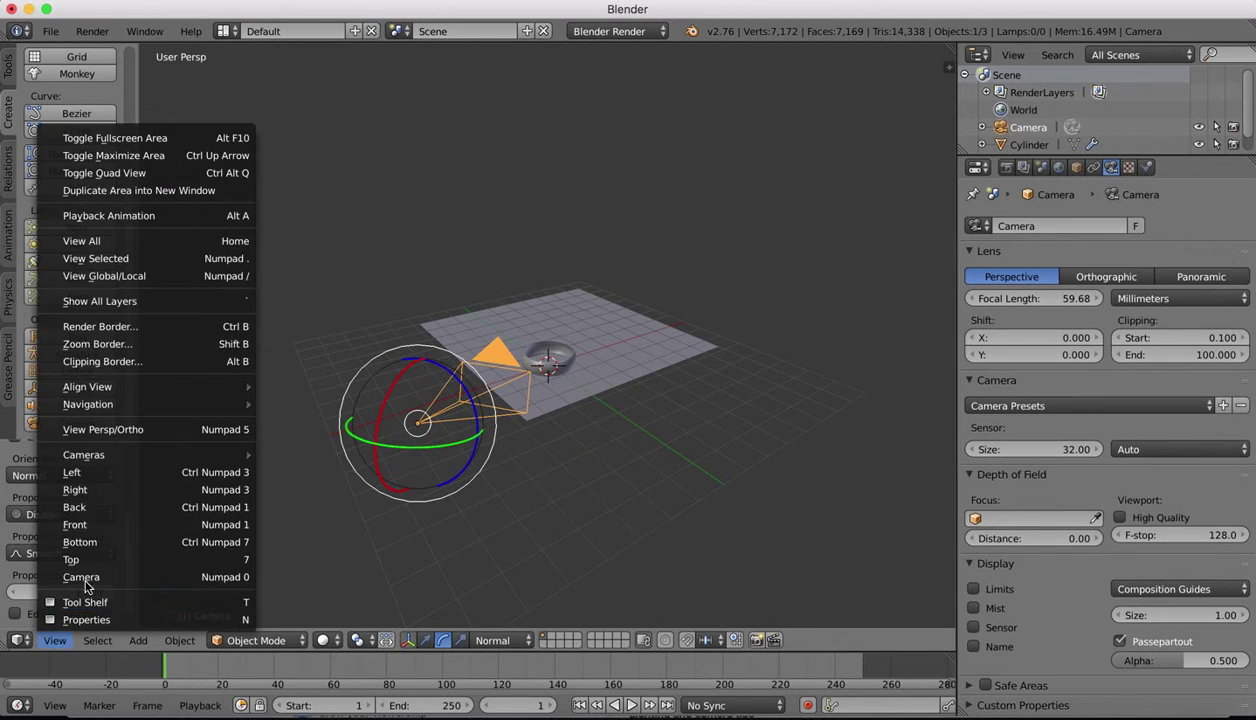
{"action": "left_click", "coordinate": [80, 572]}
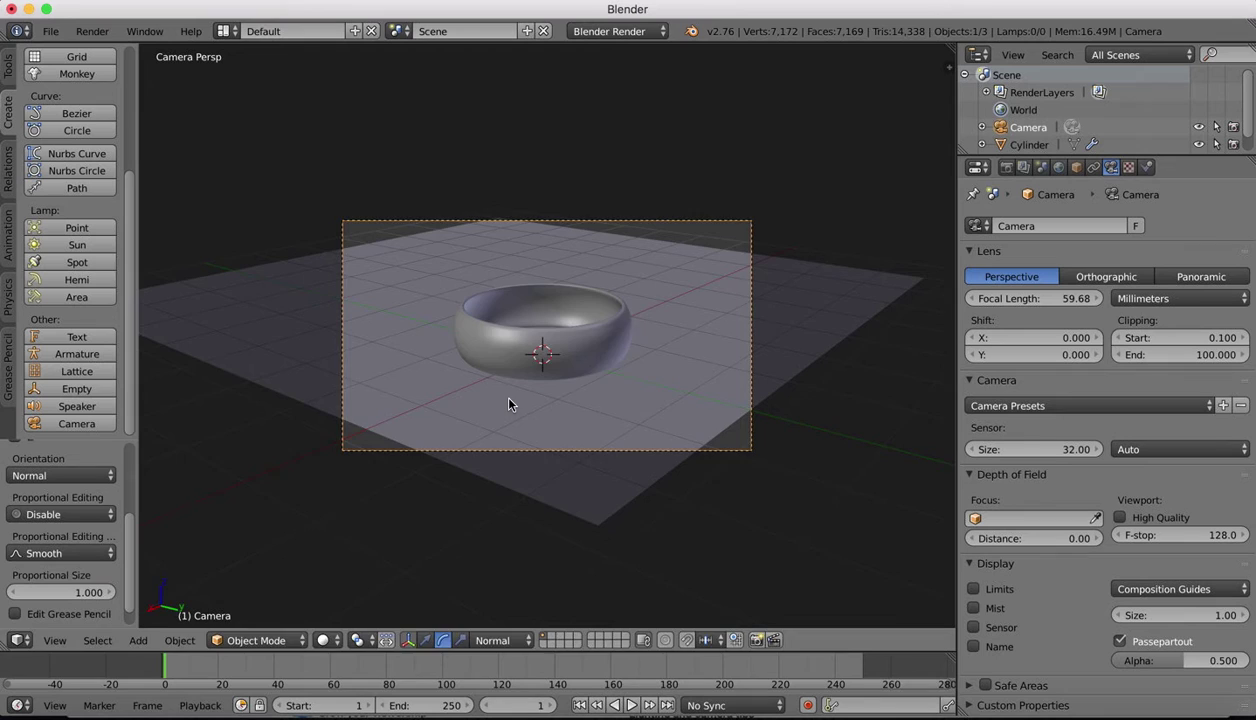
{"action": "key", "text": "g"}
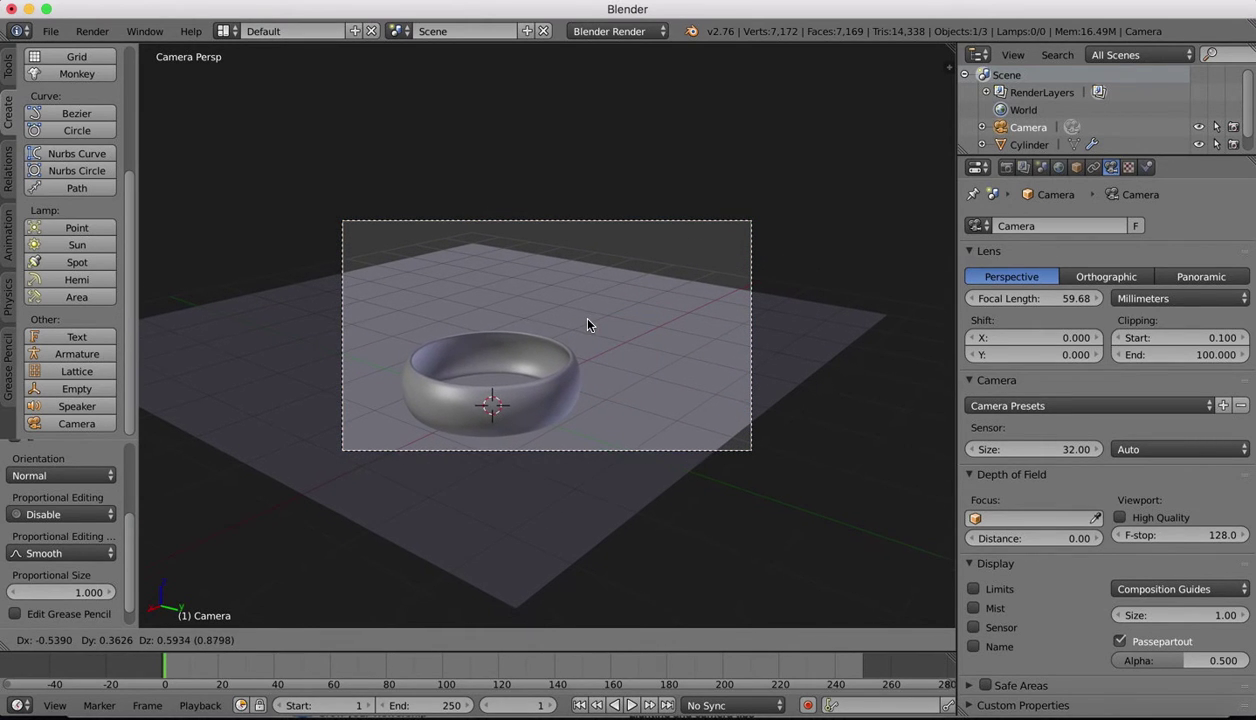
{"action": "left_click", "coordinate": [588, 323]}
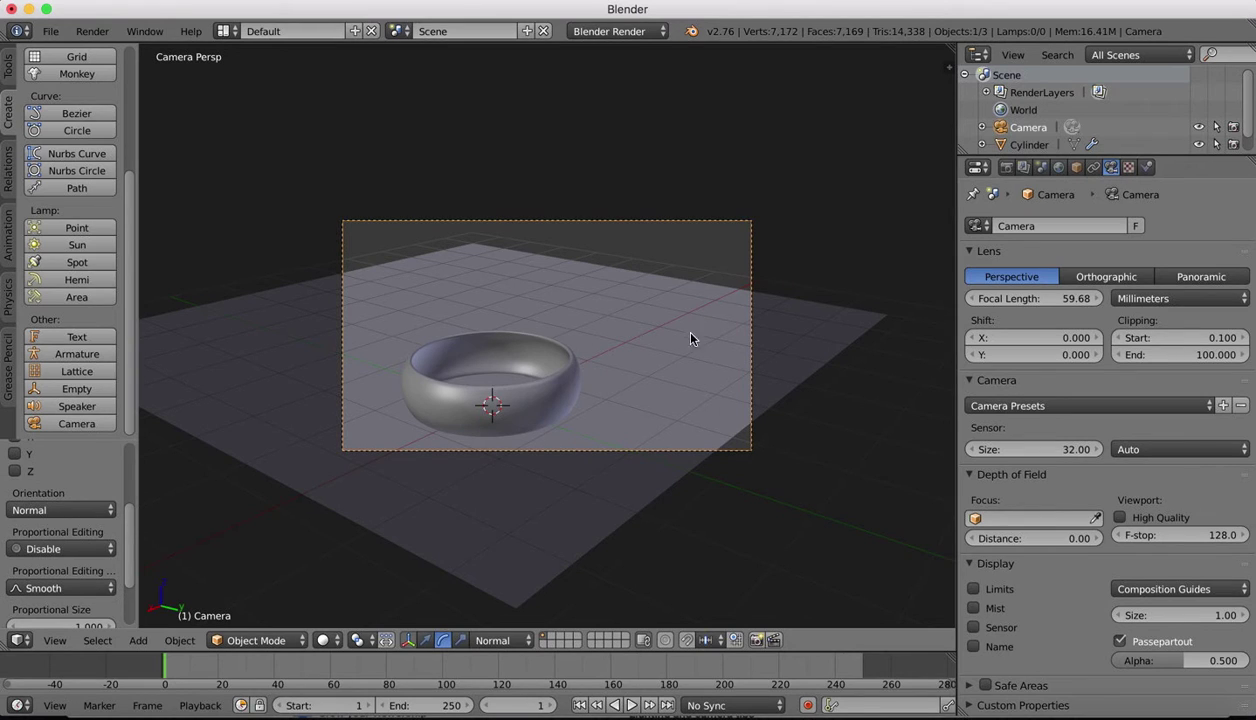
Step: Select the Plane and nudge it along X and its other axes with the translate arrows
{"action": "right_click", "coordinate": [509, 553]}
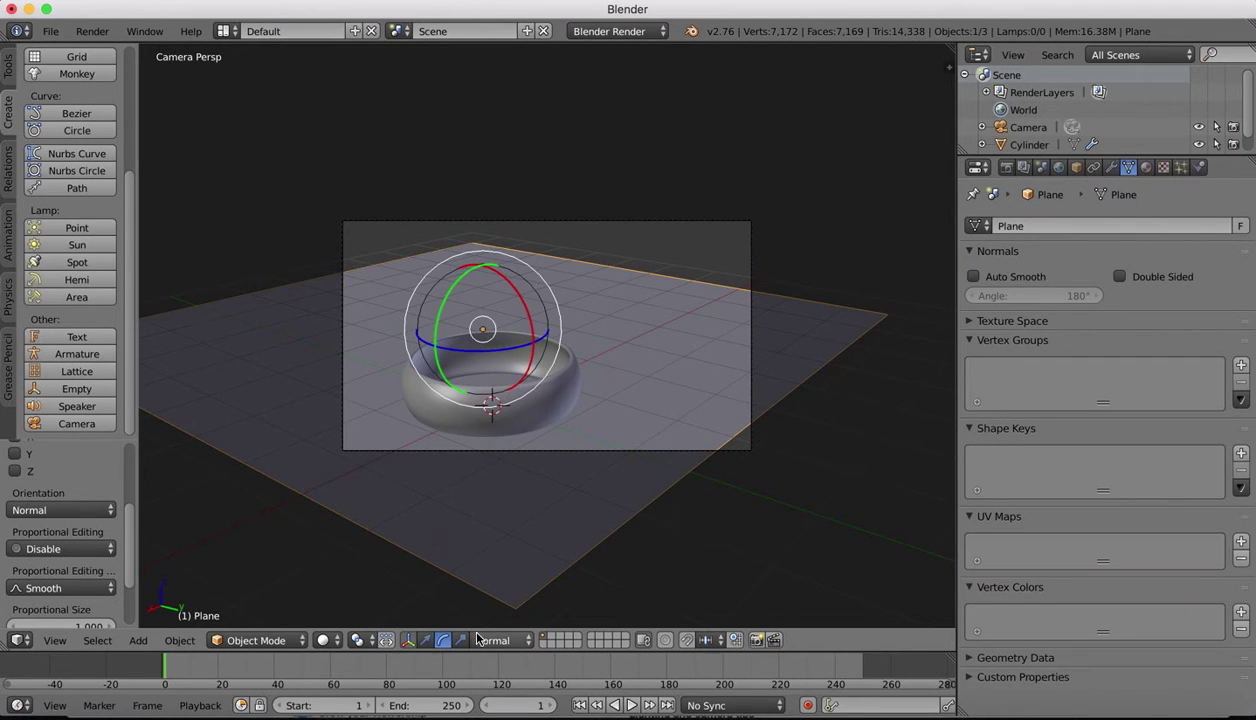
{"action": "left_click", "coordinate": [428, 641]}
{"action": "left_click_drag", "start_coordinate": [528, 352], "coordinate": [553, 348]}
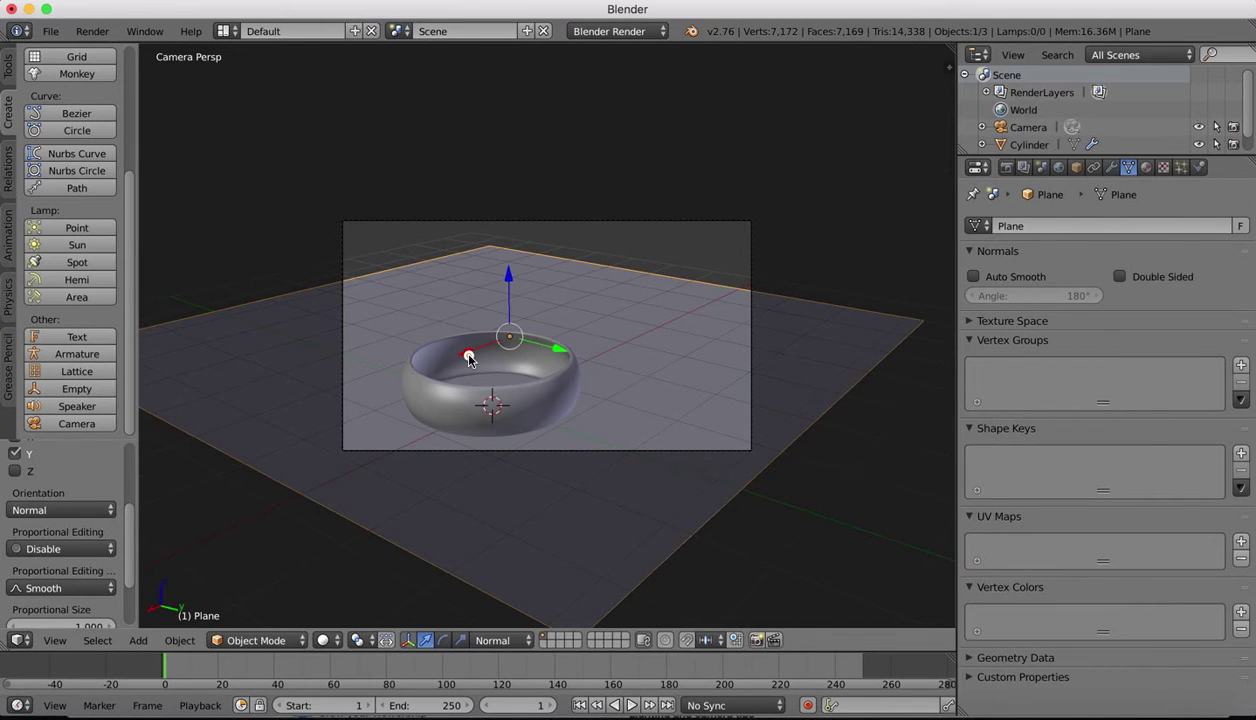
{"action": "left_click_drag", "start_coordinate": [469, 359], "coordinate": [587, 350]}
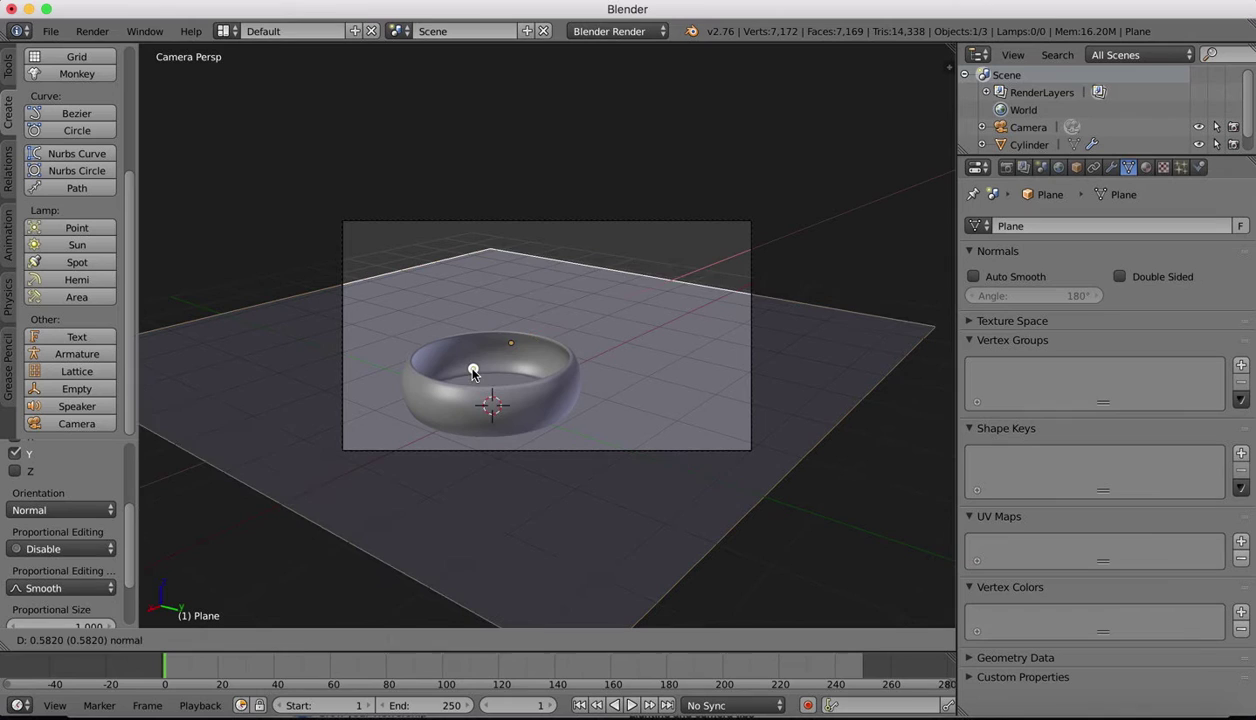
{"action": "left_click_drag", "start_coordinate": [473, 372], "coordinate": [450, 371]}
{"action": "left_click_drag", "start_coordinate": [533, 360], "coordinate": [550, 364]}
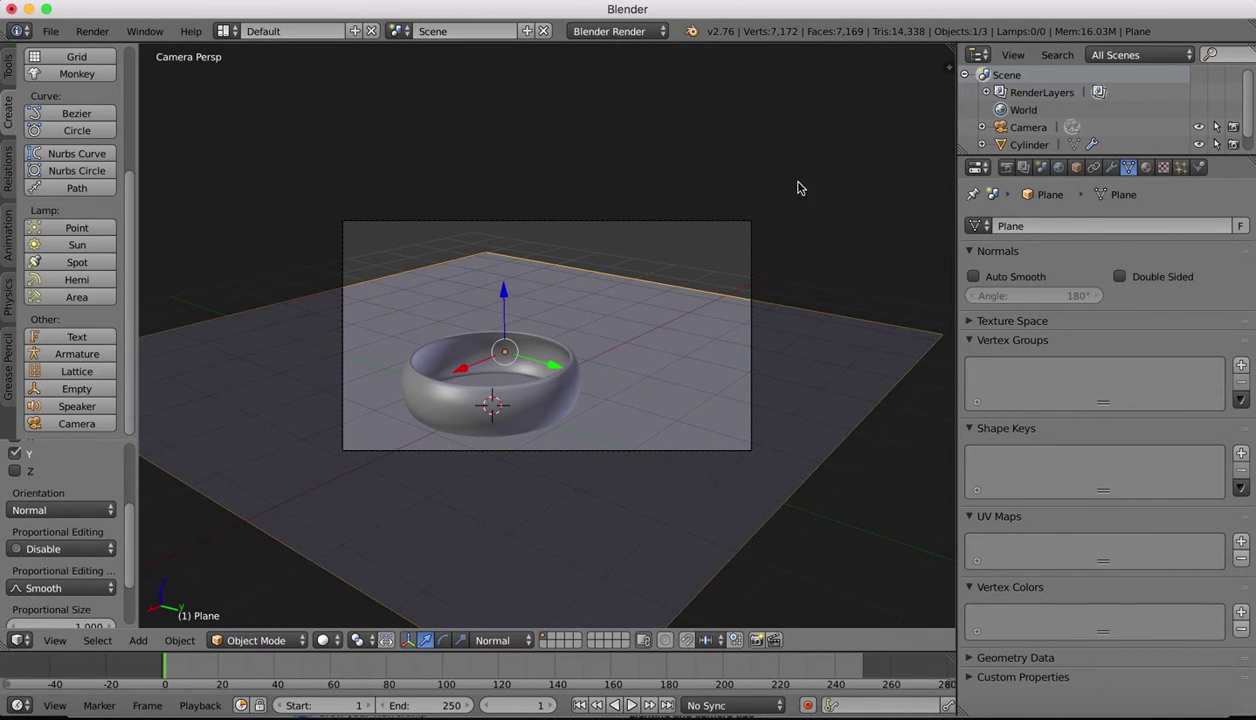
{"action": "scroll", "coordinate": [827, 164], "scroll_direction": "right", "scroll_amount": 10}
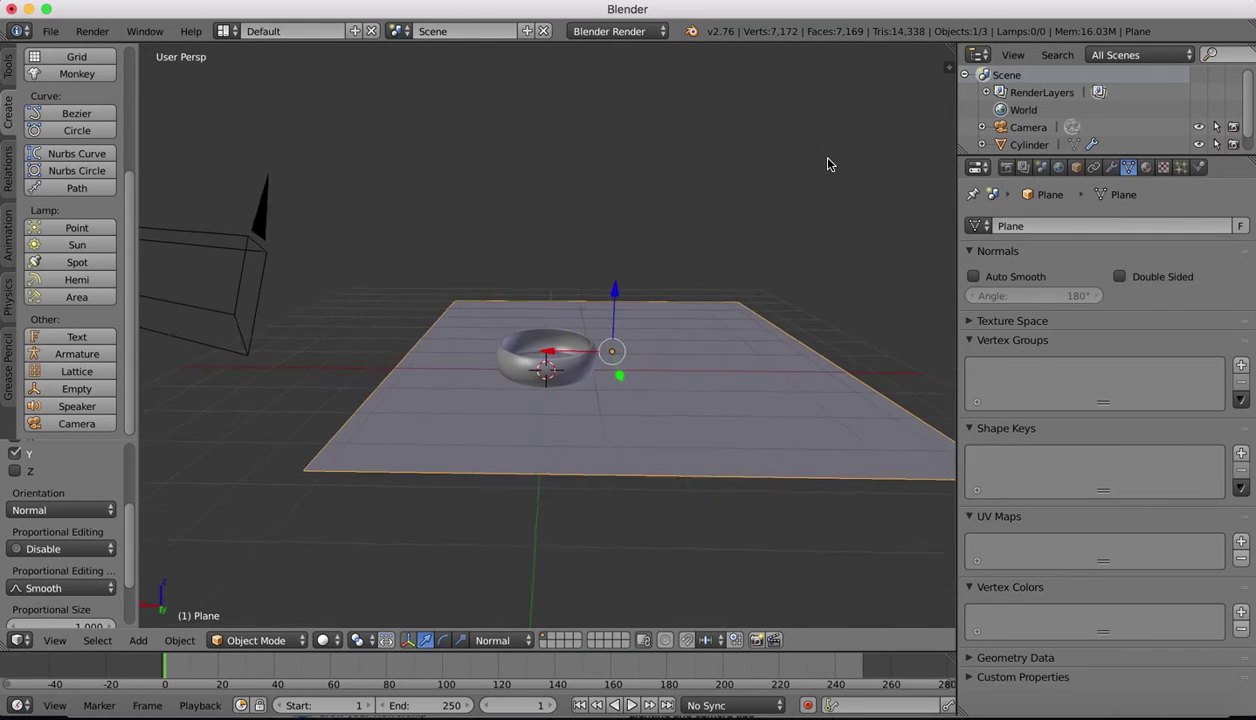
{"action": "scroll", "coordinate": [827, 166], "scroll_direction": "down", "scroll_amount": 5}
{"action": "scroll", "coordinate": [827, 166], "scroll_direction": "right", "scroll_amount": 5}
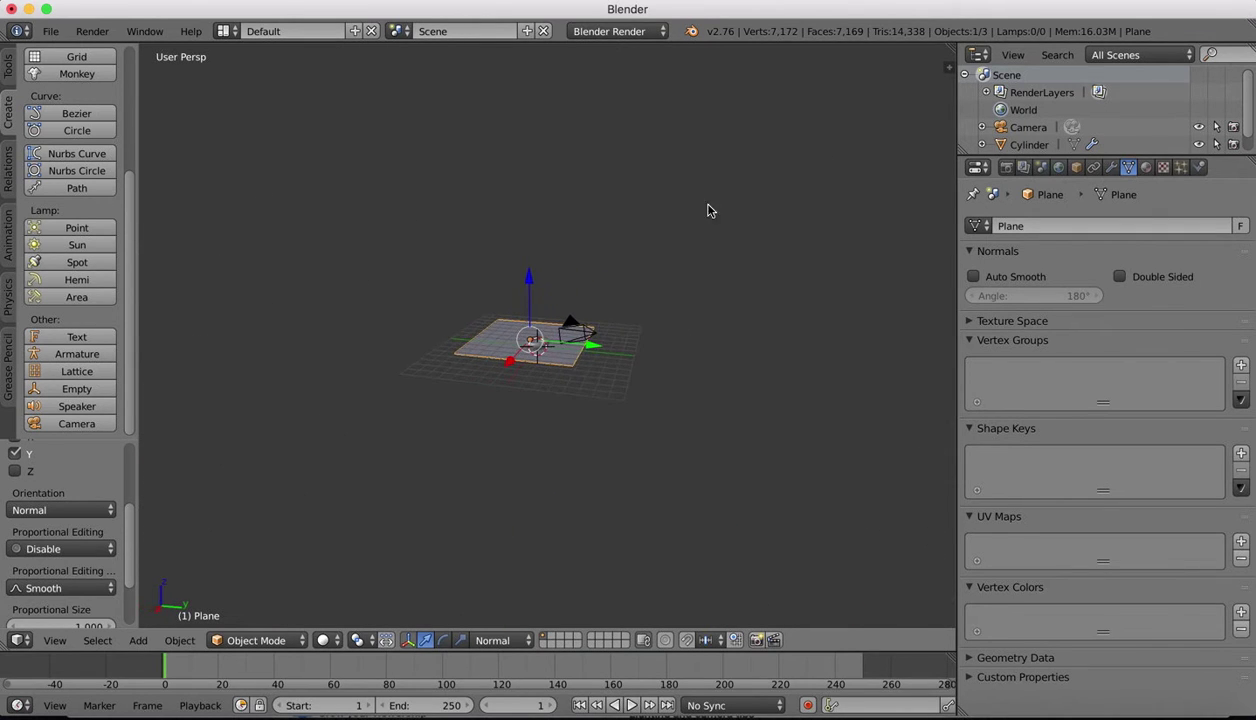
{"action": "scroll", "coordinate": [518, 221], "scroll_direction": "up", "scroll_amount": 8}
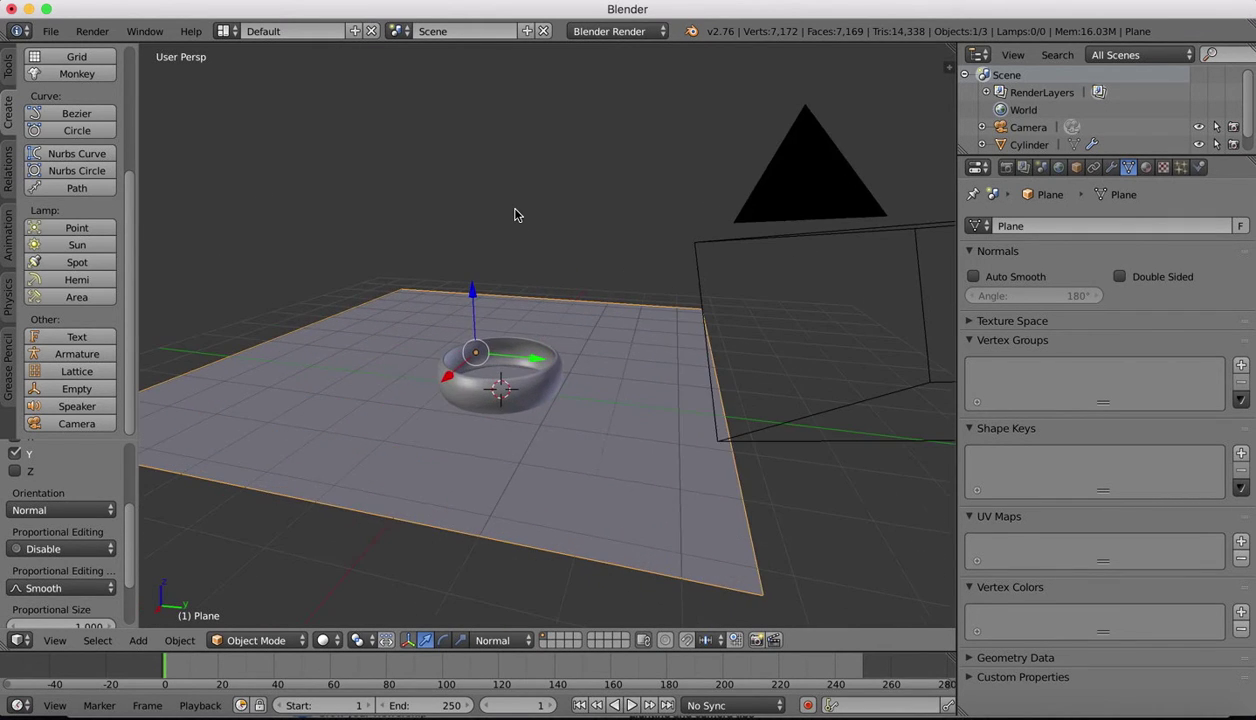
{"action": "scroll", "coordinate": [515, 215], "scroll_direction": "right", "scroll_amount": 3}
{"action": "scroll", "coordinate": [642, 263], "scroll_direction": "right", "scroll_amount": 5}
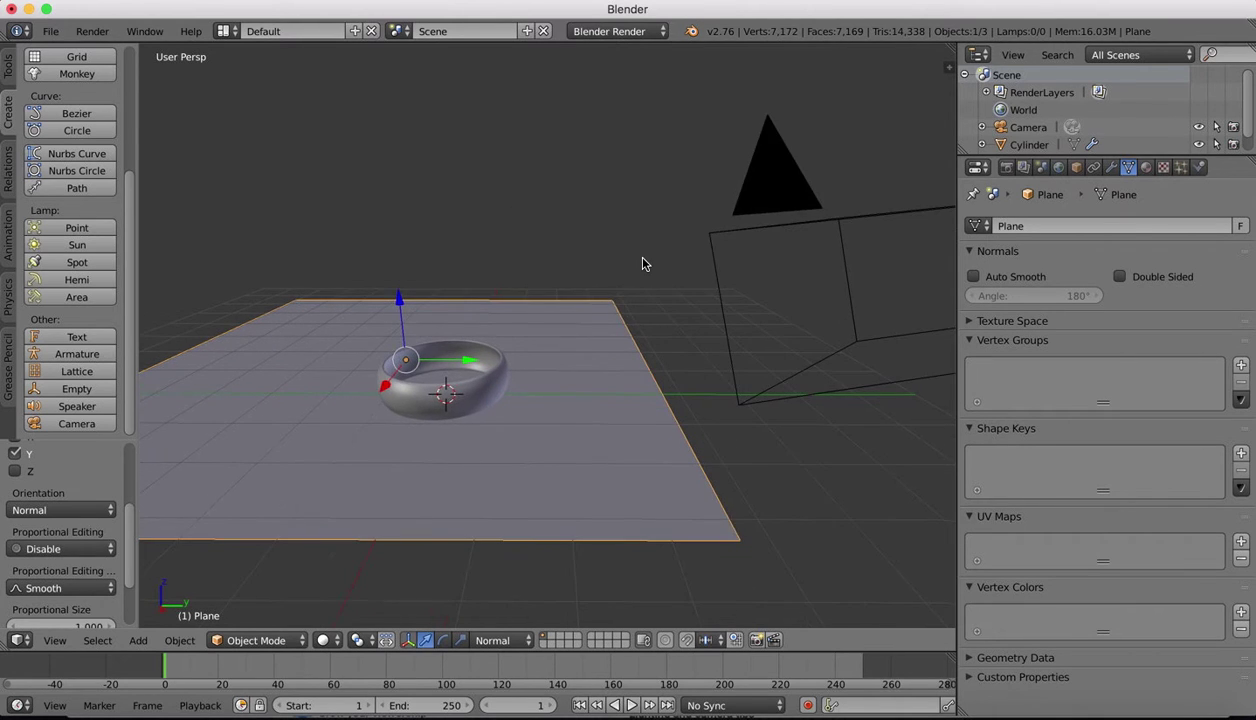
Step: Add an Empty, raise it along Z, and shift it along X
{"action": "left_click", "coordinate": [70, 389]}
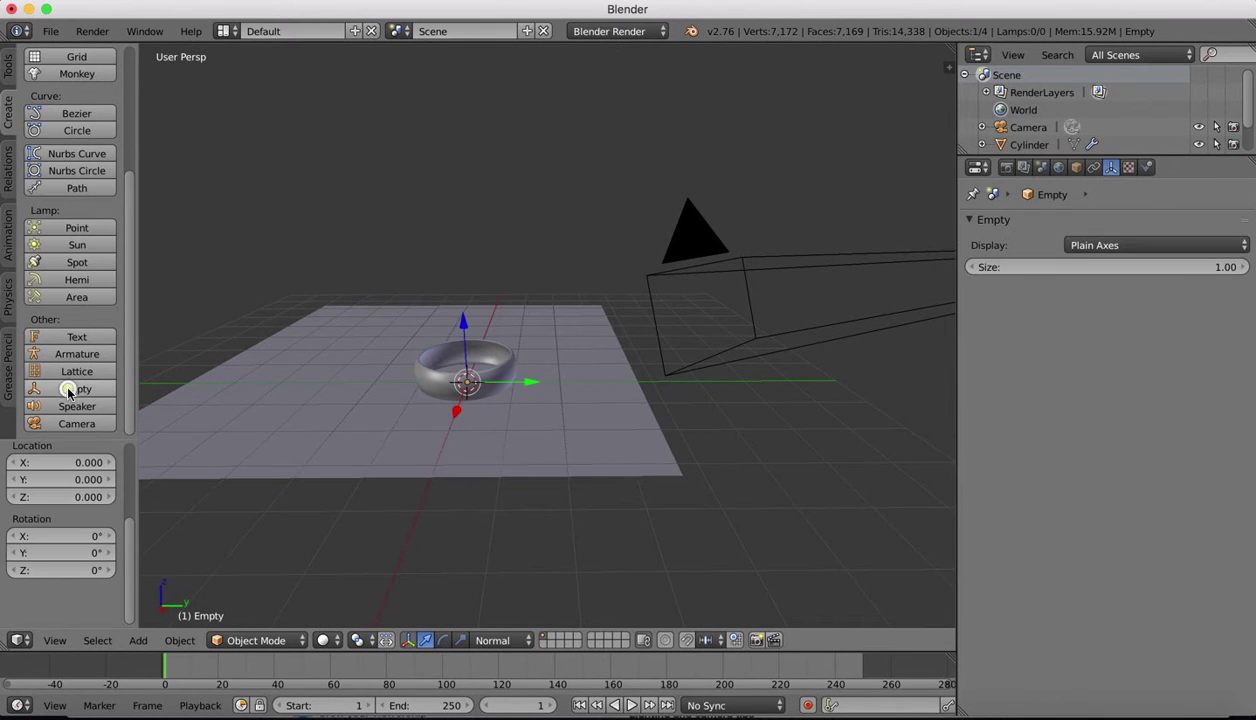
{"action": "left_click_drag", "start_coordinate": [464, 323], "coordinate": [466, 308]}
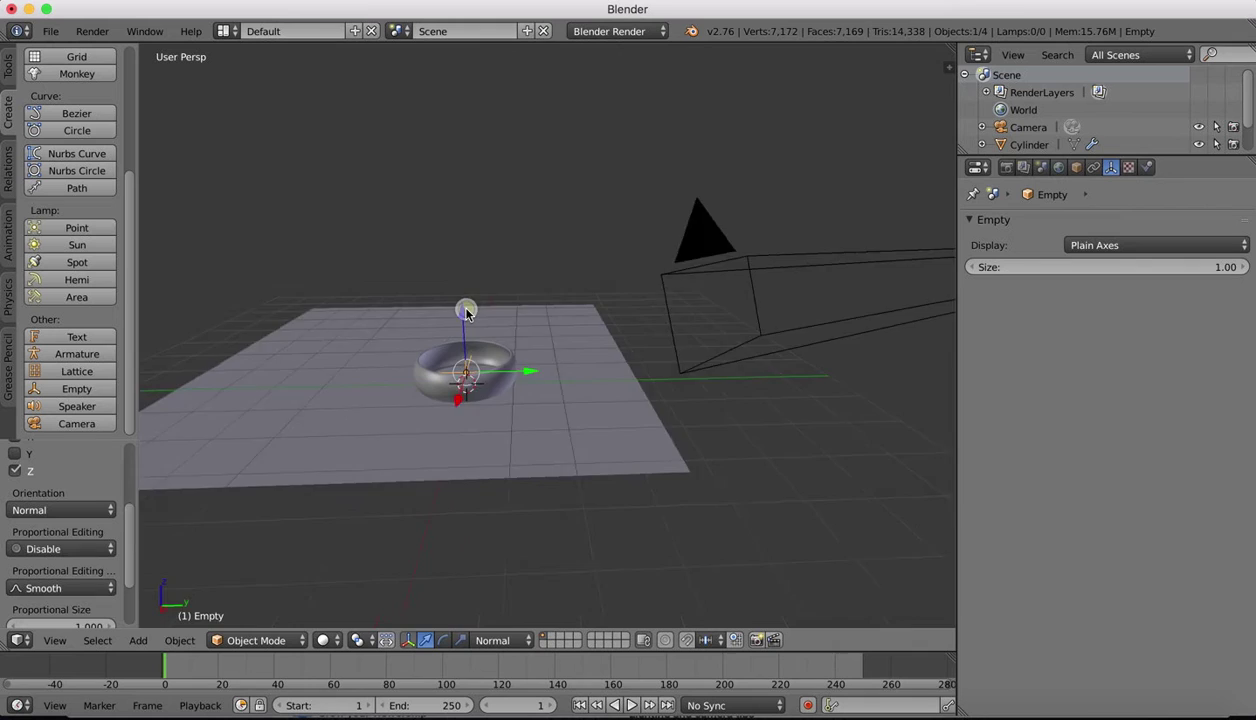
{"action": "scroll", "coordinate": [468, 311], "scroll_direction": "left", "scroll_amount": 5}
{"action": "right_click", "coordinate": [550, 430]}
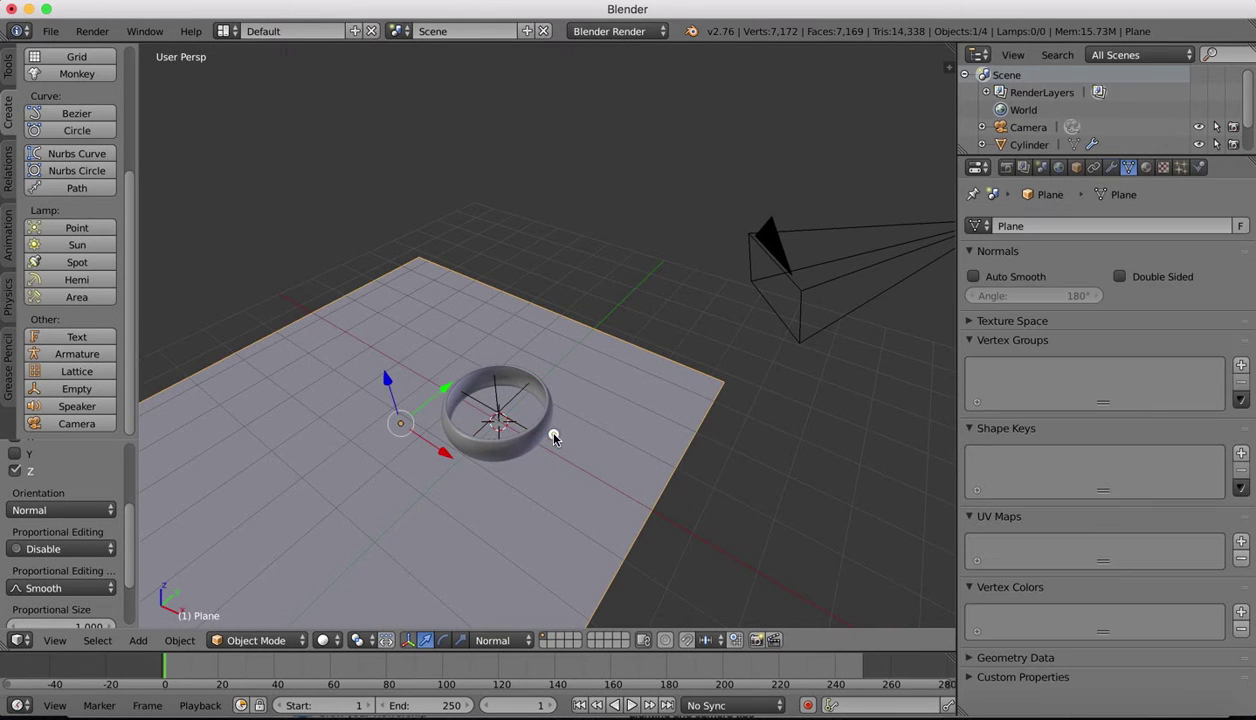
{"action": "right_click", "coordinate": [497, 410]}
{"action": "left_click_drag", "start_coordinate": [548, 441], "coordinate": [604, 455]}
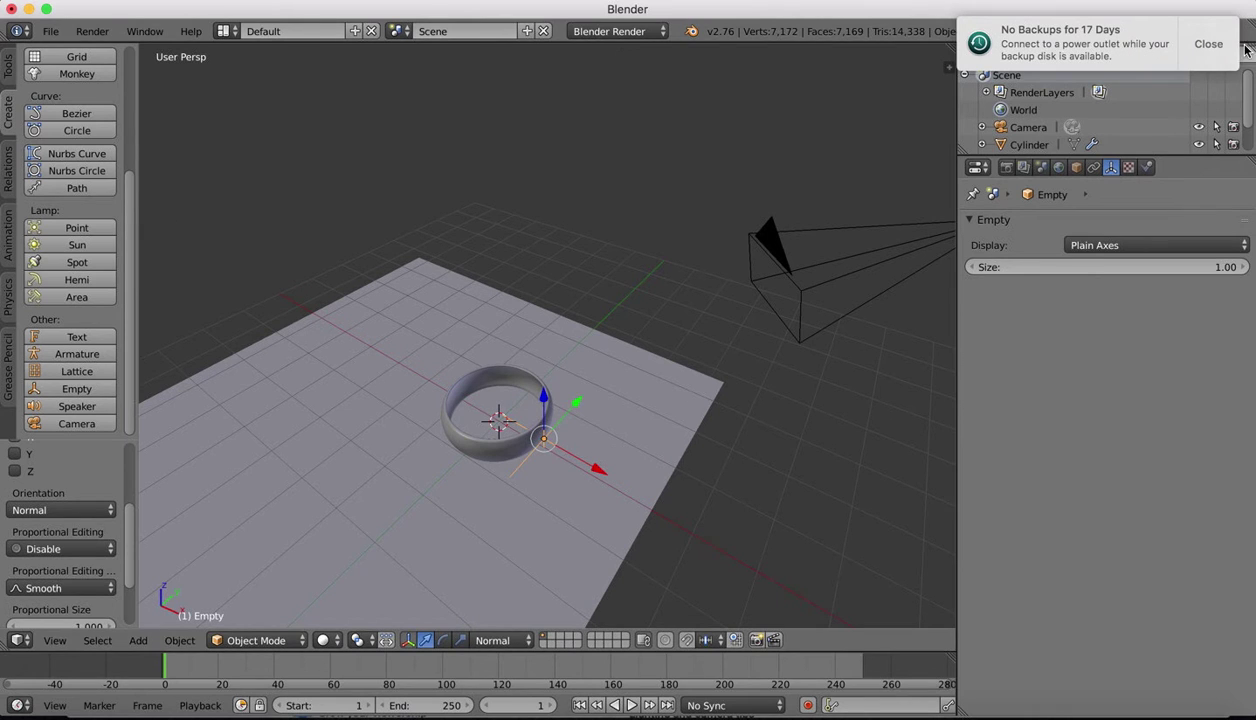
{"action": "left_click", "coordinate": [1210, 45]}
Step: Nudge the Empty along X and Y until it sits beside the ring's outer wall
{"action": "middle_click_drag", "start_coordinate": [535, 350], "coordinate": [500, 385]}
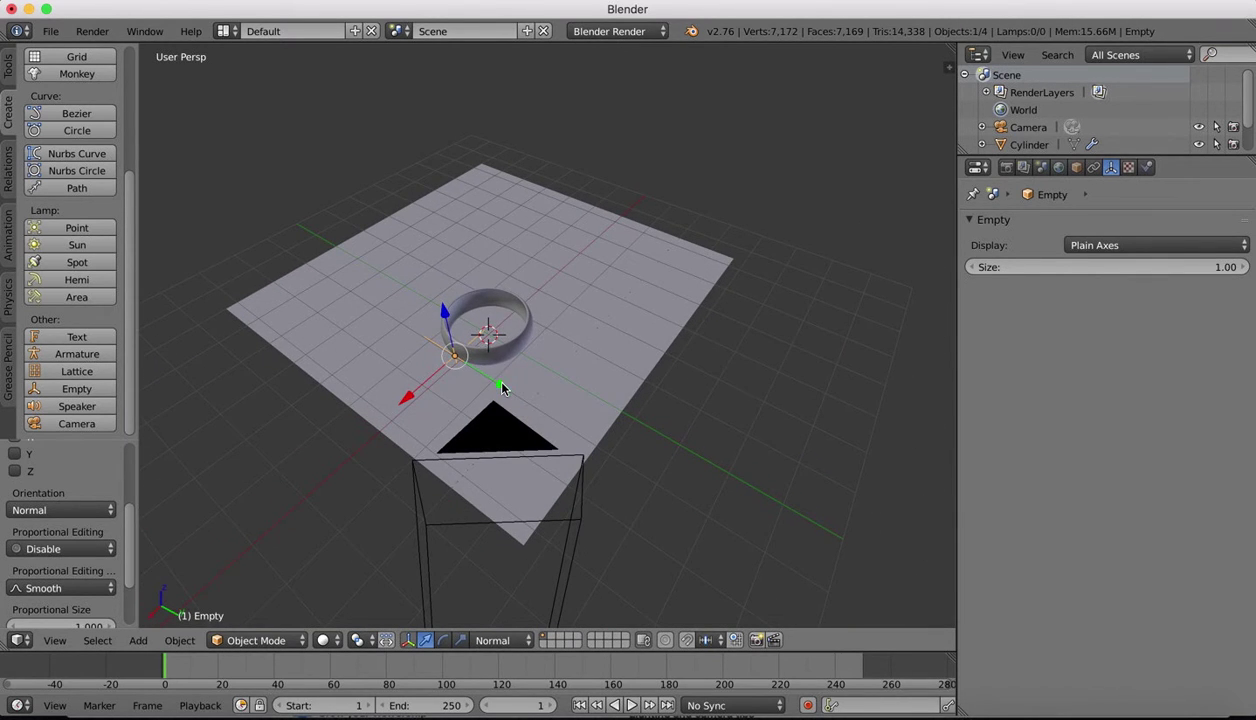
{"action": "left_click_drag", "start_coordinate": [496, 378], "coordinate": [541, 401]}
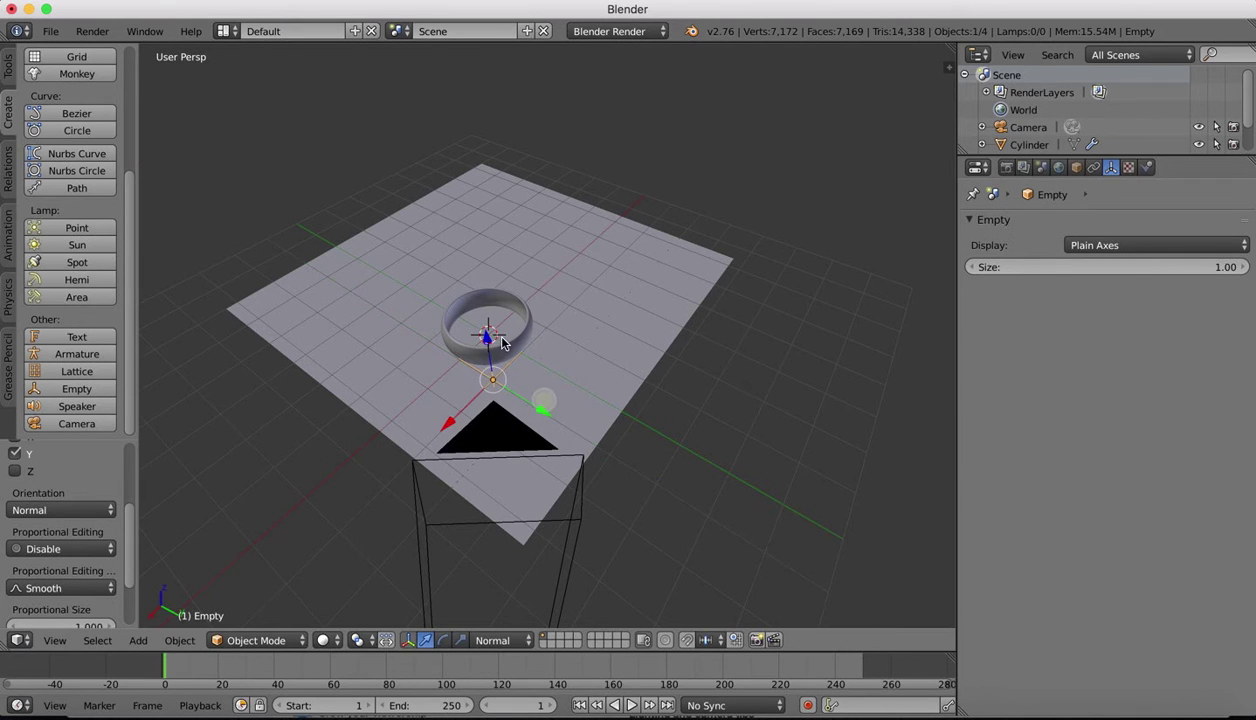
{"action": "middle_click_drag", "start_coordinate": [541, 401], "coordinate": [597, 402]}
{"action": "left_click_drag", "start_coordinate": [568, 460], "coordinate": [548, 437]}
{"action": "left_click_drag", "start_coordinate": [592, 380], "coordinate": [582, 384]}
{"action": "middle_click_drag", "start_coordinate": [582, 384], "coordinate": [576, 370]}
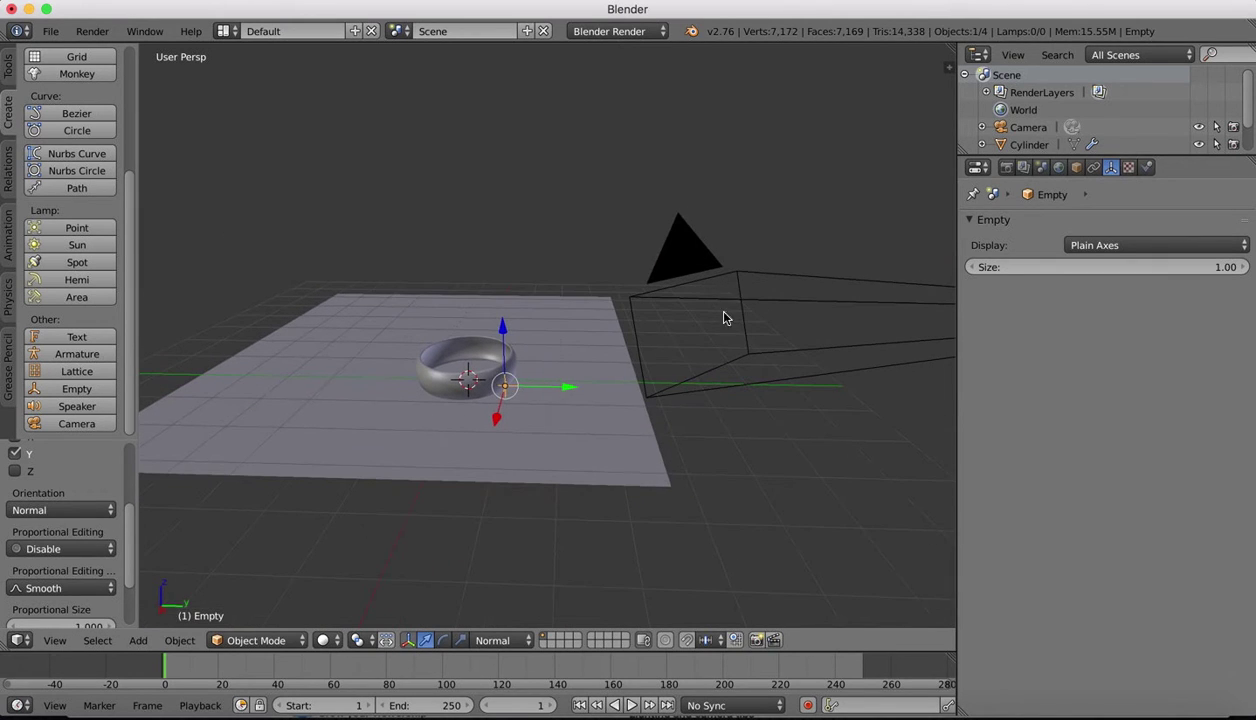
Step: Set the camera's depth-of-field focus object to the Empty
{"action": "right_click", "coordinate": [686, 265]}
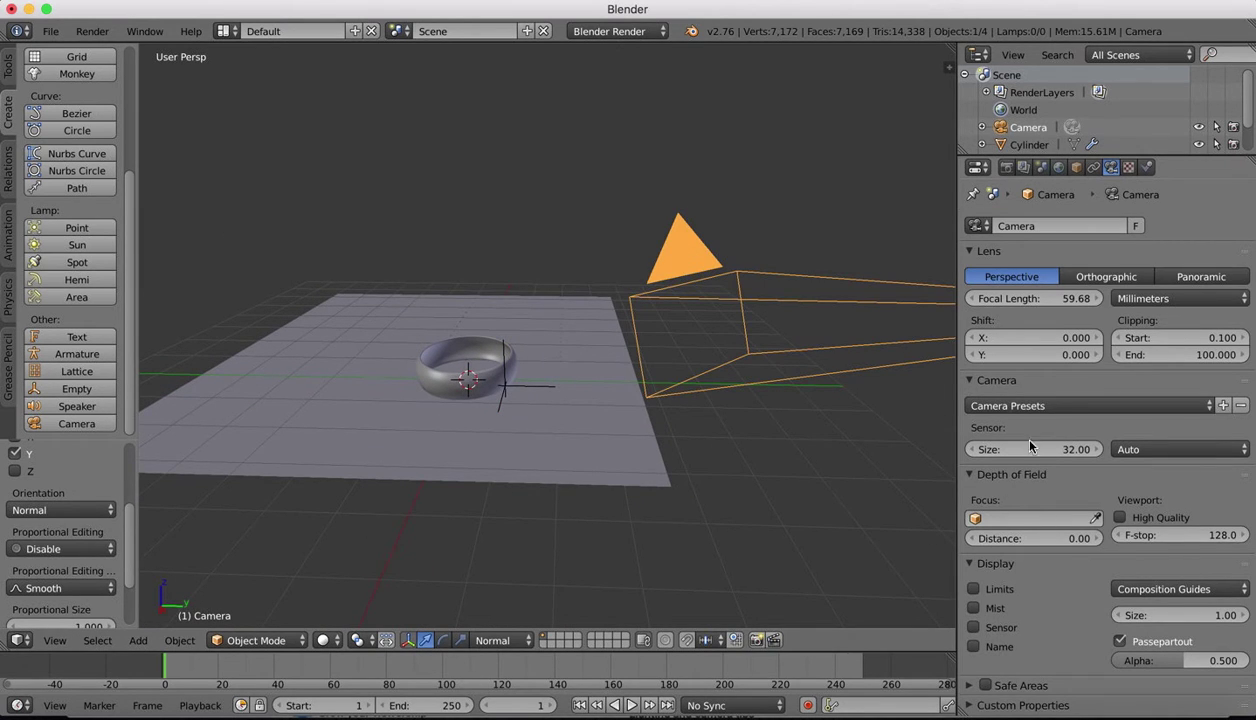
{"action": "left_click", "coordinate": [980, 518]}
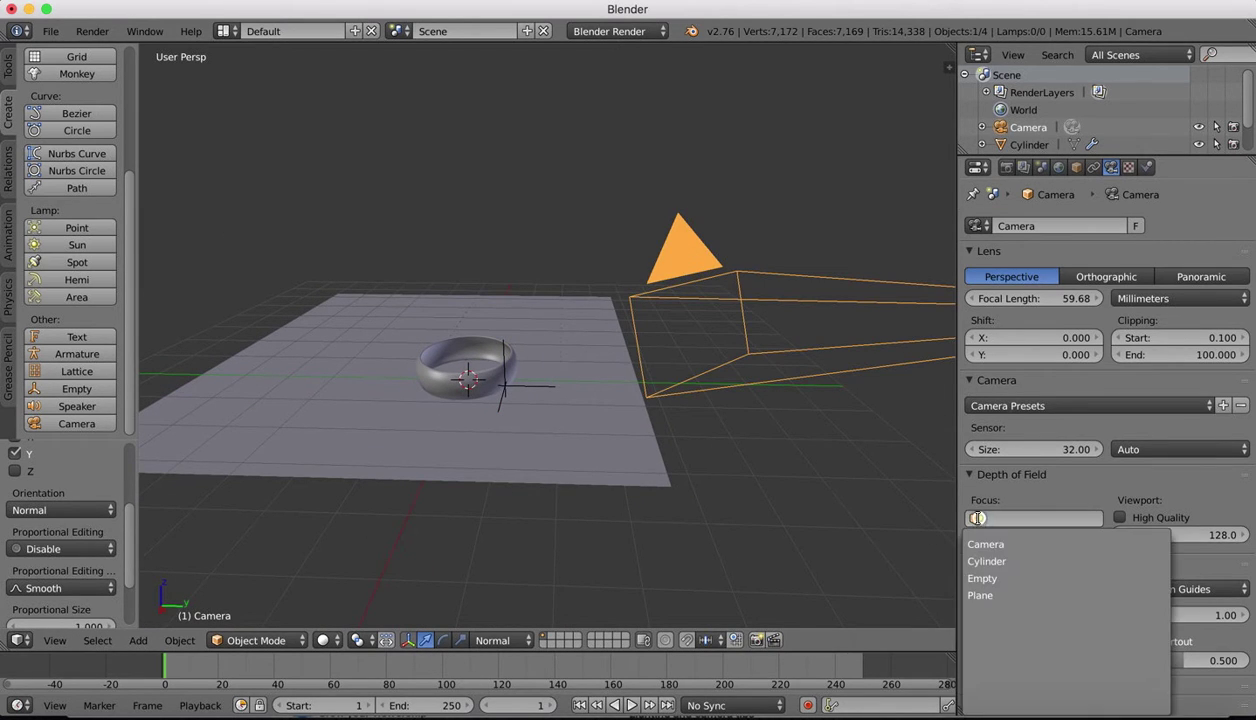
{"action": "left_click", "coordinate": [982, 578]}
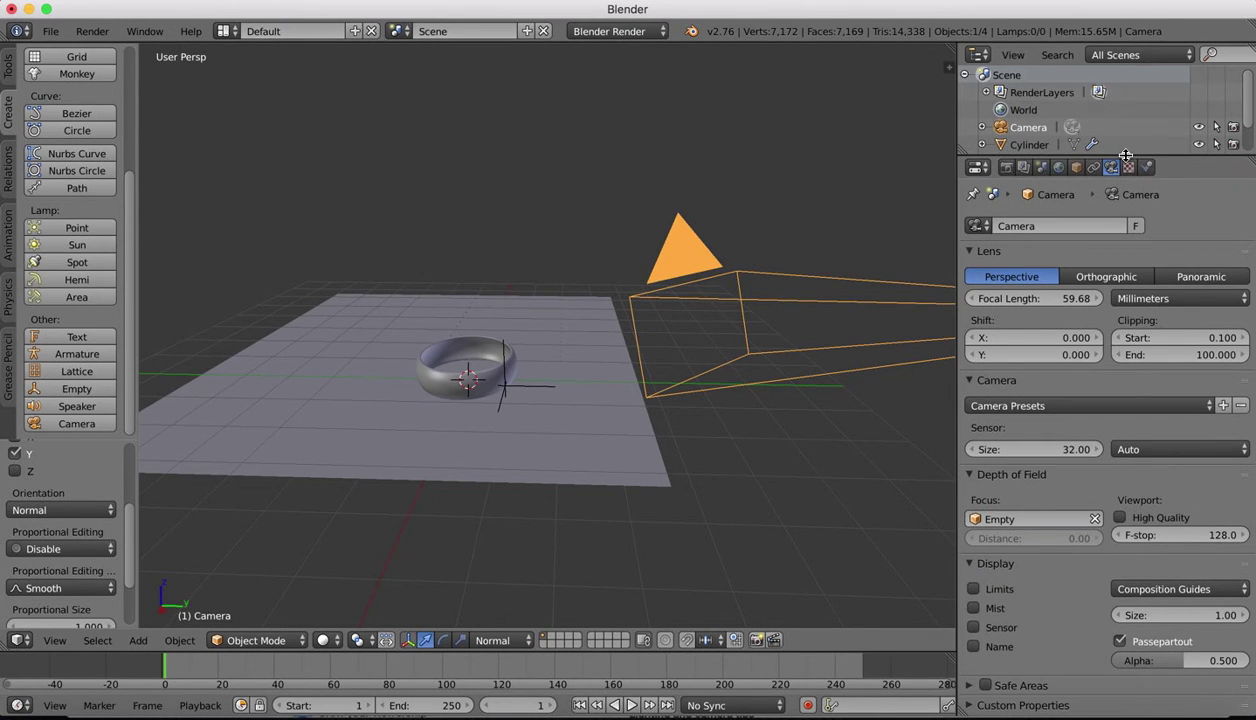
Step: In the Outliner, rename the Empty to 'focal point' and the Plane to 'Ground'
{"action": "left_click_drag", "start_coordinate": [1126, 155], "coordinate": [1128, 305]}
{"action": "double_click", "coordinate": [1030, 165]}
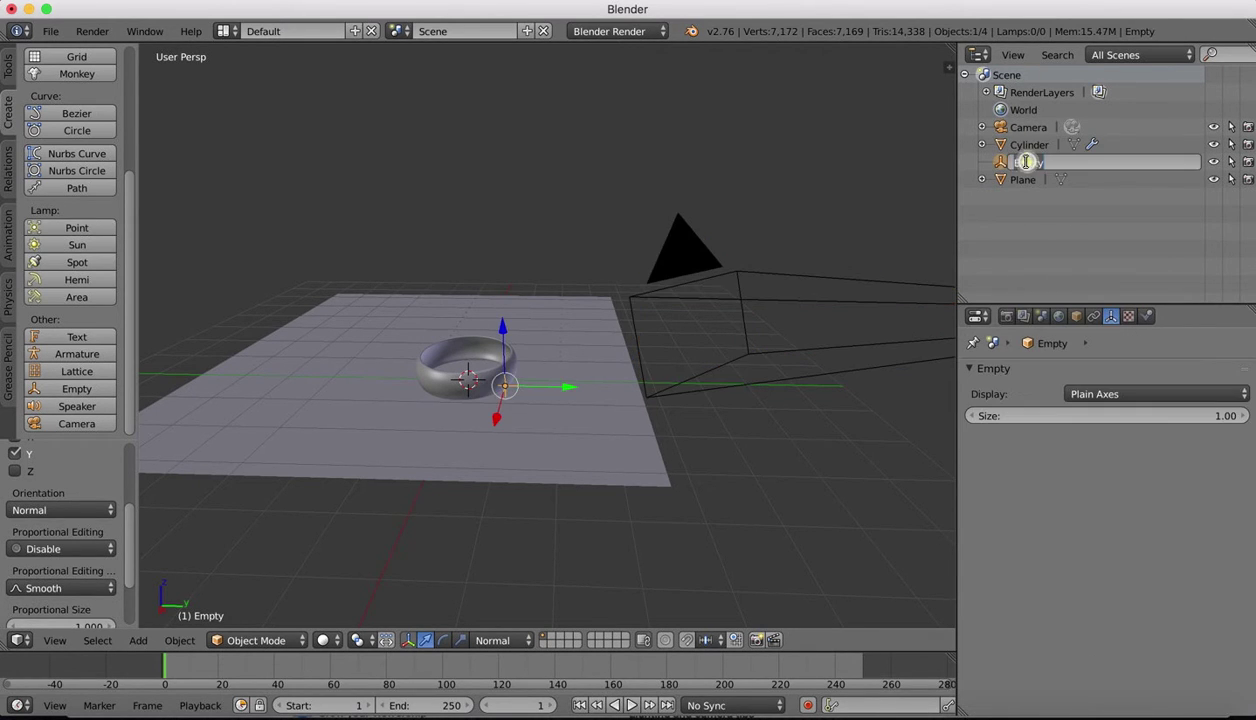
{"action": "type", "text": "fcal"}
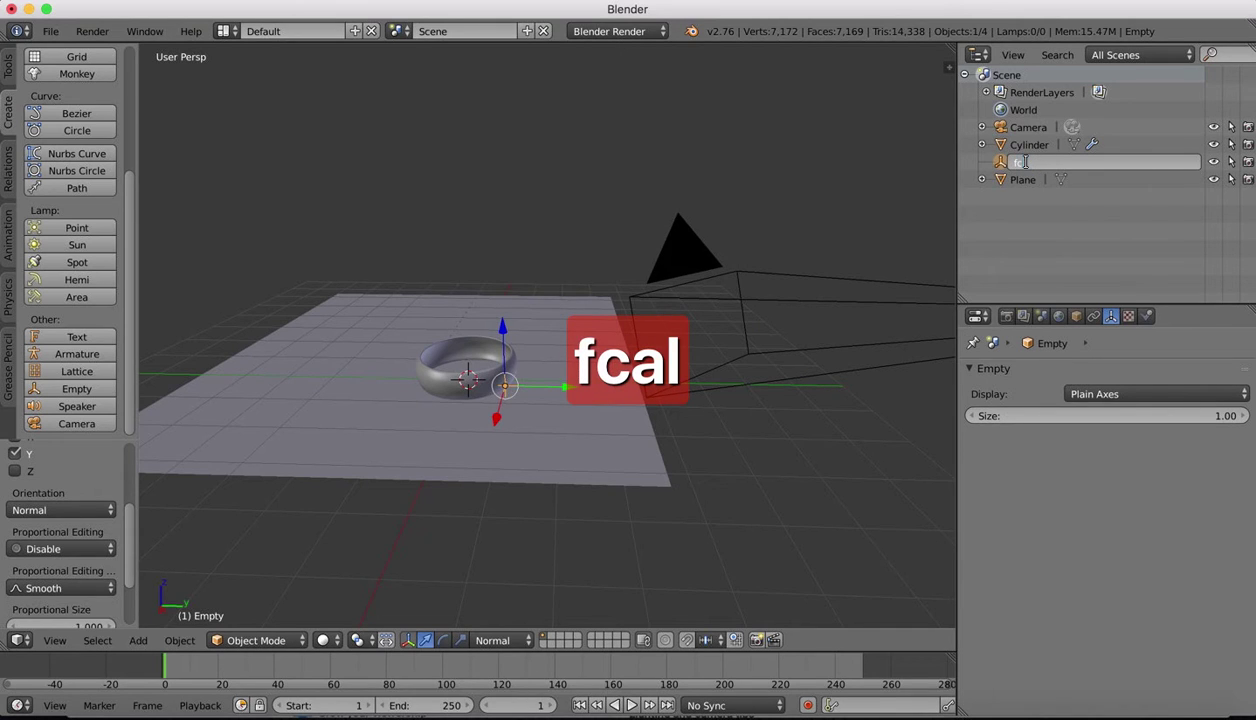
{"action": "type", "text": "focal p"}
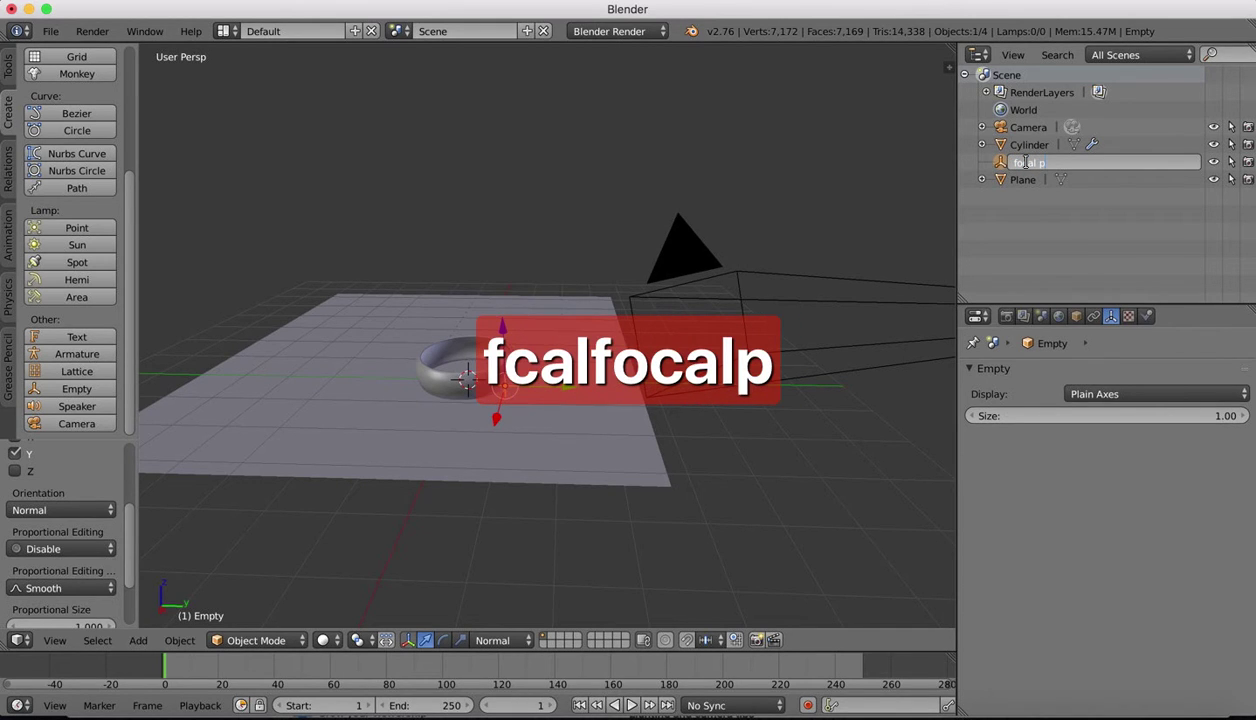
{"action": "type", "text": "oint"}
{"action": "key", "text": "Return"}
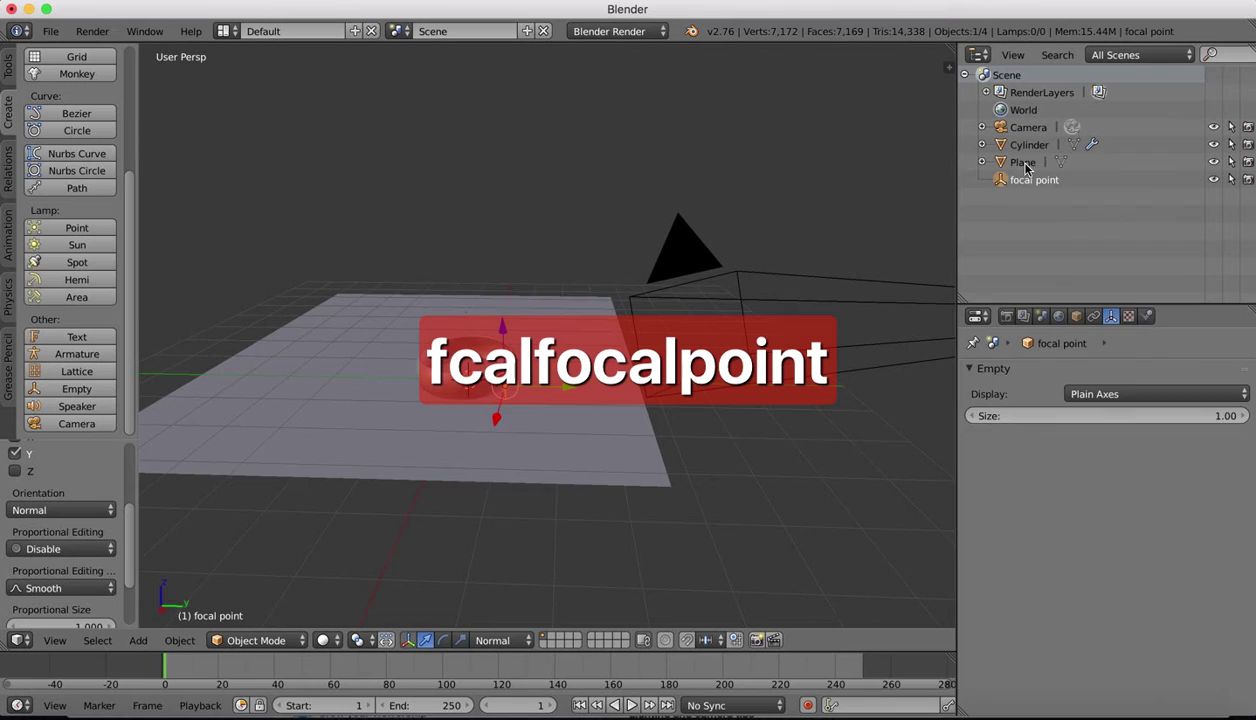
{"action": "left_click", "coordinate": [1025, 163]}
{"action": "double_click", "coordinate": [1025, 163]}
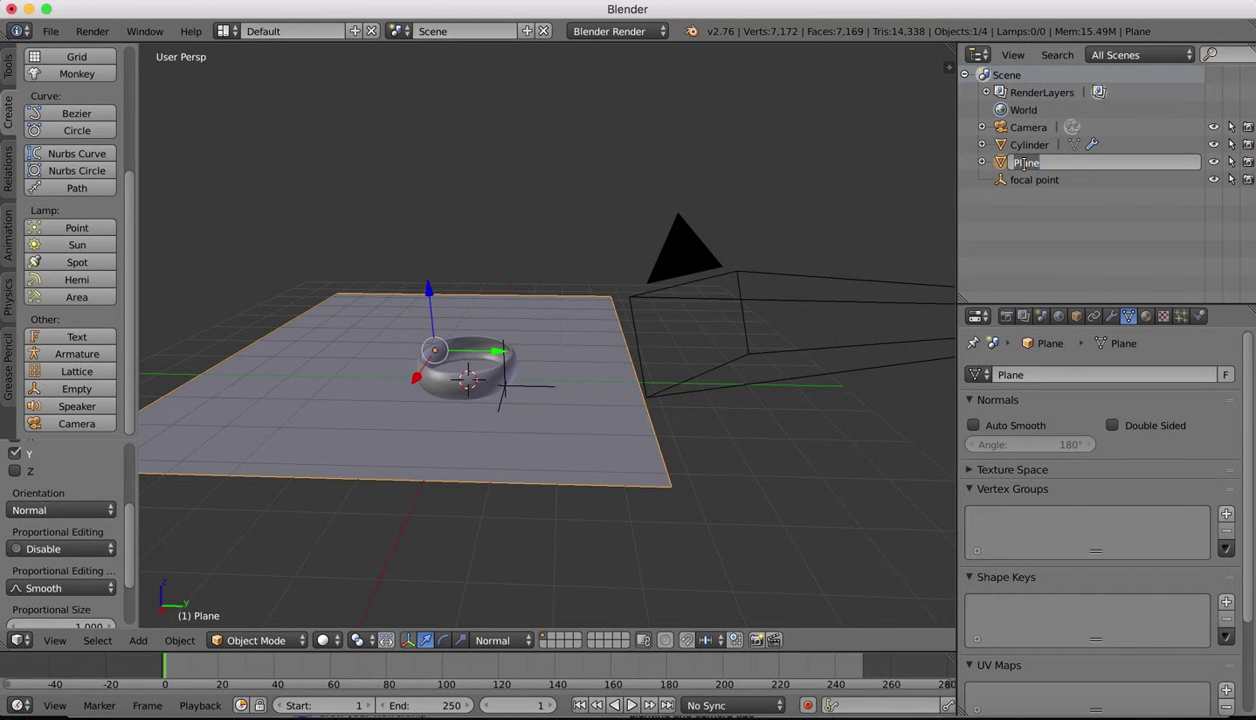
{"action": "type", "text": "Ground"}
{"action": "key", "text": "Return"}
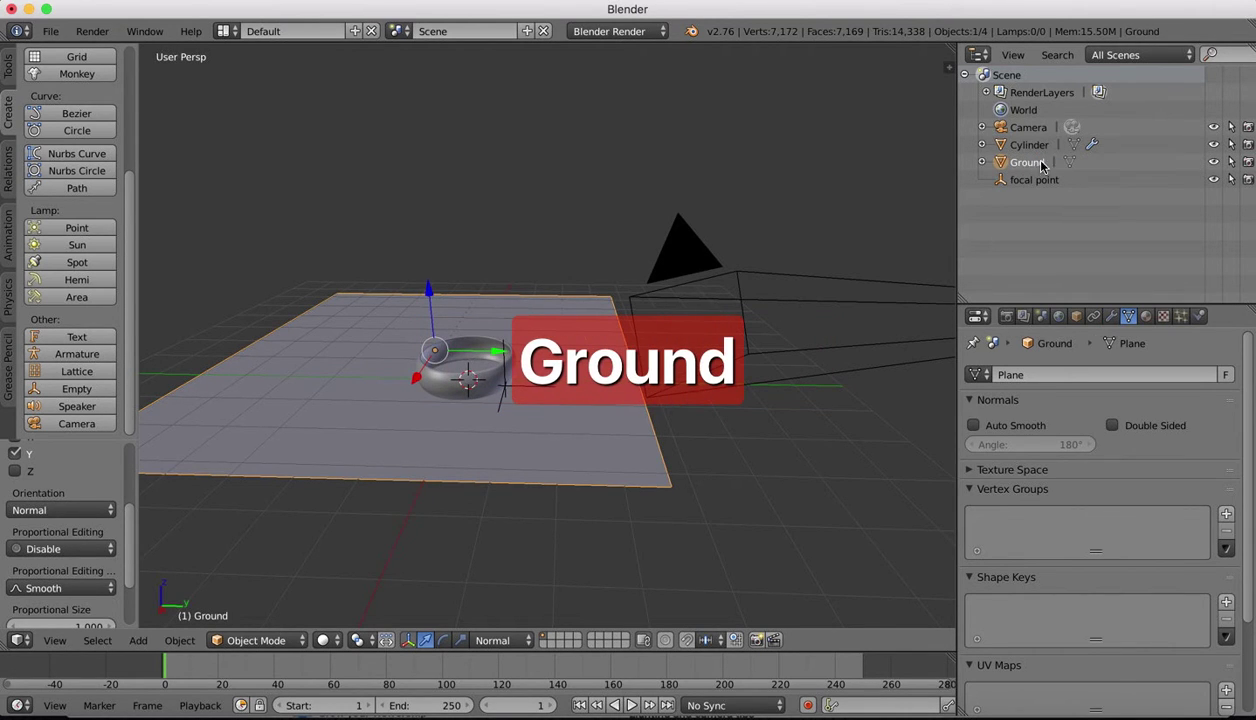
Step: Rename the Cylinder to 'Ring' and retitle the Empty 'Focal Point'
{"action": "left_click", "coordinate": [1027, 145]}
{"action": "double_click", "coordinate": [1027, 145]}
{"action": "type", "text": "Ring"}
{"action": "key", "text": "Return"}
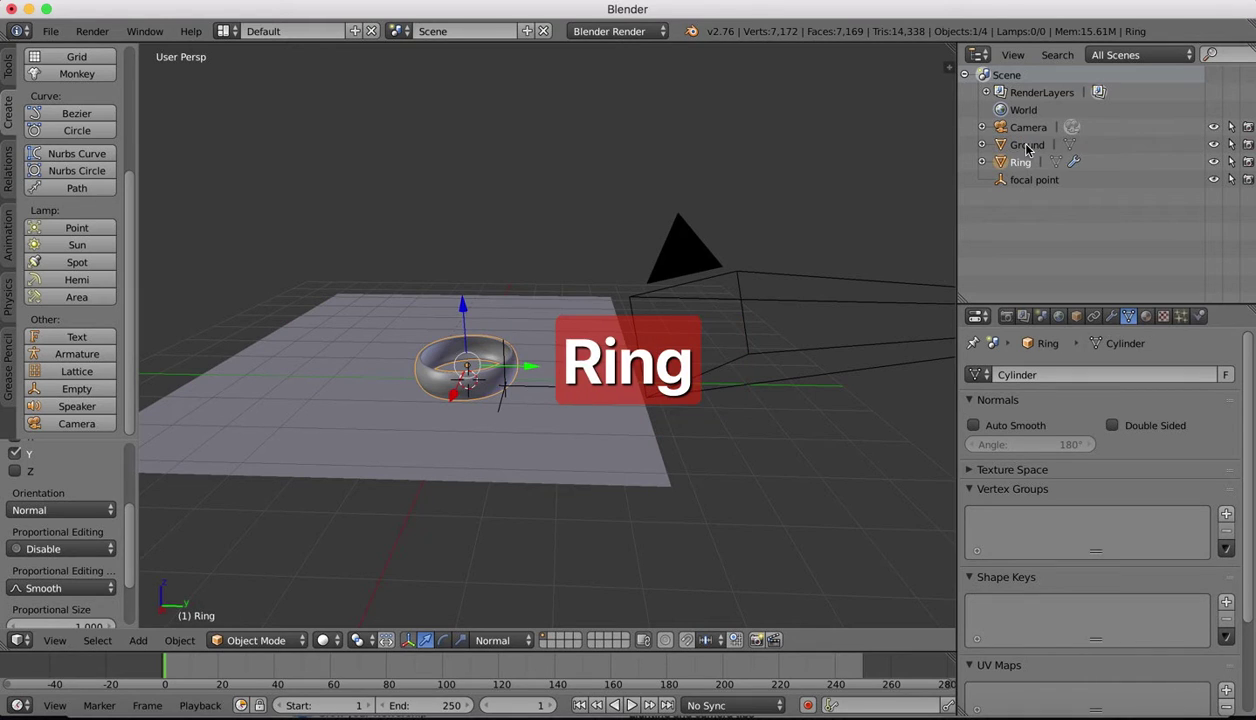
{"action": "left_click", "coordinate": [1025, 179]}
{"action": "double_click", "coordinate": [1025, 179]}
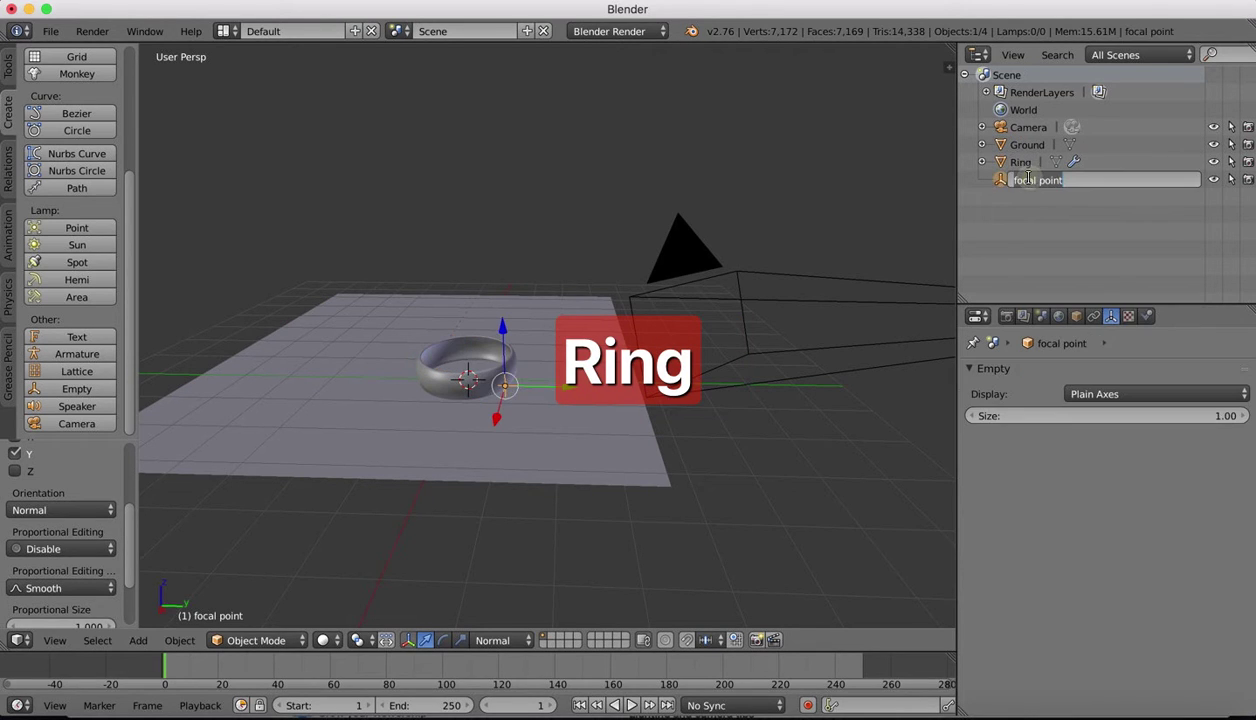
{"action": "type", "text": "Focal Point"}
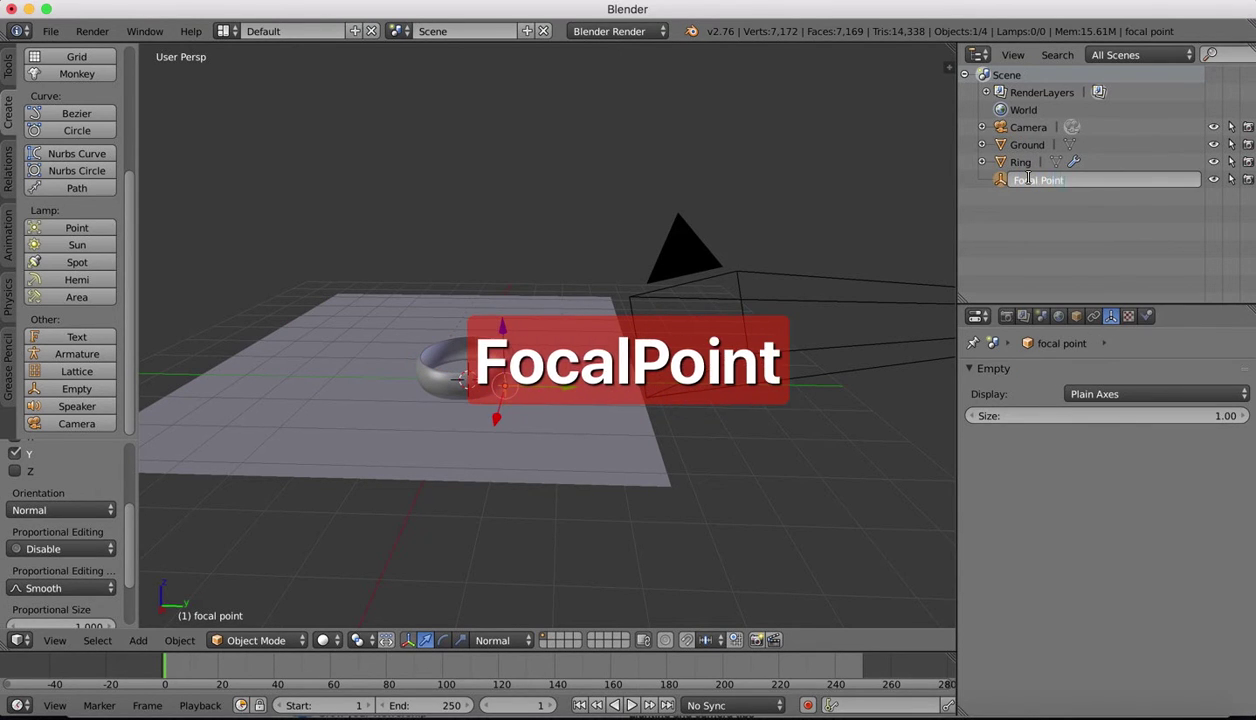
{"action": "key", "text": "Return"}
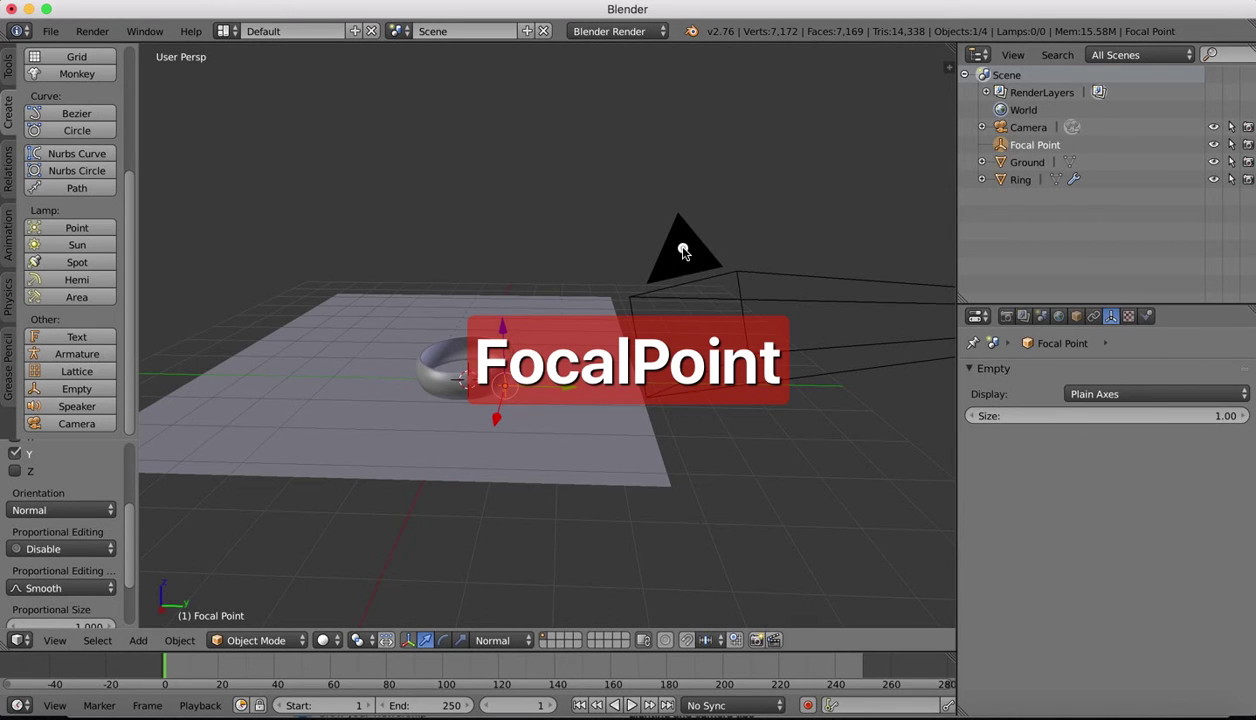
{"action": "right_click", "coordinate": [681, 256]}
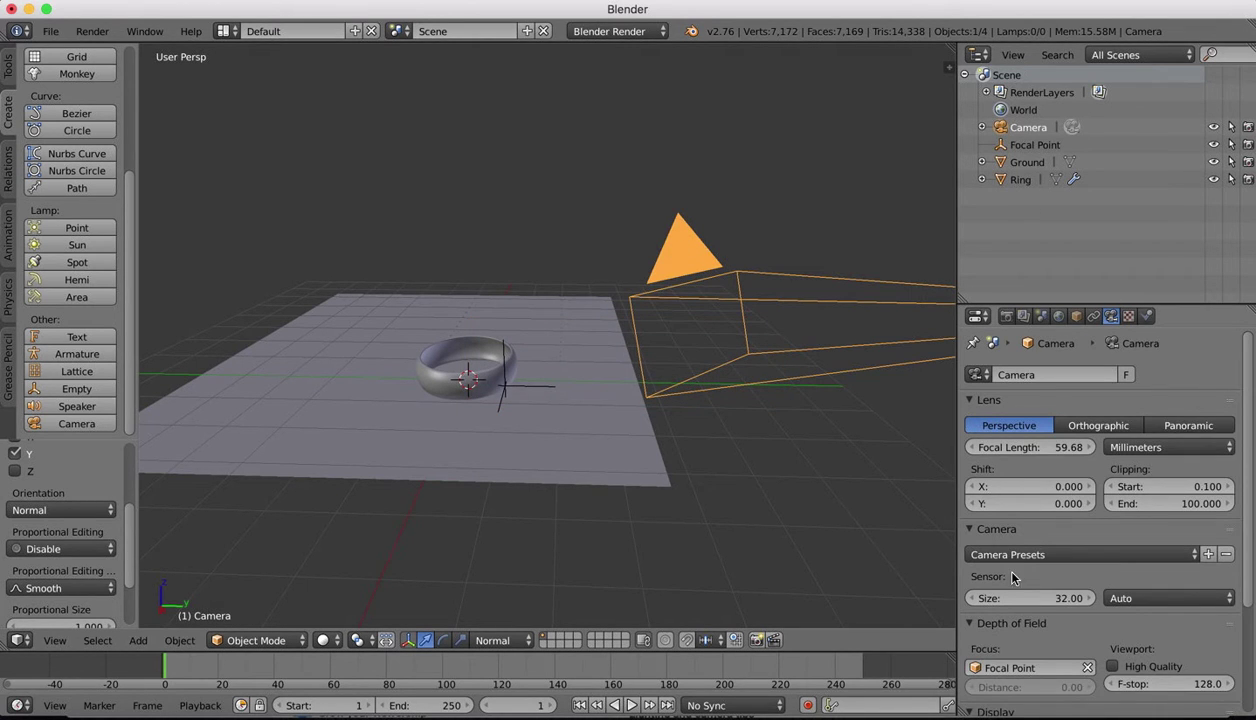
Step: Switch the render engine to Cycles Render
{"action": "scroll", "coordinate": [1025, 581], "scroll_direction": "down", "scroll_amount": 4}
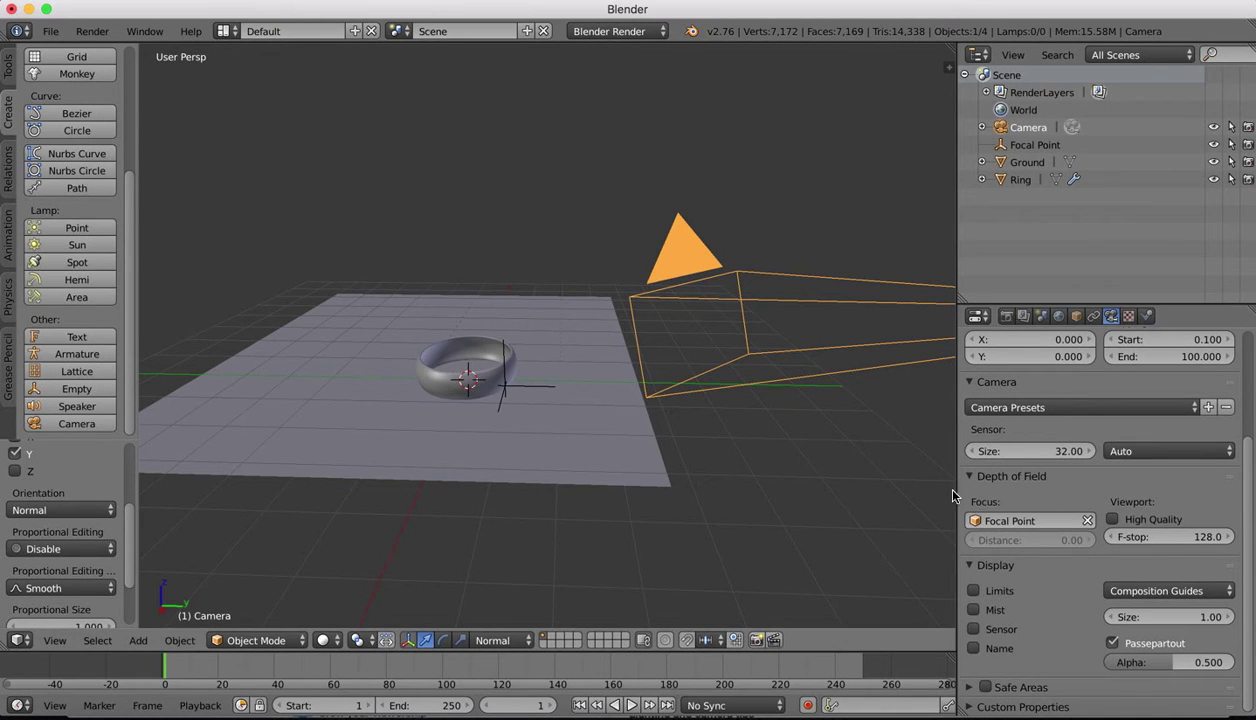
{"action": "scroll", "coordinate": [1120, 540], "scroll_direction": "up", "scroll_amount": 1}
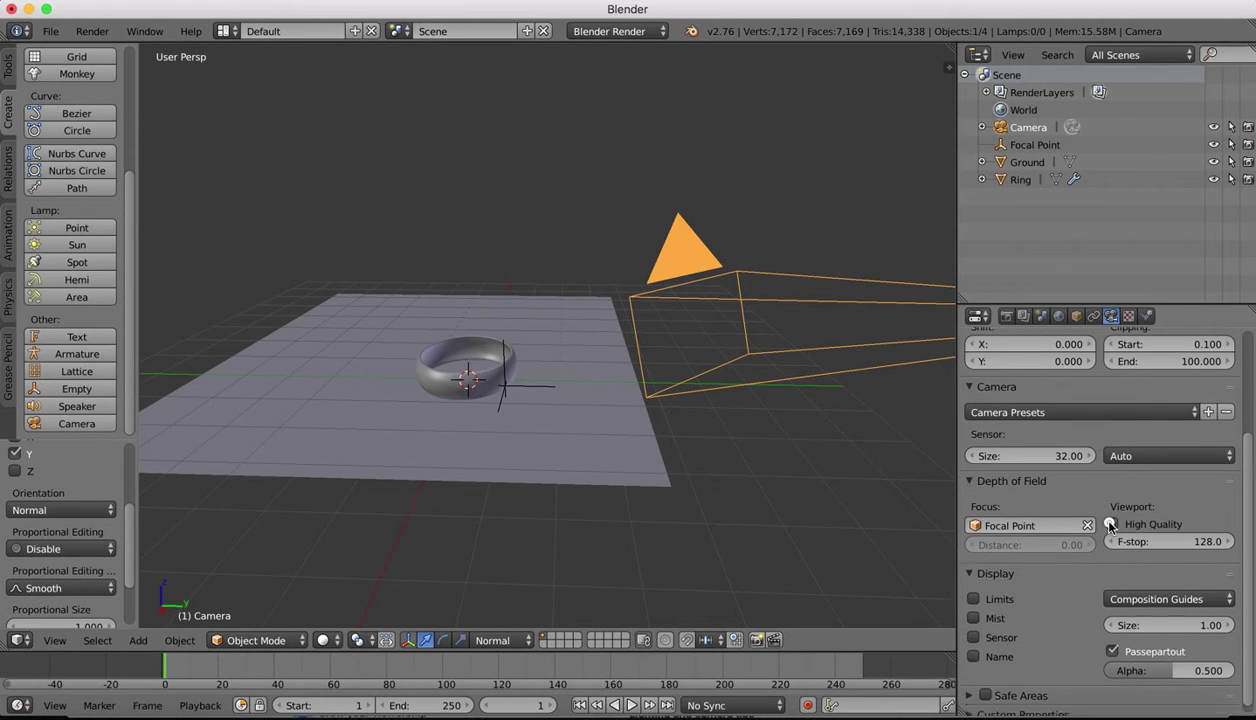
{"action": "scroll", "coordinate": [1112, 580], "scroll_direction": "down", "scroll_amount": 1}
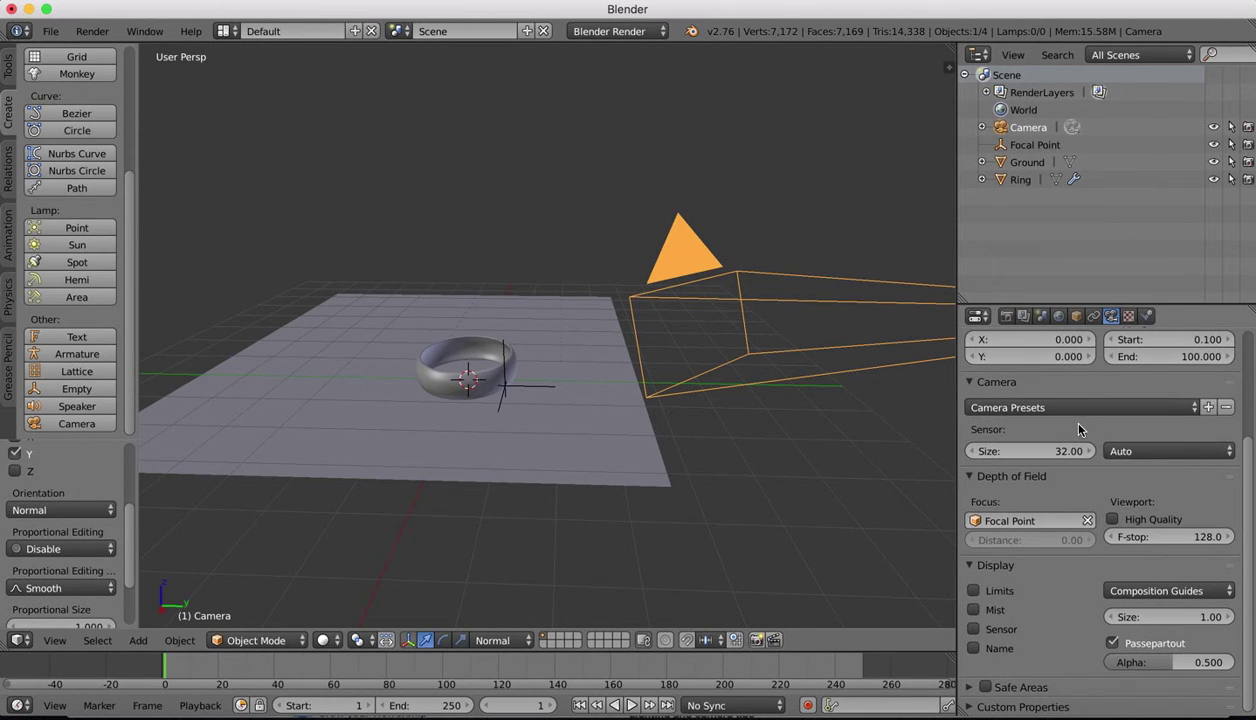
{"action": "left_click", "coordinate": [610, 31]}
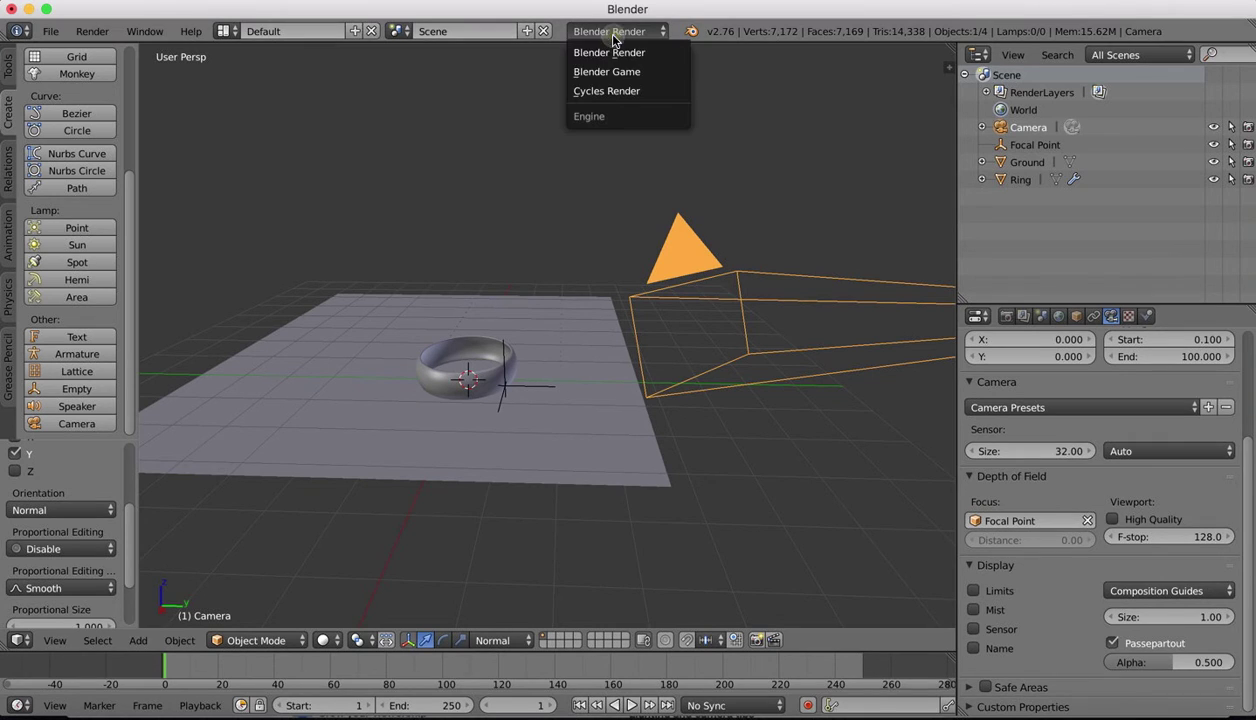
{"action": "left_click", "coordinate": [607, 92]}
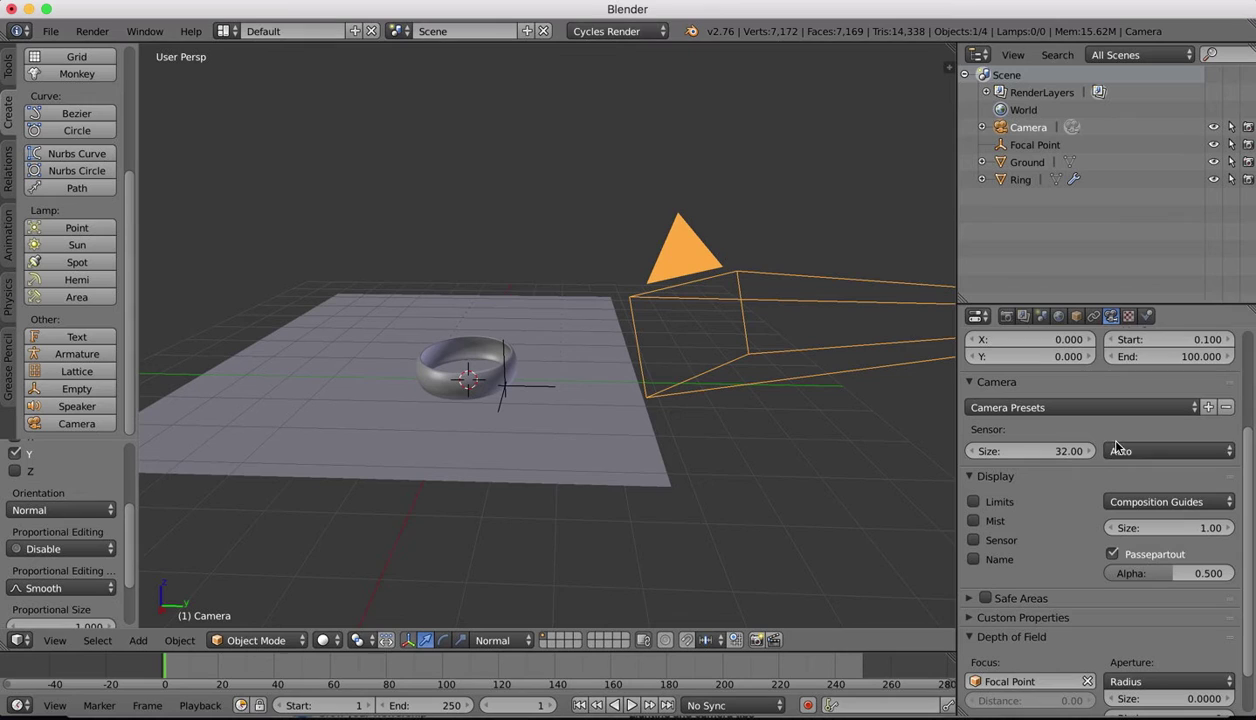
Step: Give the camera's depth of field an F-stop aperture of 5.6 with 6 blades
{"action": "scroll", "coordinate": [1135, 600], "scroll_direction": "down", "scroll_amount": 2}
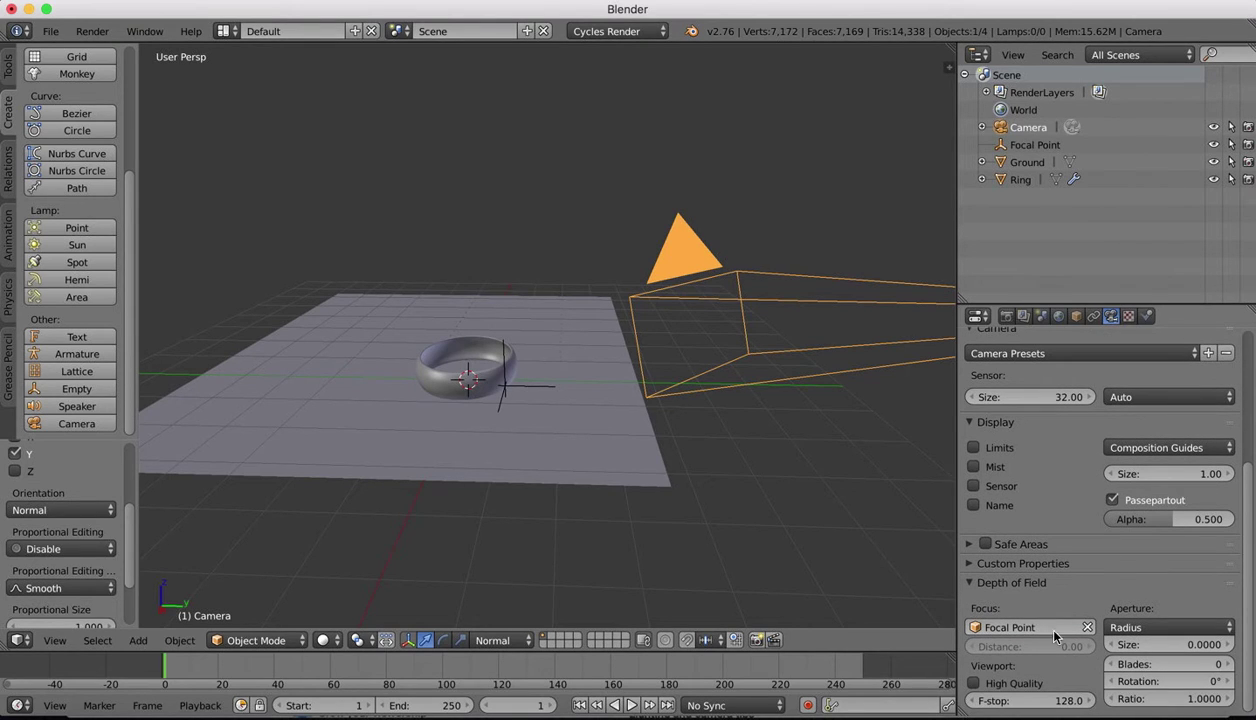
{"action": "left_click", "coordinate": [1188, 632]}
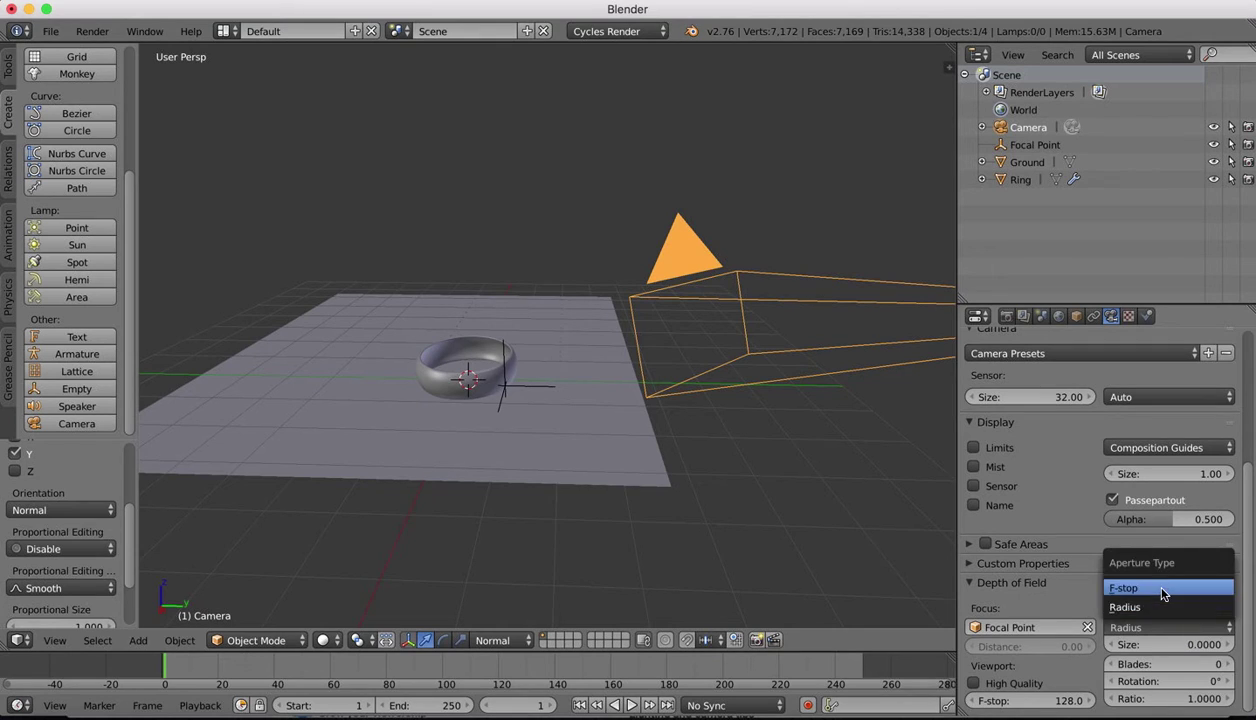
{"action": "left_click", "coordinate": [1126, 589]}
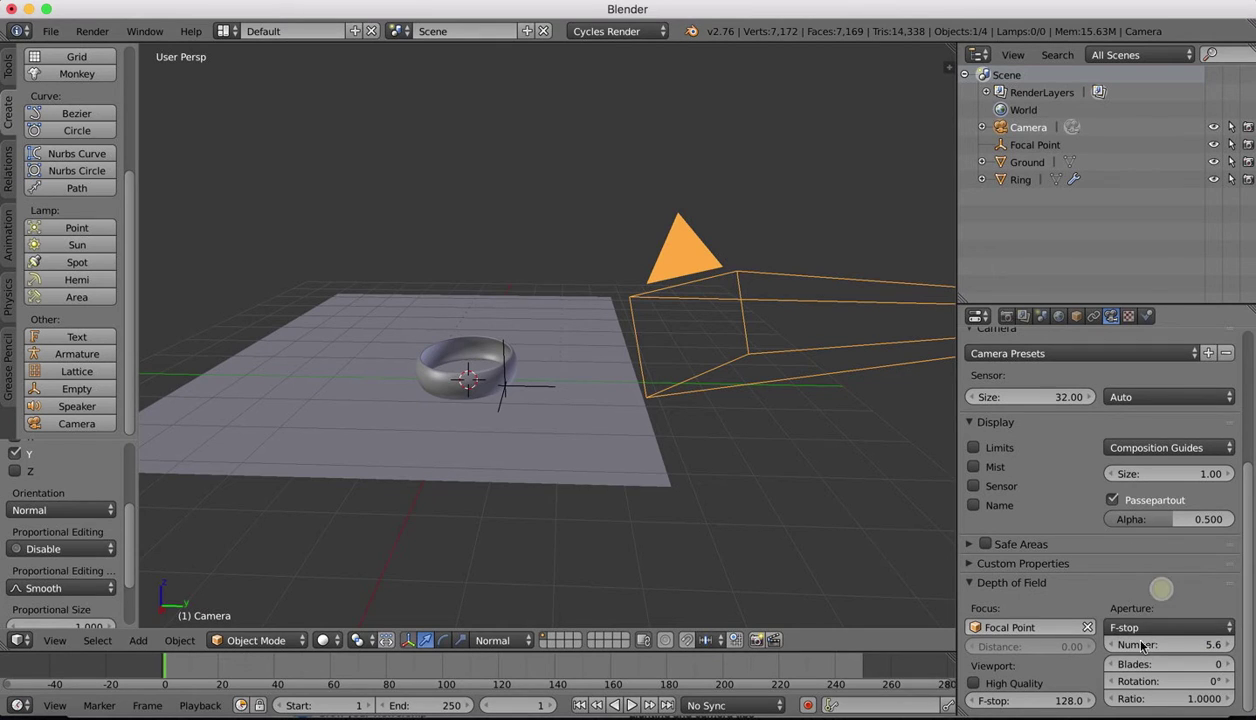
{"action": "left_click", "coordinate": [1228, 666]}
{"action": "left_click", "coordinate": [1228, 666]}
{"action": "left_click", "coordinate": [1228, 666]}
{"action": "left_click", "coordinate": [1228, 666]}
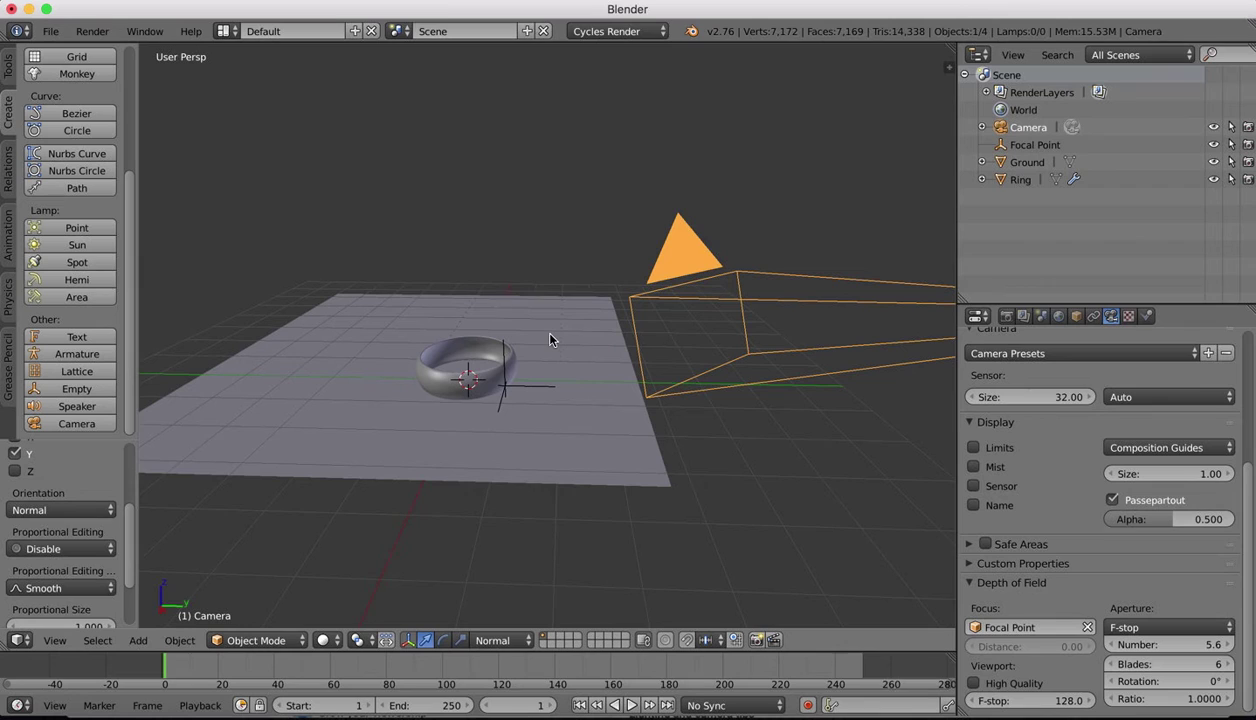
Step: Enable nodes for the World and drive its Color with an Environment Texture
{"action": "left_click", "coordinate": [1055, 317]}
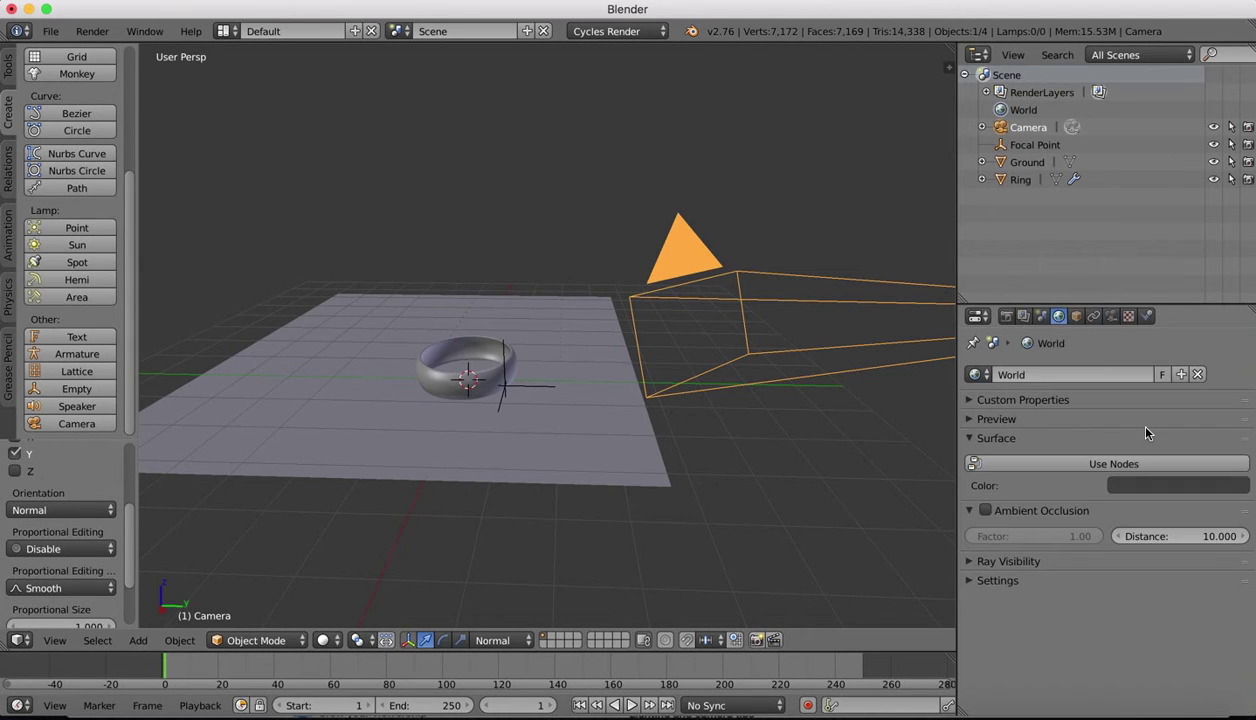
{"action": "left_click", "coordinate": [1076, 462]}
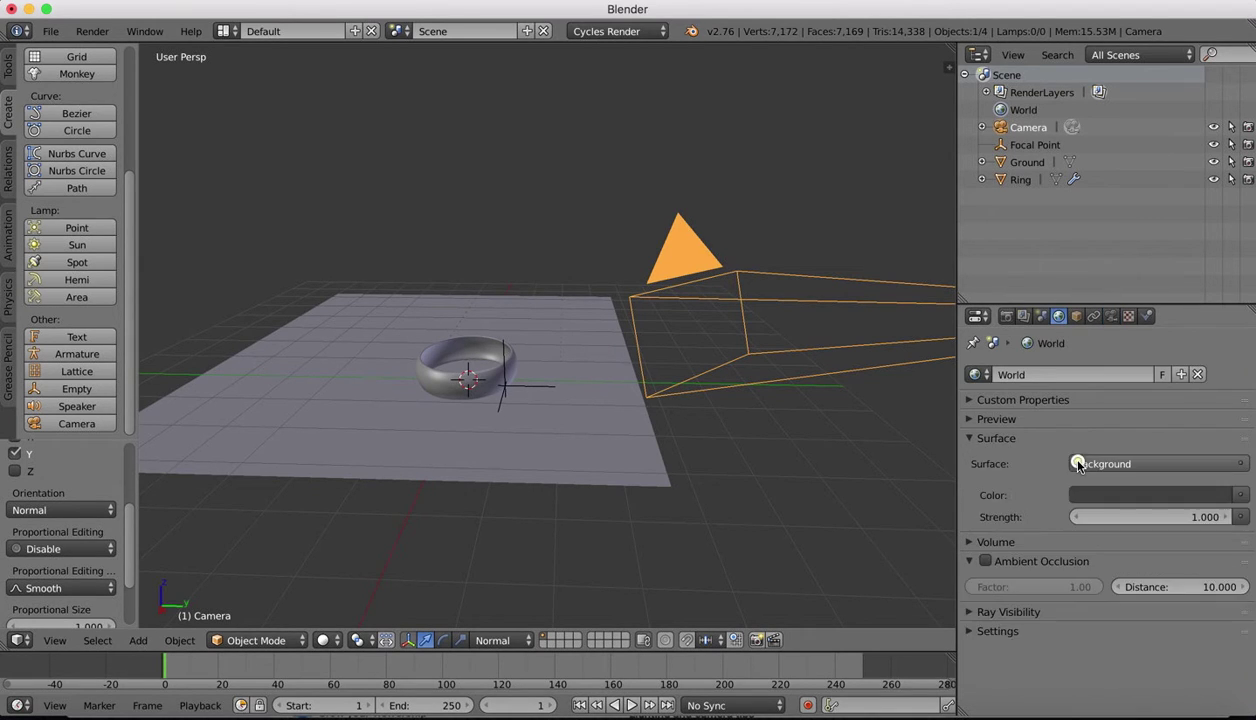
{"action": "left_click", "coordinate": [1241, 497]}
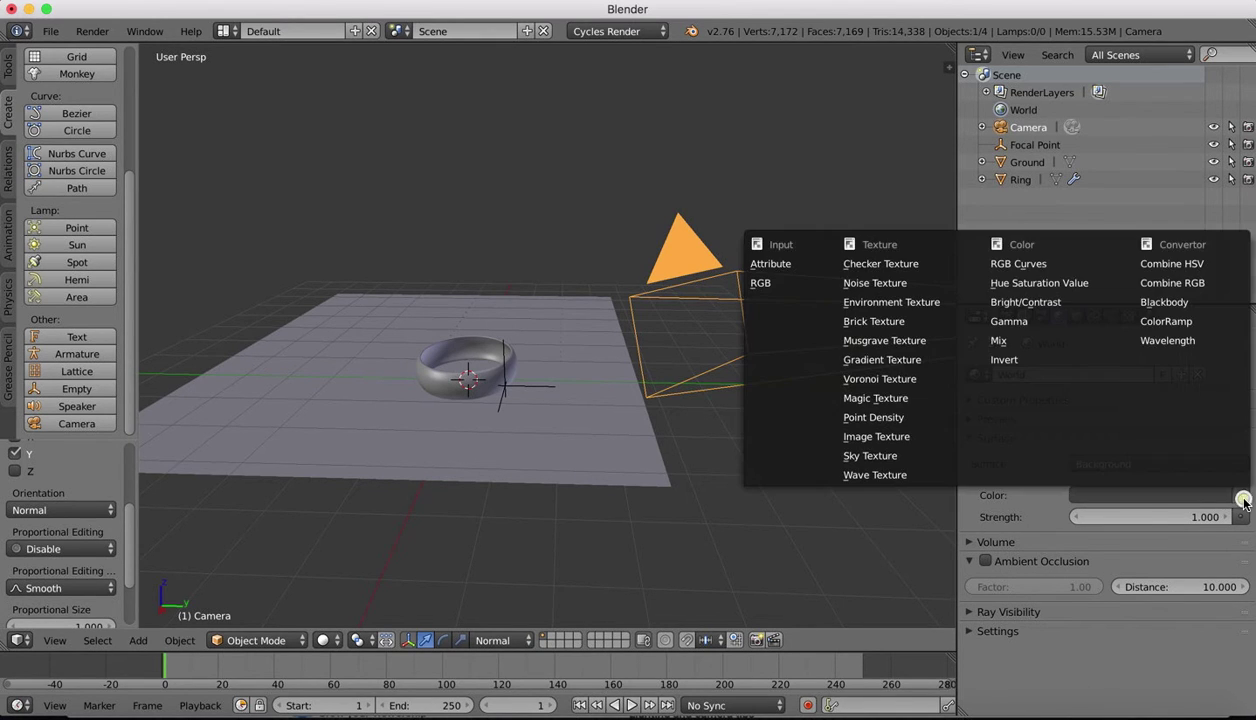
{"action": "left_click", "coordinate": [922, 303]}
Step: Load spherical_camera_lighting_studio_spherical_render.jpg from Desktop/Stock images/Environment Maps
{"action": "left_click", "coordinate": [1088, 518]}
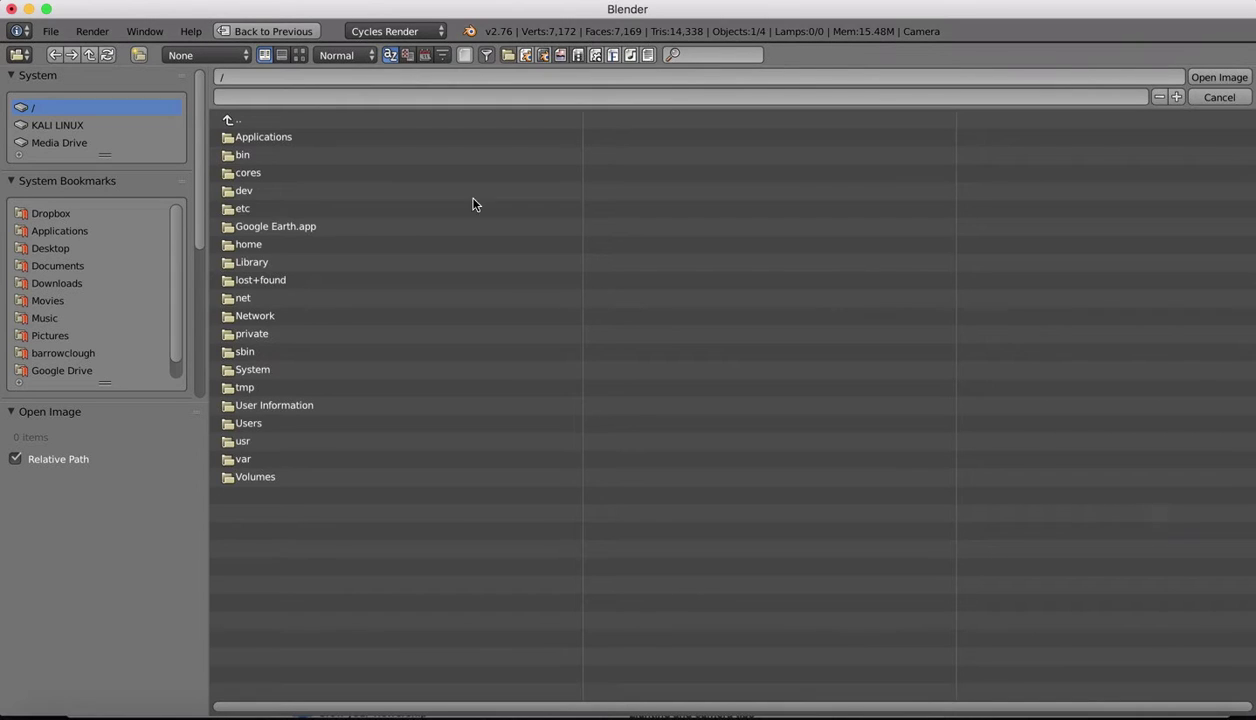
{"action": "left_click", "coordinate": [50, 248]}
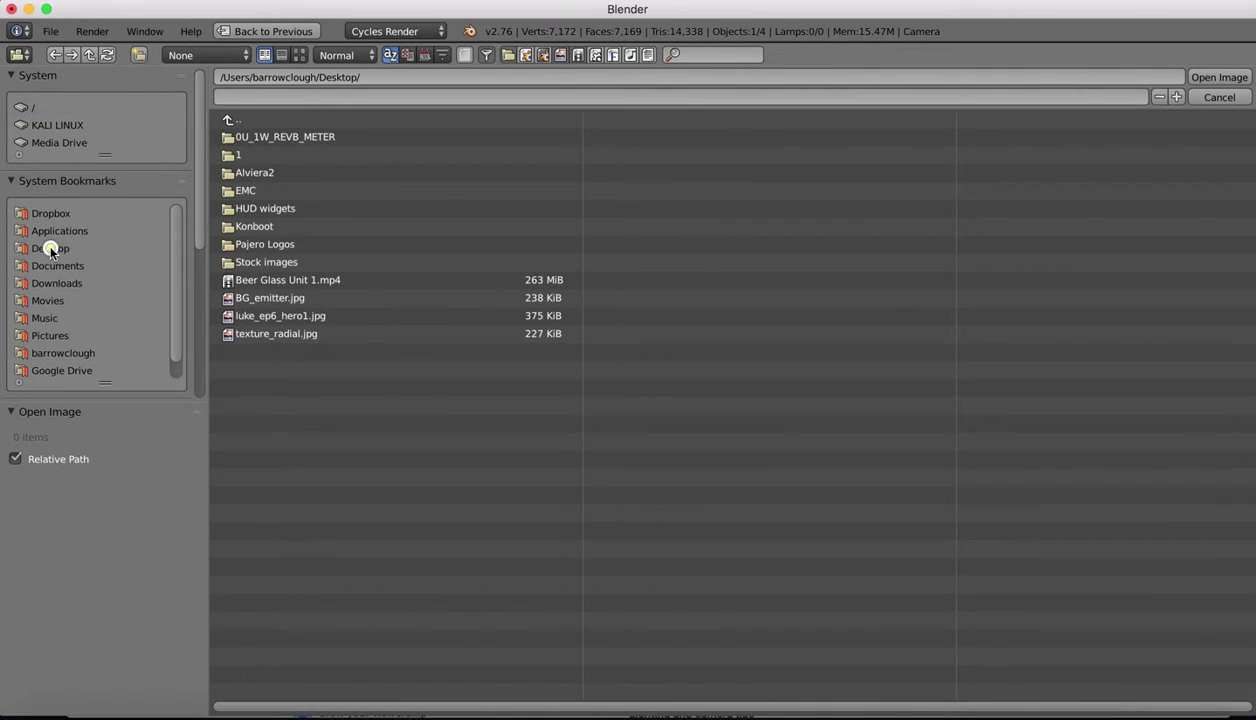
{"action": "left_click", "coordinate": [285, 262]}
{"action": "left_click", "coordinate": [292, 190]}
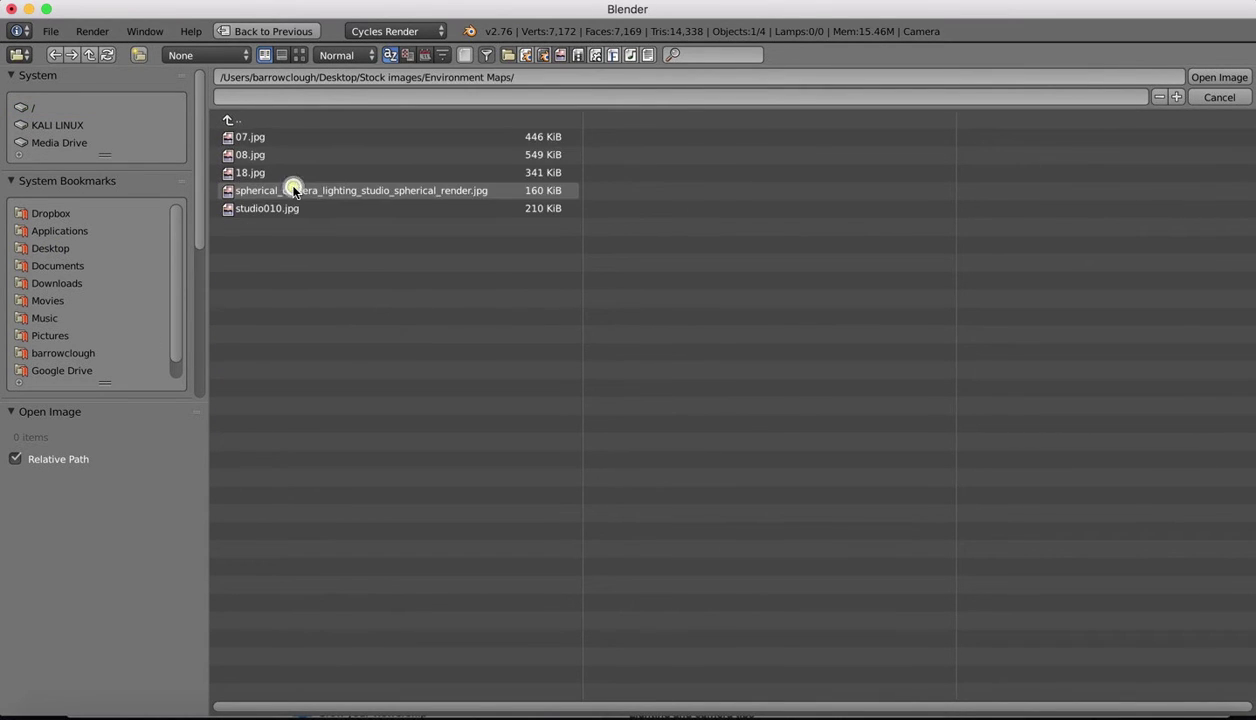
{"action": "left_click", "coordinate": [299, 55]}
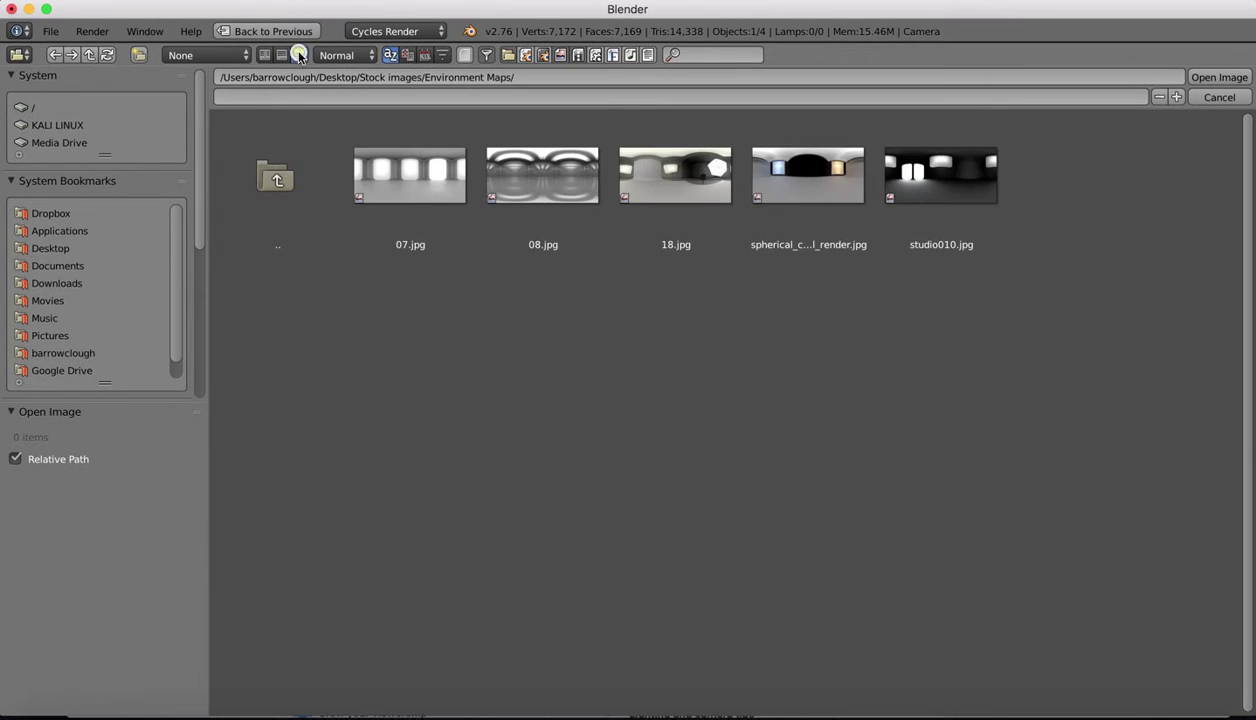
{"action": "double_click", "coordinate": [813, 183]}
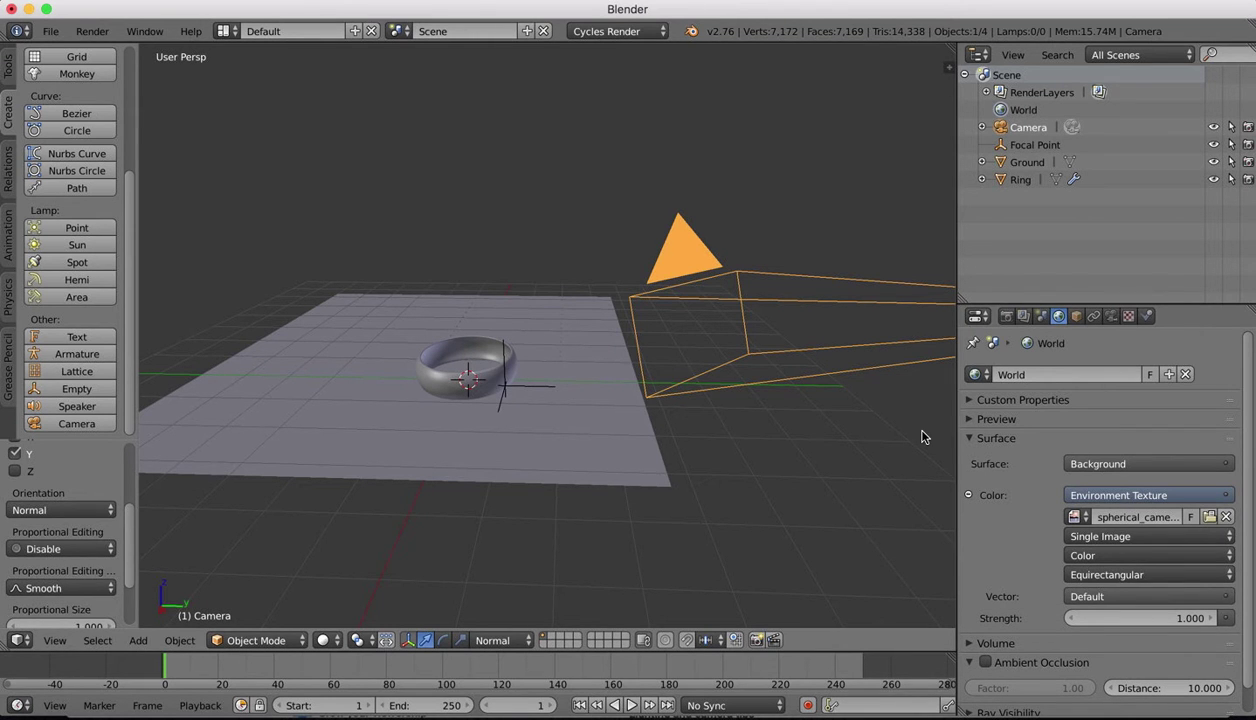
Step: Orbit out to see the whole scene and preview it in Rendered shading
{"action": "middle_click_drag", "start_coordinate": [564, 326], "coordinate": [665, 291]}
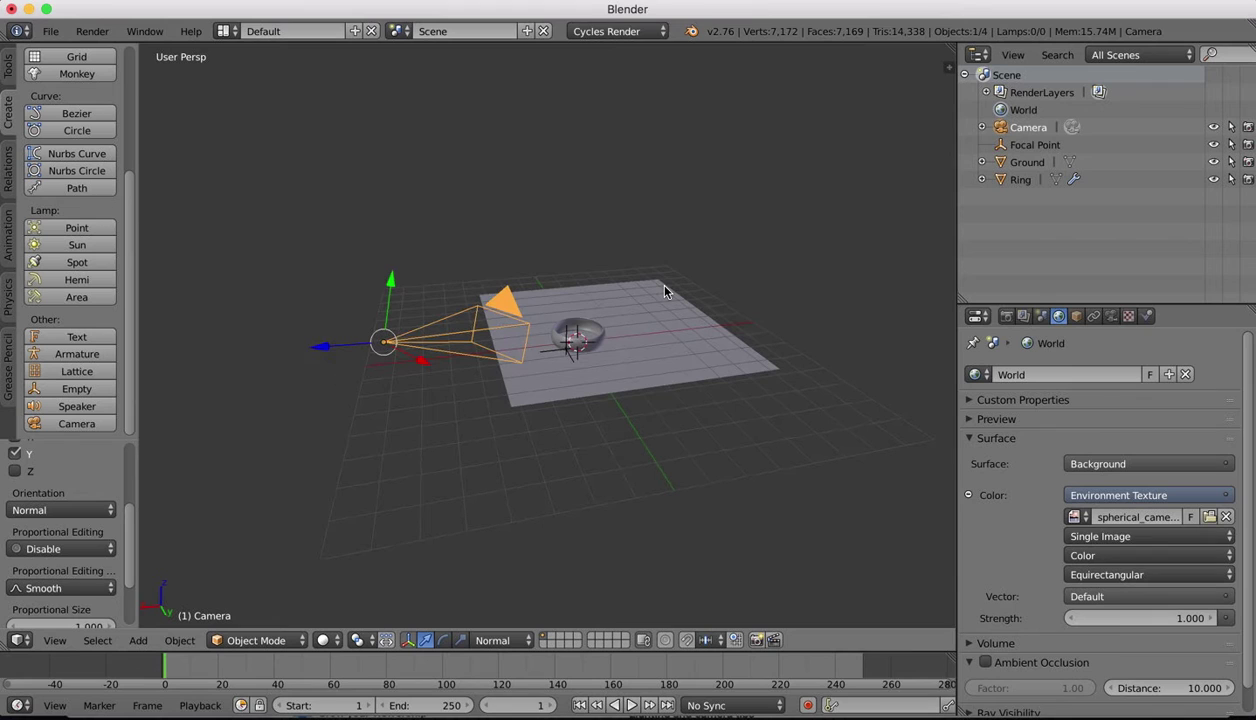
{"action": "left_click", "coordinate": [323, 640]}
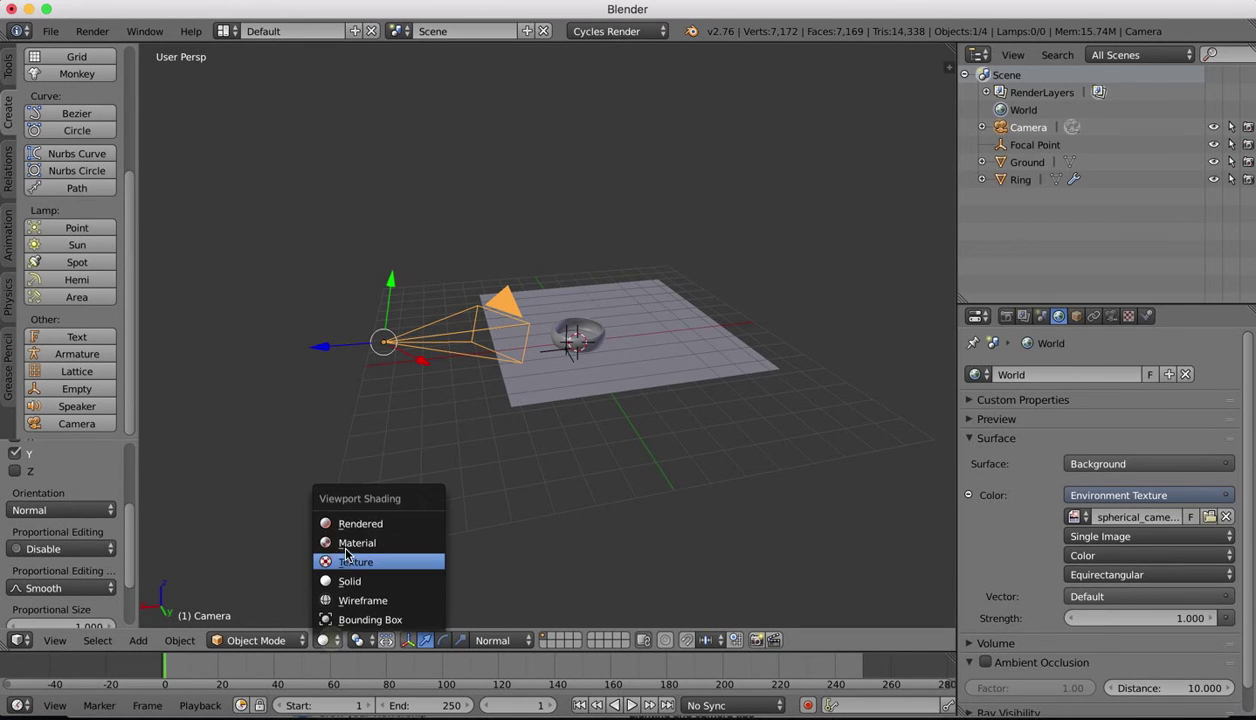
{"action": "left_click", "coordinate": [342, 522]}
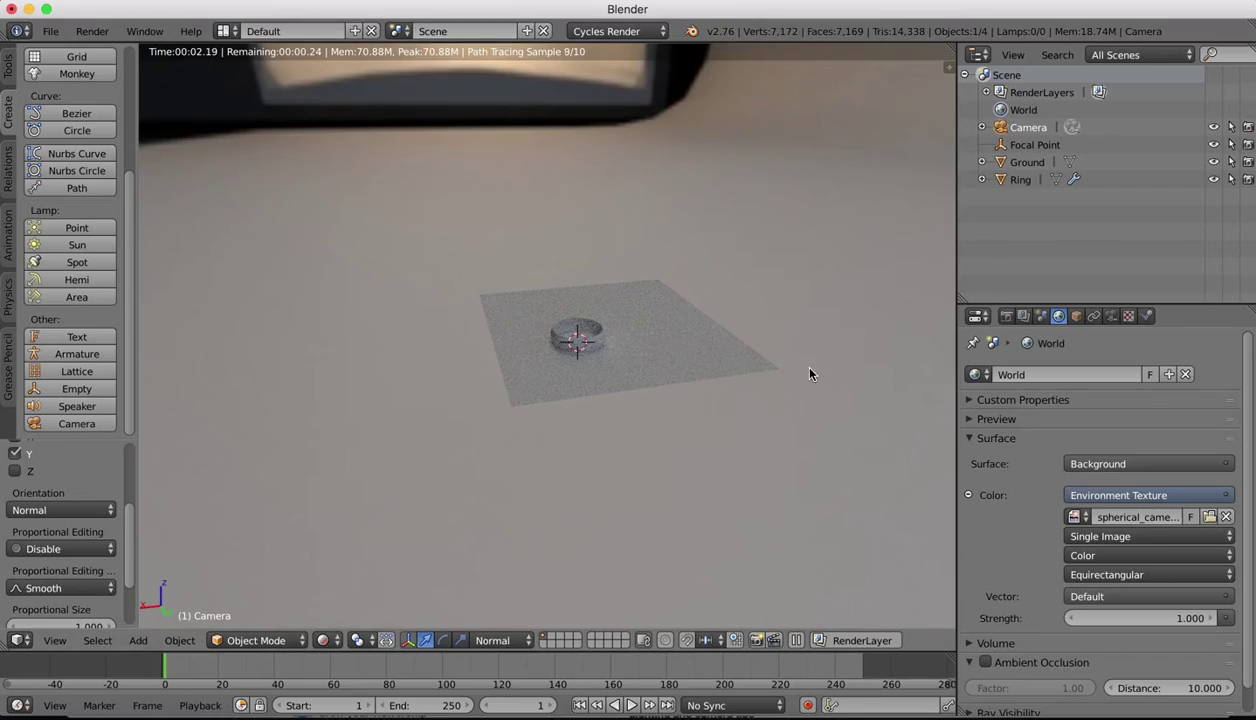
Step: Look through the scene camera, zoom in, widen the viewport and switch to Solid shading
{"action": "left_click", "coordinate": [55, 638]}
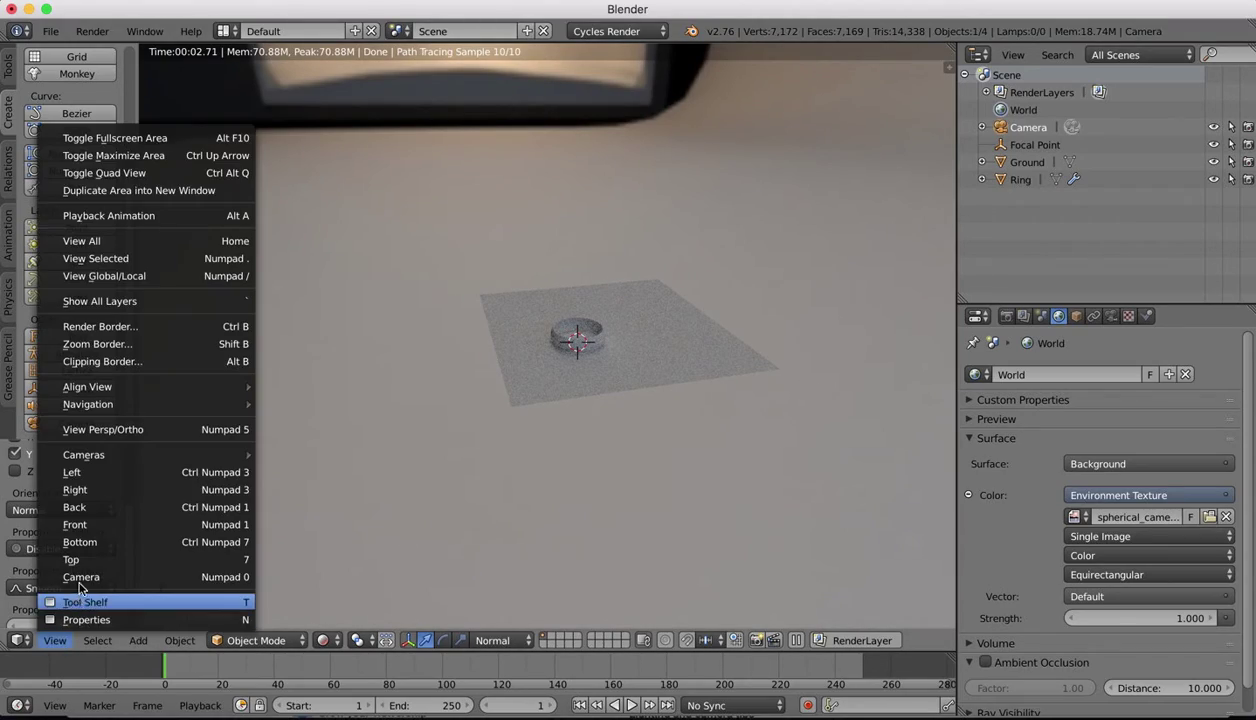
{"action": "left_click", "coordinate": [80, 589]}
{"action": "scroll", "coordinate": [552, 328], "scroll_direction": "up", "scroll_amount": 5}
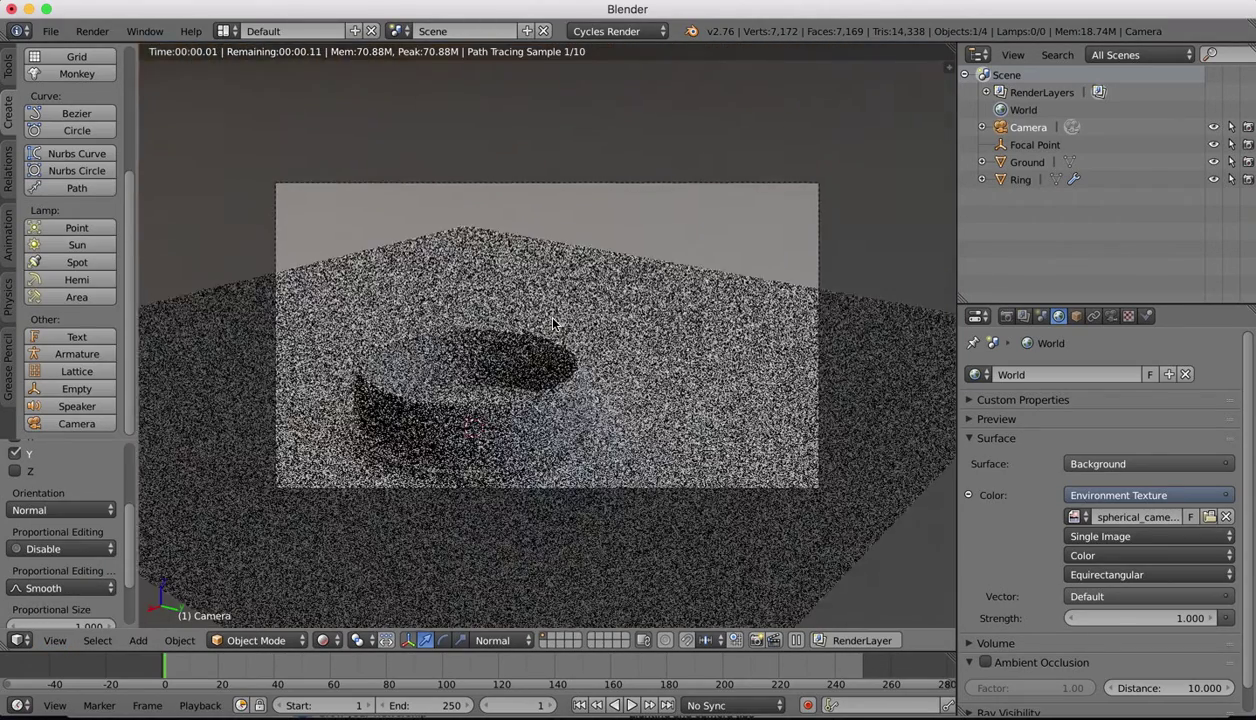
{"action": "scroll", "coordinate": [552, 323], "scroll_direction": "up", "scroll_amount": 1}
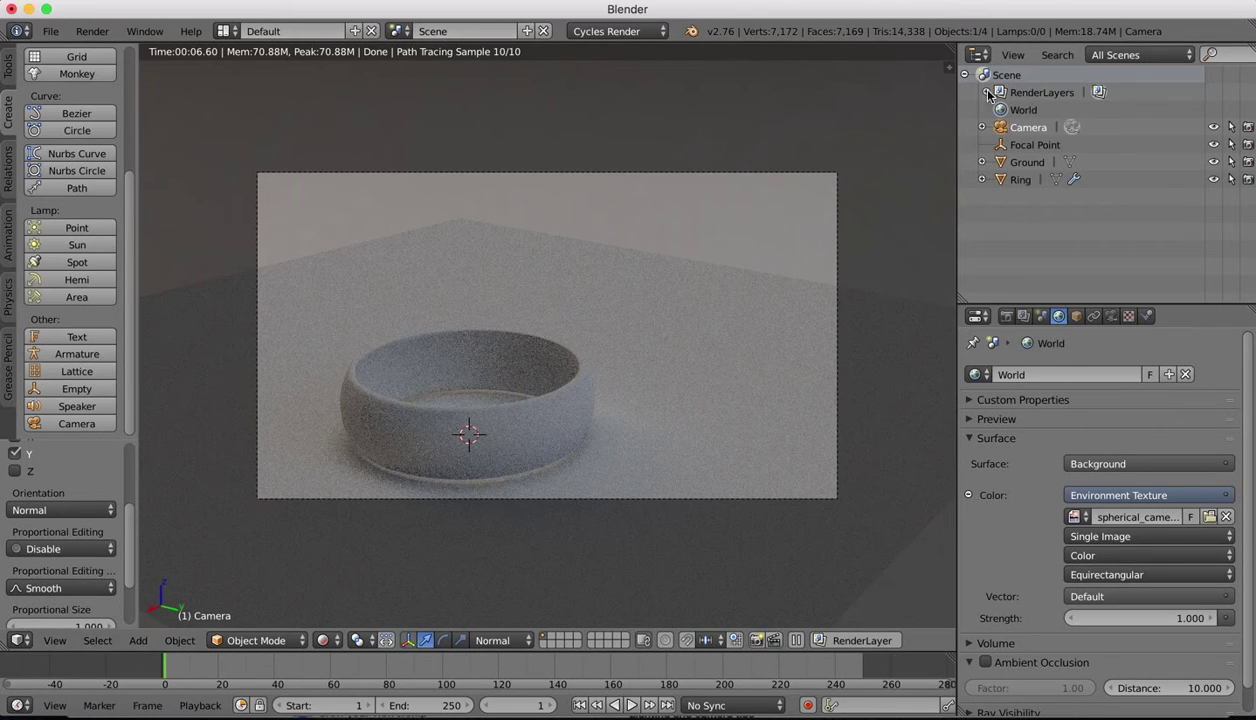
{"action": "left_click_drag", "start_coordinate": [960, 115], "coordinate": [970, 118]}
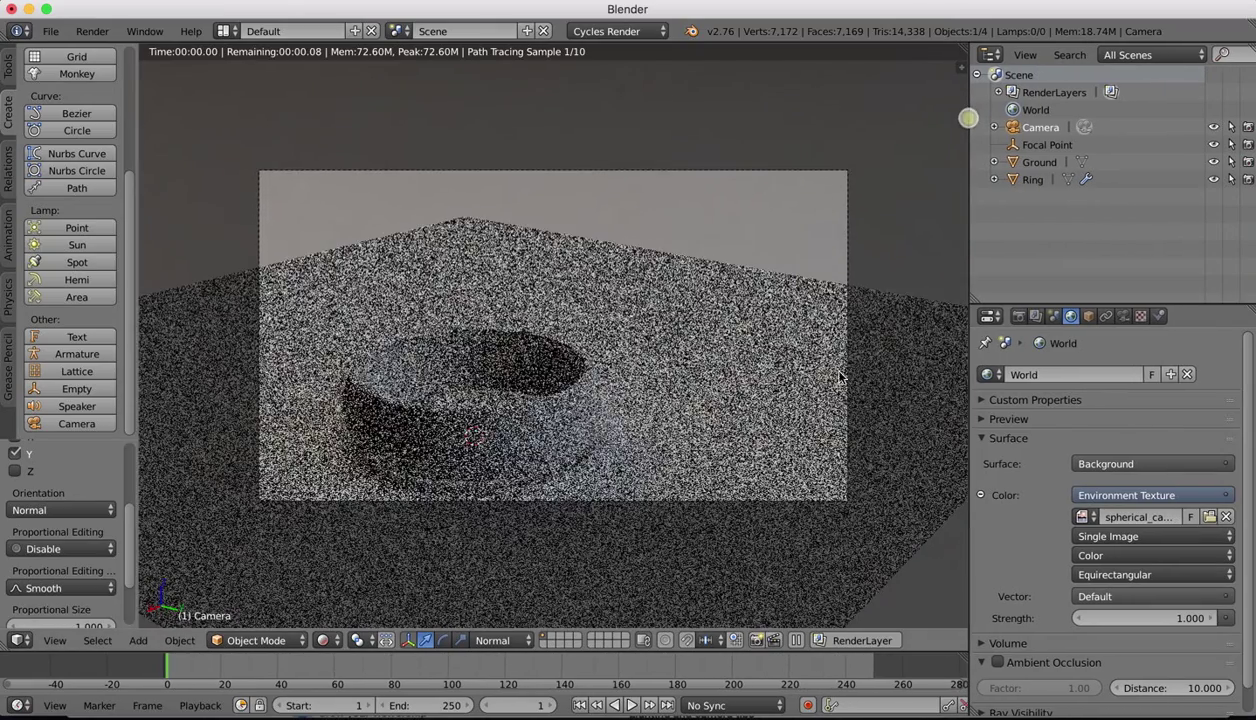
{"action": "left_click", "coordinate": [322, 640]}
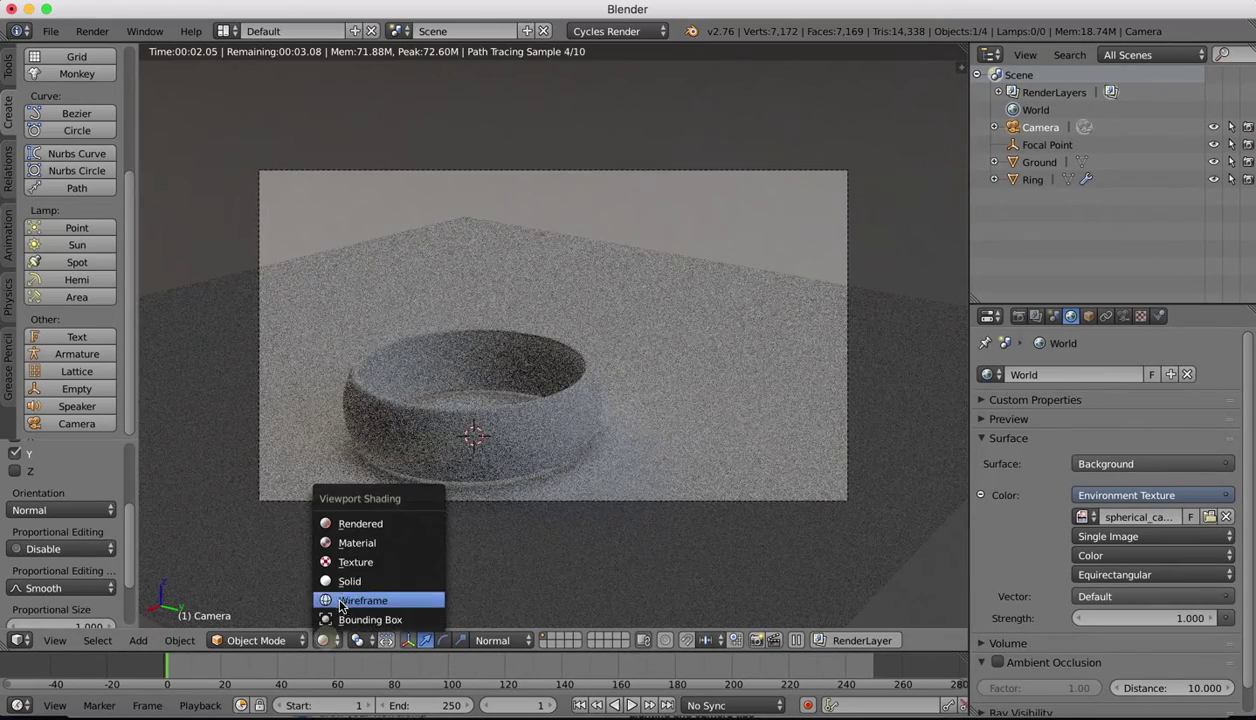
{"action": "left_click", "coordinate": [338, 584]}
Step: Select the ring, add a material slot and create a new material named 'Gold'
{"action": "right_click", "coordinate": [409, 433]}
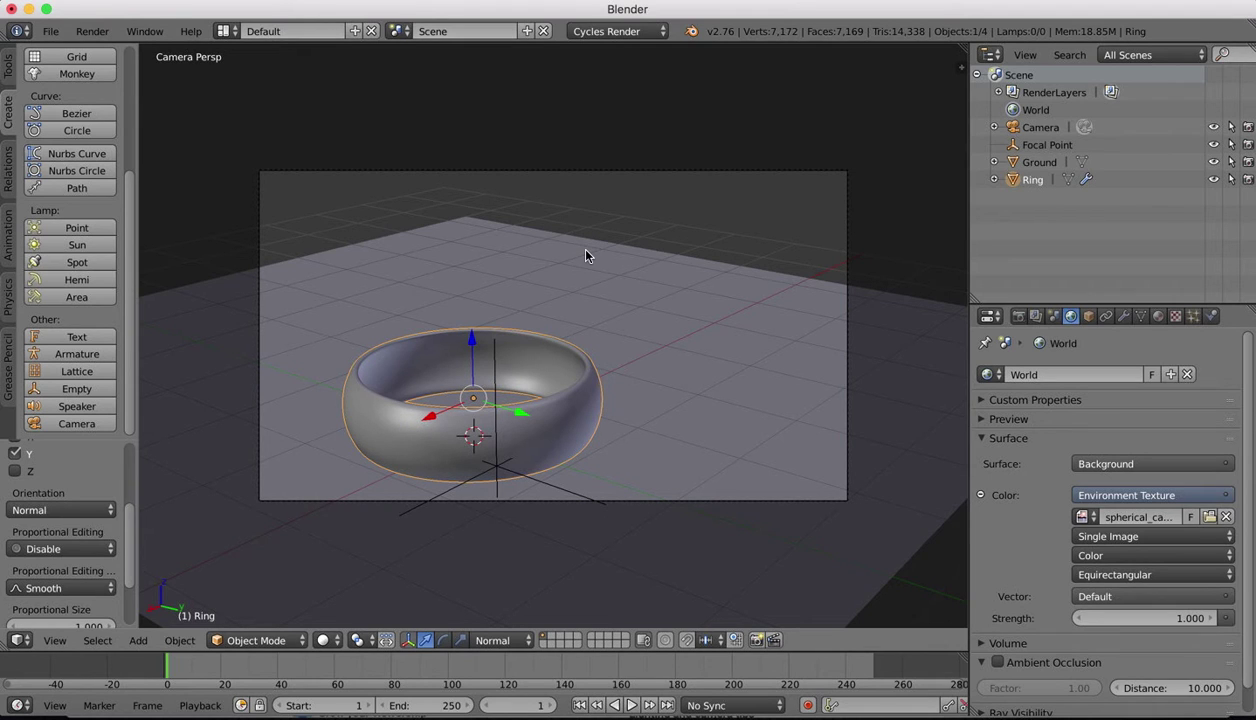
{"action": "left_click", "coordinate": [1158, 317]}
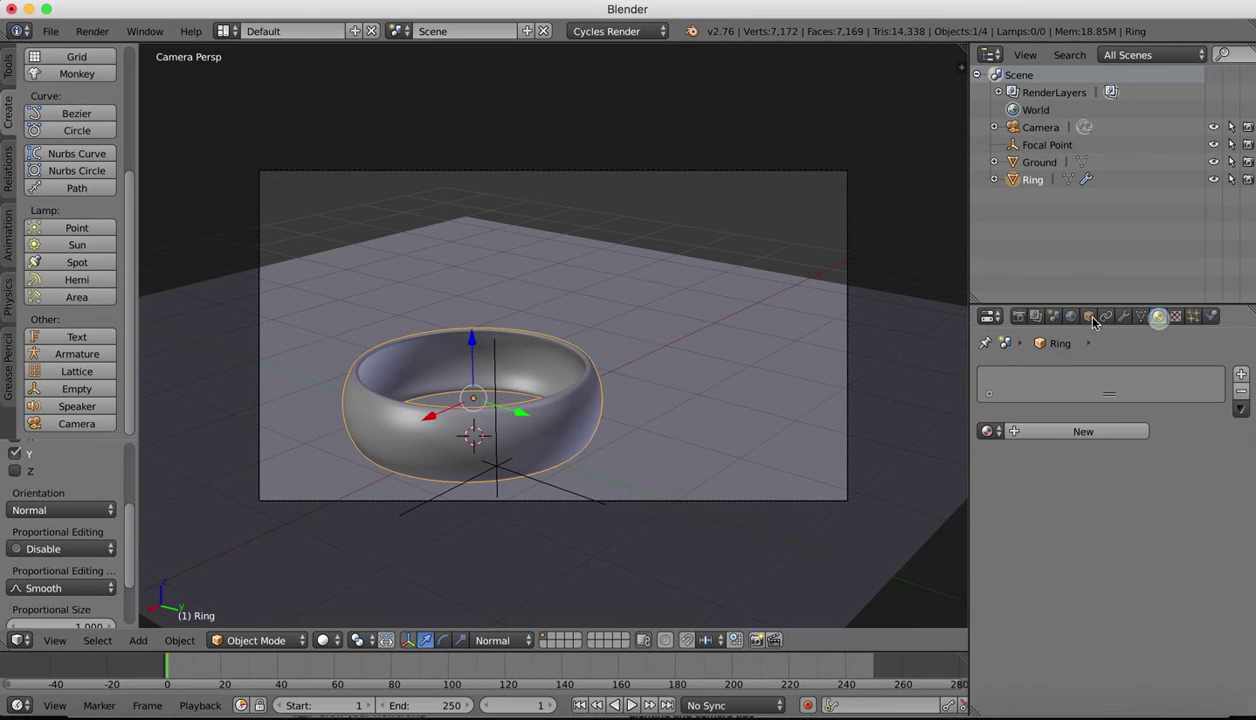
{"action": "left_click", "coordinate": [1240, 374]}
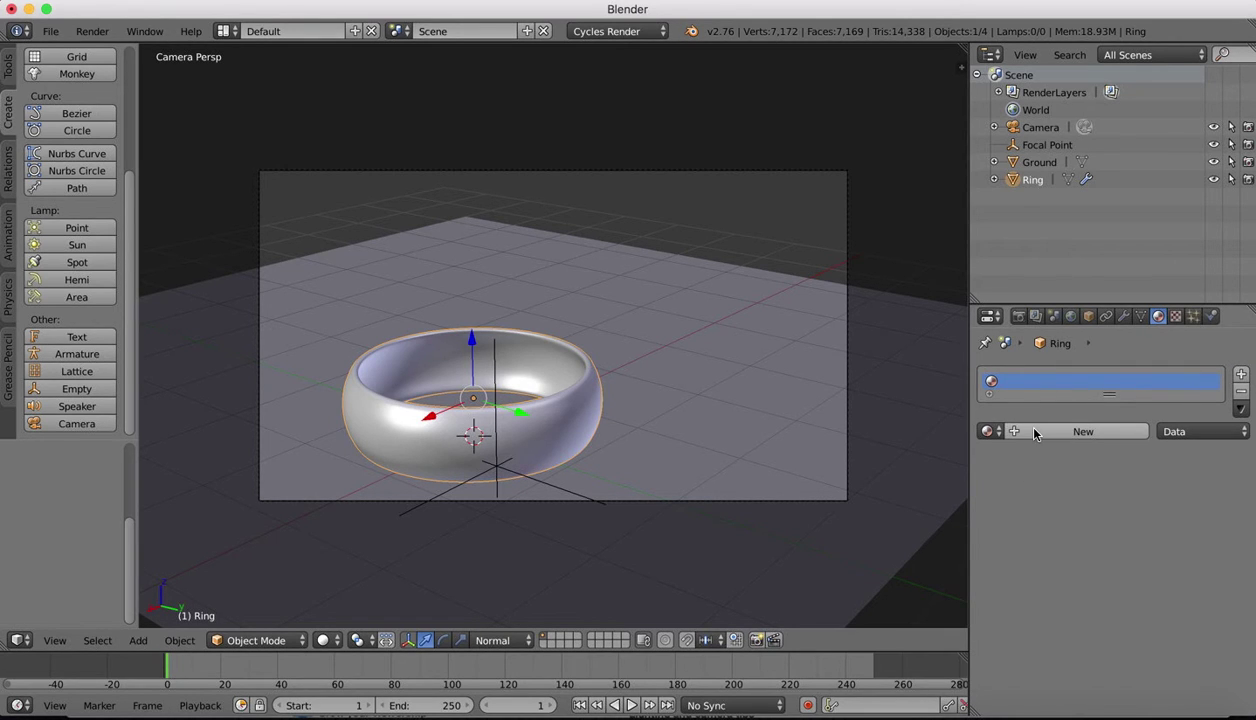
{"action": "left_click", "coordinate": [1083, 431]}
{"action": "left_click", "coordinate": [1045, 431]}
{"action": "type", "text": "Gold"}
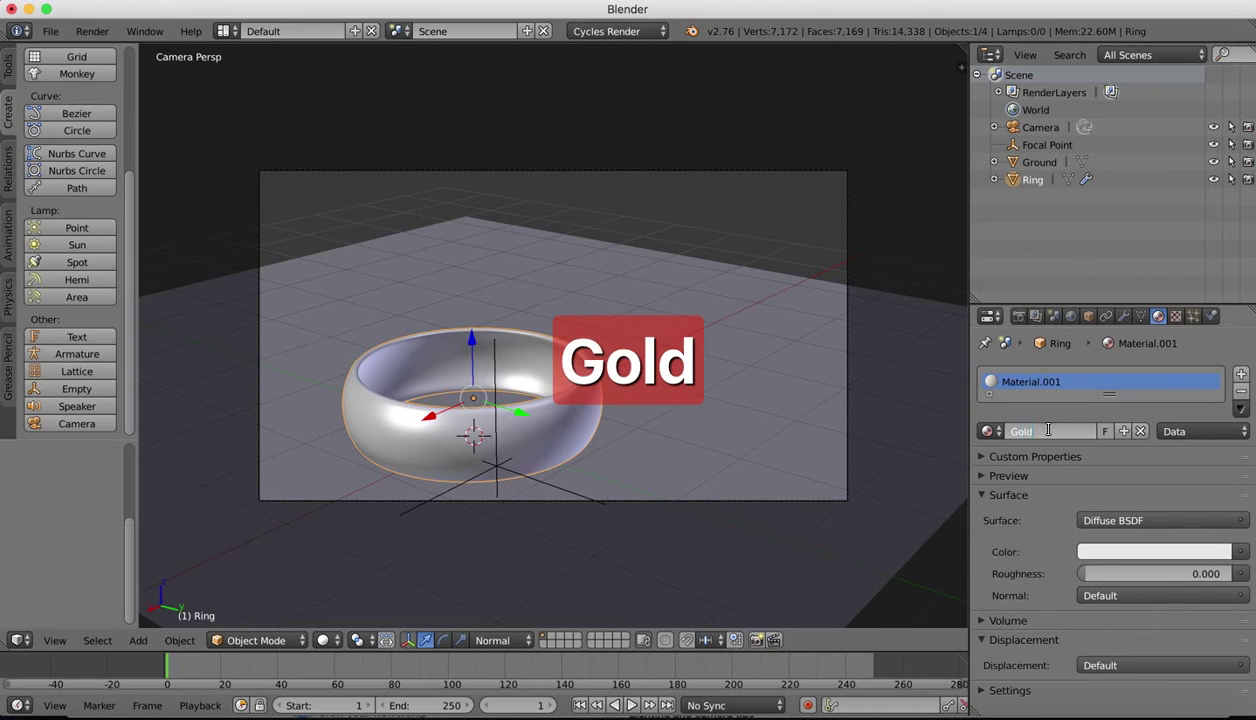
{"action": "key", "text": "Return"}
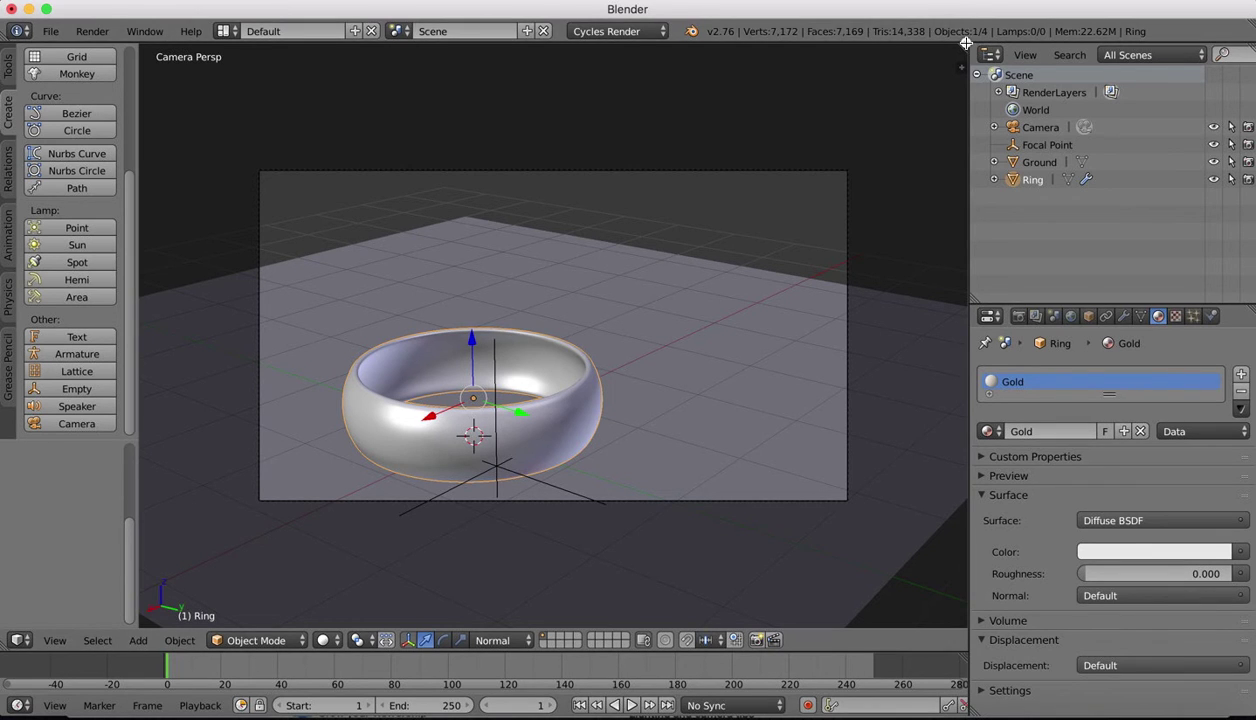
Step: Split the 3D view and turn the right area into a Node Editor with its sidebar hidden
{"action": "left_click_drag", "start_coordinate": [965, 43], "coordinate": [614, 62]}
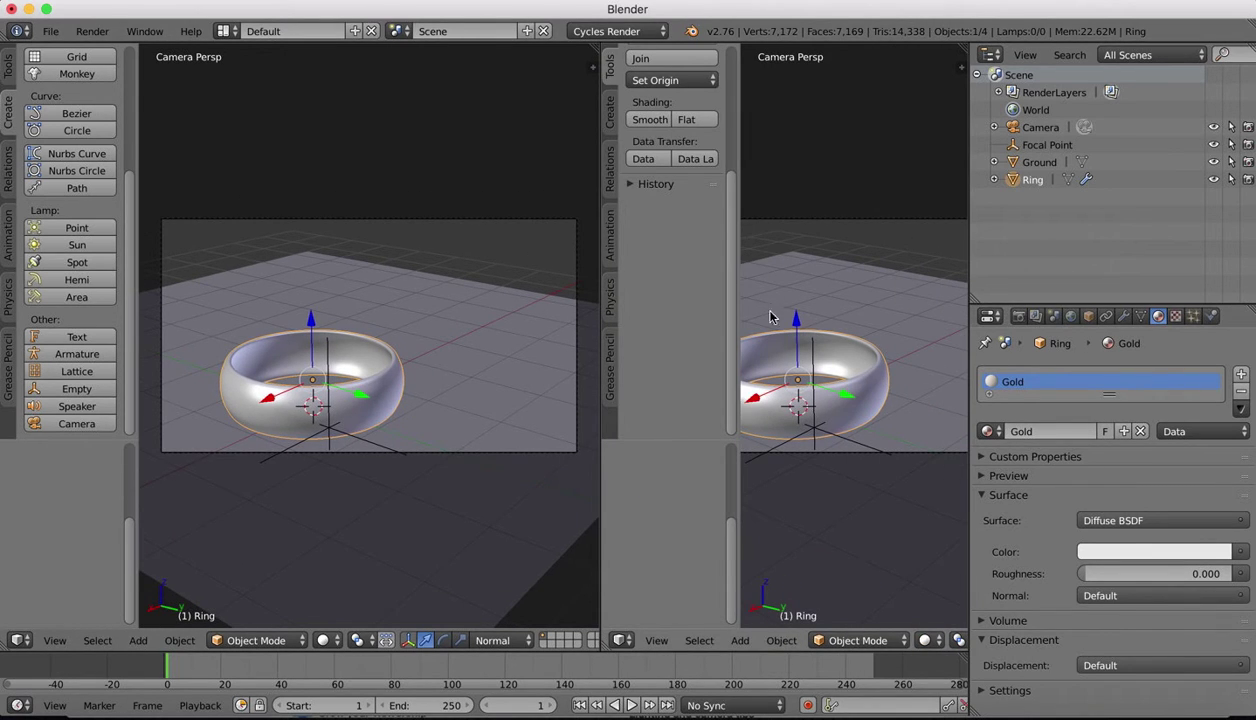
{"action": "left_click", "coordinate": [621, 640]}
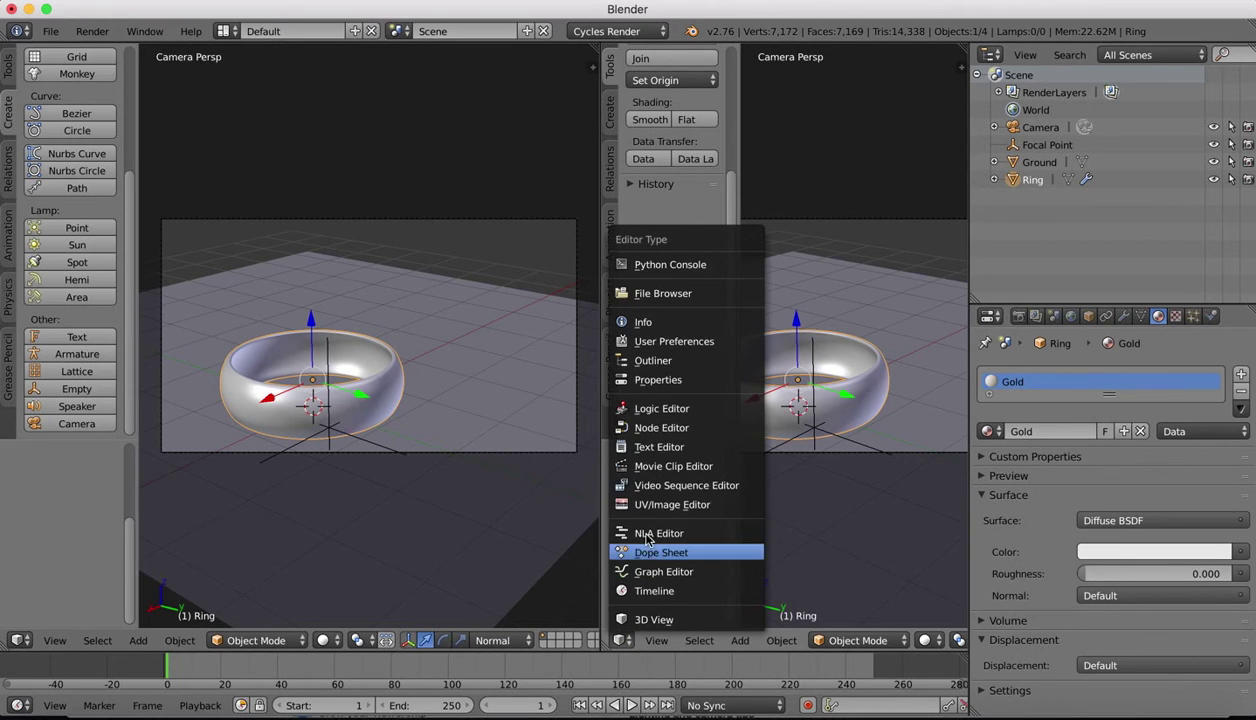
{"action": "left_click", "coordinate": [655, 428]}
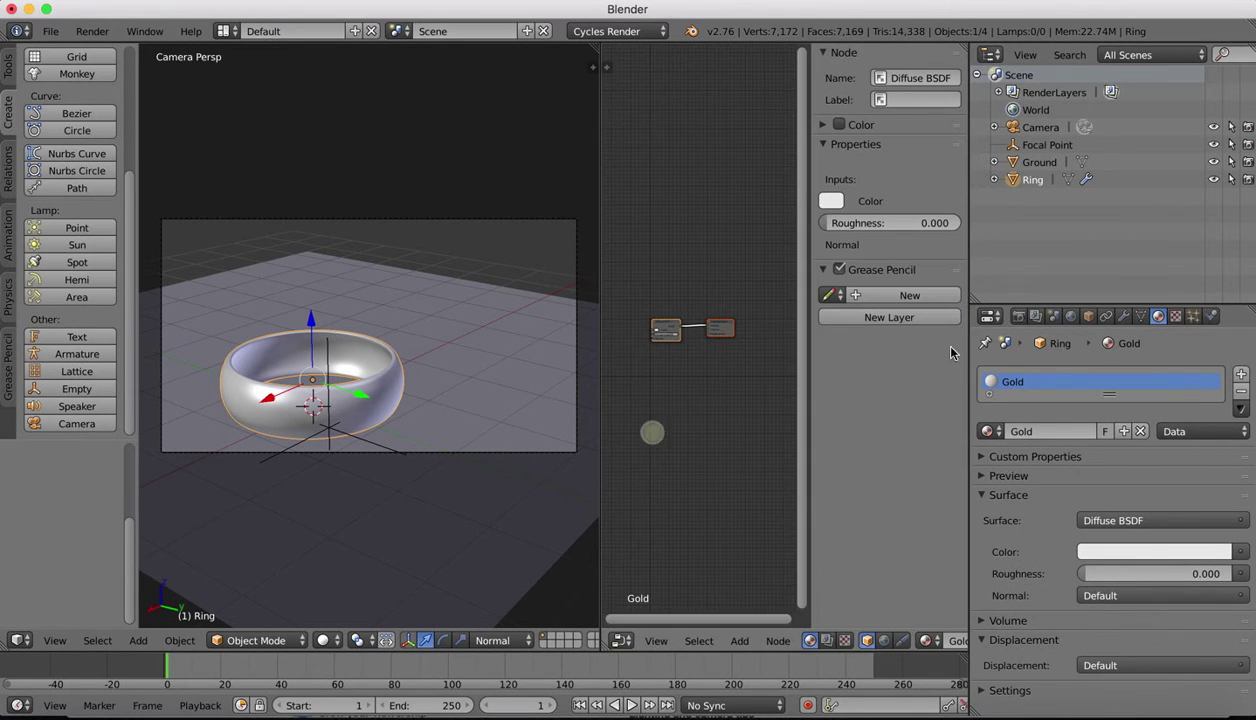
{"action": "key", "text": "n"}
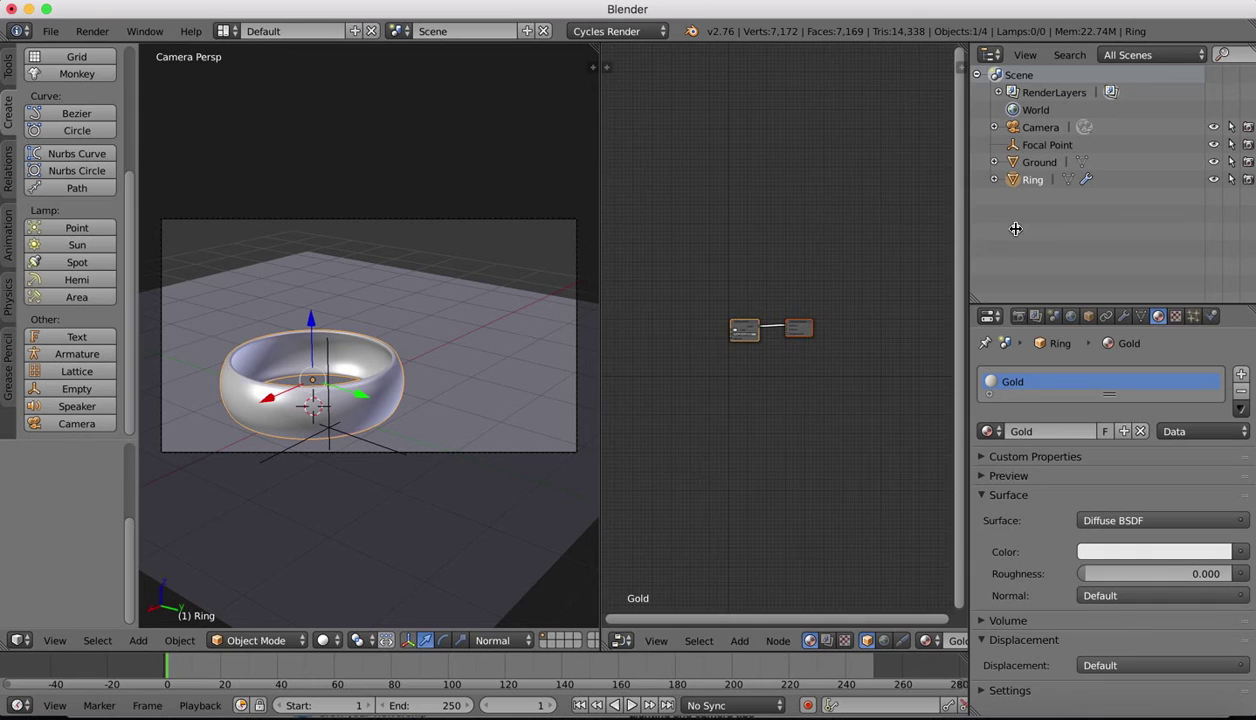
{"action": "key", "text": "n"}
{"action": "key", "text": "n"}
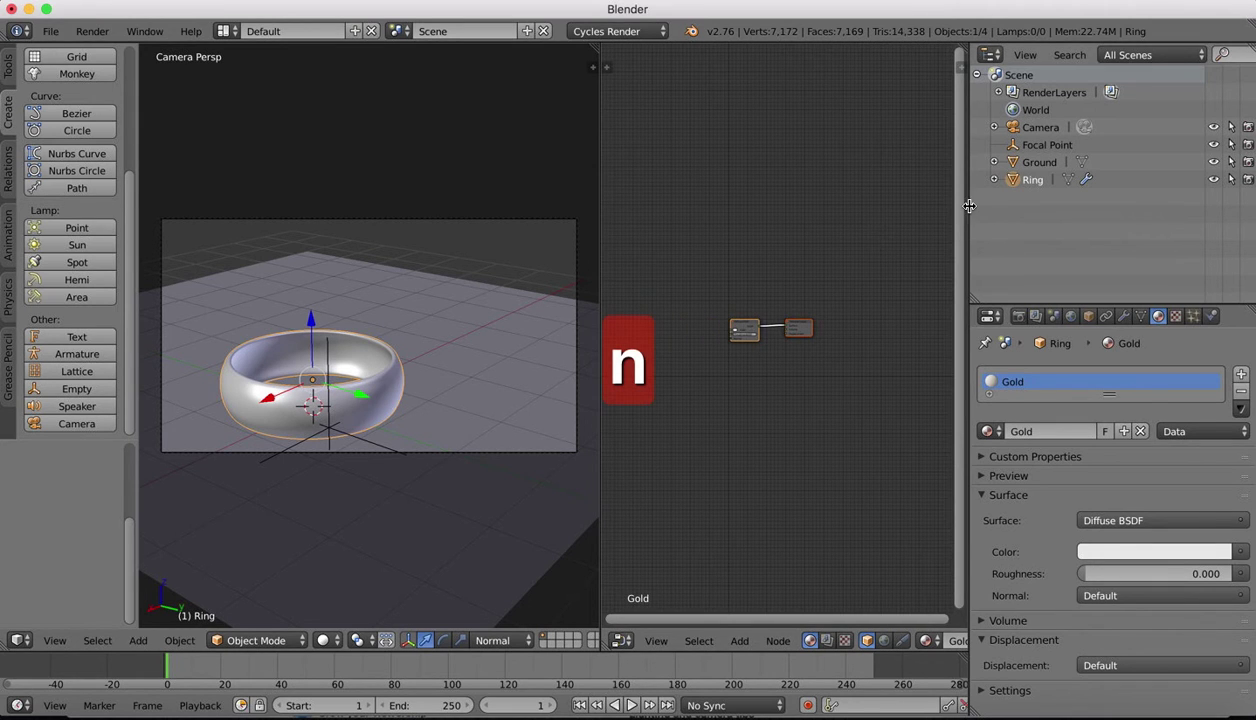
Step: Widen and zoom in the node editor, then select the Diffuse BSDF node
{"action": "left_click_drag", "start_coordinate": [966, 203], "coordinate": [1064, 203]}
{"action": "scroll", "coordinate": [785, 281], "scroll_direction": "up", "scroll_amount": 5}
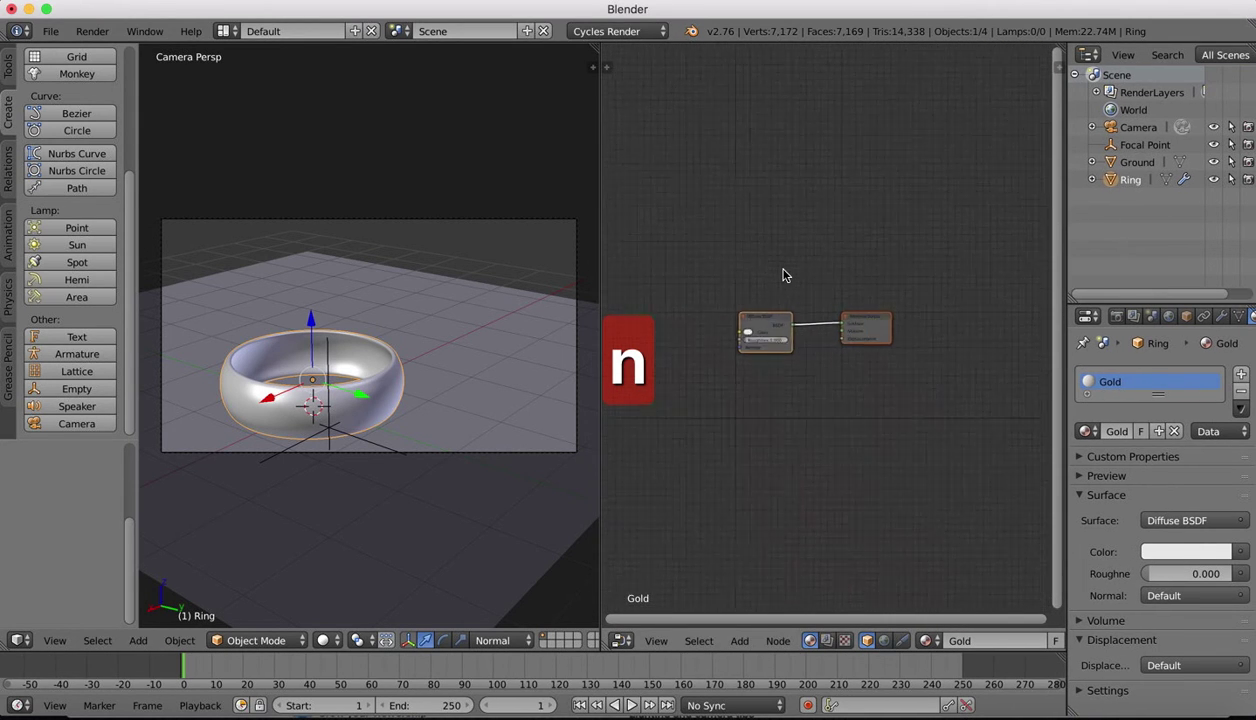
{"action": "left_click", "coordinate": [728, 318]}
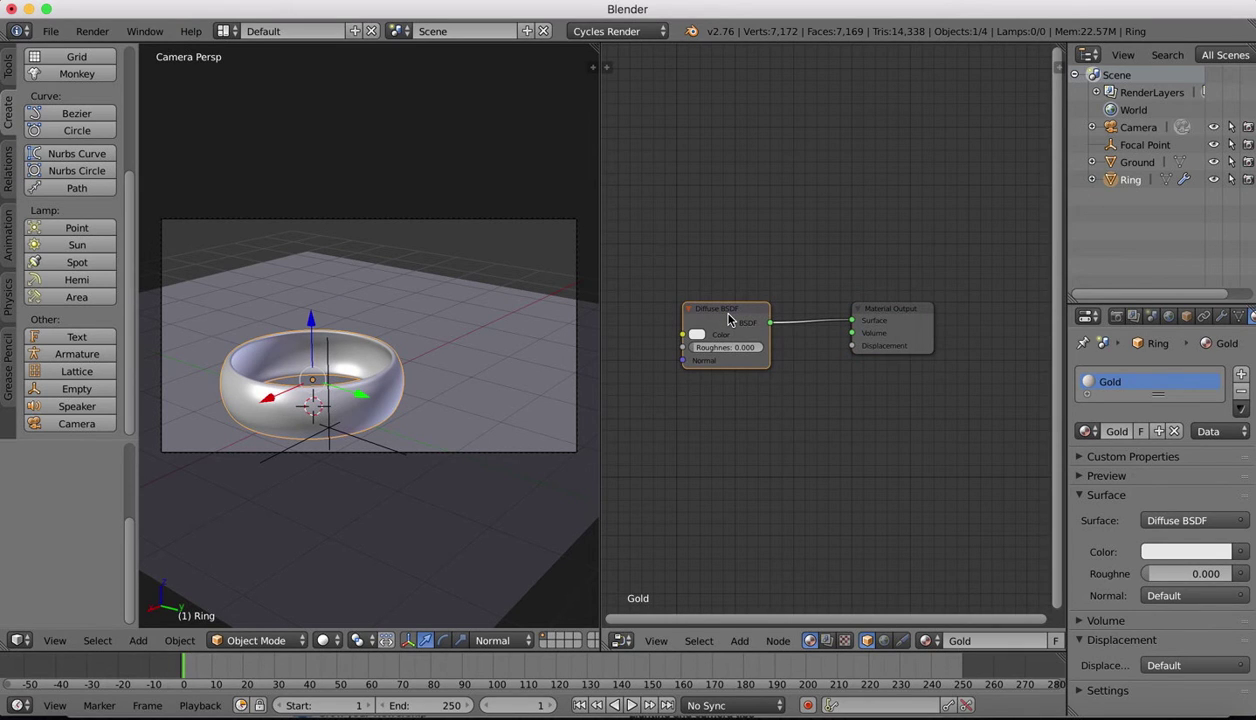
{"action": "left_click", "coordinate": [725, 316]}
Step: Delete the Diffuse BSDF node, then add a MixRGB node and remove it again
{"action": "key", "text": "x"}
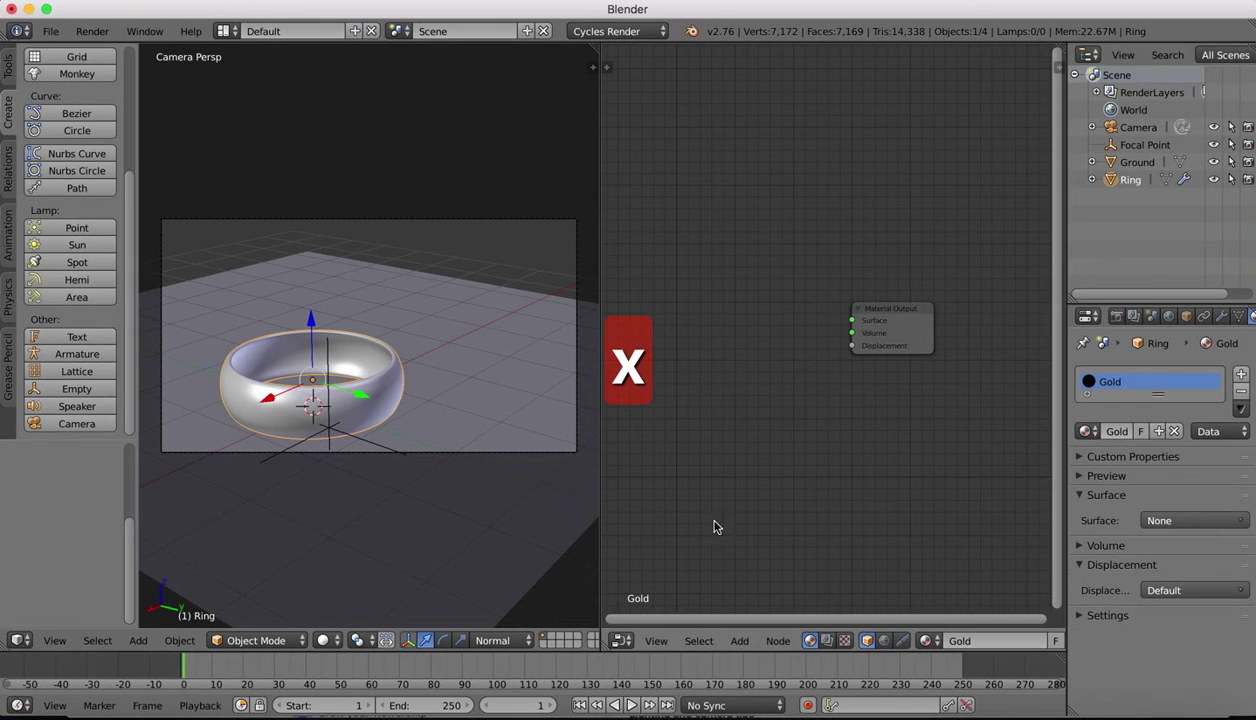
{"action": "left_click", "coordinate": [739, 640]}
{"action": "mouse_move", "coordinate": [771, 570]}
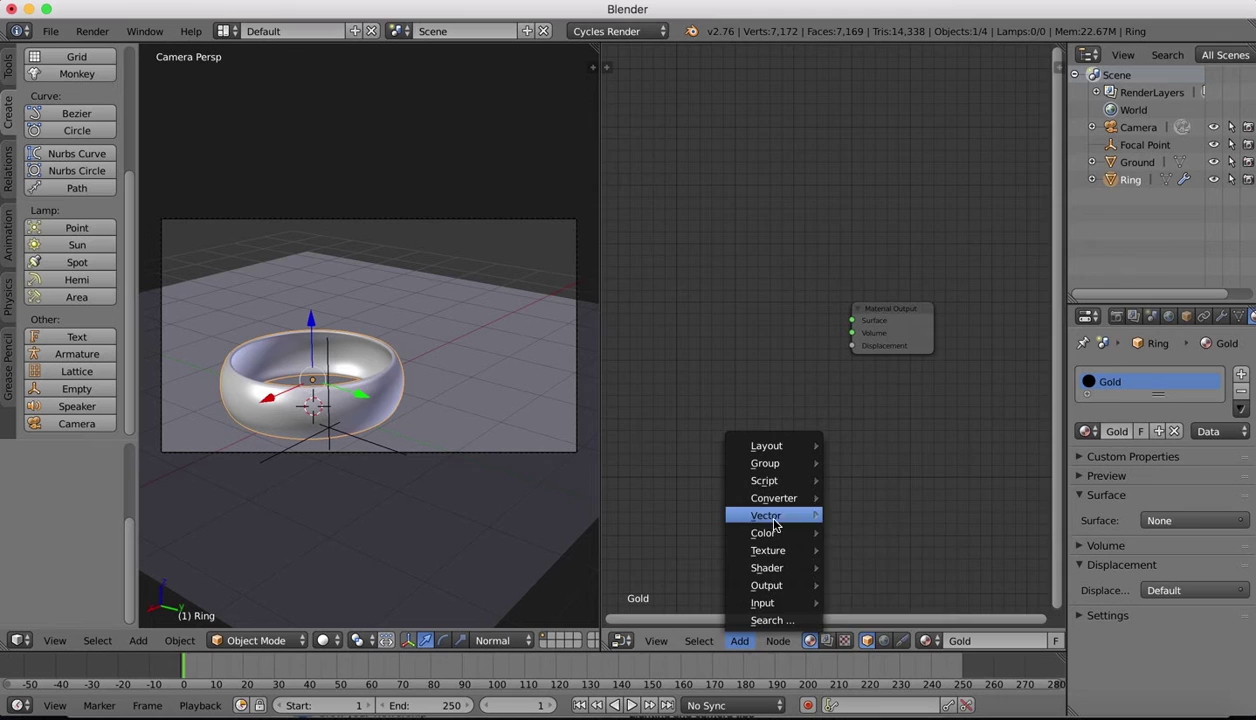
{"action": "mouse_move", "coordinate": [772, 533]}
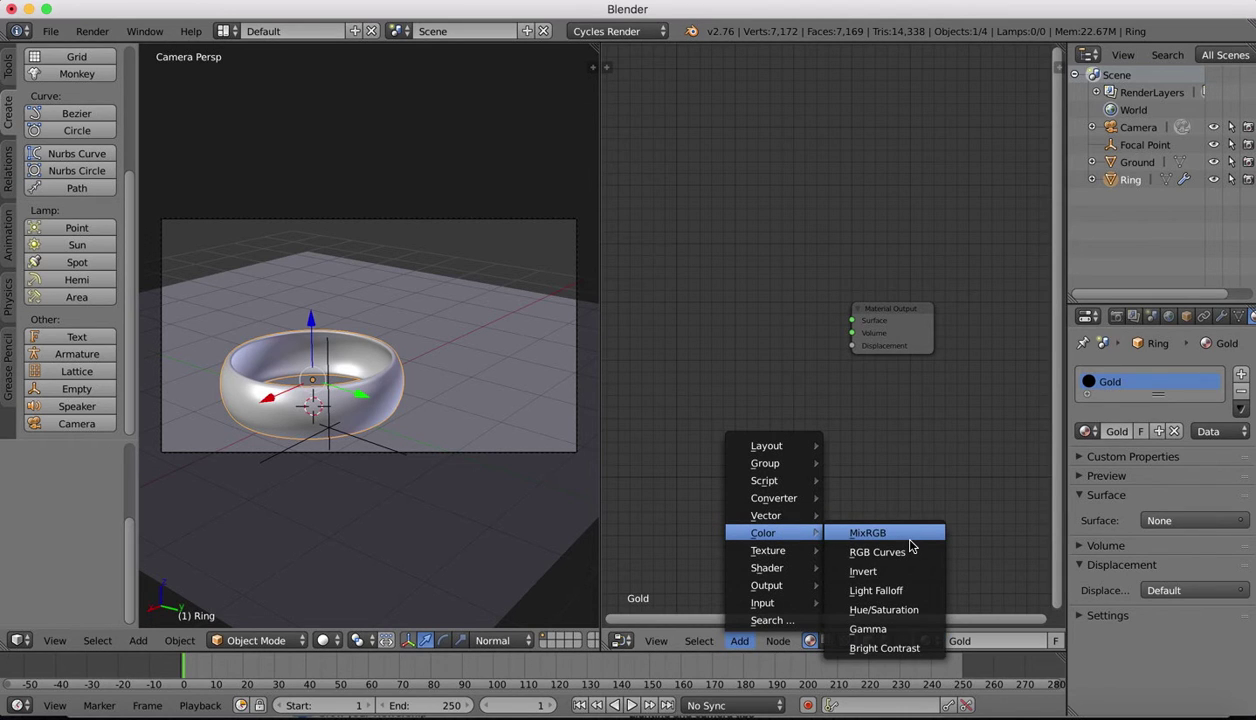
{"action": "left_click", "coordinate": [868, 533]}
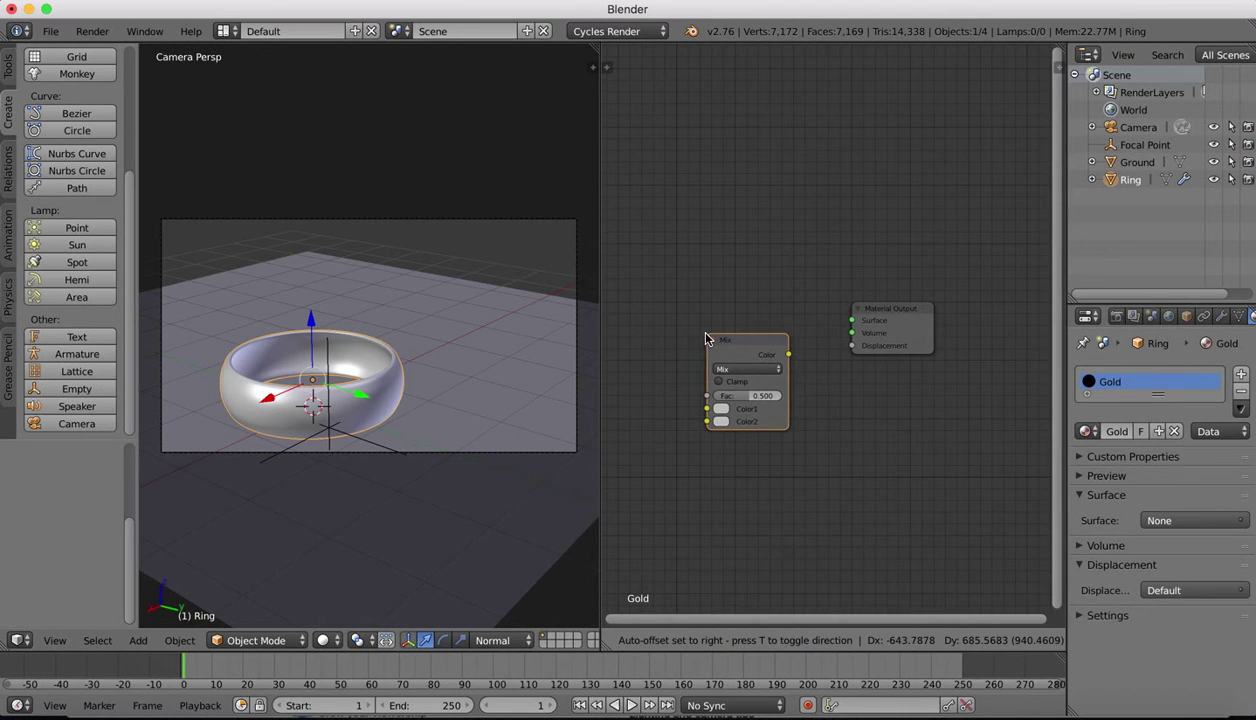
{"action": "left_click", "coordinate": [705, 334]}
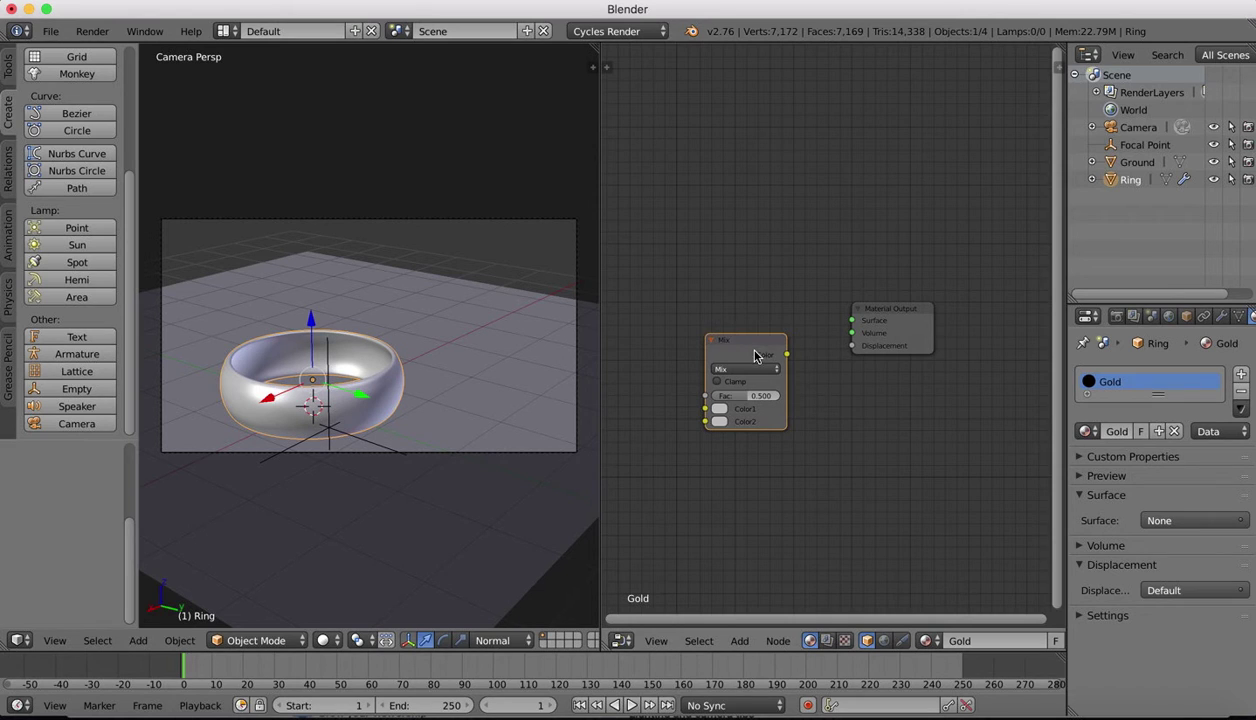
{"action": "key", "text": "x"}
Step: Search for and add an RGB node, placing it left of Material Output
{"action": "left_click", "coordinate": [754, 640]}
{"action": "left_click", "coordinate": [760, 638]}
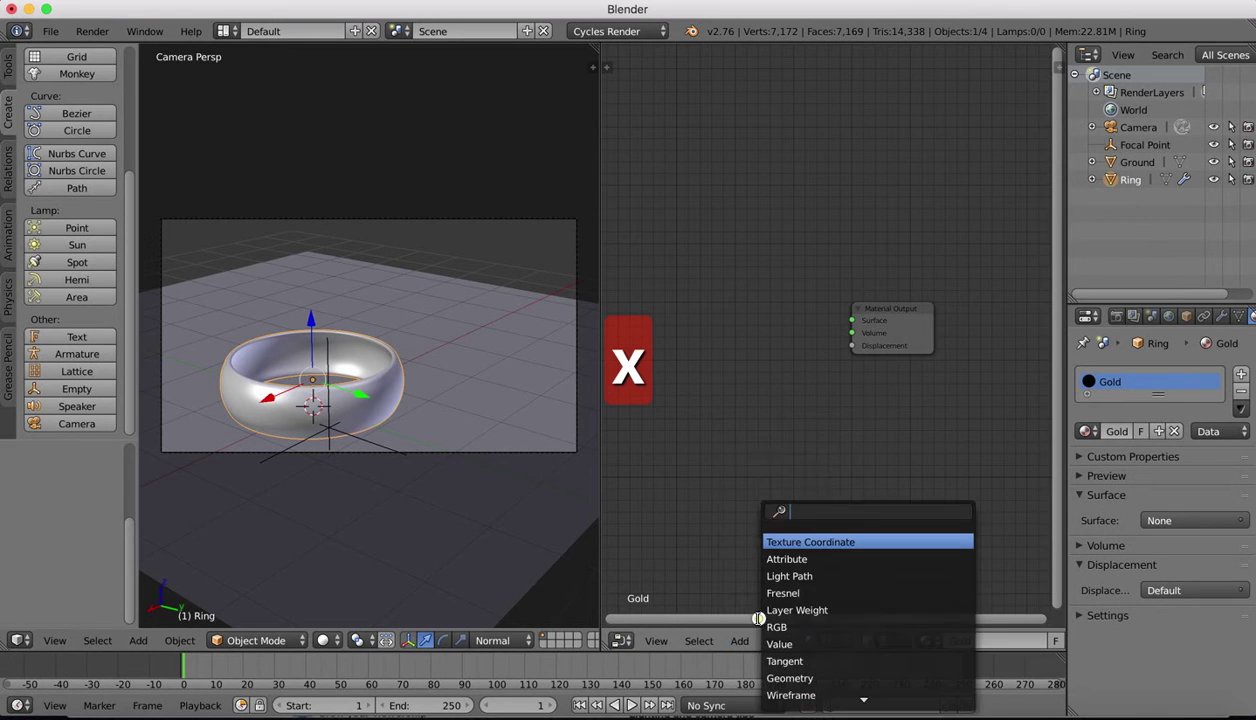
{"action": "type", "text": "RGB"}
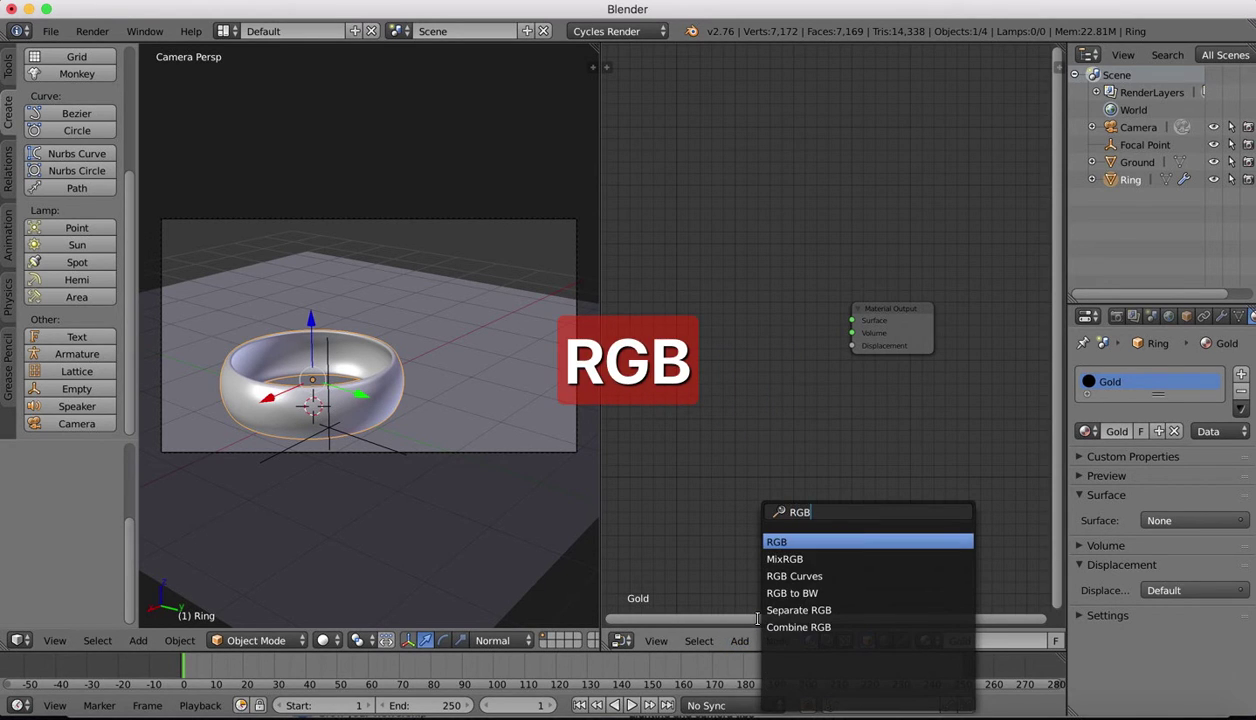
{"action": "left_click", "coordinate": [776, 541]}
{"action": "left_click", "coordinate": [722, 354]}
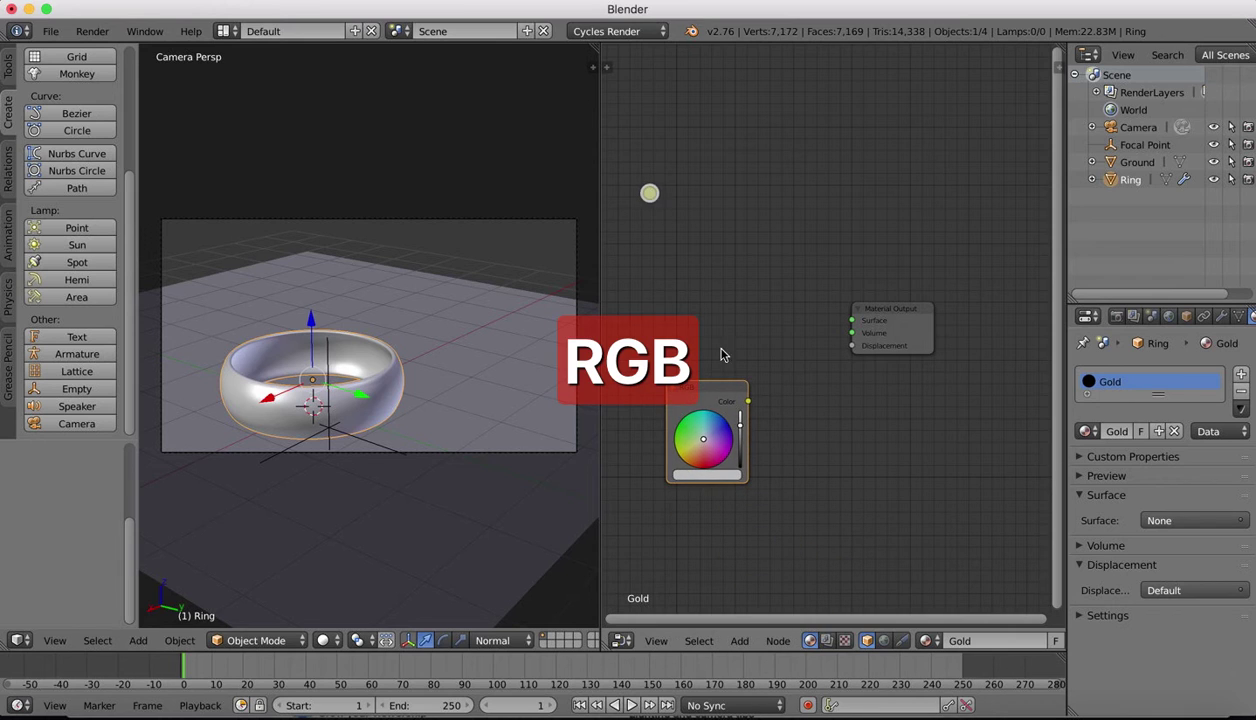
{"action": "left_click_drag", "start_coordinate": [712, 391], "coordinate": [671, 303]}
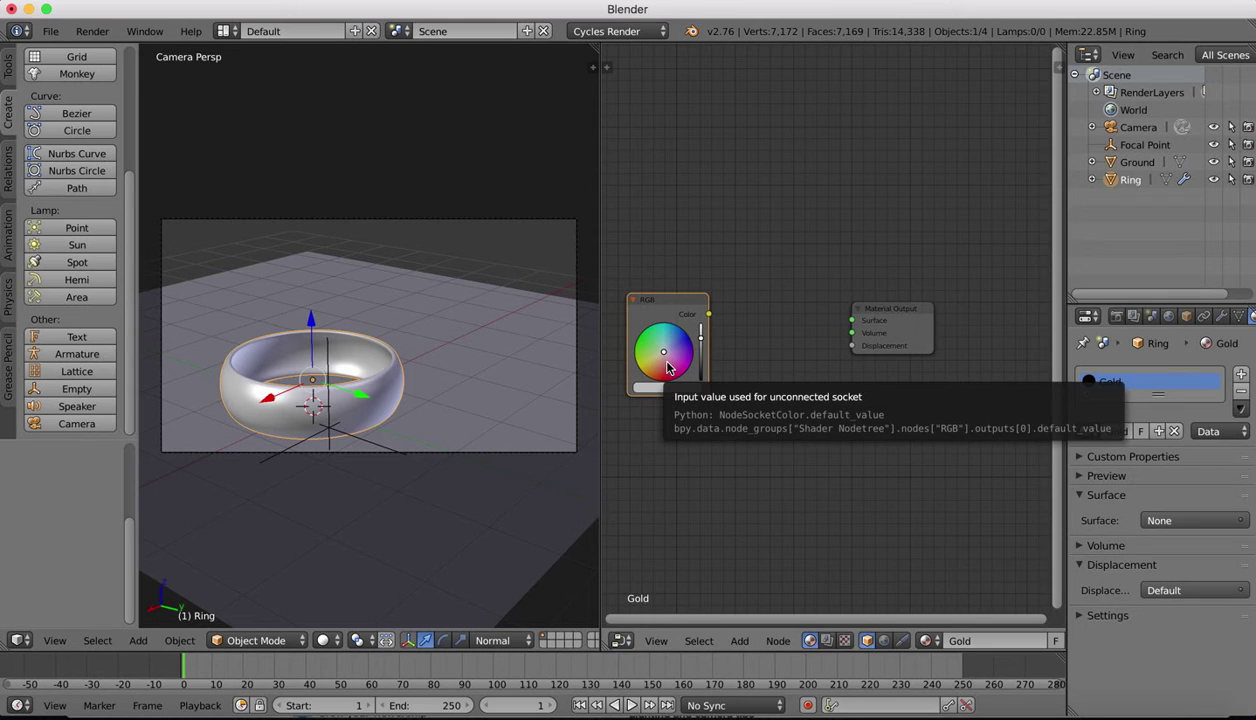
Step: Add a Glossy BSDF node via search and duplicate it below the first
{"action": "left_click", "coordinate": [739, 640]}
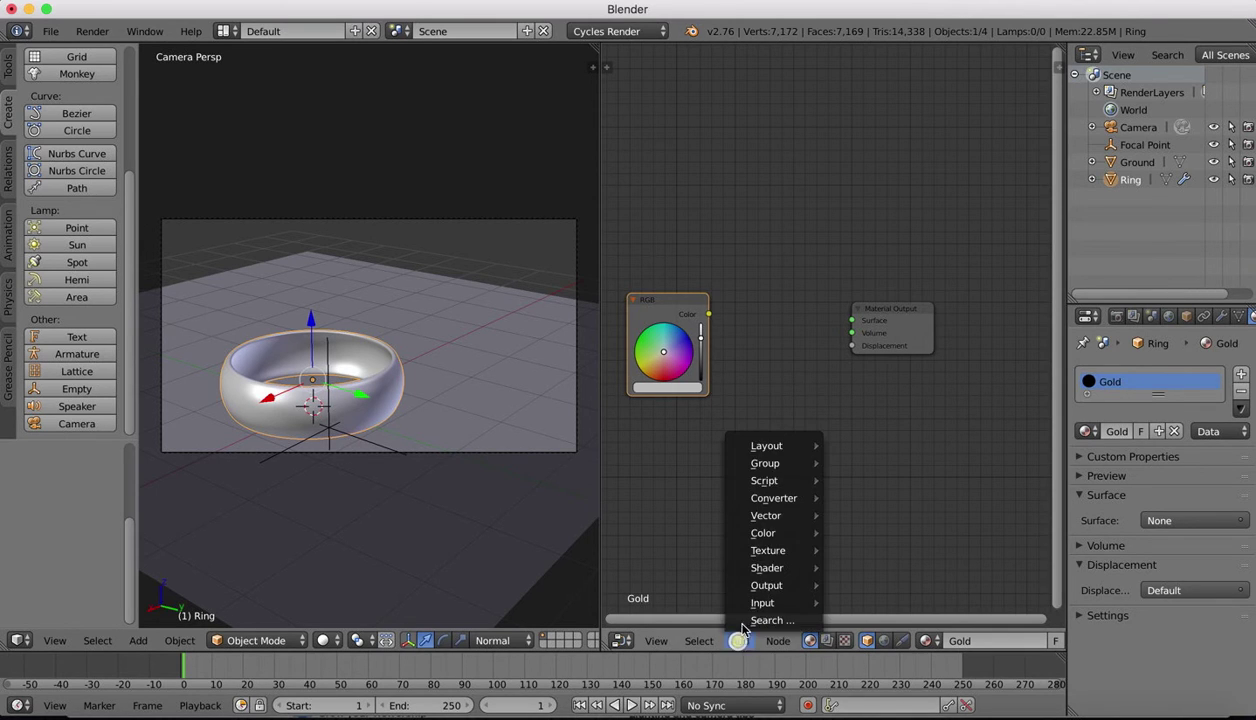
{"action": "left_click", "coordinate": [746, 619]}
{"action": "type", "text": "glo"}
{"action": "left_click", "coordinate": [776, 541]}
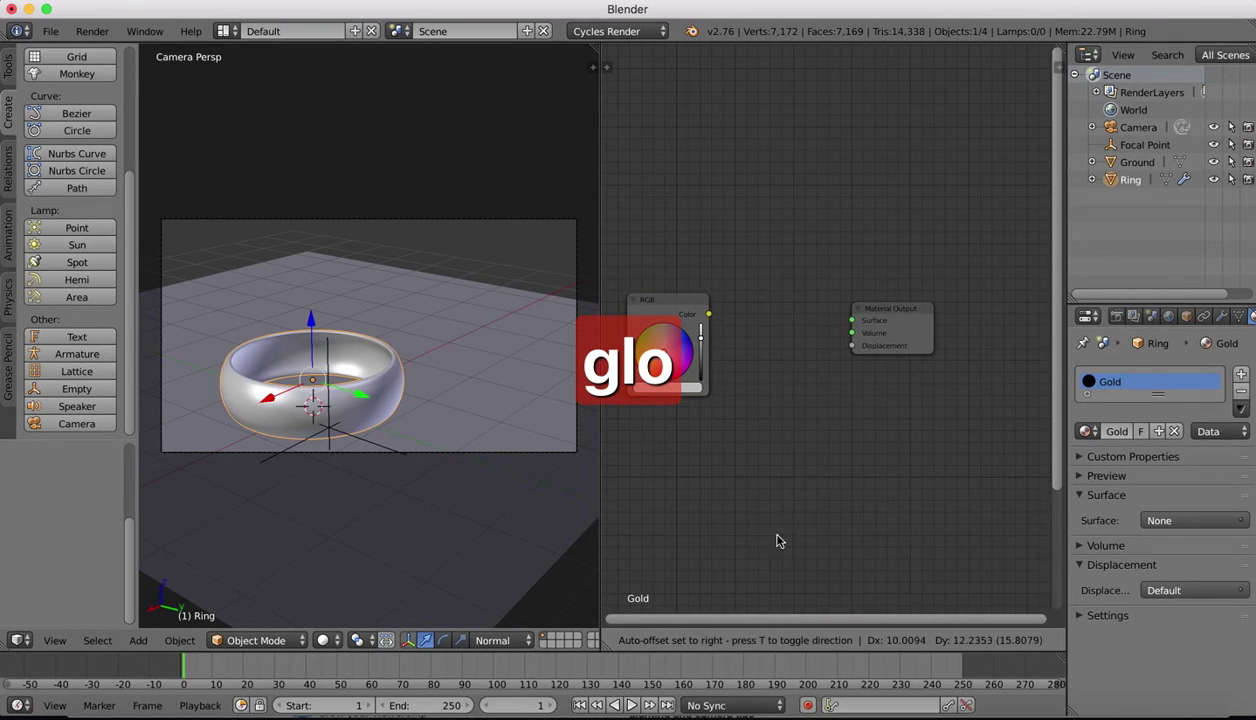
{"action": "left_click", "coordinate": [759, 318]}
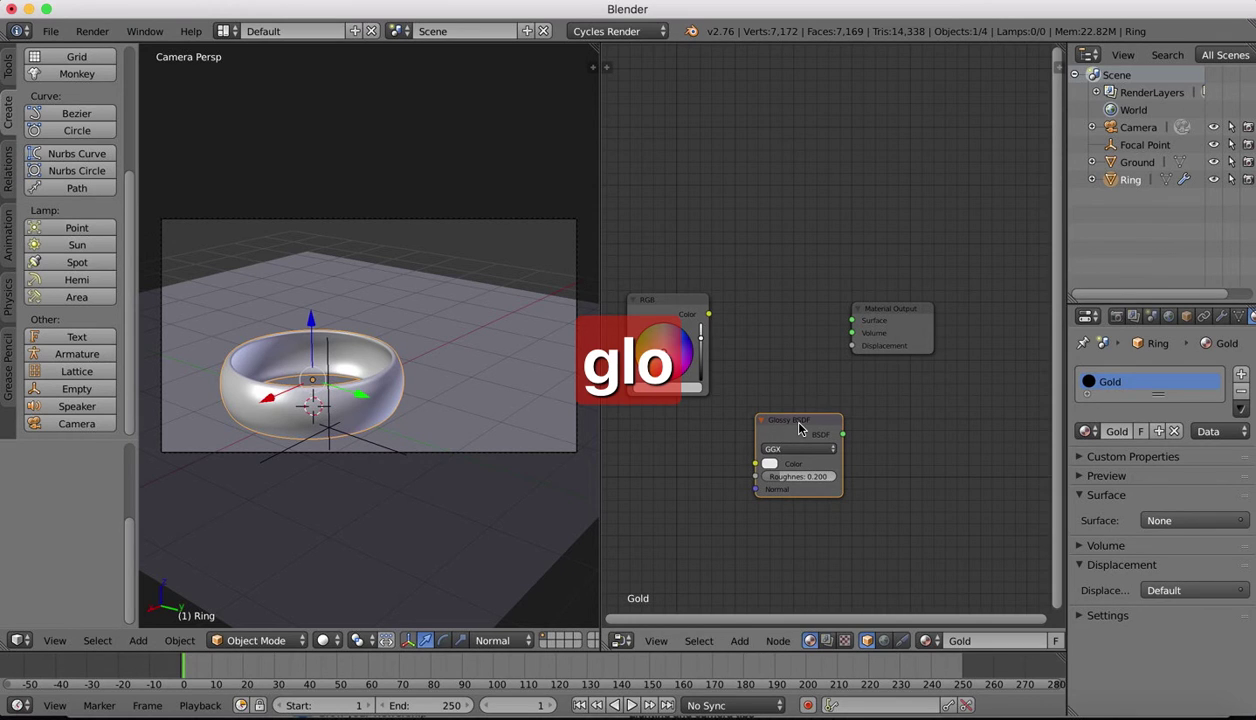
{"action": "key", "text": "shift+d"}
{"action": "left_click", "coordinate": [778, 279]}
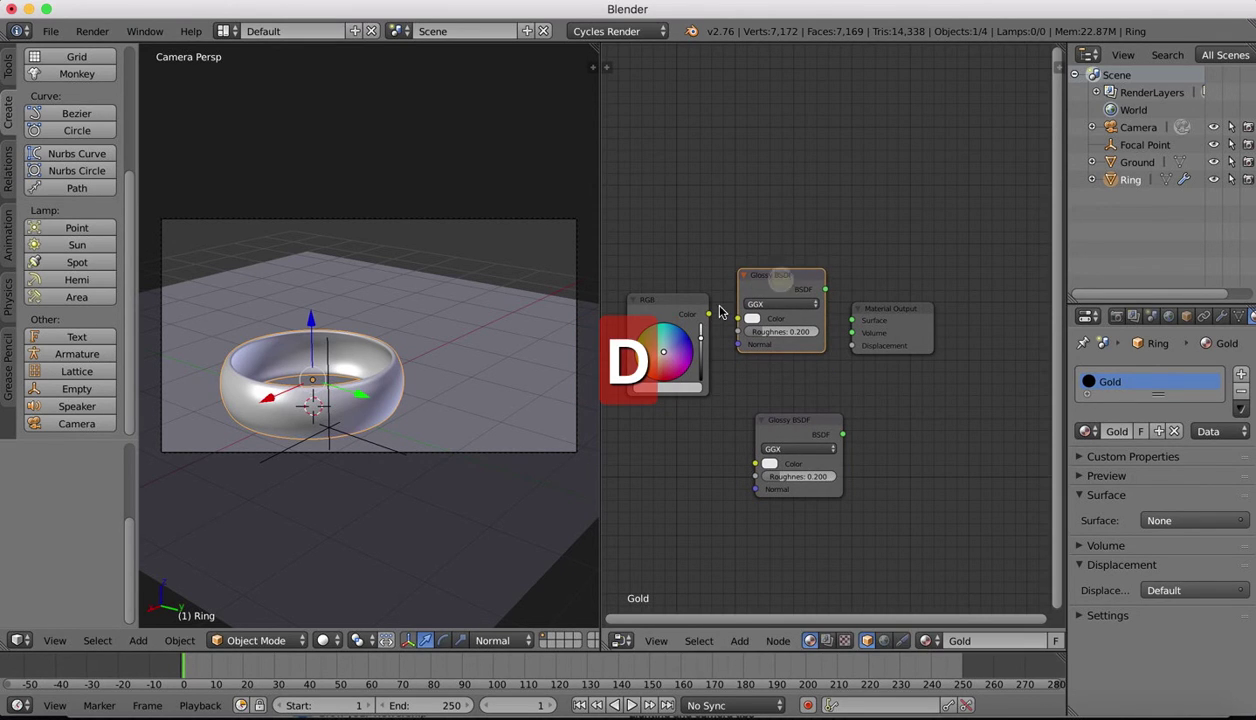
Step: Connect the RGB colour to the Glossy BSDF Color inputs and move Material Output right
{"action": "left_click_drag", "start_coordinate": [682, 306], "coordinate": [662, 329]}
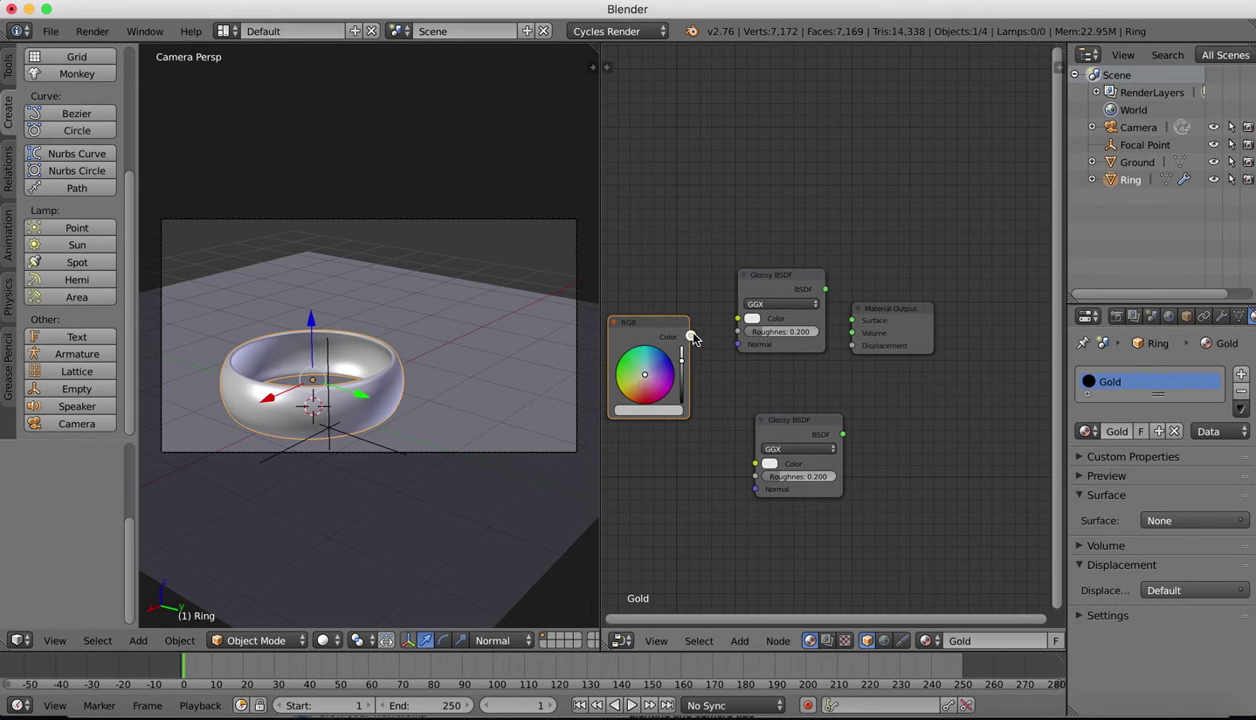
{"action": "left_click_drag", "start_coordinate": [689, 337], "coordinate": [755, 463]}
{"action": "left_click_drag", "start_coordinate": [885, 310], "coordinate": [970, 360]}
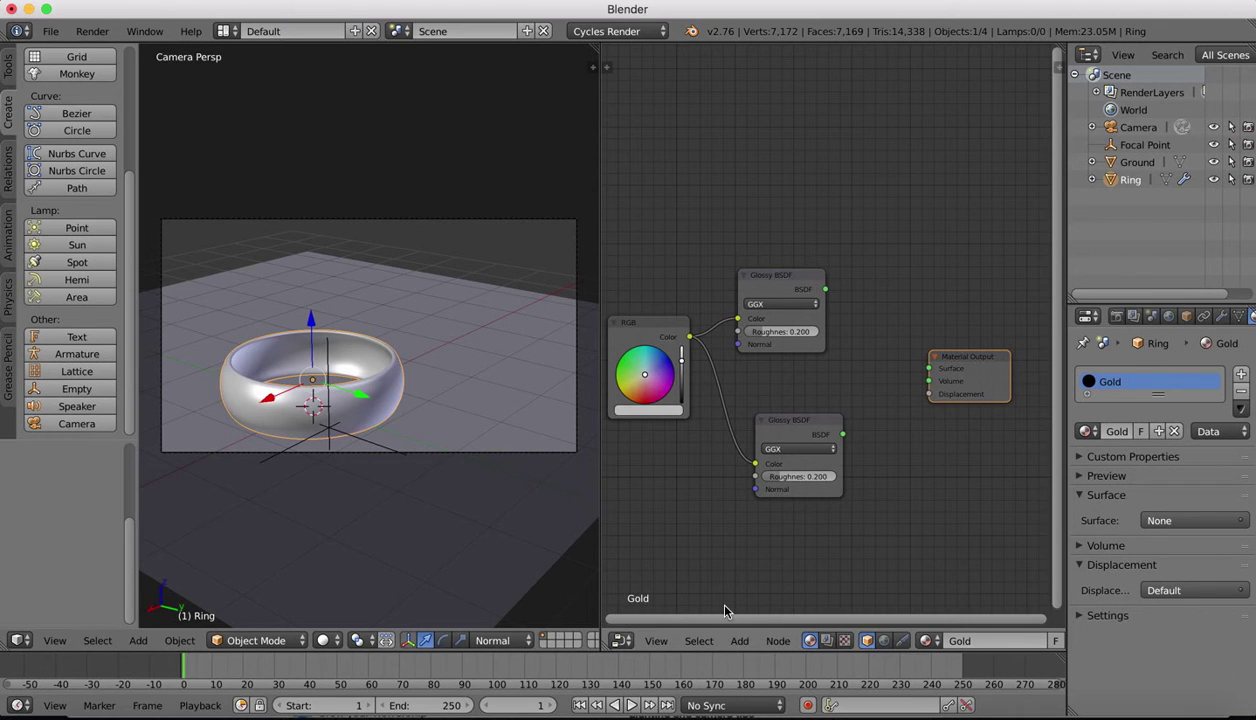
Step: Add a Mix Shader node and connect it to the Material Output Surface
{"action": "left_click", "coordinate": [739, 640]}
{"action": "left_click", "coordinate": [752, 619]}
{"action": "type", "text": "mi"}
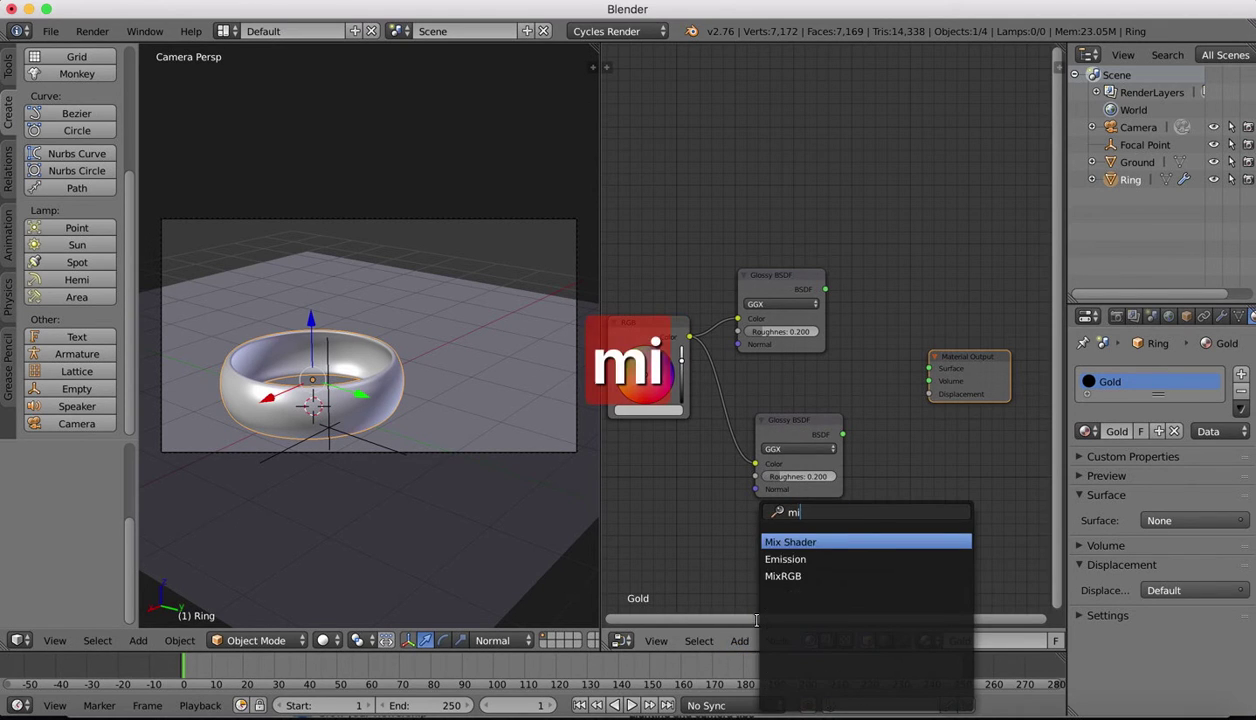
{"action": "type", "text": "x"}
{"action": "key", "text": "Return"}
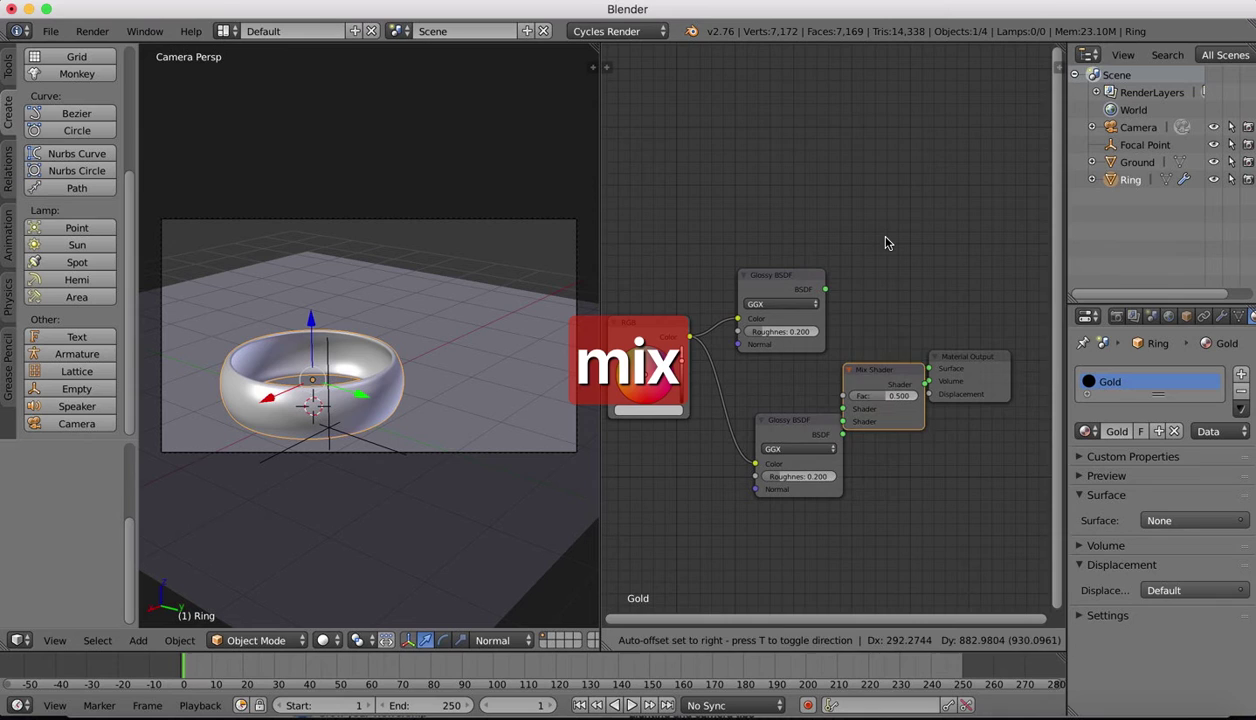
{"action": "left_click", "coordinate": [872, 236]}
{"action": "left_click", "coordinate": [996, 370]}
{"action": "left_click_drag", "start_coordinate": [996, 370], "coordinate": [887, 313]}
Step: Rearrange the nodes and plug both Glossy BSDF outputs into the Mix Shader inputs
{"action": "scroll", "coordinate": [880, 290], "scroll_direction": "right", "scroll_amount": 5, "text": "ctrl"}
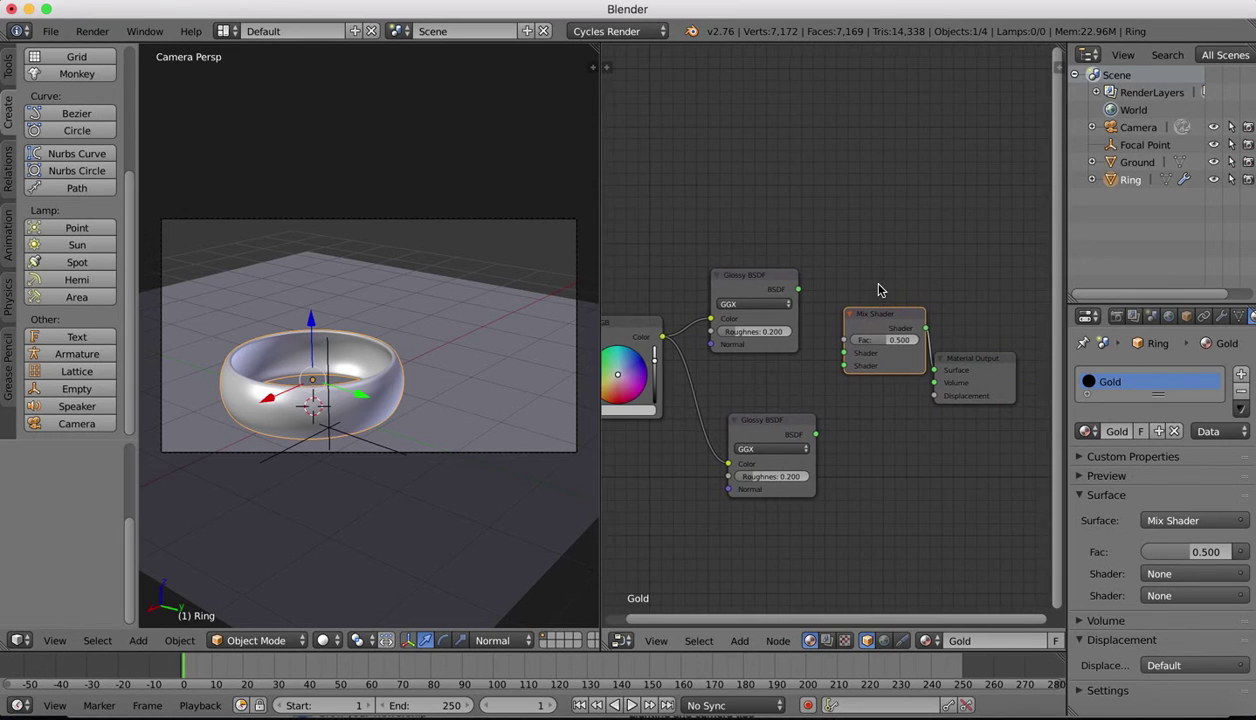
{"action": "left_click_drag", "start_coordinate": [900, 361], "coordinate": [1010, 312]}
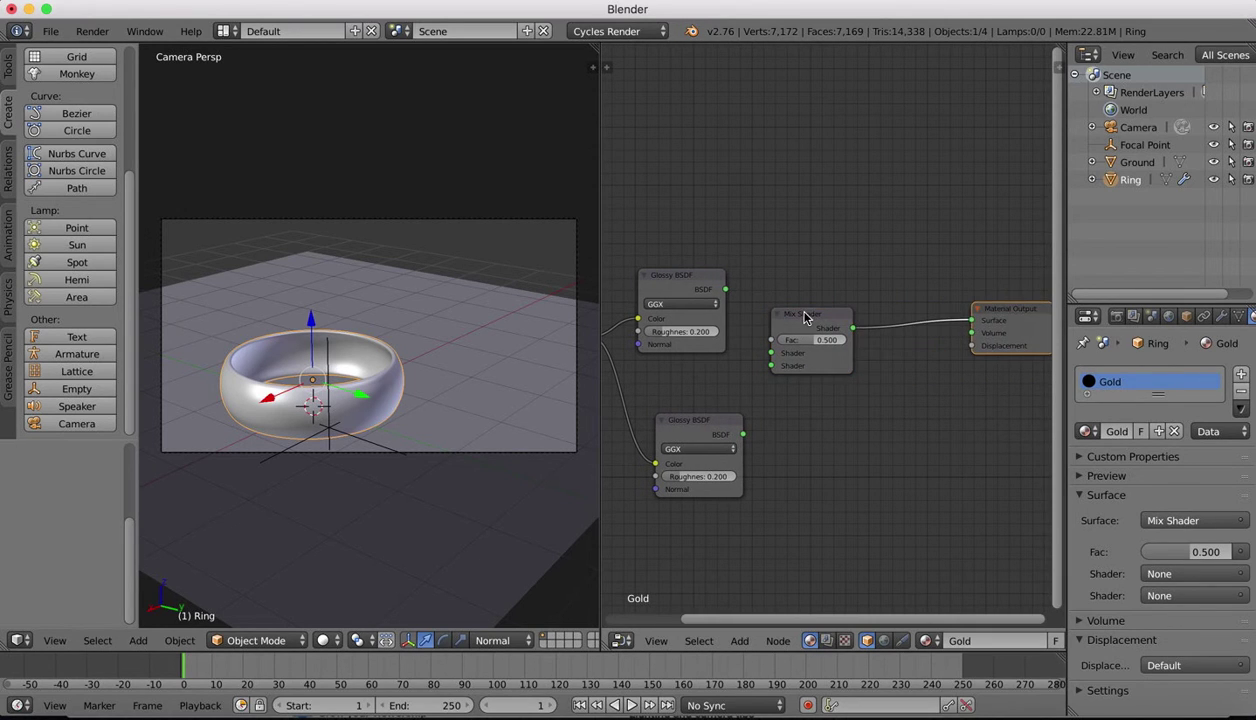
{"action": "left_click_drag", "start_coordinate": [791, 314], "coordinate": [837, 312]}
{"action": "left_click_drag", "start_coordinate": [743, 433], "coordinate": [819, 365]}
{"action": "left_click_drag", "start_coordinate": [725, 289], "coordinate": [819, 352]}
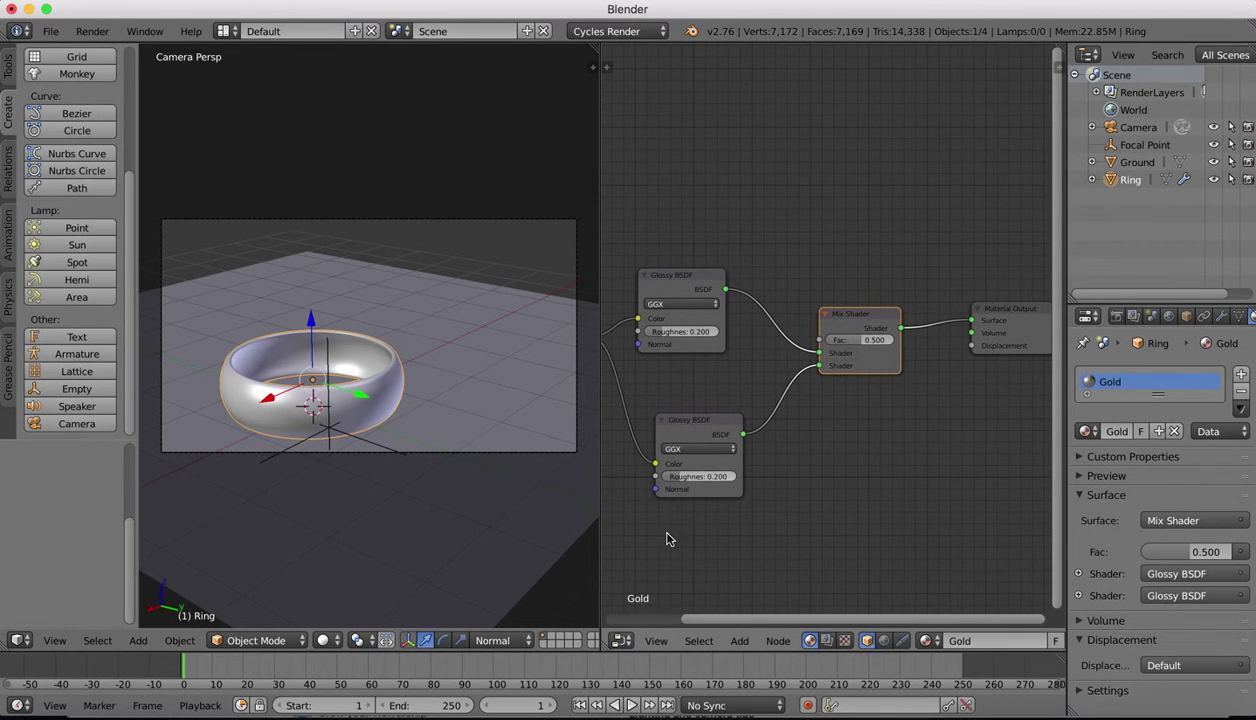
Step: Add a Layer Weight node above the upper Glossy BSDF and link Facing to the Mix Shader Fac
{"action": "left_click", "coordinate": [739, 640]}
{"action": "left_click", "coordinate": [757, 621]}
{"action": "type", "text": "layer"}
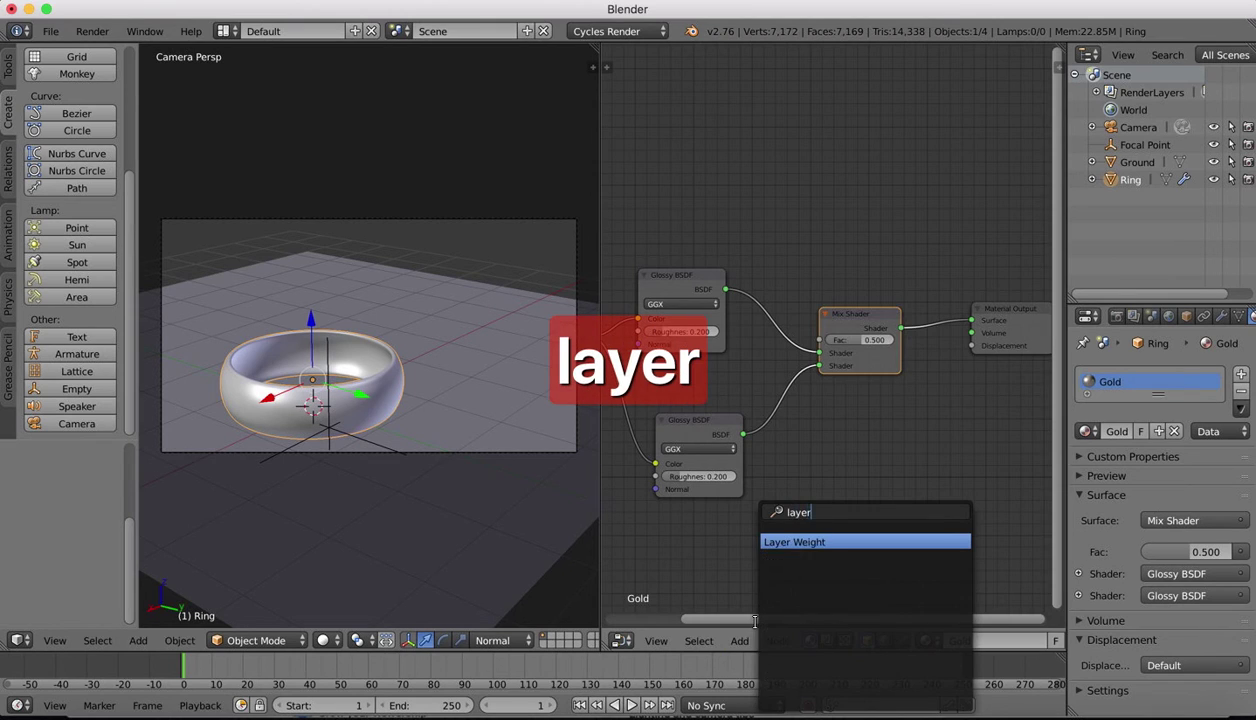
{"action": "key", "text": "Return"}
{"action": "left_click", "coordinate": [866, 306]}
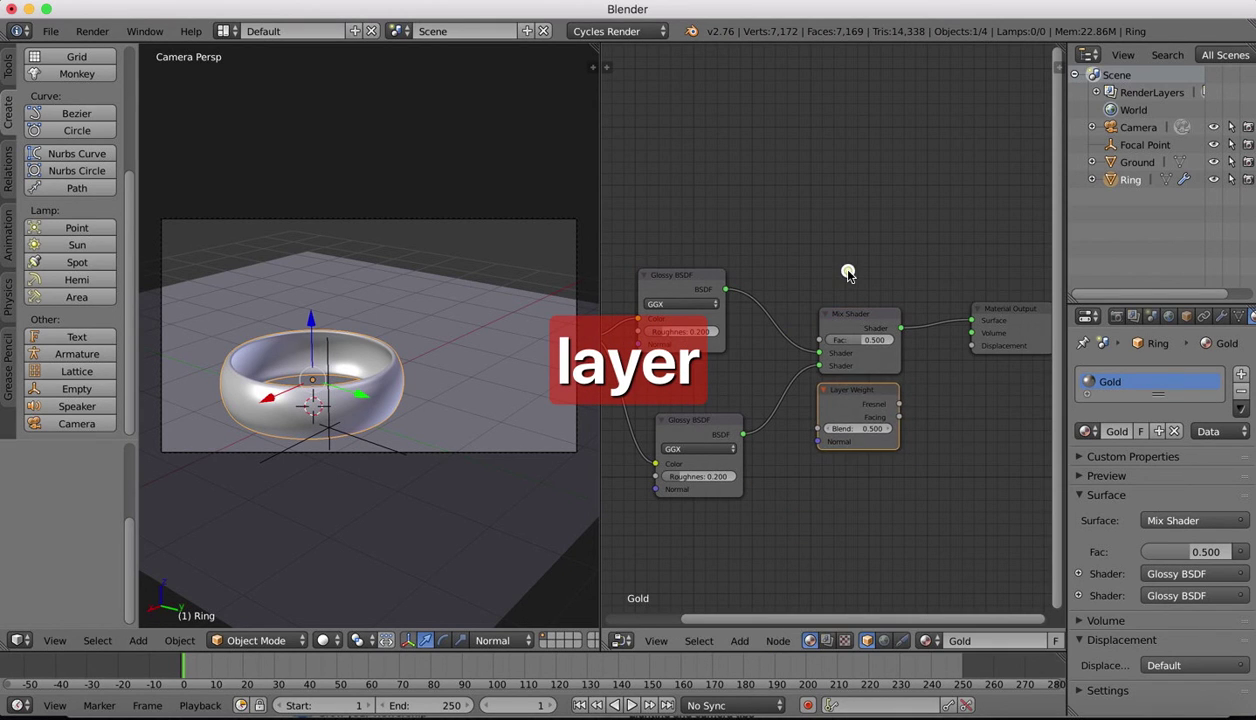
{"action": "left_click_drag", "start_coordinate": [850, 385], "coordinate": [688, 190]}
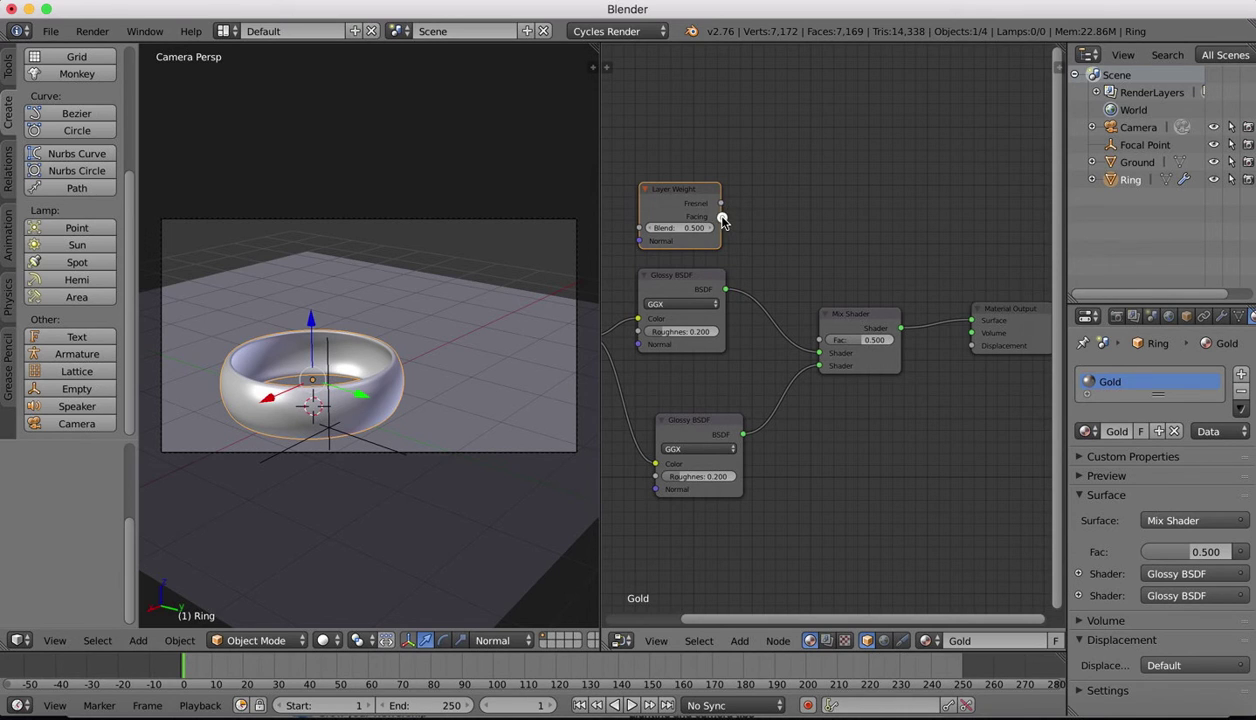
{"action": "left_click_drag", "start_coordinate": [722, 218], "coordinate": [820, 341]}
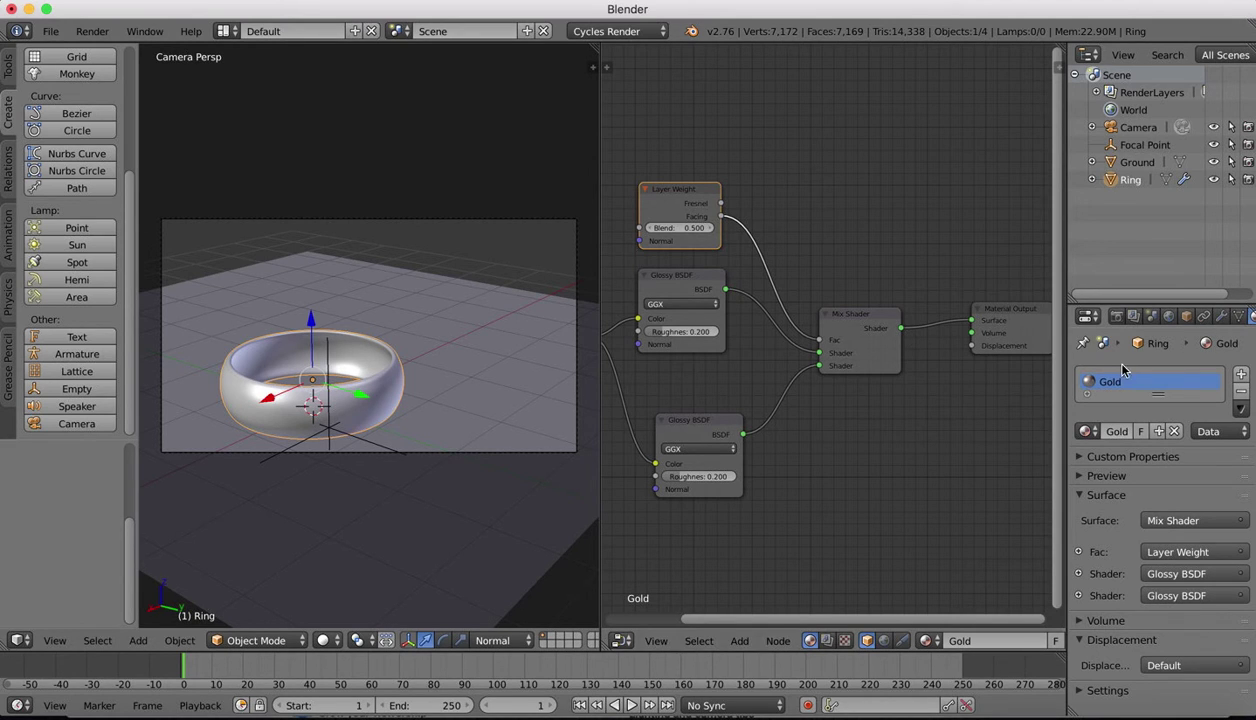
Step: Pick an orange-gold hue on the RGB node's colour wheel and darken its value
{"action": "scroll", "coordinate": [810, 434], "scroll_direction": "left", "scroll_amount": 5}
{"action": "scroll", "coordinate": [810, 434], "scroll_direction": "left", "scroll_amount": 2}
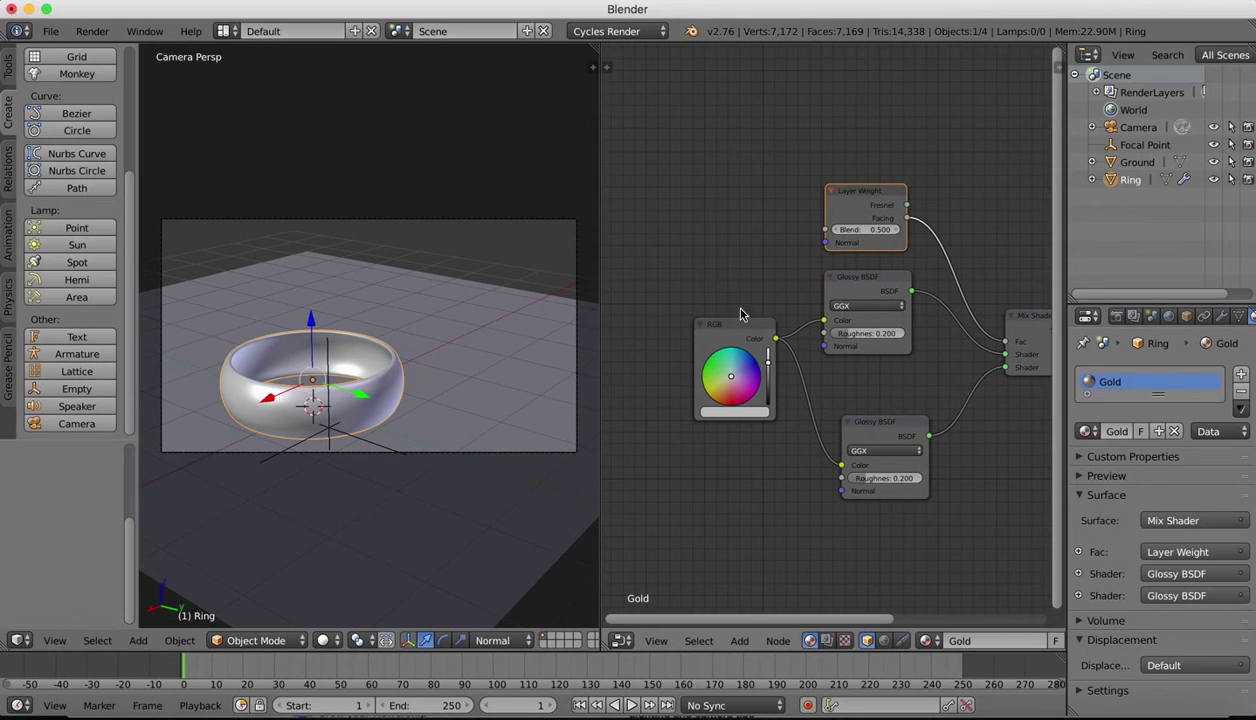
{"action": "left_click_drag", "start_coordinate": [733, 379], "coordinate": [722, 392]}
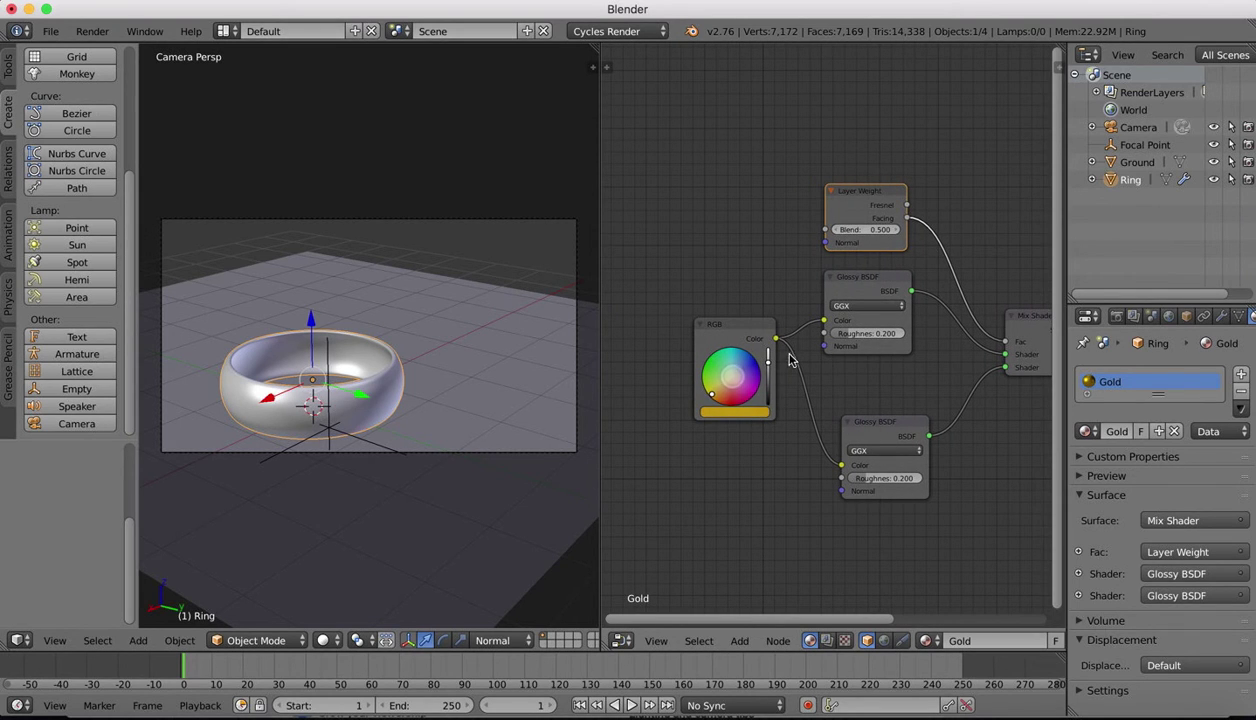
{"action": "mouse_move", "coordinate": [767, 352]}
{"action": "left_mouse_down"}
{"action": "mouse_move", "coordinate": [766, 378]}
{"action": "mouse_move", "coordinate": [767, 351]}
{"action": "left_mouse_up"}
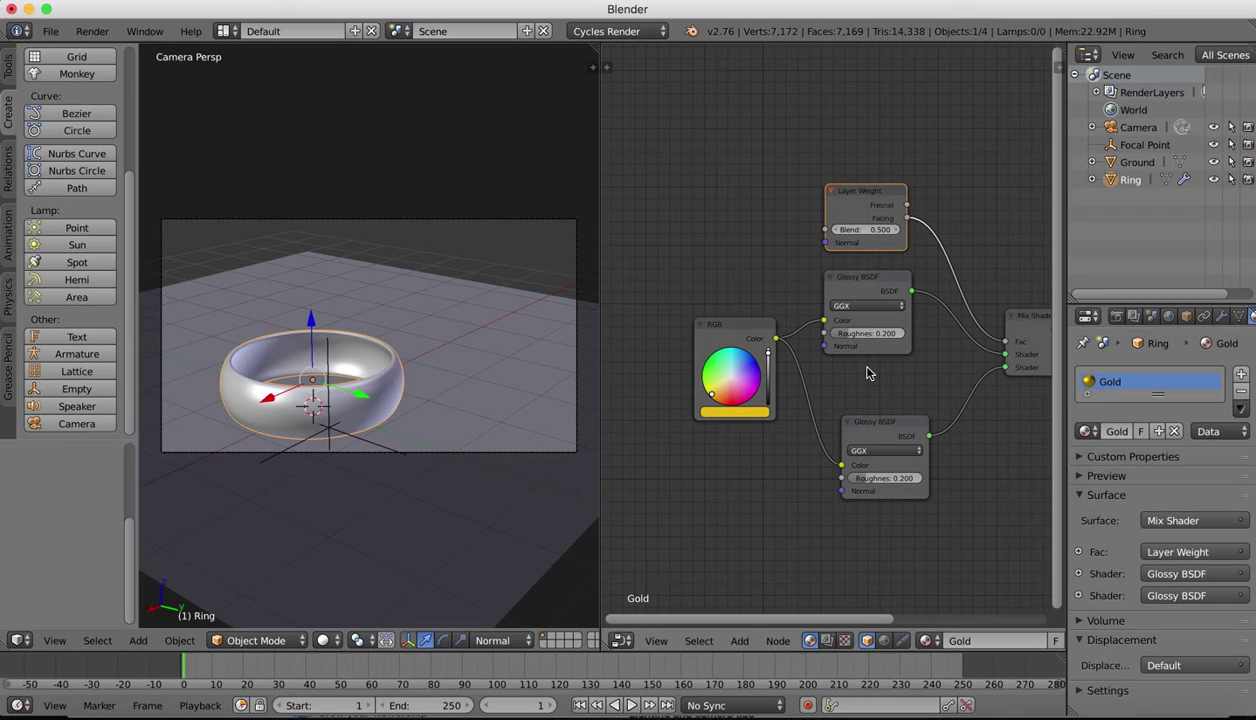
Step: Give the upper Glossy BSDF Sharp distribution with roughness 0.001, and enter 0.2 on the lower one
{"action": "left_click", "coordinate": [866, 305]}
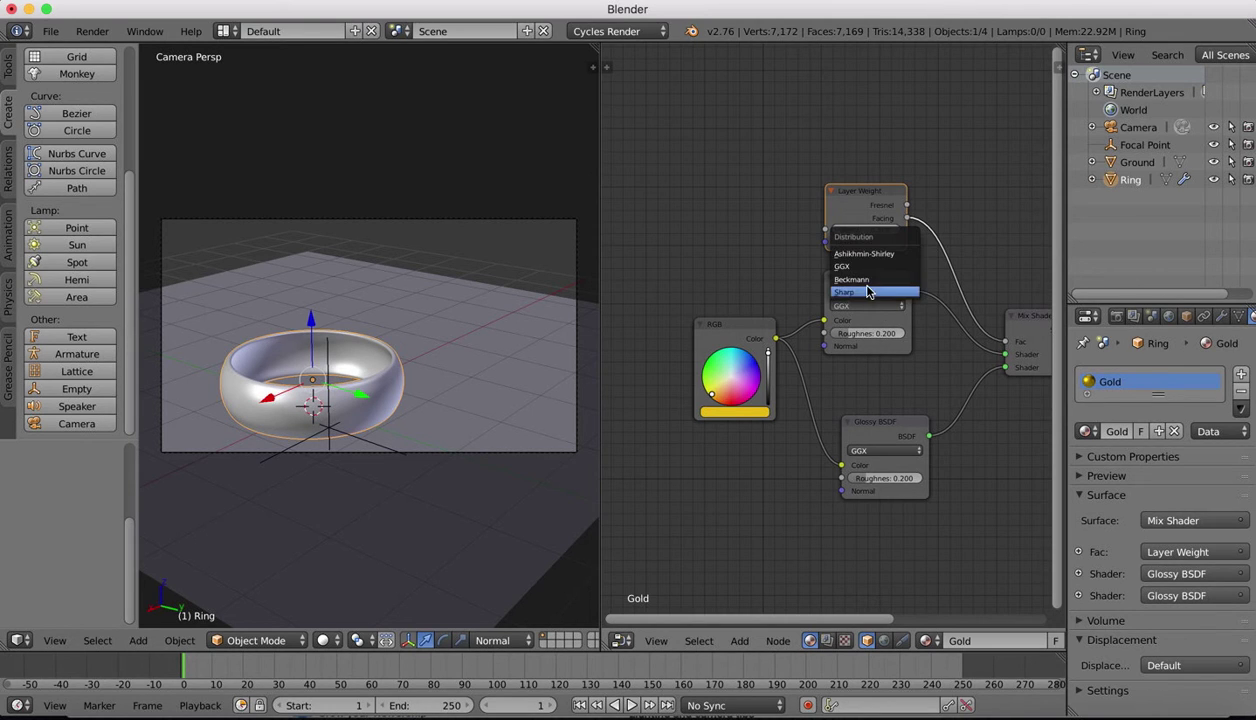
{"action": "left_click", "coordinate": [868, 289]}
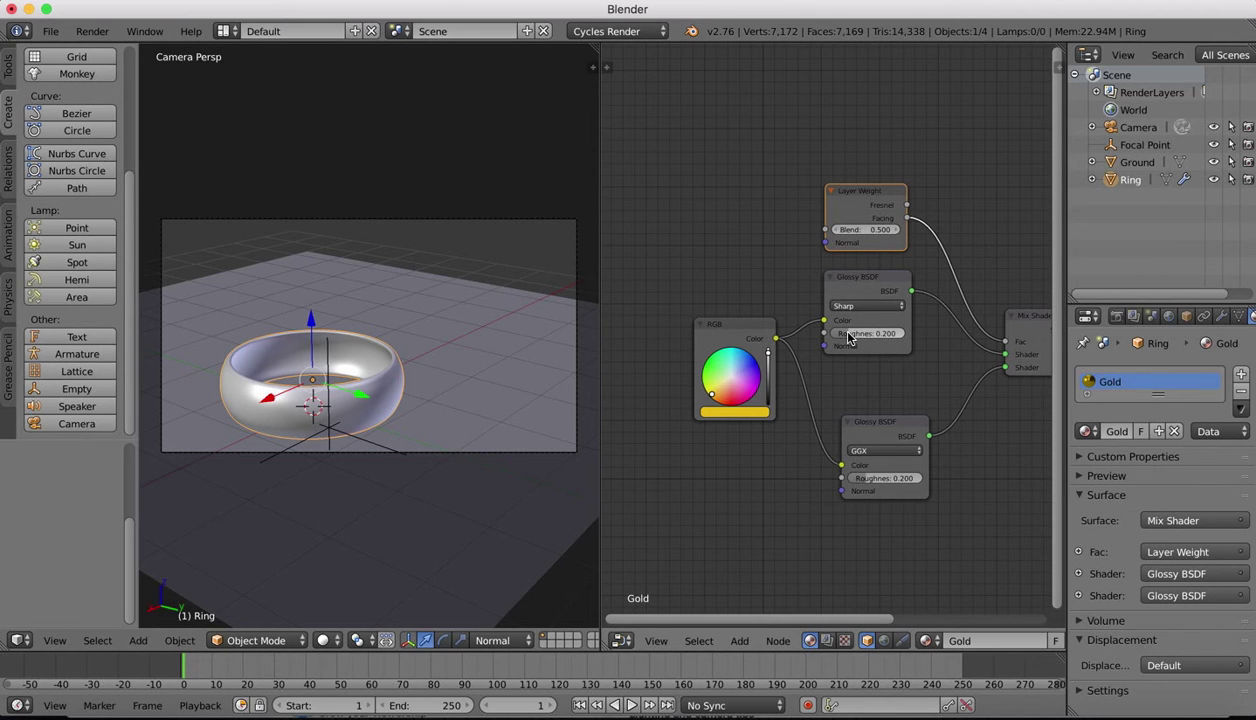
{"action": "left_click_drag", "start_coordinate": [842, 333], "coordinate": [848, 337]}
{"action": "left_click", "coordinate": [876, 336]}
{"action": "type", "text": "0.001"}
{"action": "key", "text": "Return"}
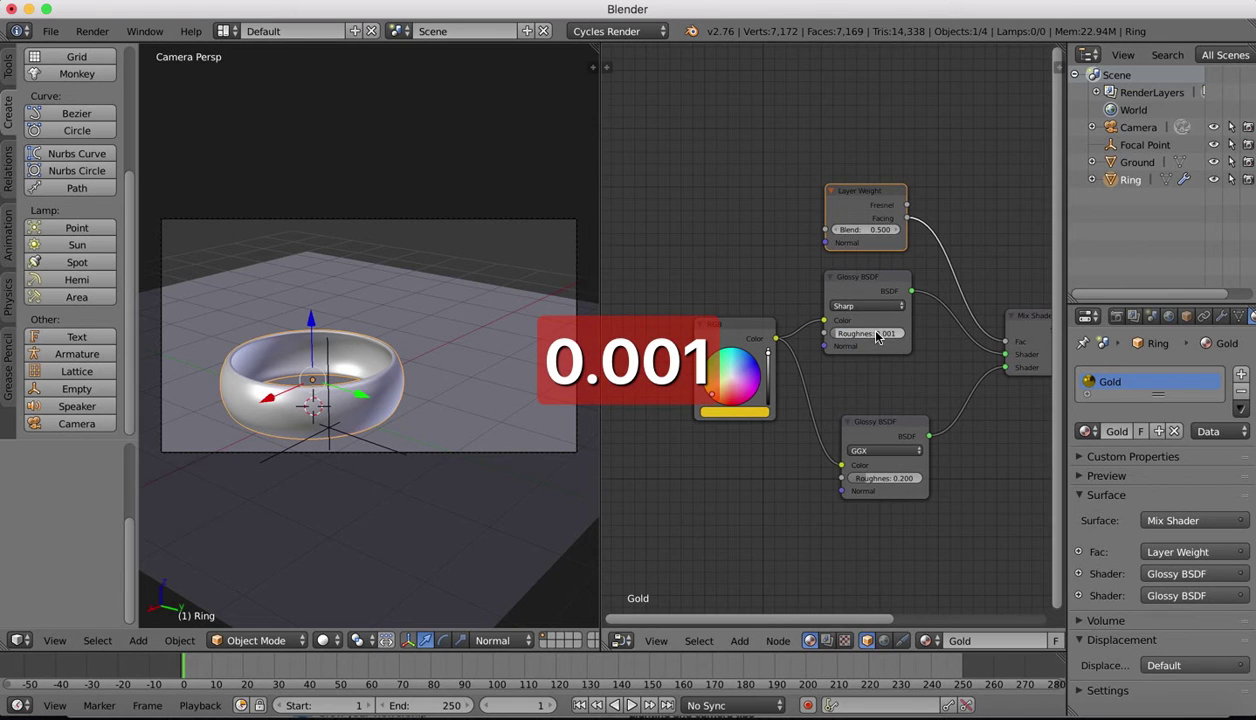
{"action": "left_click", "coordinate": [887, 480]}
{"action": "type", "text": "0."}
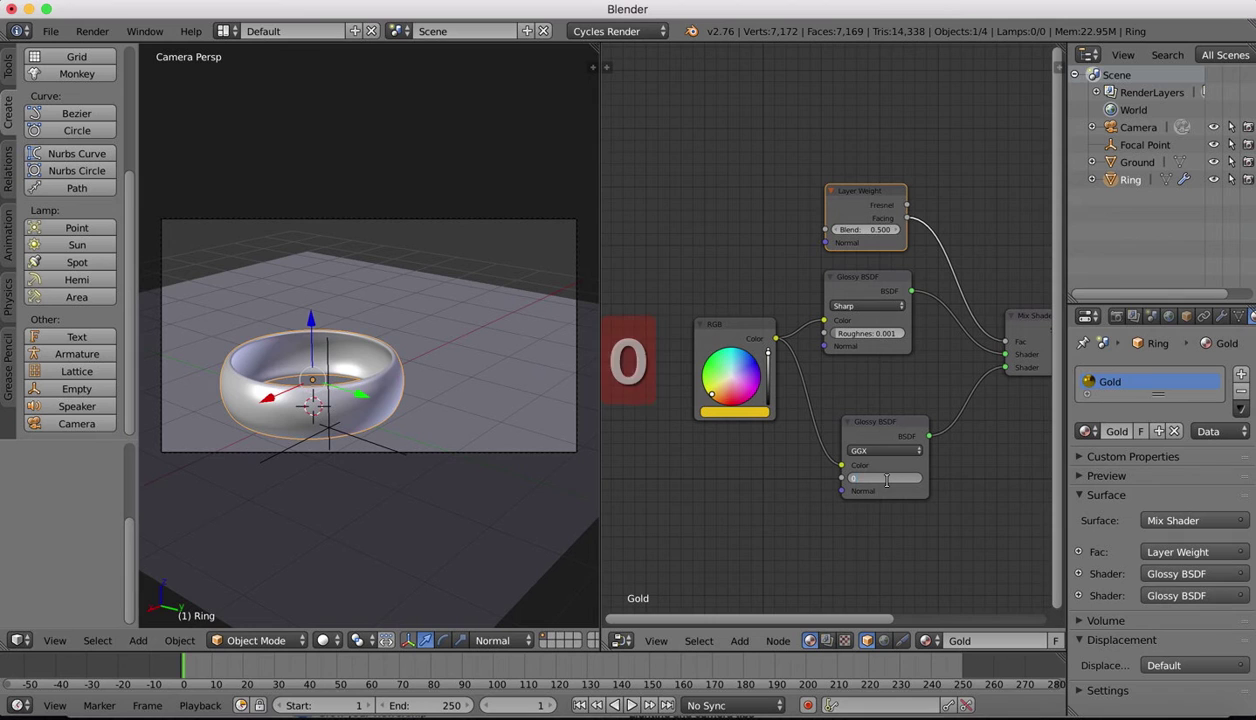
{"action": "type", "text": "200"}
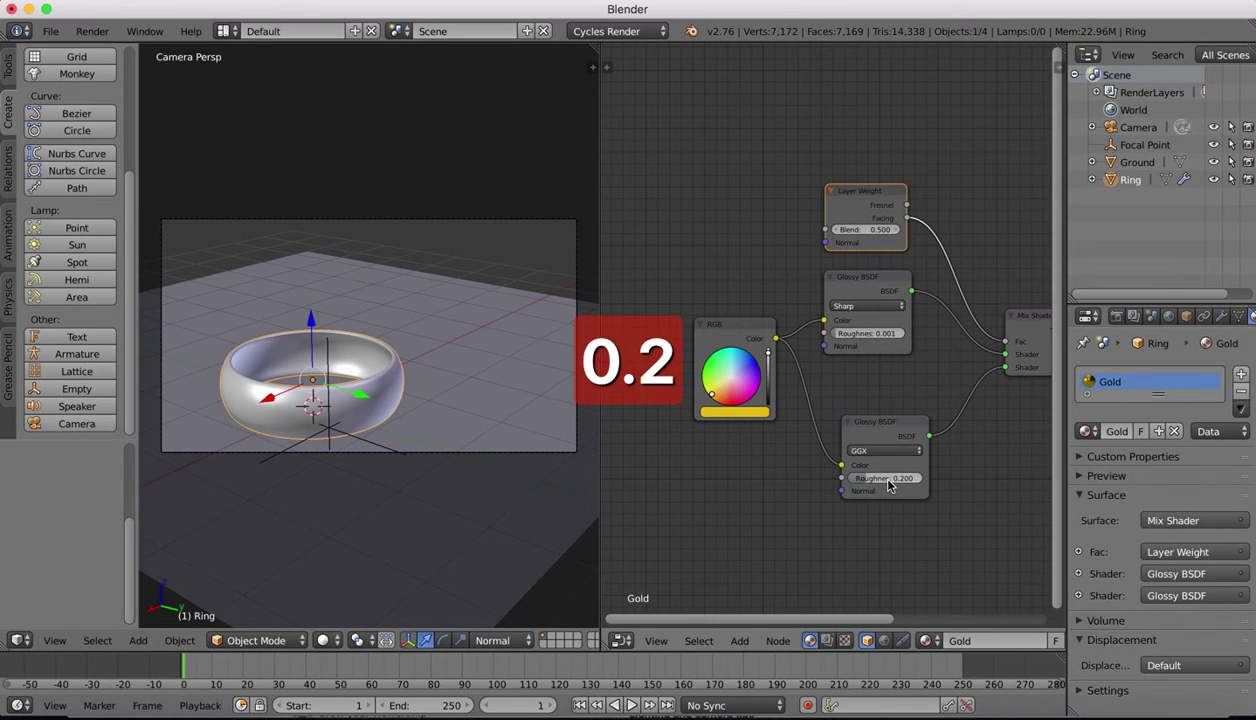
Step: Switch the viewport to Rendered shading to preview the gold ring, then select the Ground plane
{"action": "left_click", "coordinate": [339, 644]}
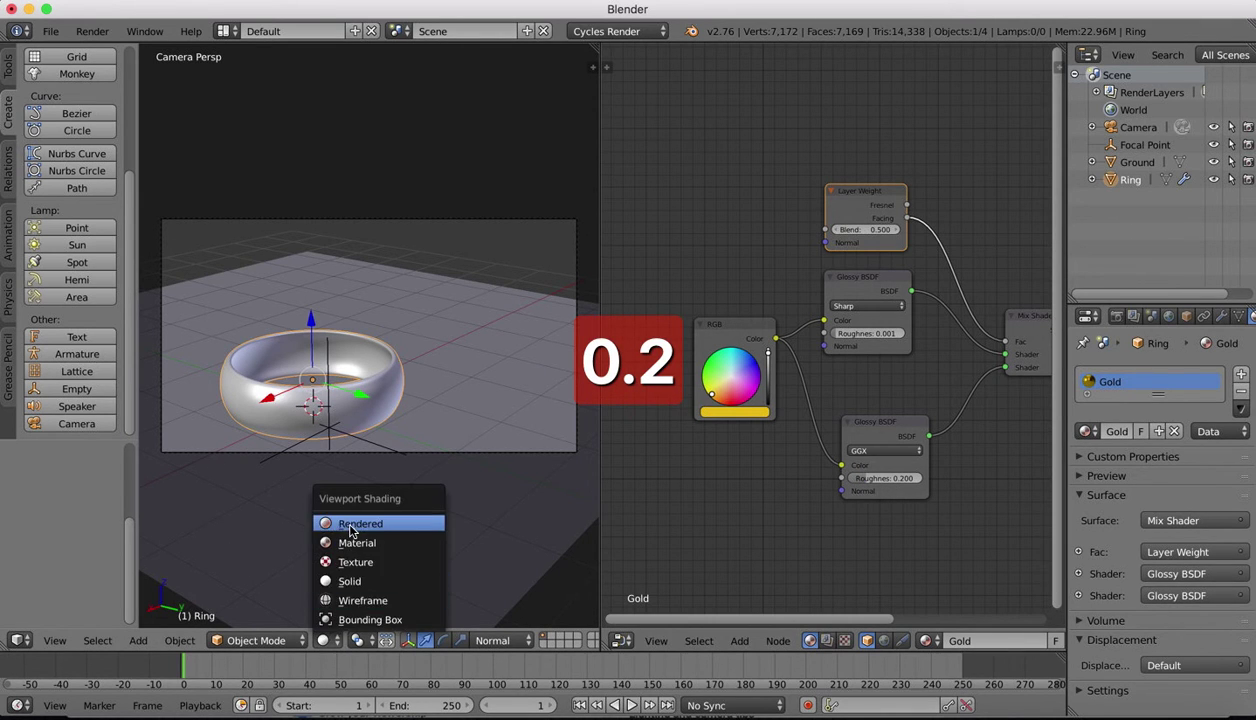
{"action": "left_click", "coordinate": [340, 530]}
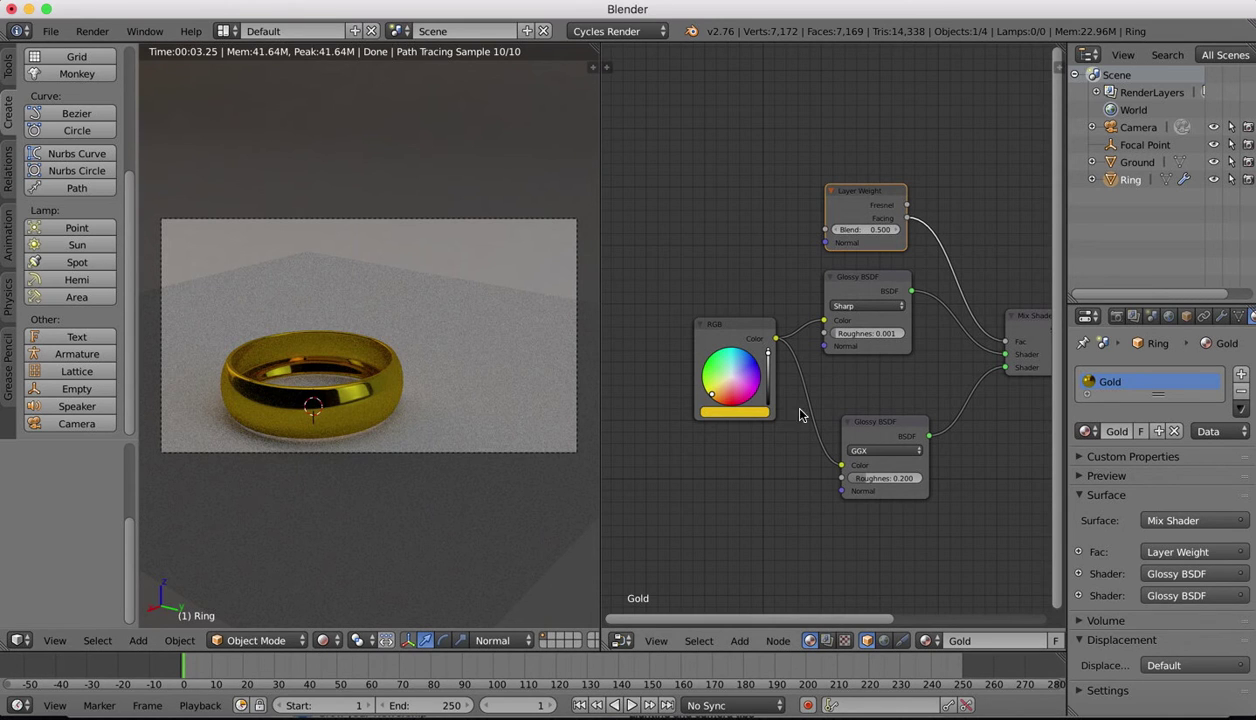
{"action": "right_click", "coordinate": [518, 352]}
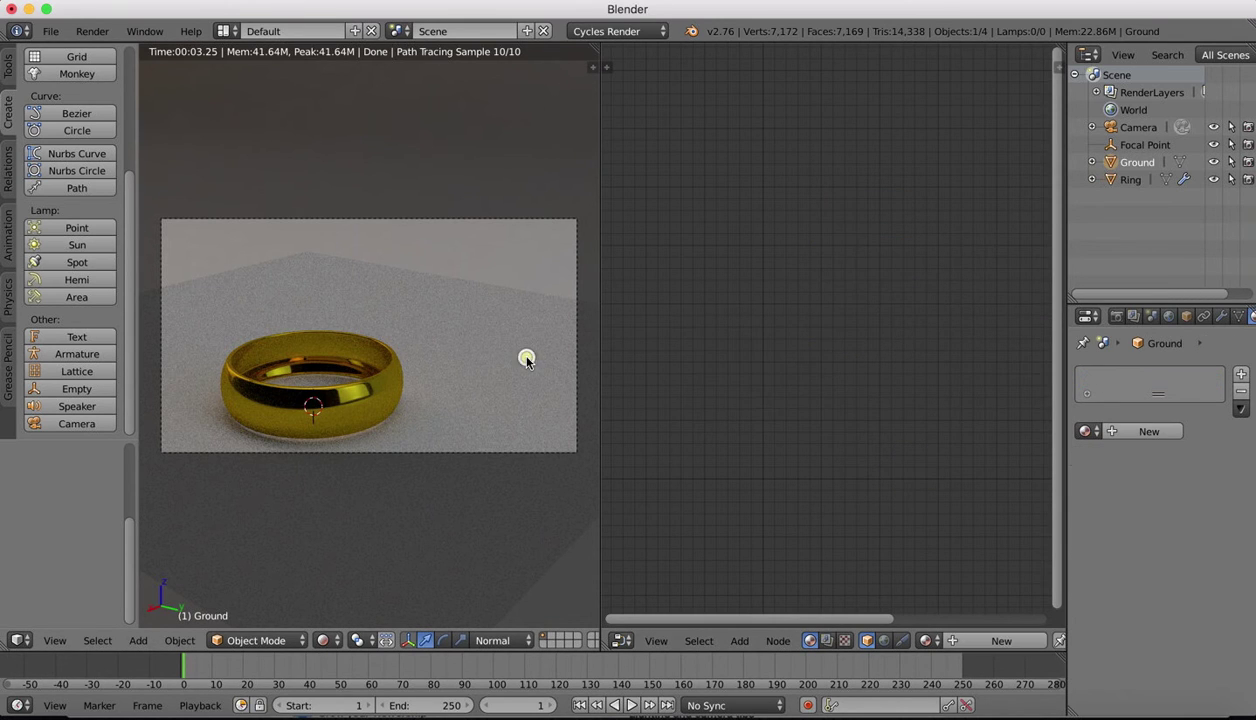
Step: Give the ground plane a new material named Ground
{"action": "left_click", "coordinate": [1241, 376]}
{"action": "left_click", "coordinate": [1118, 431]}
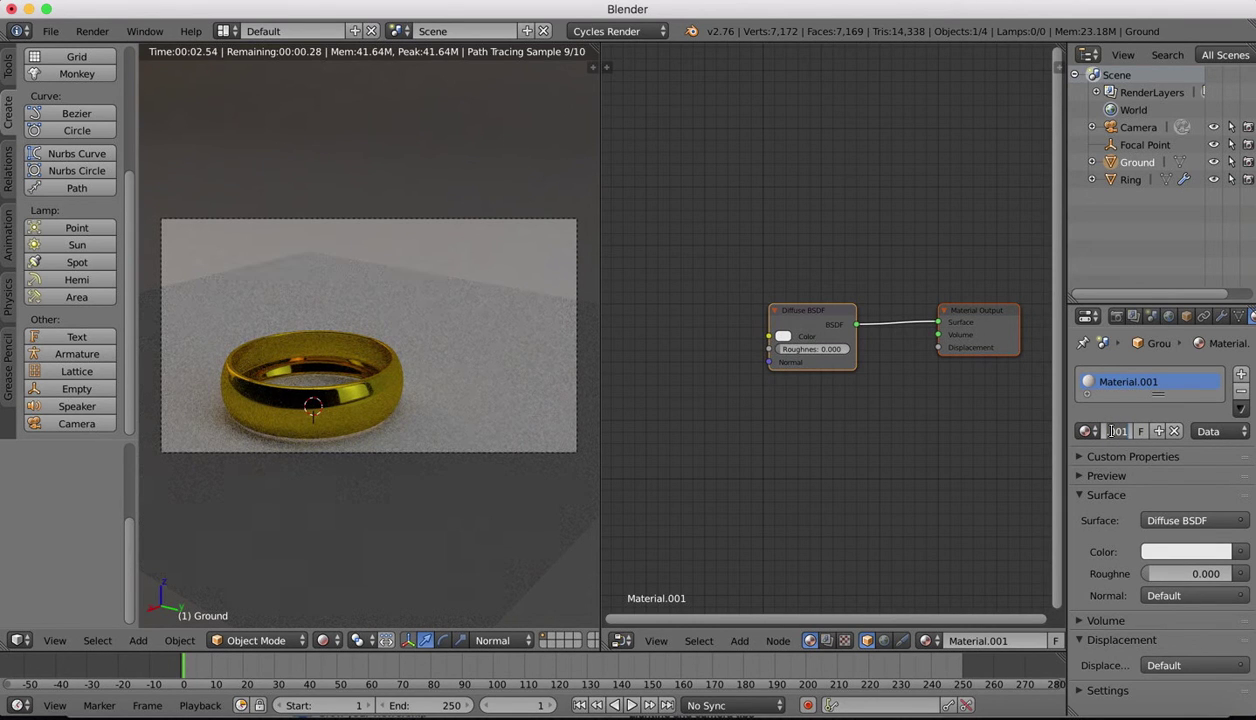
{"action": "type", "text": "Ground"}
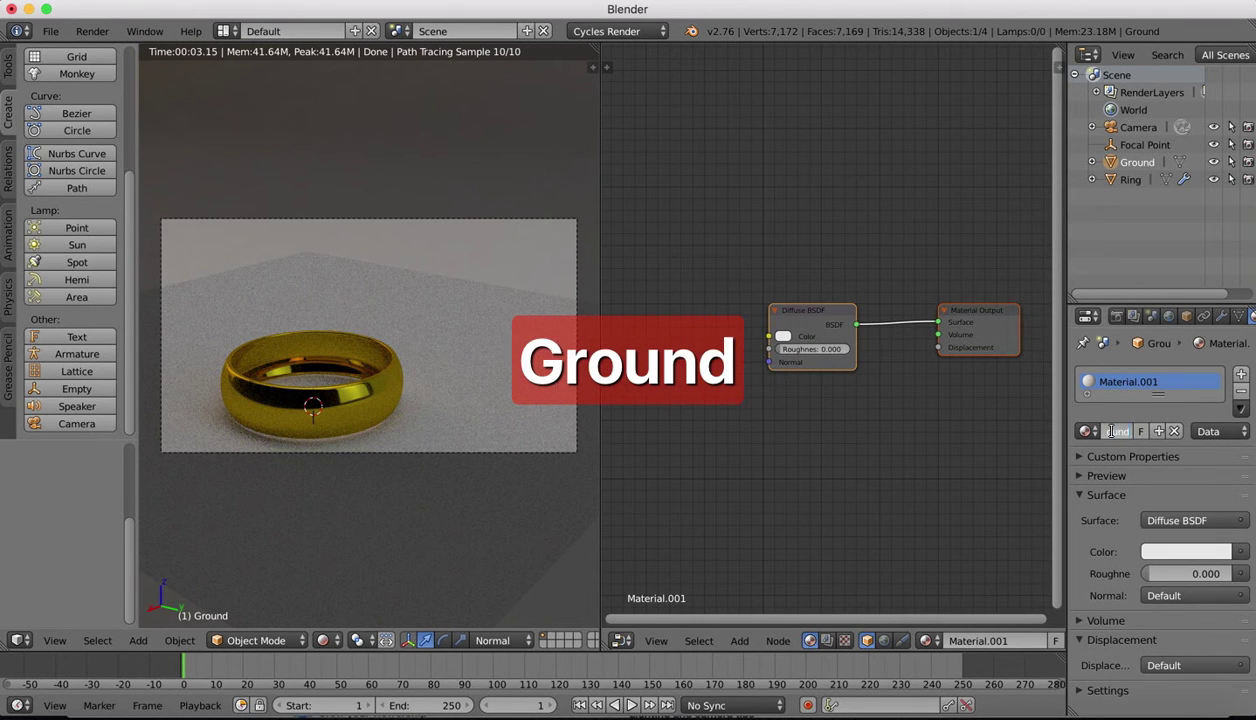
{"action": "key", "text": "Return"}
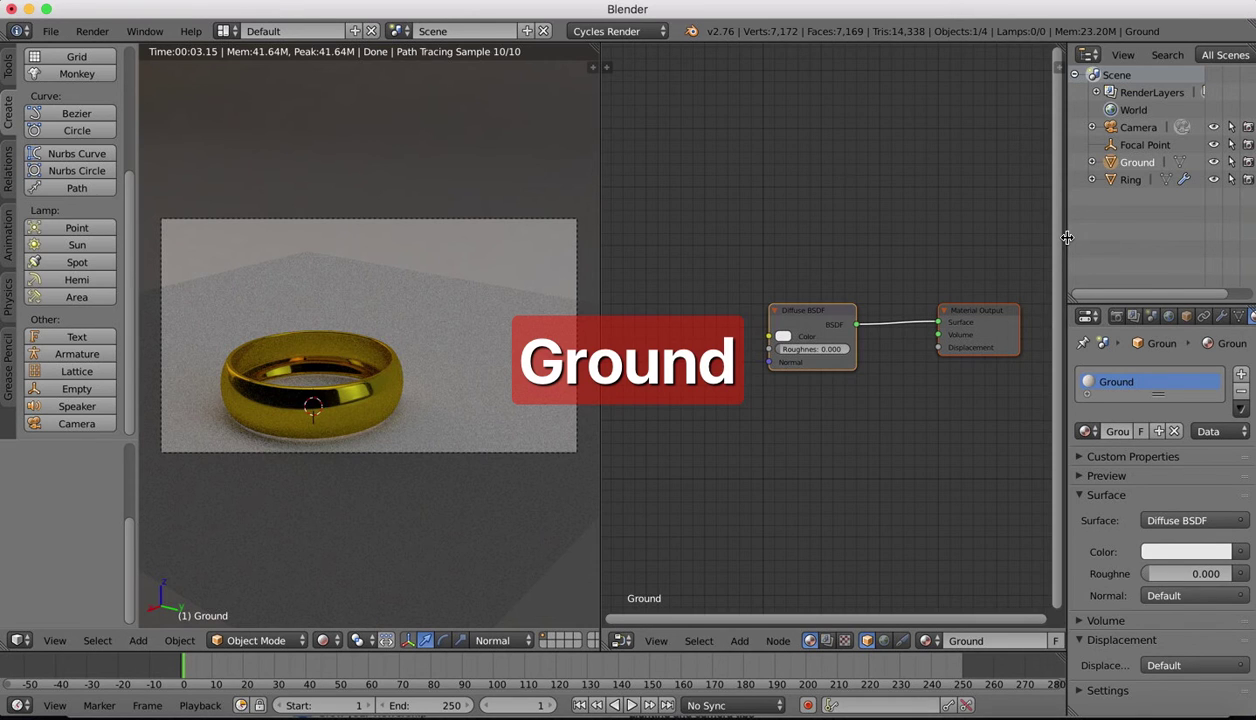
Step: Widen the properties panel and move the Diffuse BSDF and Material Output nodes closer together
{"action": "left_click_drag", "start_coordinate": [1065, 236], "coordinate": [1047, 237]}
{"action": "left_click_drag", "start_coordinate": [793, 310], "coordinate": [733, 310]}
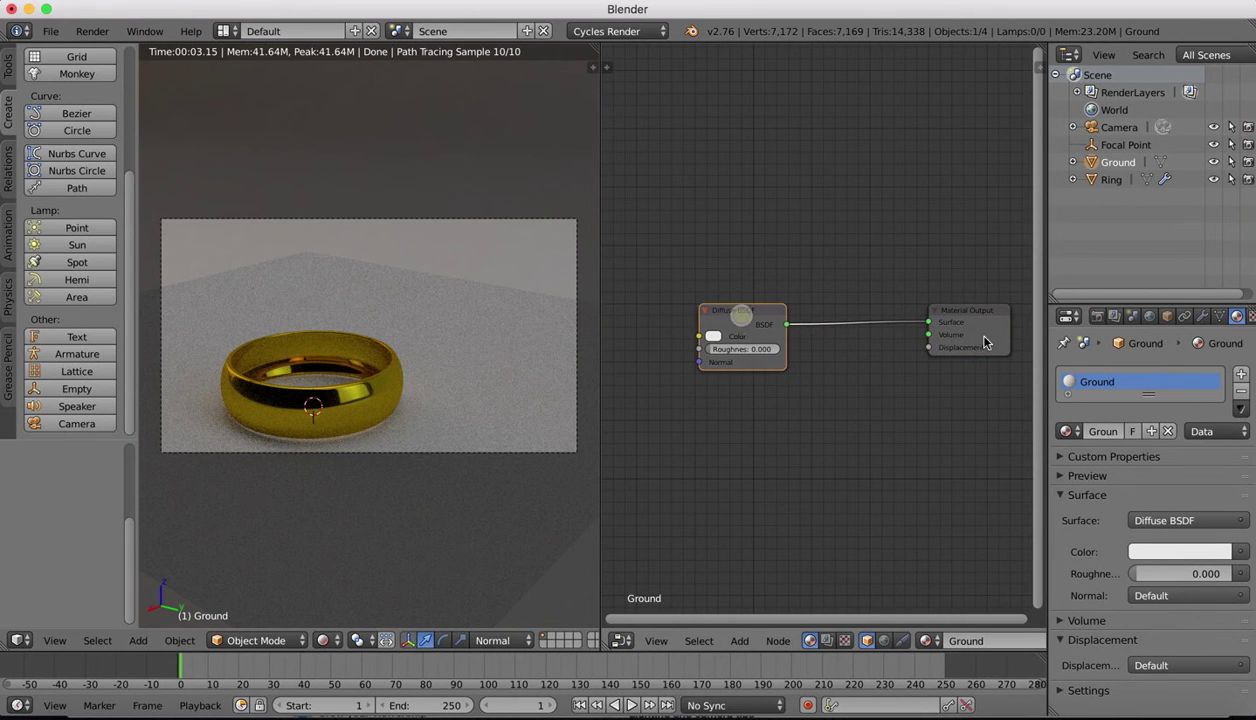
{"action": "left_click", "coordinate": [973, 319]}
{"action": "left_click_drag", "start_coordinate": [973, 319], "coordinate": [955, 324]}
{"action": "left_click", "coordinate": [705, 316]}
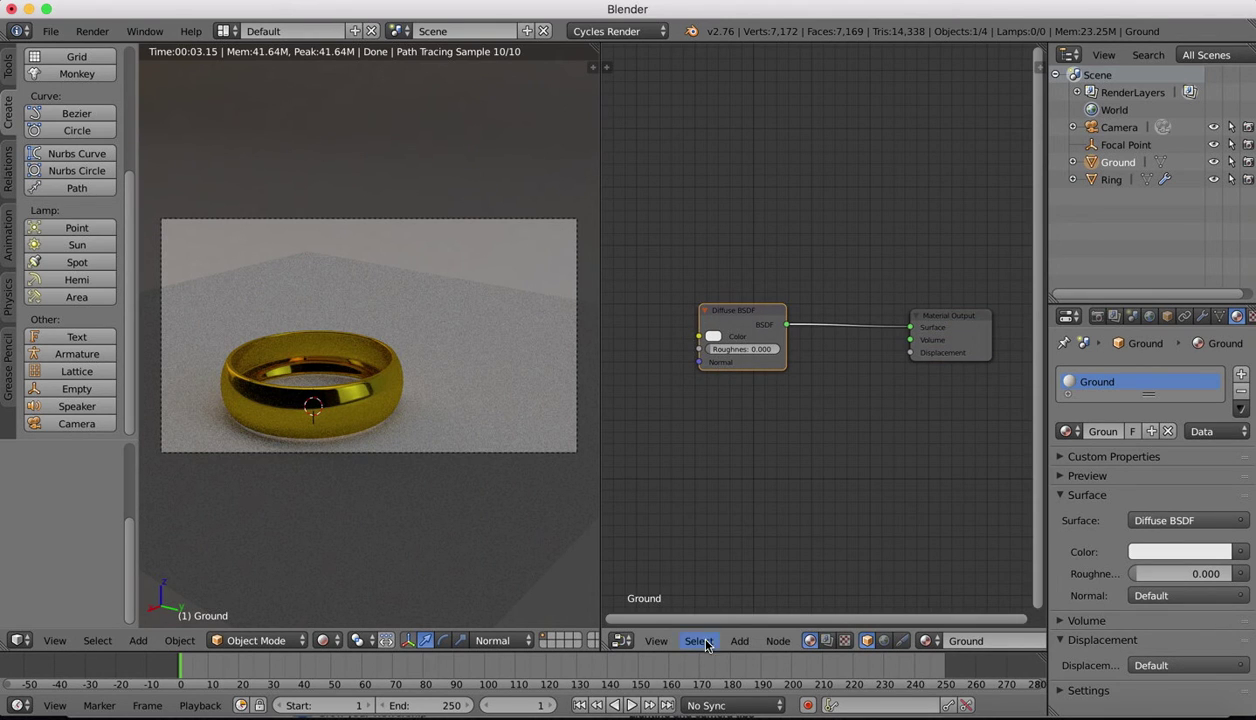
Step: Add an Image Texture node below the Diffuse BSDF in the Ground material
{"action": "left_click", "coordinate": [739, 640]}
{"action": "mouse_move", "coordinate": [781, 538]}
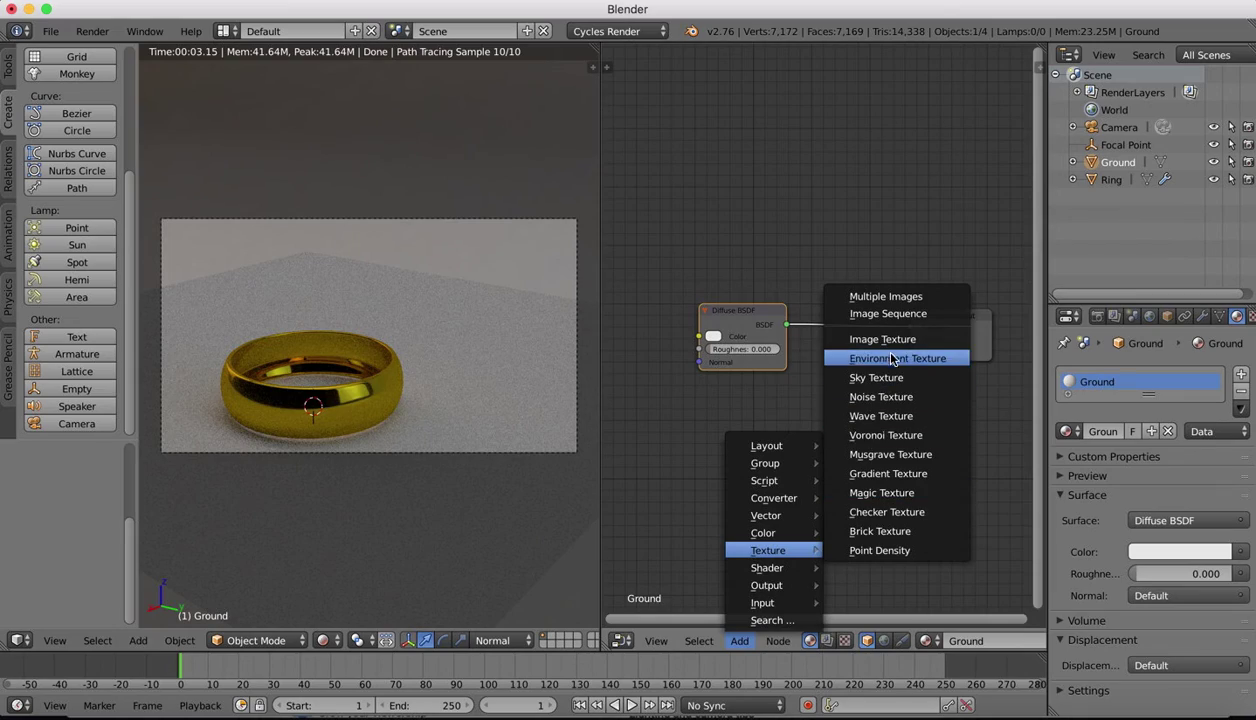
{"action": "left_click", "coordinate": [883, 340]}
{"action": "left_click", "coordinate": [660, 432]}
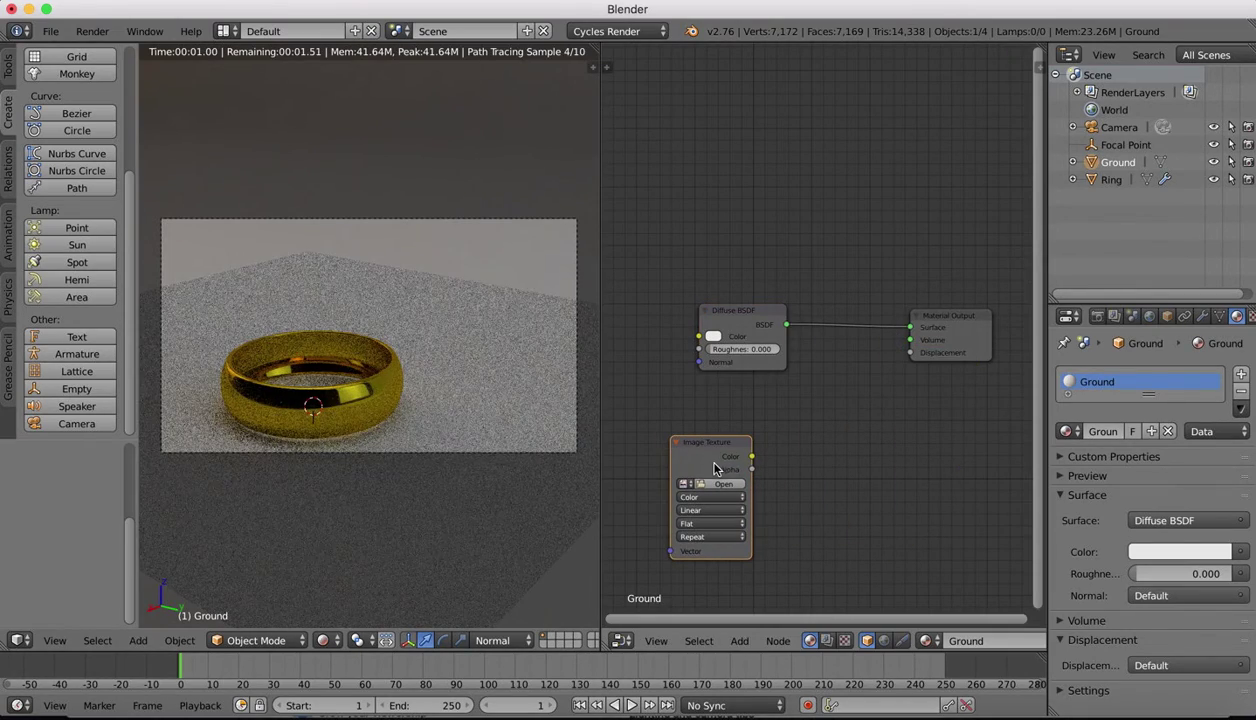
Step: Add Mapping and Texture Coordinate nodes with Ctrl+T and link Generated into the Mapping Vector
{"action": "key", "text": "ctrl+t"}
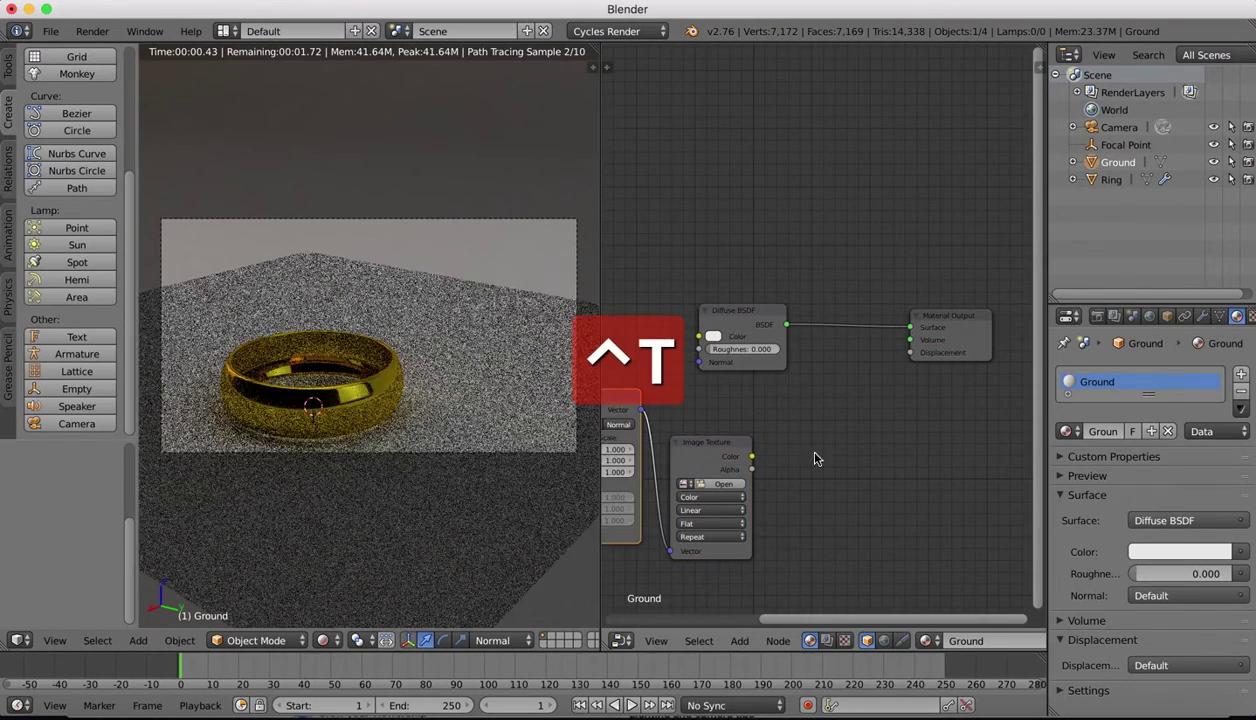
{"action": "scroll", "coordinate": [778, 420], "scroll_direction": "left", "scroll_amount": 3}
{"action": "scroll", "coordinate": [783, 421], "scroll_direction": "down", "scroll_amount": 3}
{"action": "scroll", "coordinate": [783, 421], "scroll_direction": "left", "scroll_amount": 3}
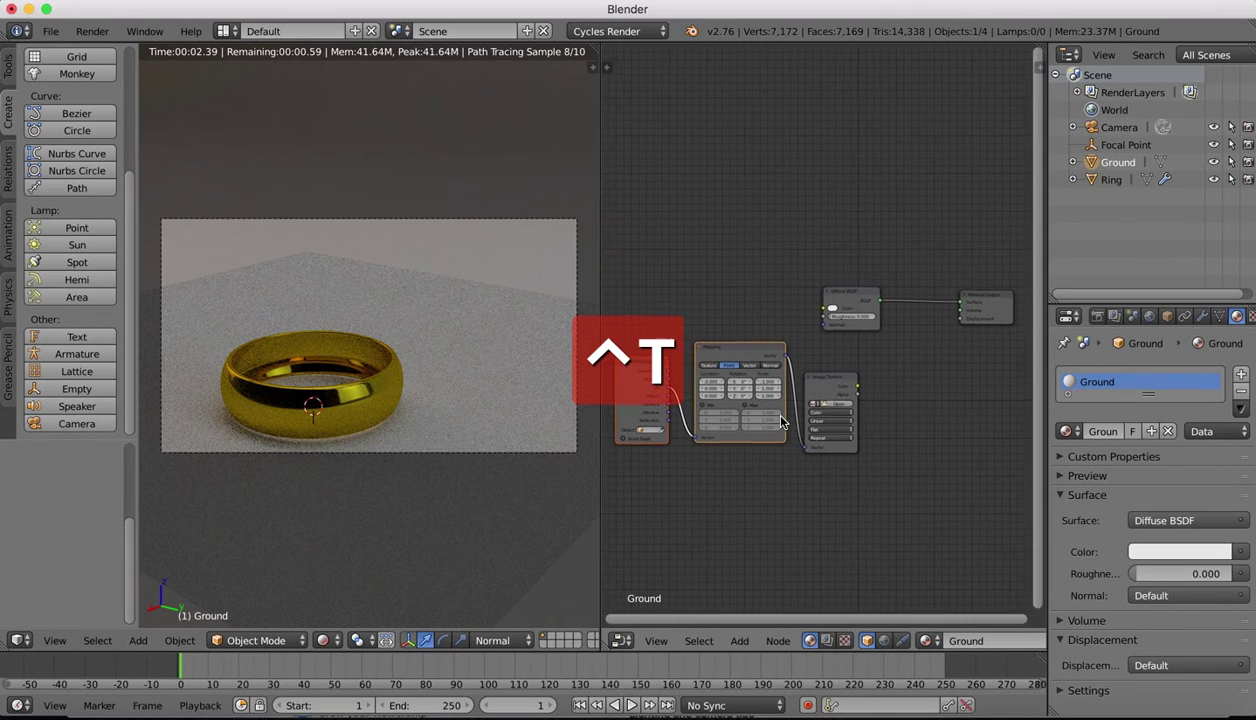
{"action": "scroll", "coordinate": [697, 375], "scroll_direction": "up", "scroll_amount": 5}
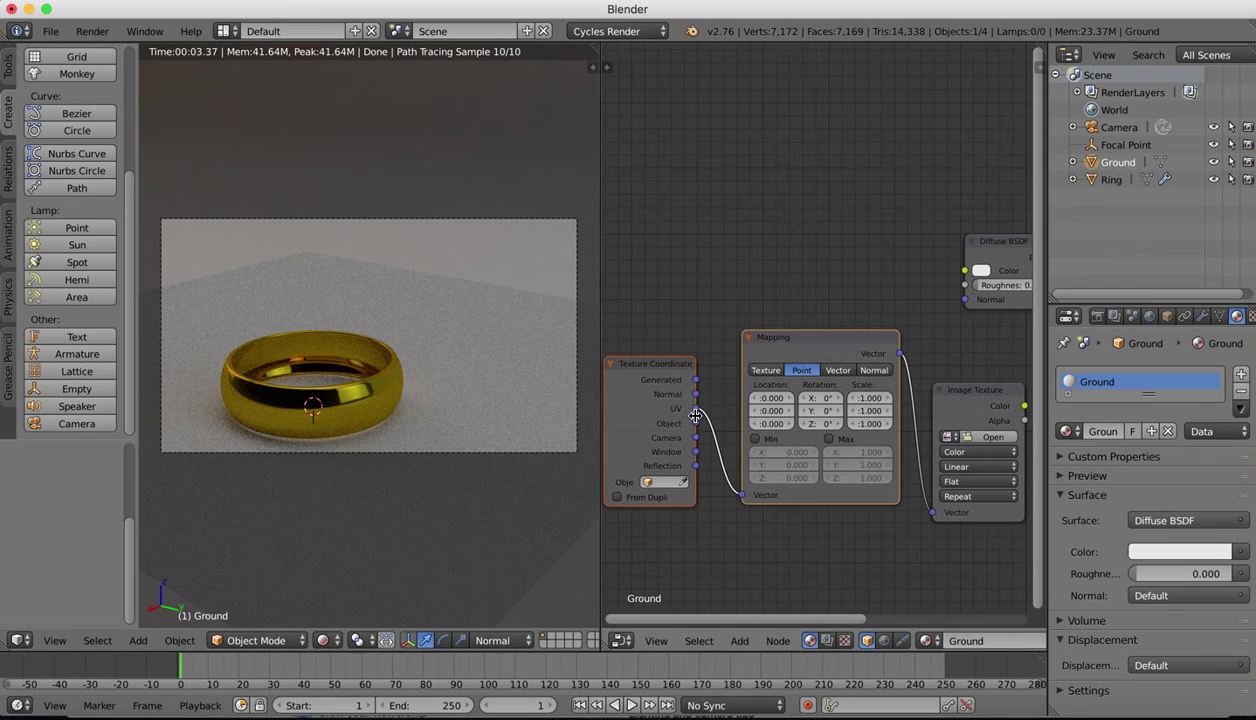
{"action": "left_click_drag", "start_coordinate": [696, 416], "coordinate": [743, 495]}
{"action": "scroll", "coordinate": [745, 468], "scroll_direction": "down", "scroll_amount": 6, "text": "ctrl"}
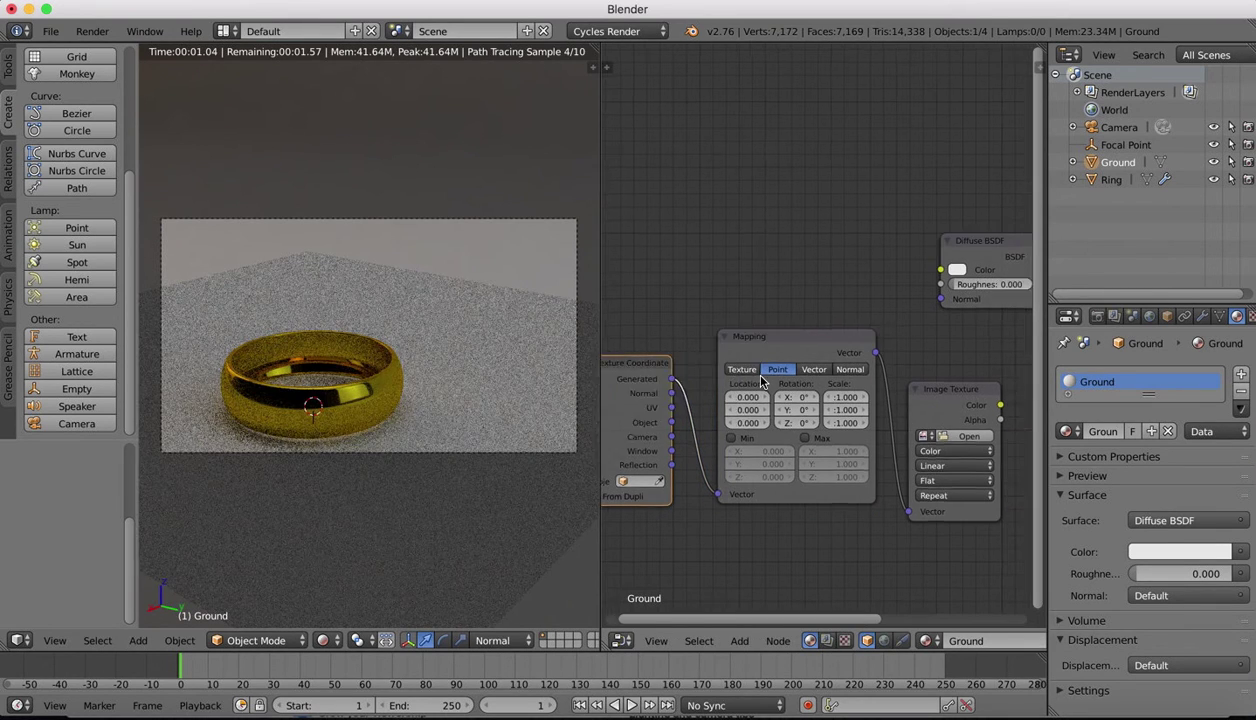
Step: Load the Middle-earth map JPG from Media Drive > Blender projects > Lord Of The Rings Ring
{"action": "left_click", "coordinate": [734, 437]}
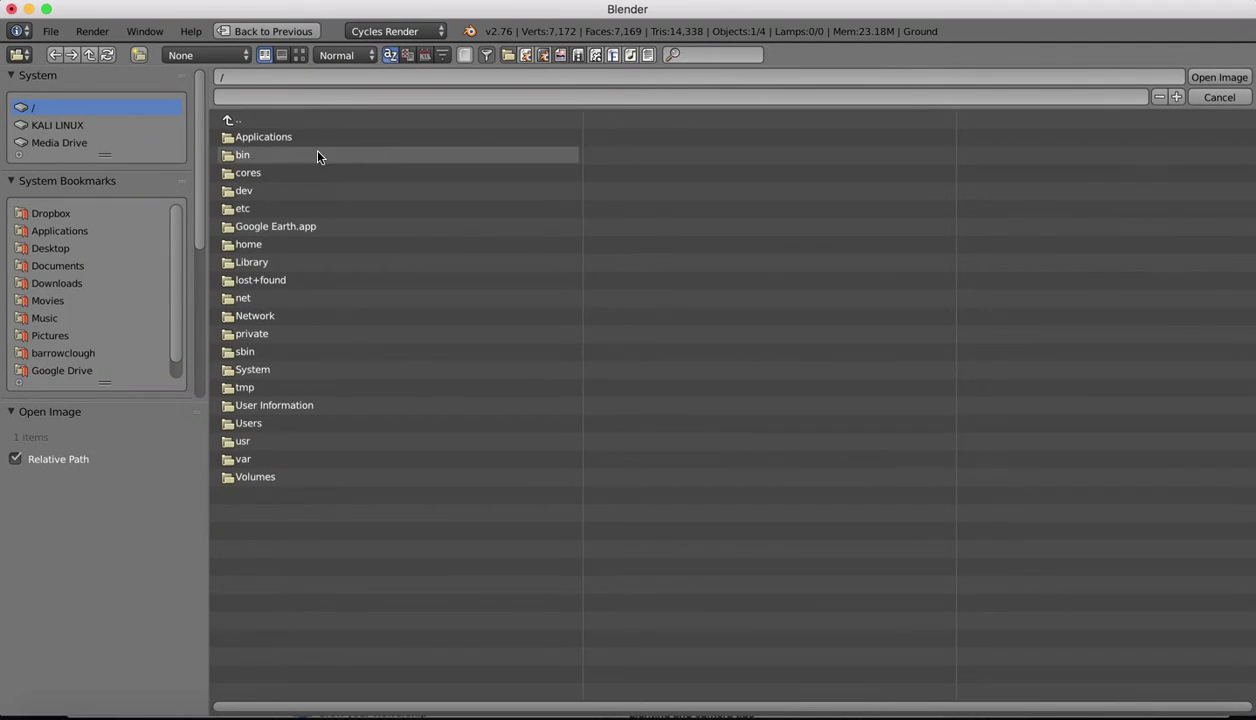
{"action": "left_click", "coordinate": [54, 142]}
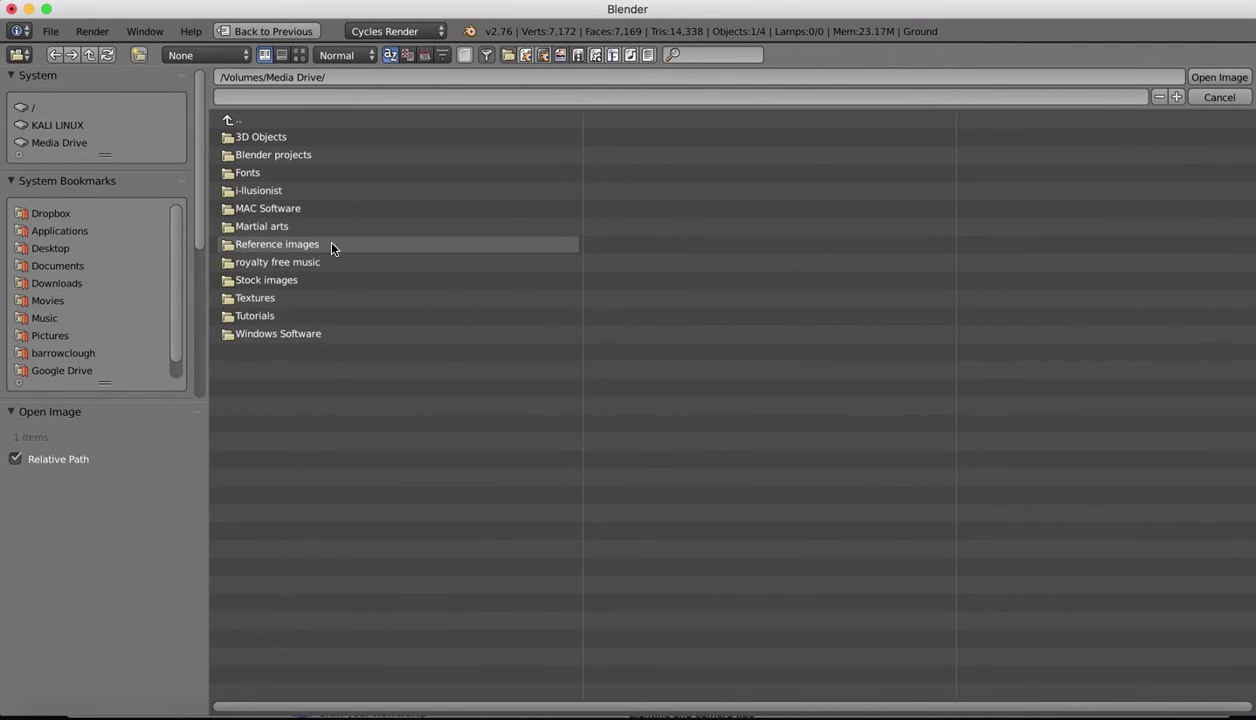
{"action": "left_click", "coordinate": [286, 155]}
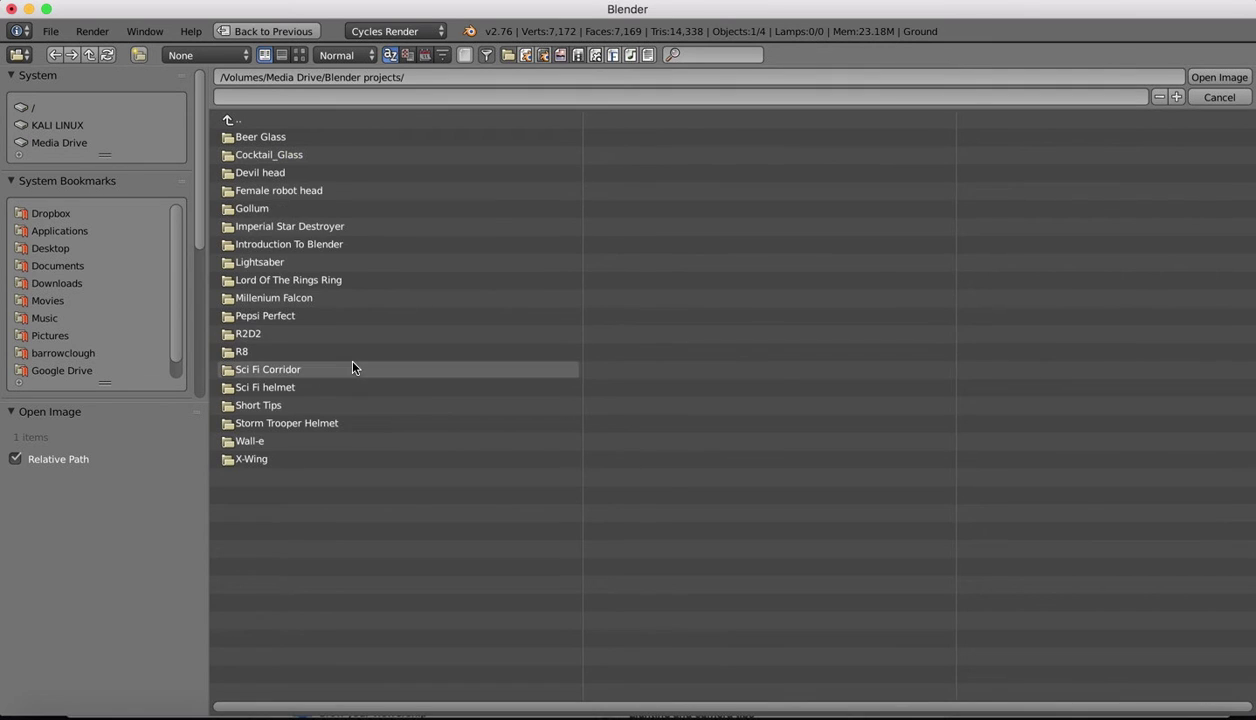
{"action": "left_click", "coordinate": [300, 280]}
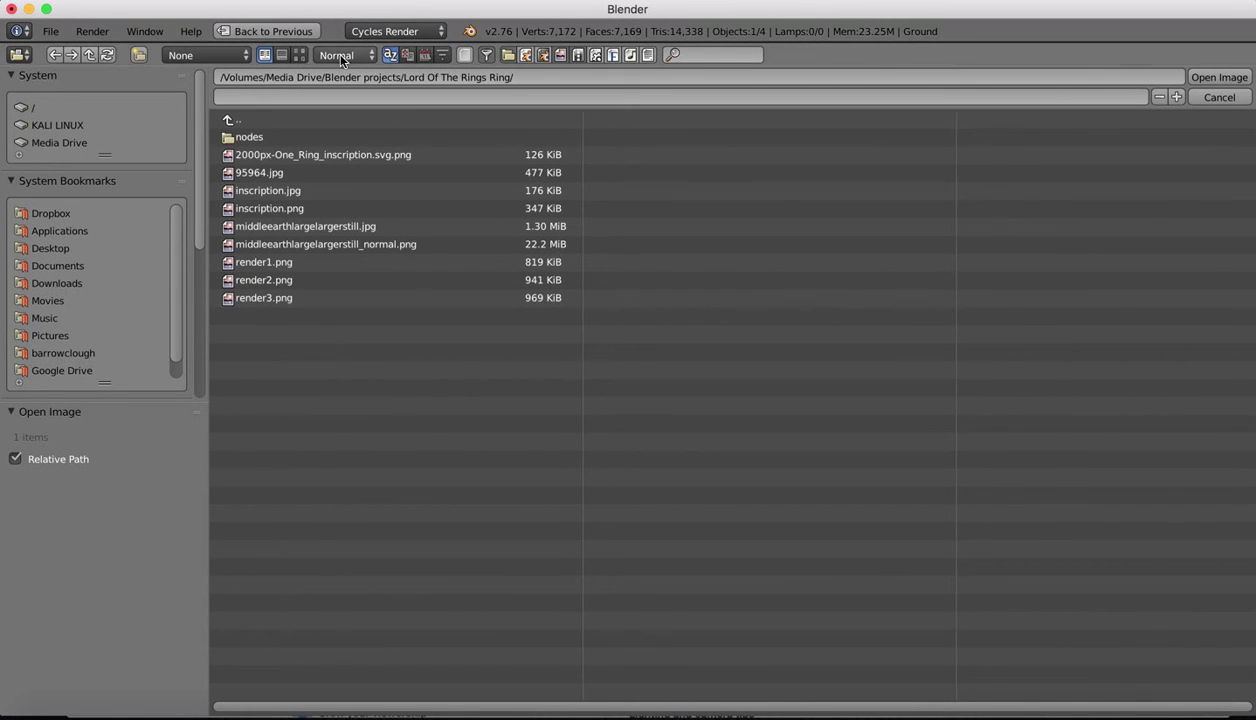
{"action": "left_click", "coordinate": [301, 56]}
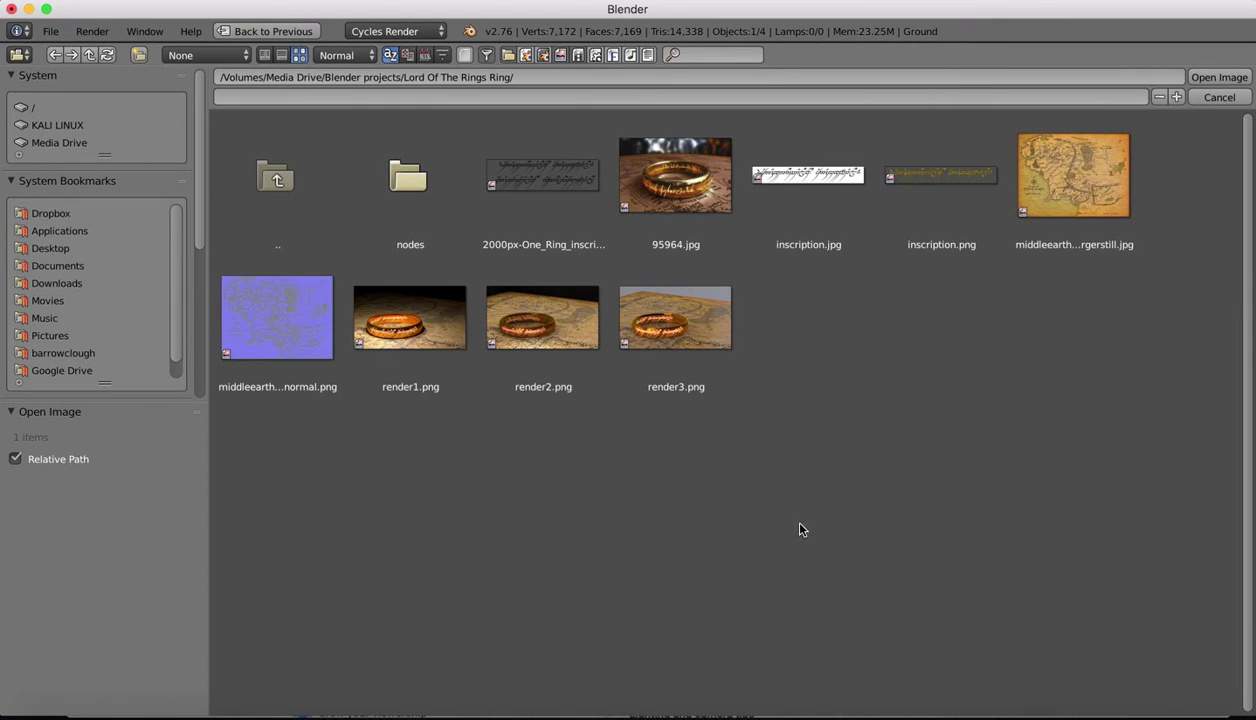
{"action": "double_click", "coordinate": [1056, 182]}
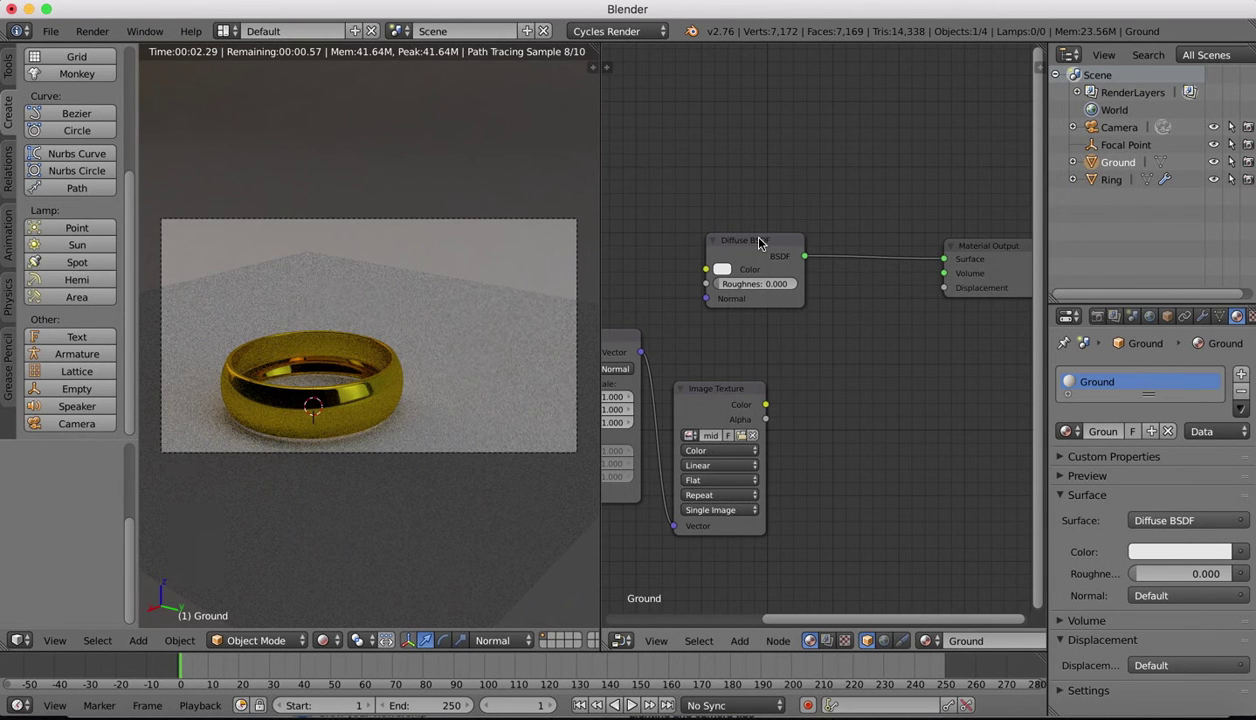
Step: Connect the Image Texture Color output to the Diffuse BSDF Color input
{"action": "left_click_drag", "start_coordinate": [754, 243], "coordinate": [814, 245]}
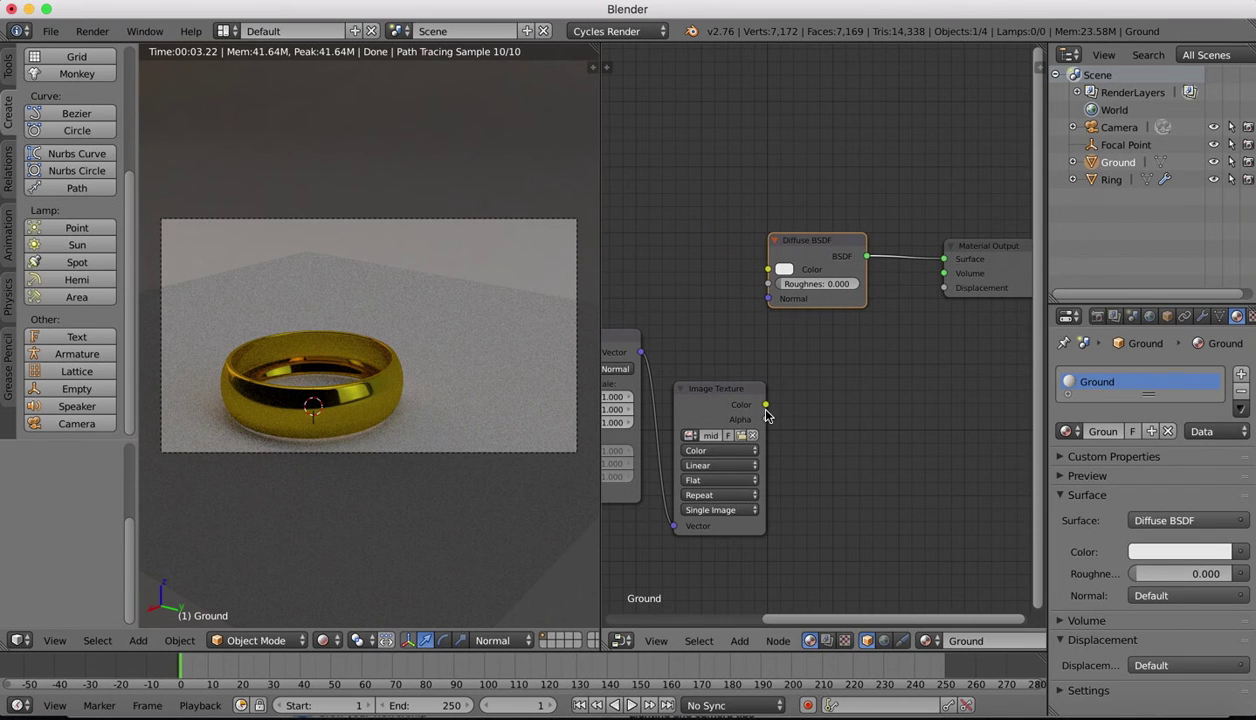
{"action": "left_click_drag", "start_coordinate": [765, 405], "coordinate": [1001, 291]}
{"action": "left_click", "coordinate": [886, 289]}
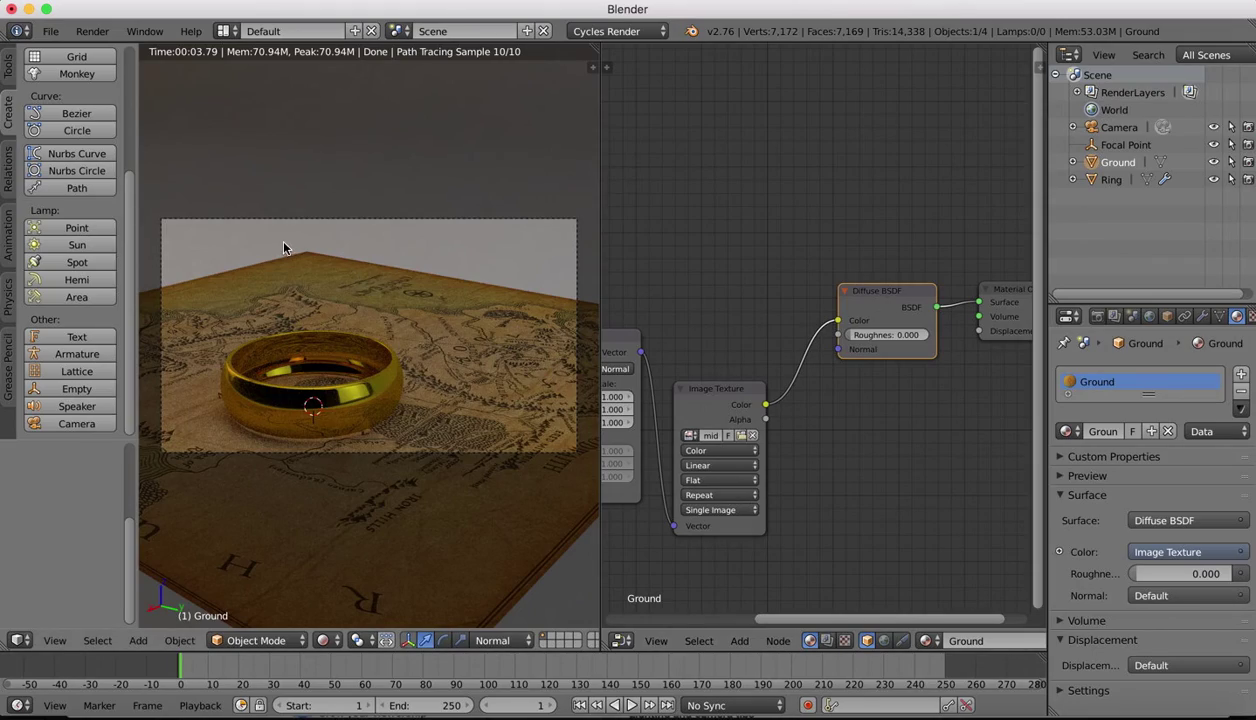
Step: Widen the 3D viewport and look through the scene camera via View > Camera
{"action": "scroll", "coordinate": [283, 245], "scroll_direction": "up", "scroll_amount": 2}
{"action": "scroll", "coordinate": [283, 247], "scroll_direction": "down", "scroll_amount": 5}
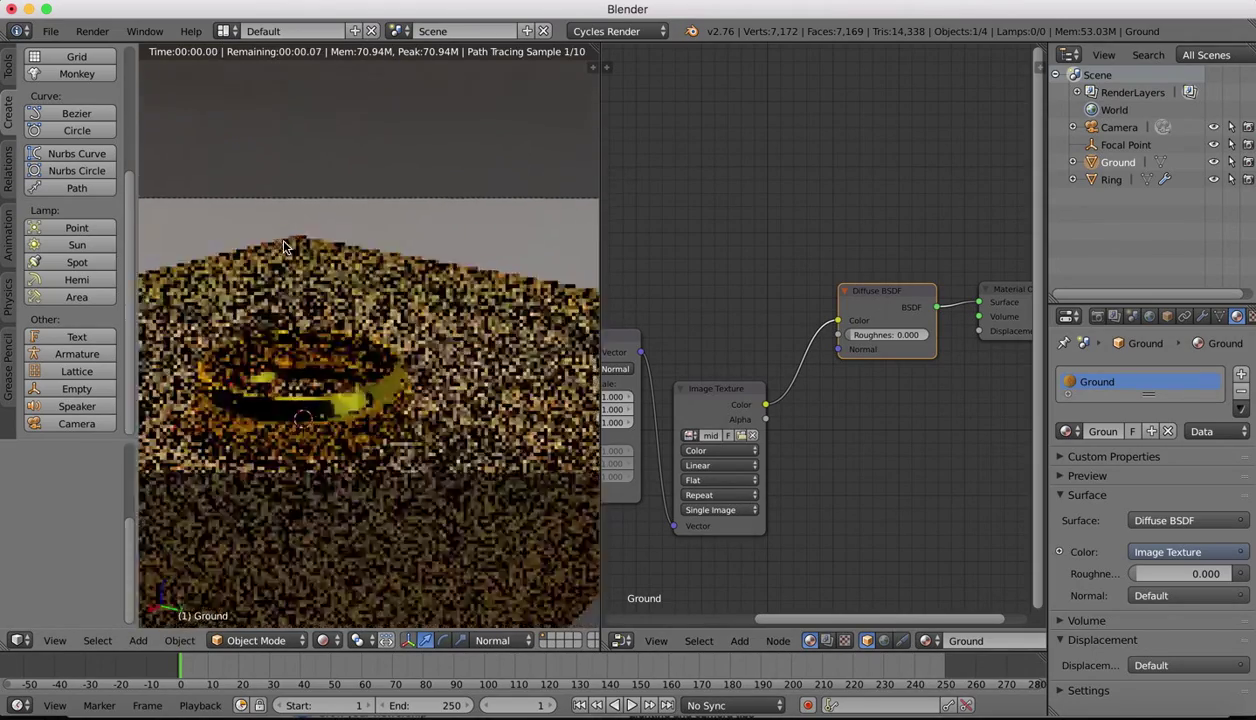
{"action": "left_click_drag", "start_coordinate": [600, 90], "coordinate": [754, 90]}
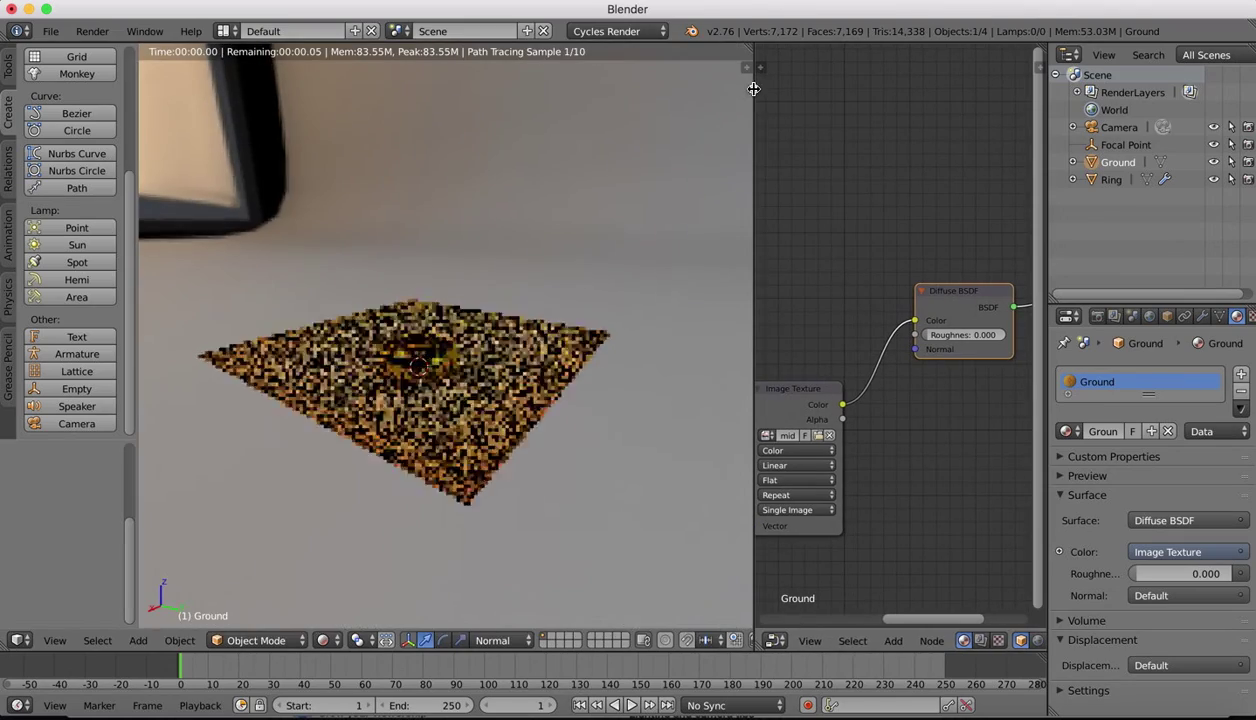
{"action": "left_click", "coordinate": [53, 640]}
{"action": "left_click", "coordinate": [100, 576]}
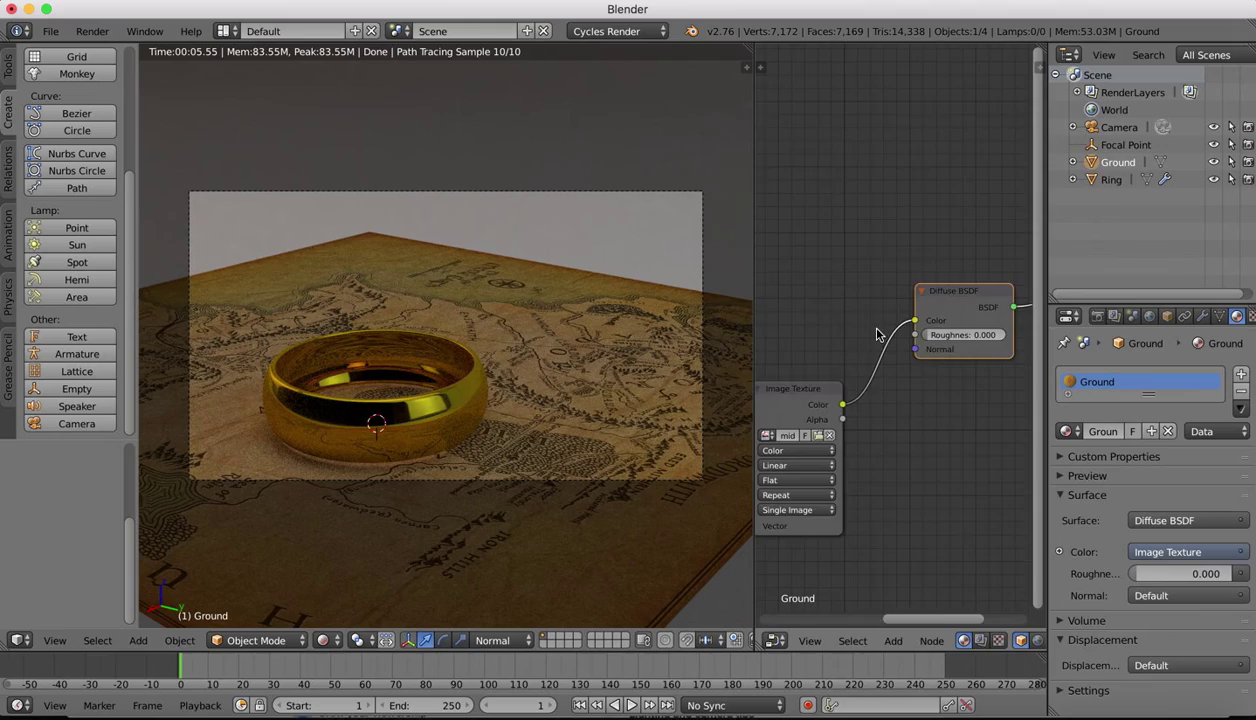
Step: Try X and Y rotations on the Mapping node, leave both at 0°, and set Rotation Z to 180°
{"action": "scroll", "coordinate": [876, 334], "scroll_direction": "left", "scroll_amount": 5}
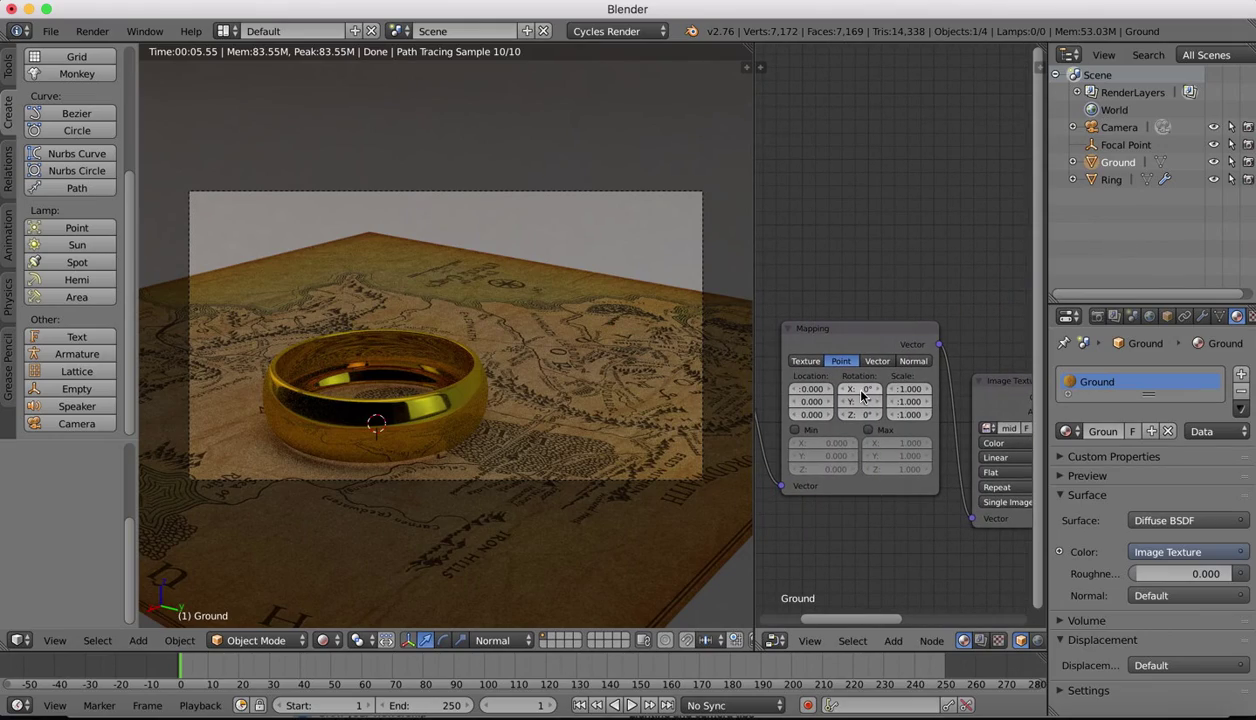
{"action": "left_click_drag", "start_coordinate": [863, 397], "coordinate": [864, 396]}
{"action": "left_click", "coordinate": [853, 401]}
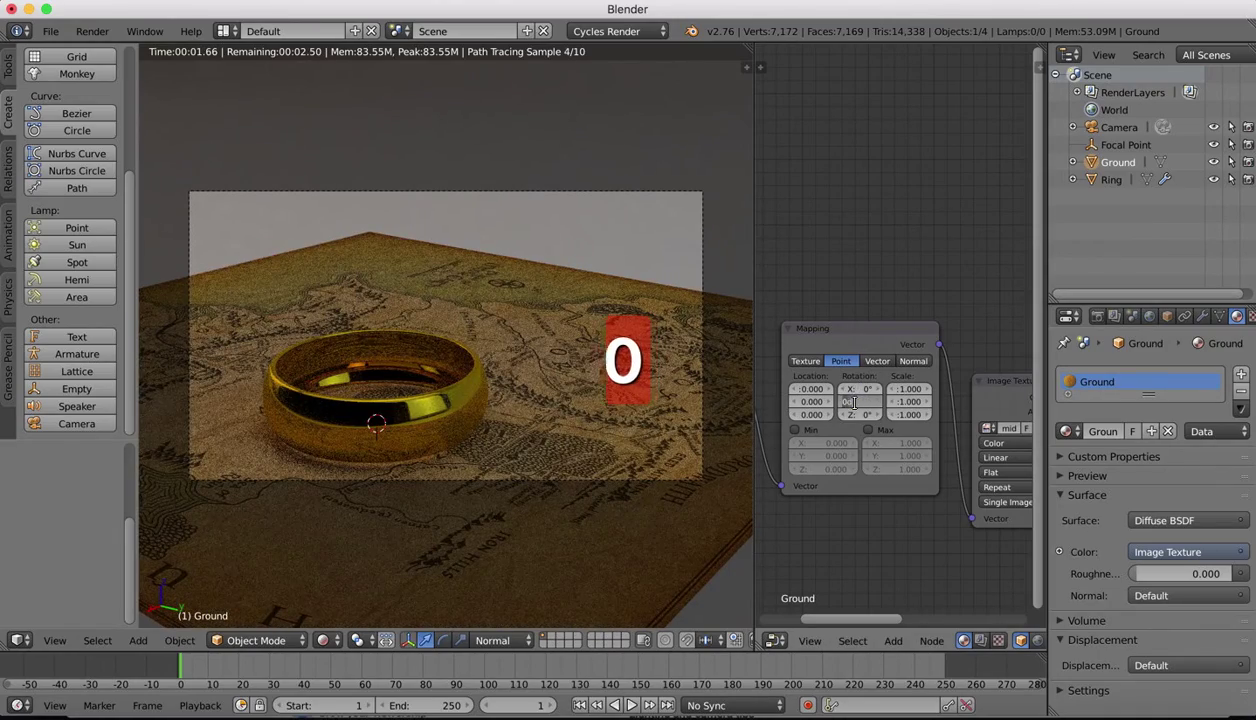
{"action": "type", "text": "180"}
{"action": "key", "text": "Return"}
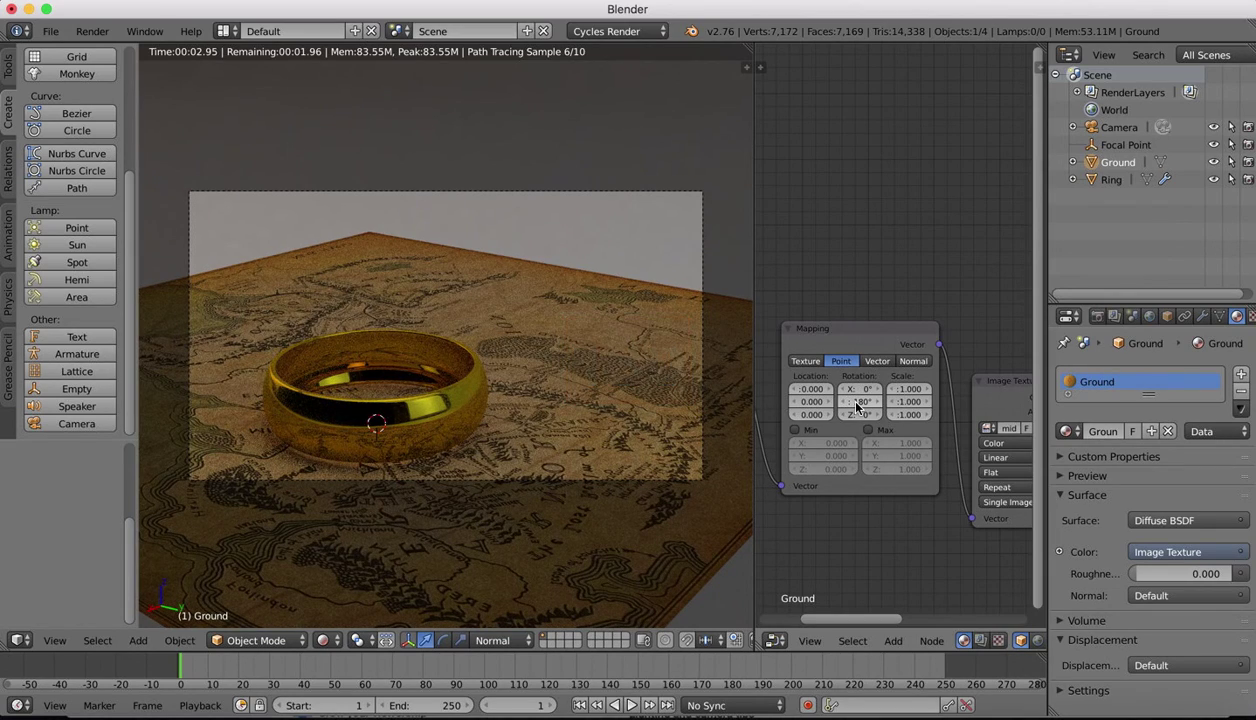
{"action": "left_click", "coordinate": [860, 402]}
{"action": "type", "text": "0"}
{"action": "key", "text": "Return"}
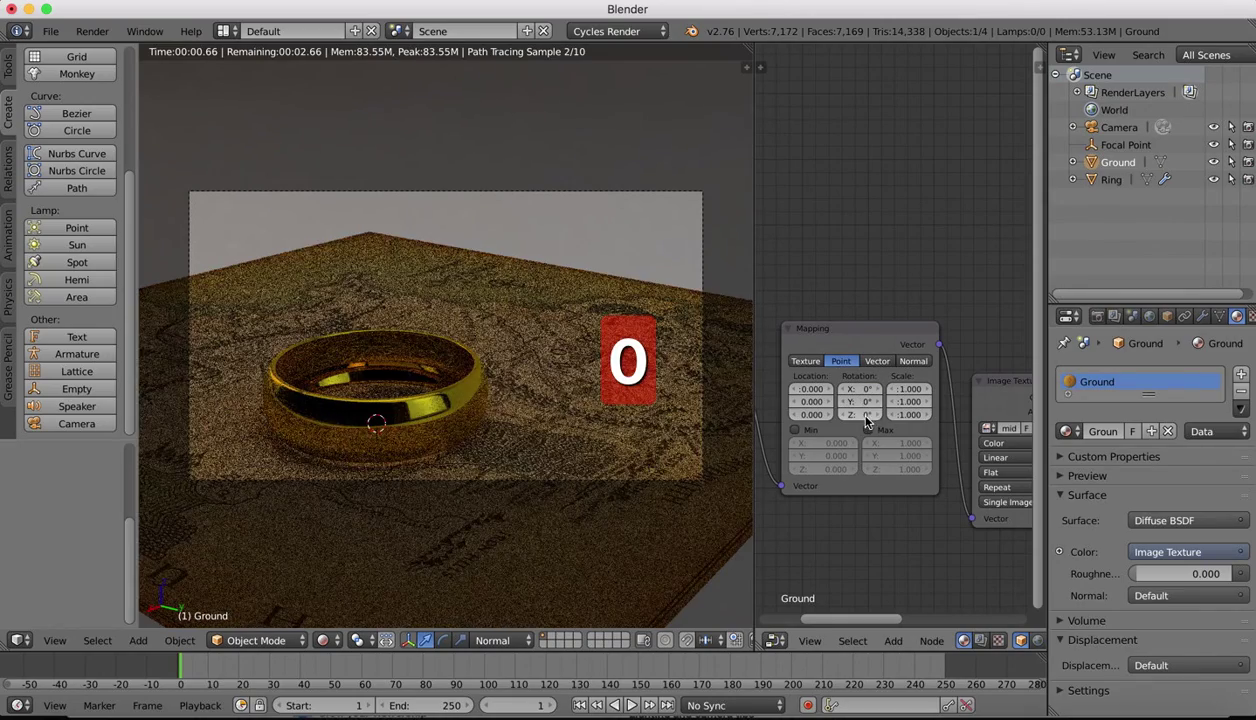
{"action": "left_click", "coordinate": [860, 414]}
{"action": "type", "text": "180"}
{"action": "key", "text": "Return"}
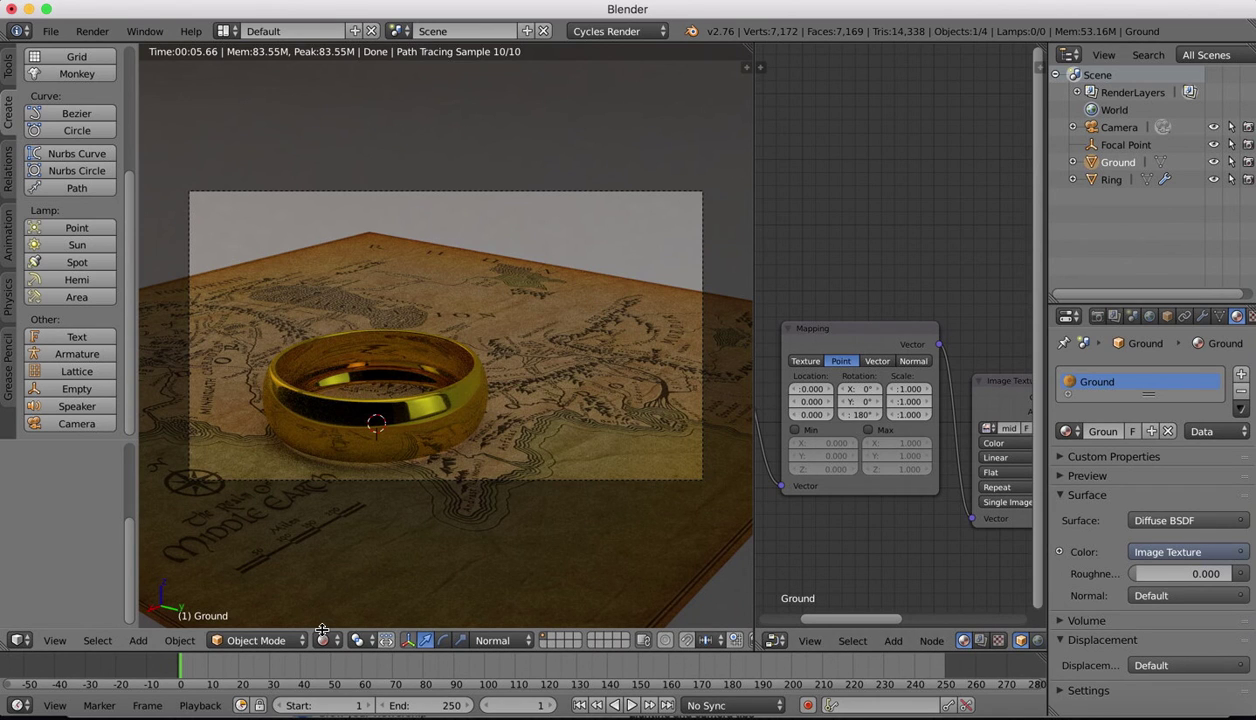
Step: Bring Blender back to the front and switch the viewport to Solid shading
{"action": "left_click", "coordinate": [237, 710]}
{"action": "left_click", "coordinate": [84, 555]}
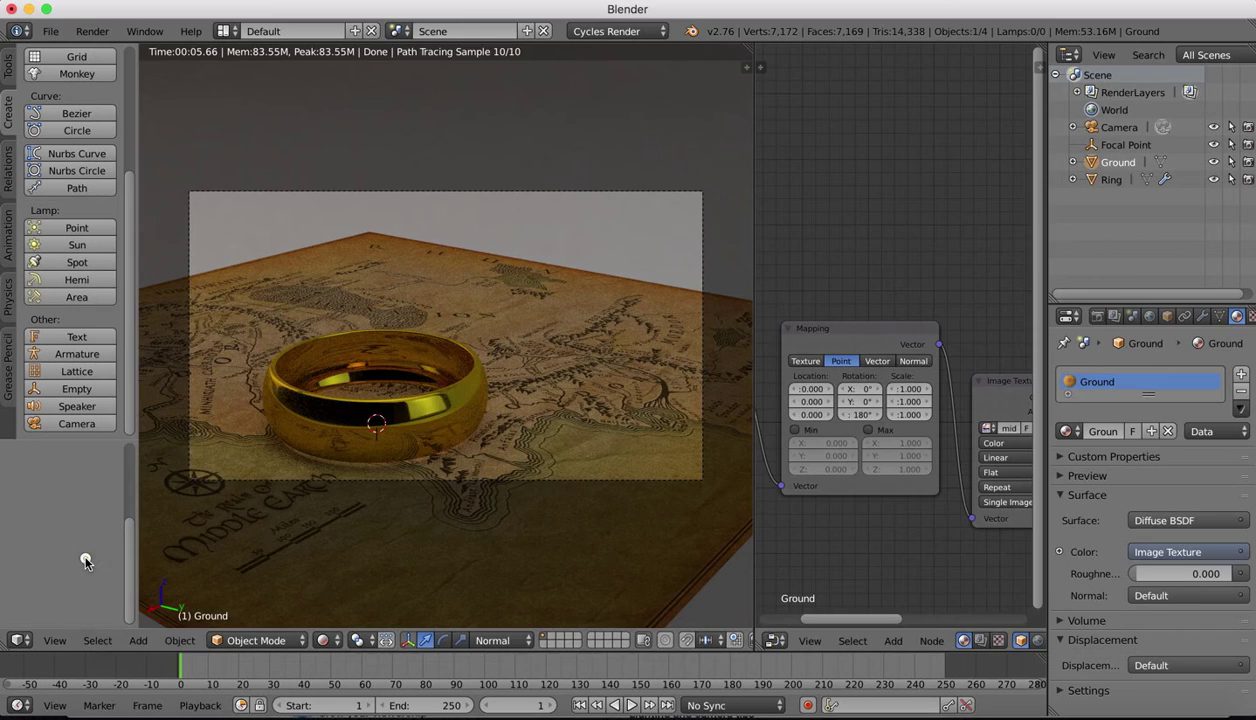
{"action": "left_click", "coordinate": [319, 641]}
{"action": "left_click", "coordinate": [345, 581]}
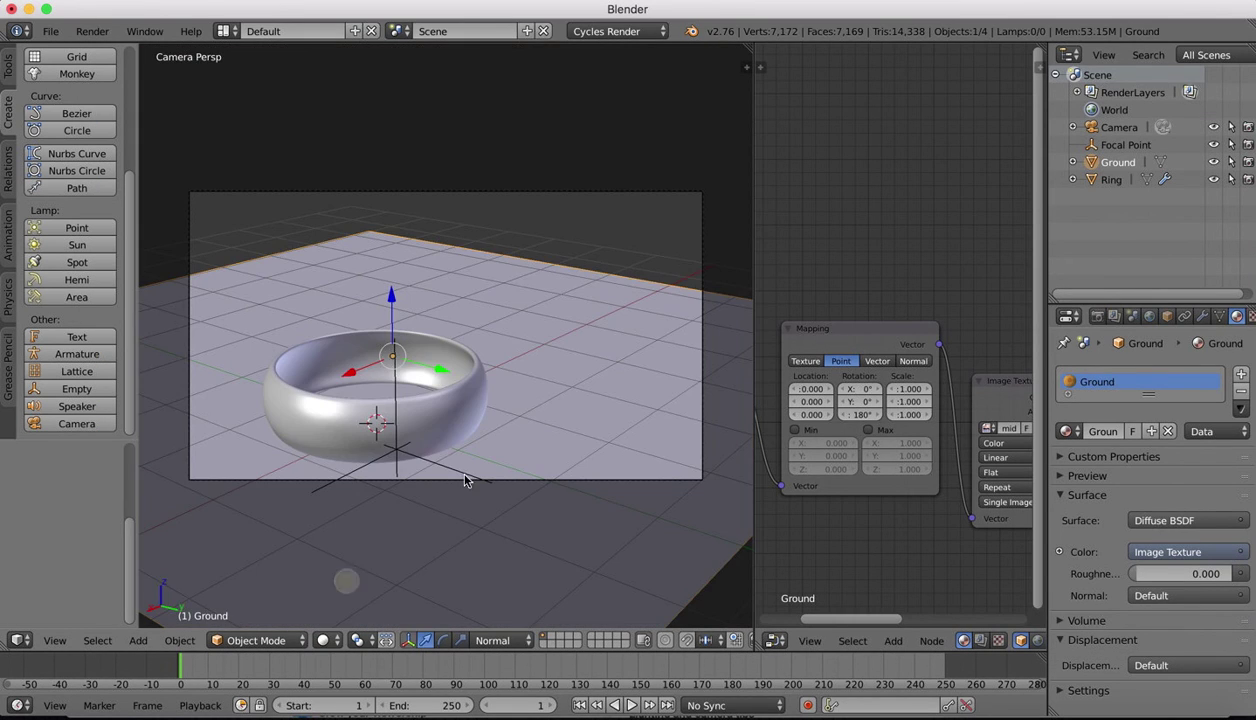
Step: Nudge the ring slightly along X and Y, then return to Rendered shading
{"action": "left_click_drag", "start_coordinate": [348, 374], "coordinate": [325, 380]}
{"action": "left_click_drag", "start_coordinate": [420, 380], "coordinate": [460, 345]}
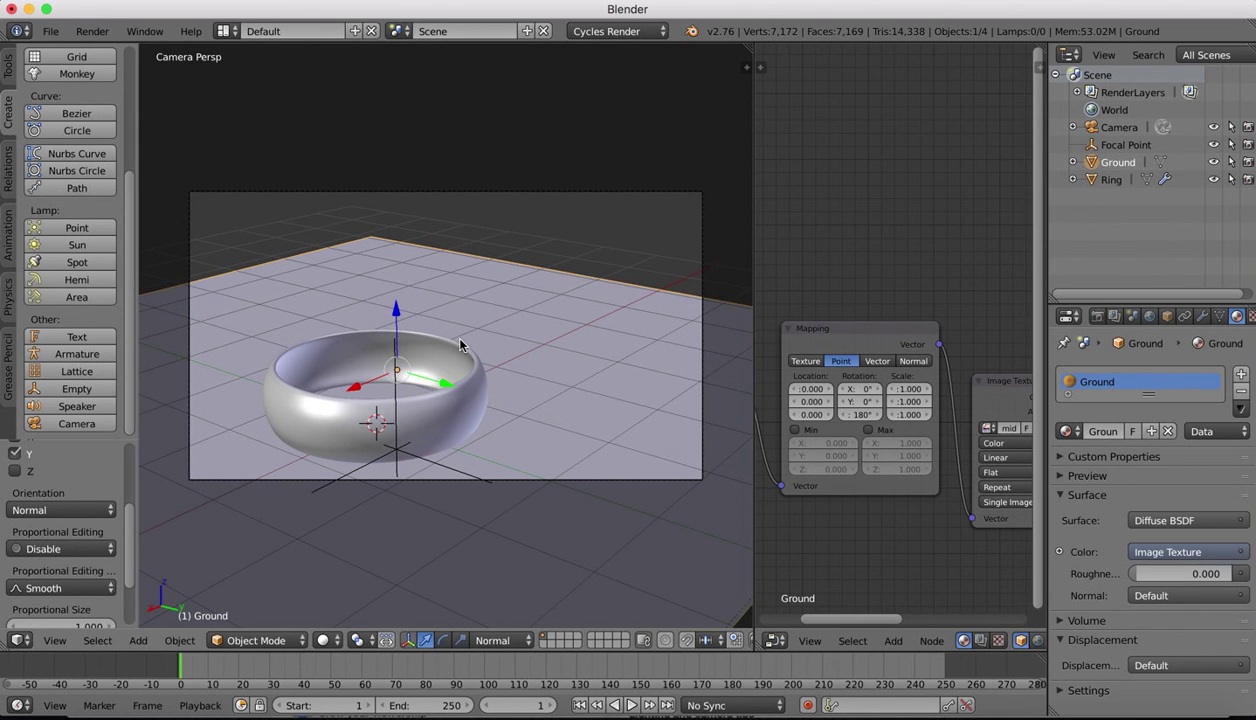
{"action": "left_click", "coordinate": [322, 640]}
{"action": "left_click", "coordinate": [352, 525]}
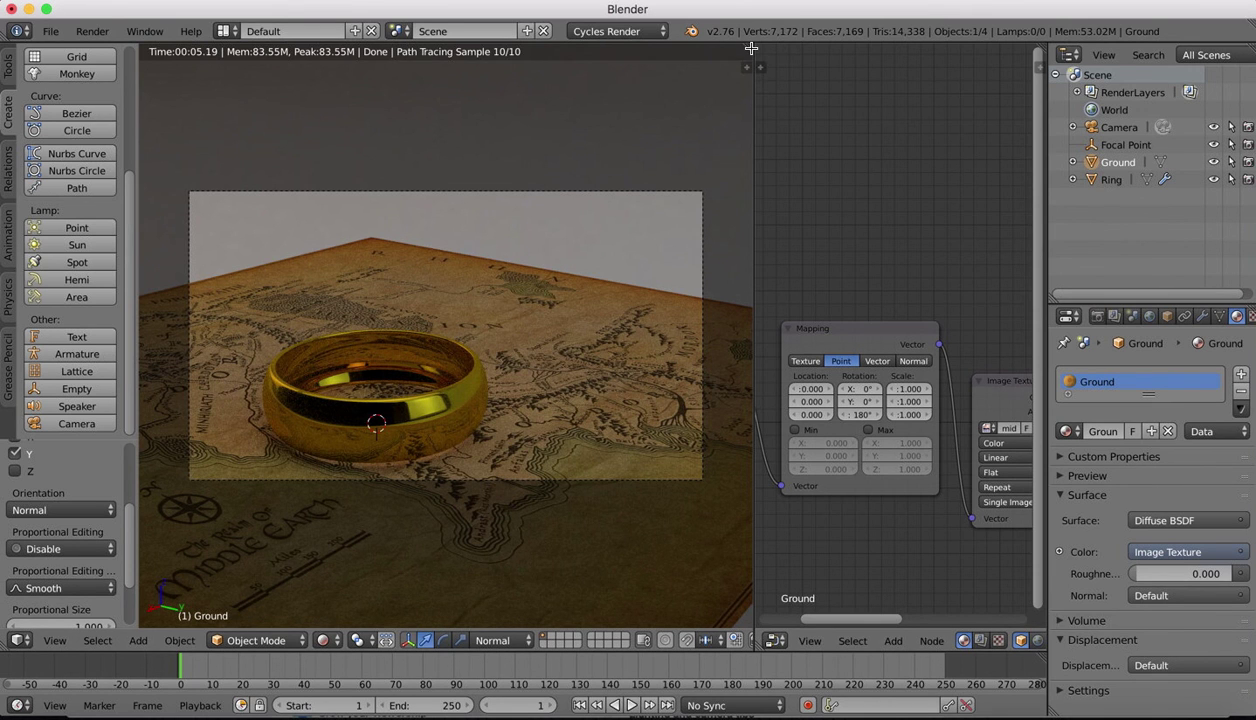
Step: Join the node editor into the 3D viewport so the rendered ring fills the view
{"action": "left_click_drag", "start_coordinate": [751, 48], "coordinate": [844, 59]}
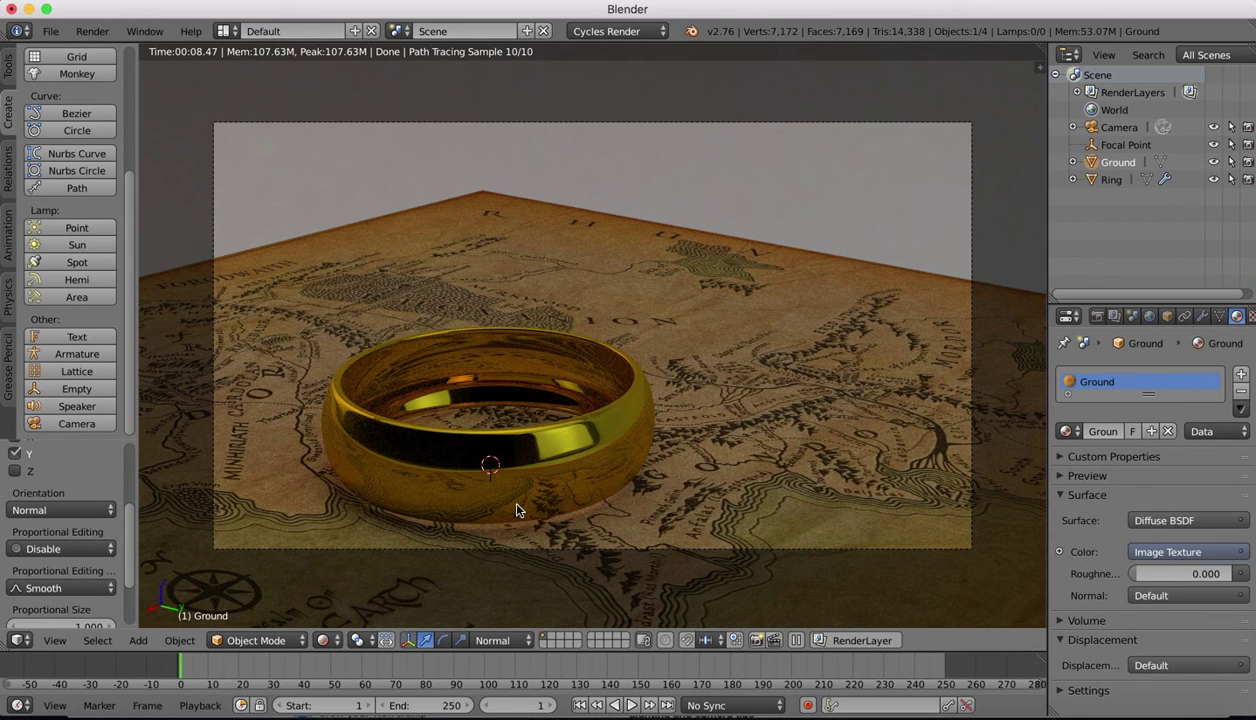
{"action": "left_click", "coordinate": [700, 1]}
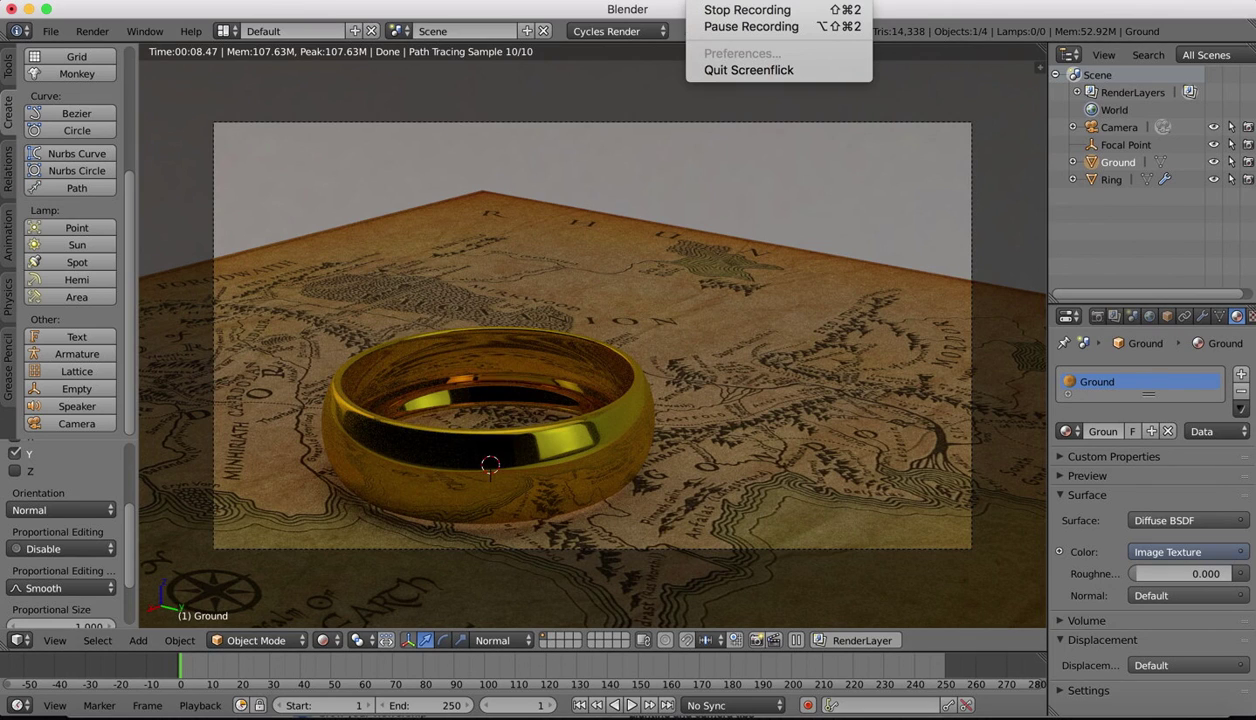